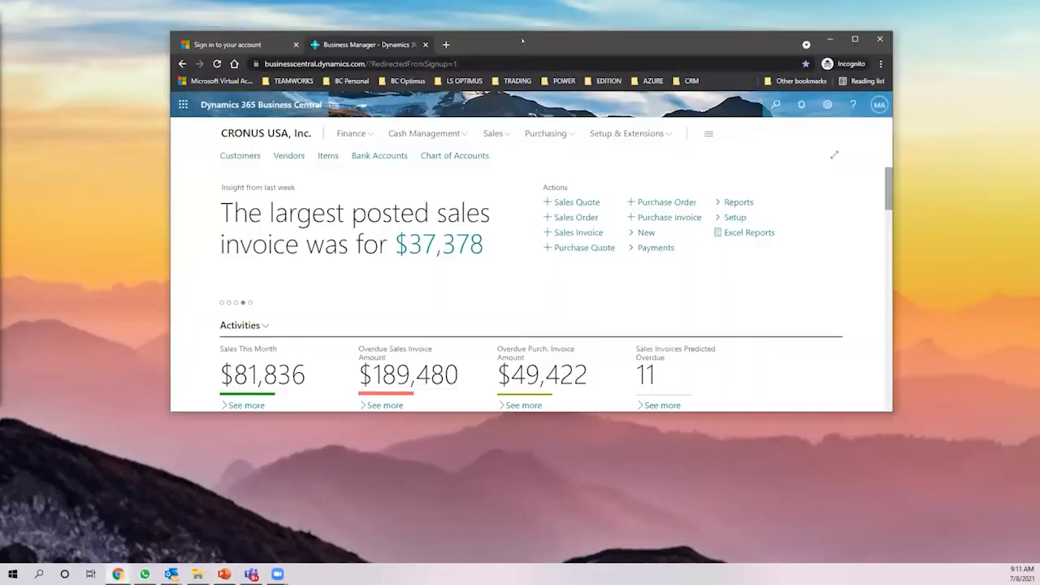
# - Maximize the Chrome window to show Business Central's CRONUS USA role center in place of the slides
pyautogui.doubleClick(523, 40)
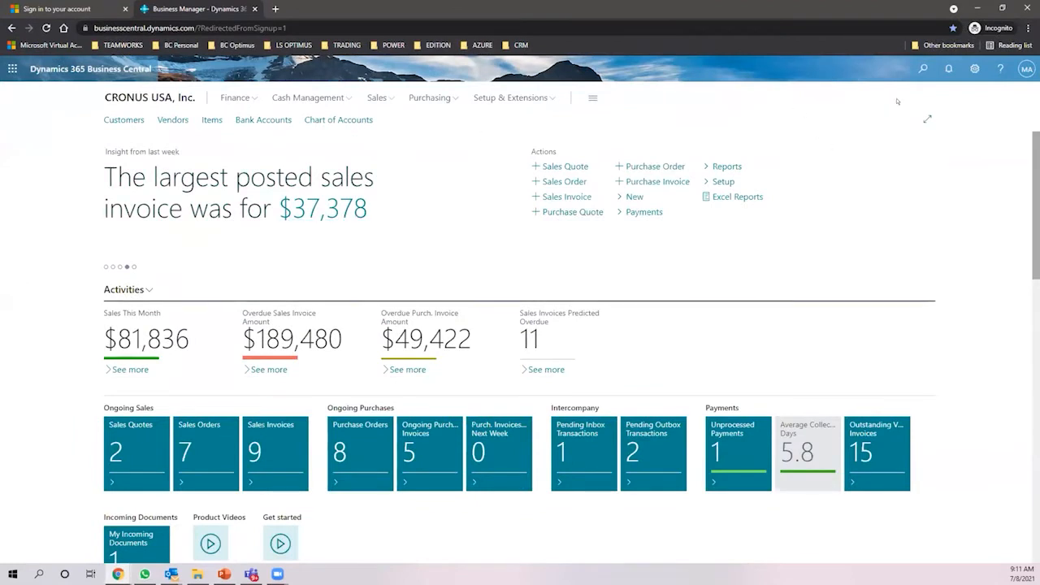
pyautogui.click(974, 68)
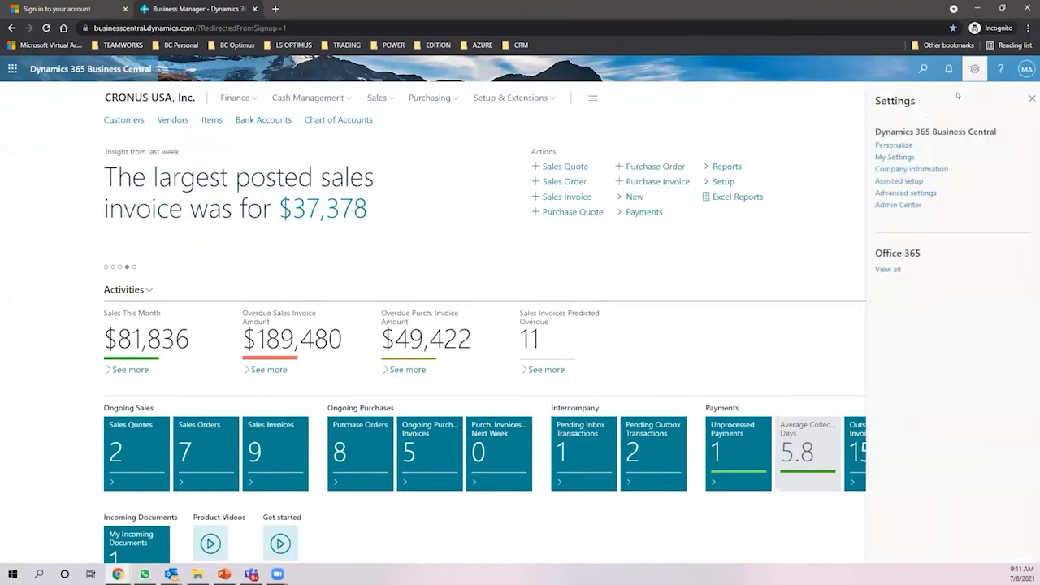
pyautogui.click(898, 157)
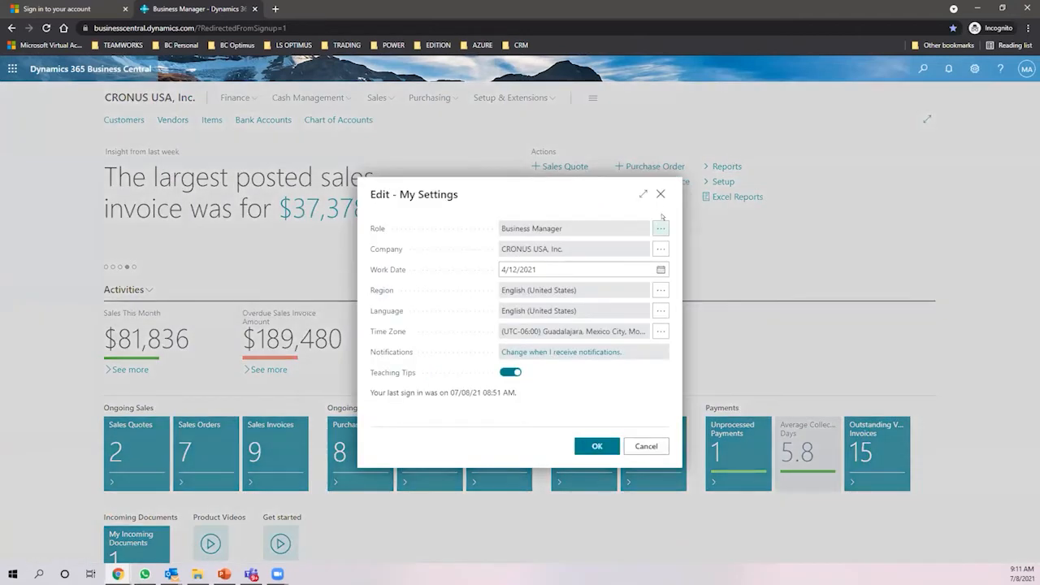
pyautogui.click(660, 193)
pyautogui.scroll(-1, 700, 242)
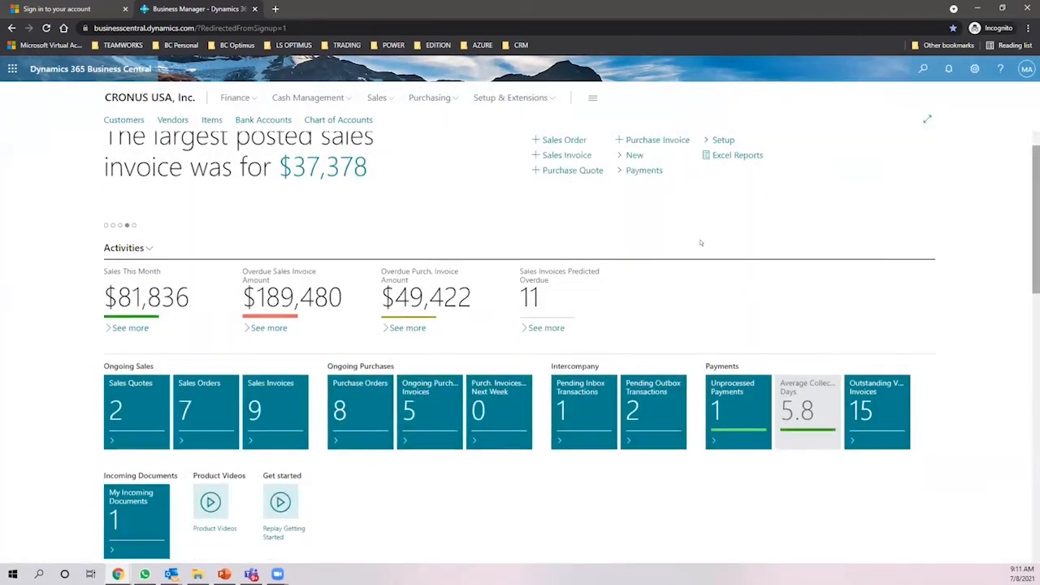
pyautogui.scroll(-3, 700, 242)
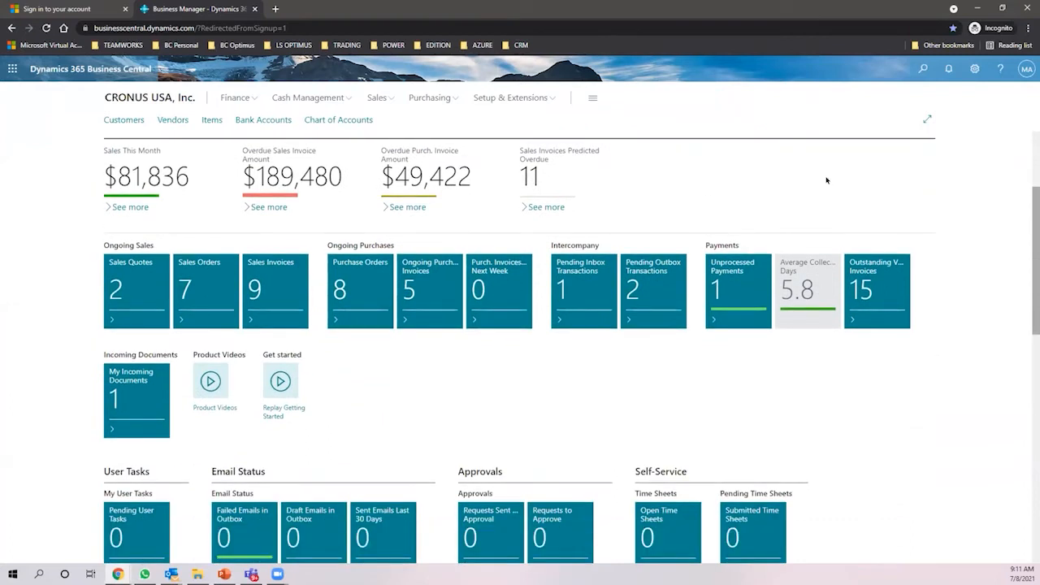
pyautogui.click(974, 69)
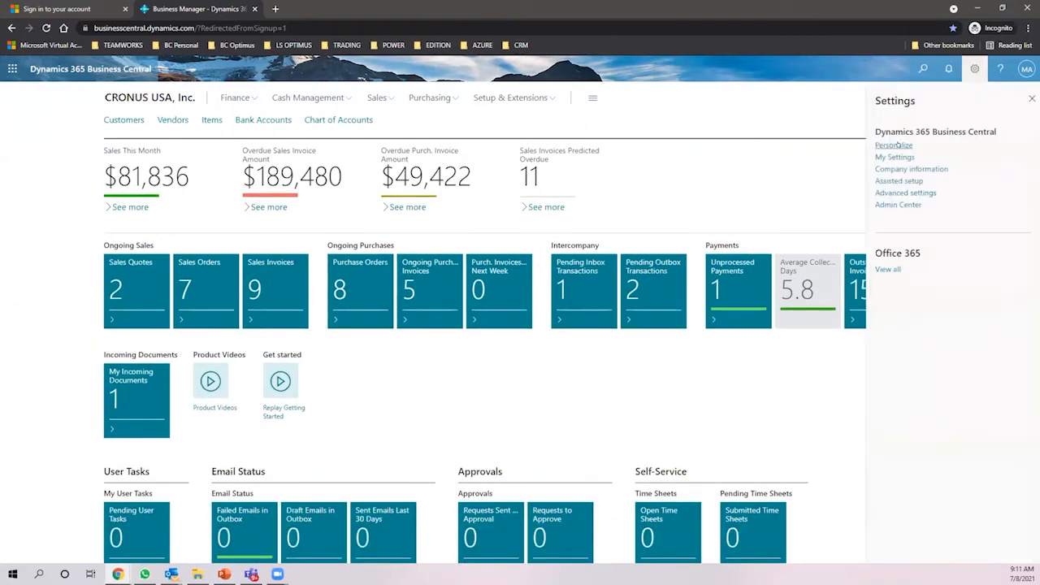
pyautogui.click(894, 145)
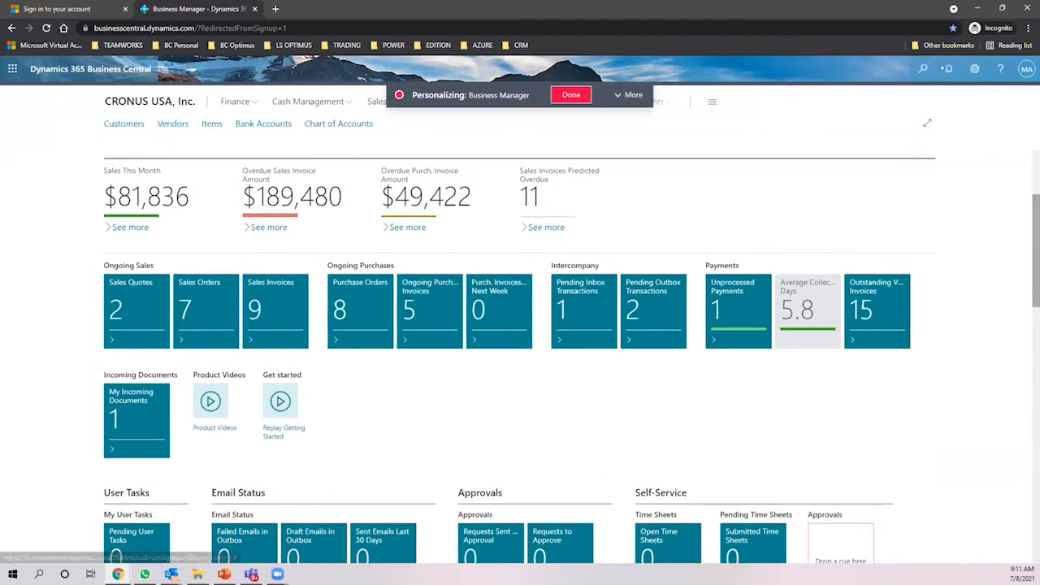
pyautogui.click(559, 96)
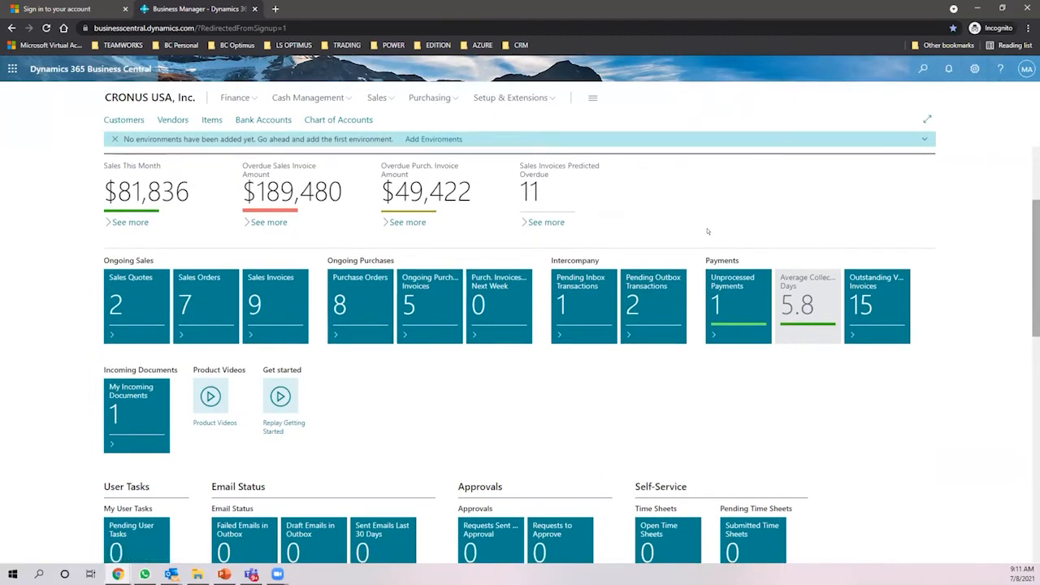
pyautogui.scroll(2, 712, 228)
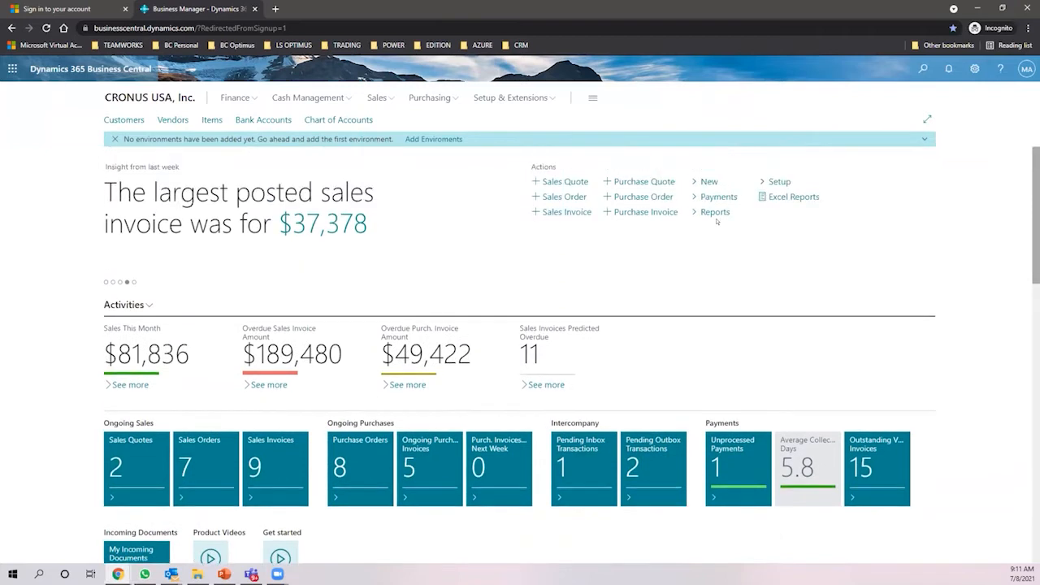
# - Search for 'late payment prediction' and open Late Payment Prediction Setup
pyautogui.click(916, 69)
pyautogui.write('late payment')
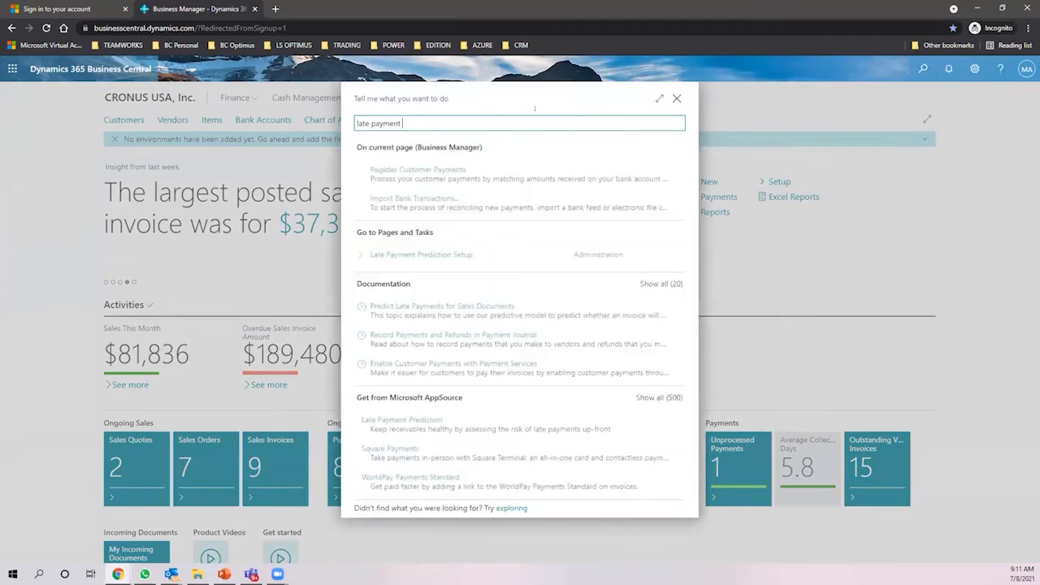
pyautogui.write('  prediction')
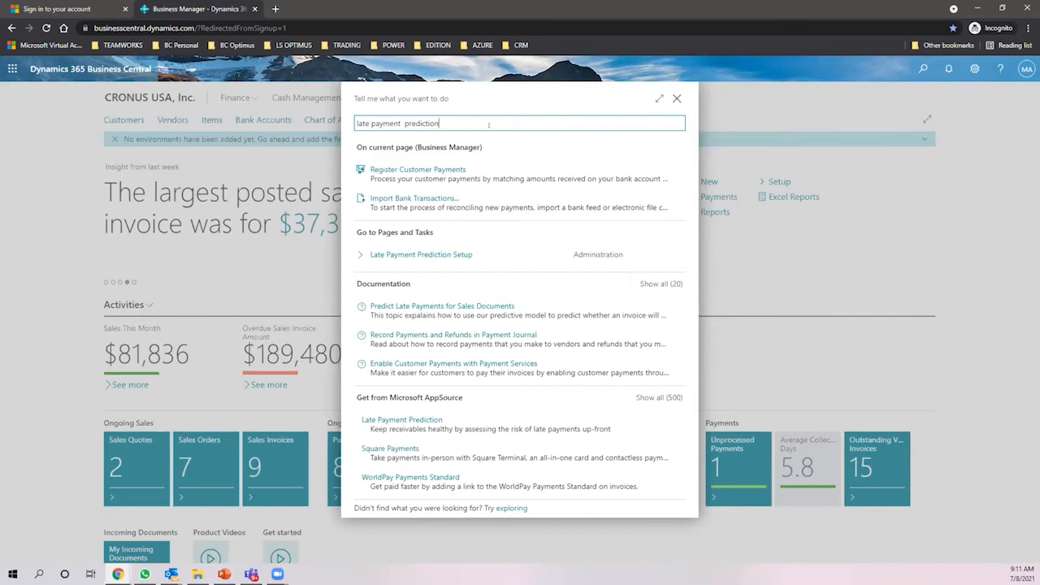
pyautogui.click(446, 167)
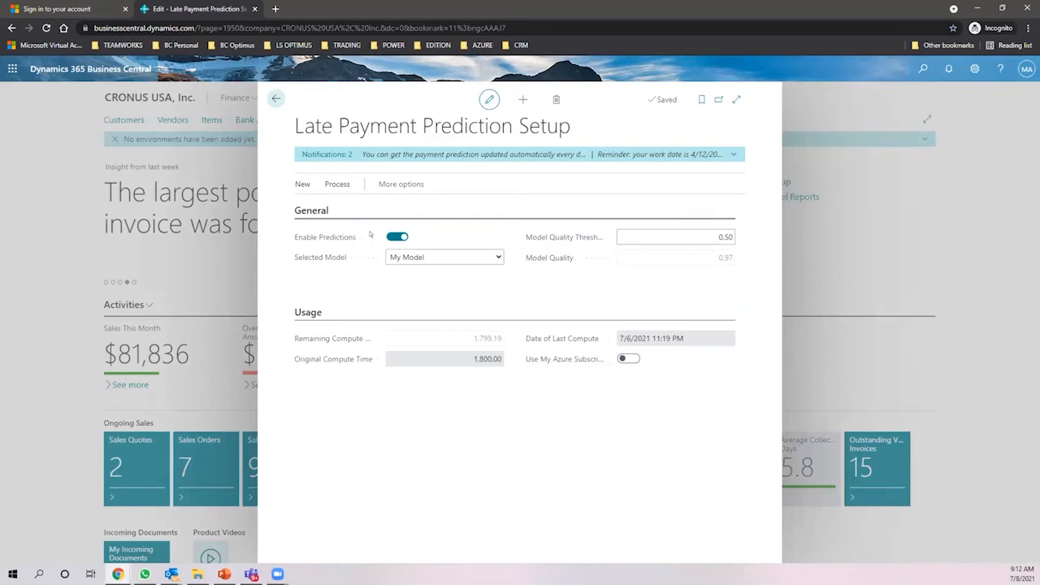
# - Keep My Model as the selected model and toggle Enable Predictions off and back on
pyautogui.click(326, 185)
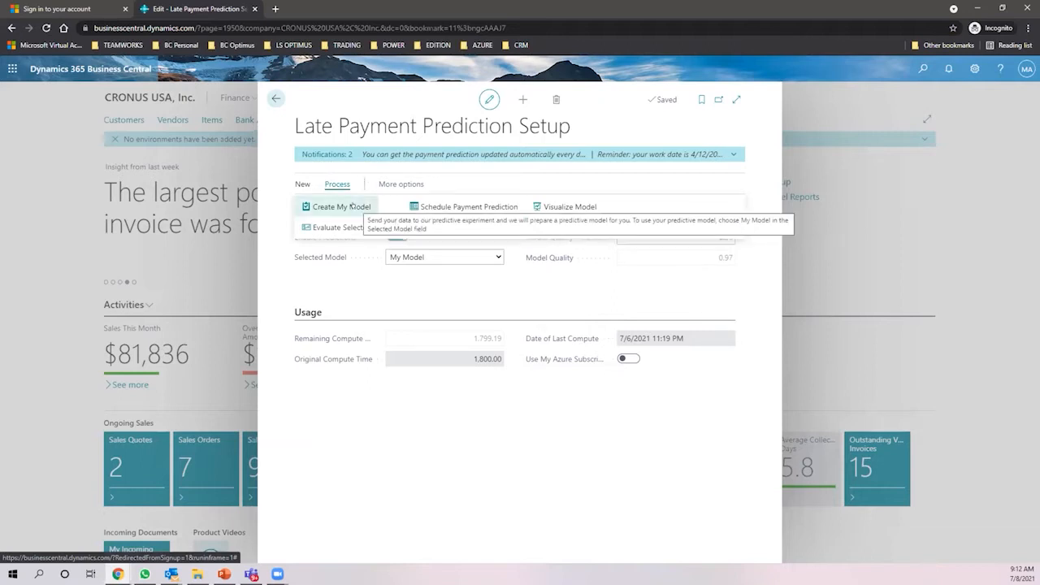
pyautogui.click(483, 258)
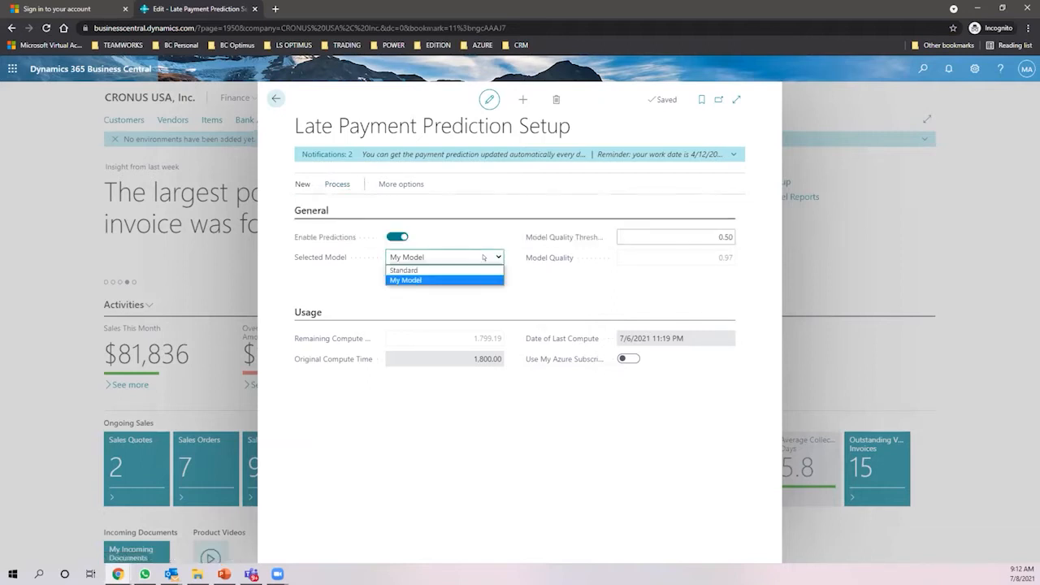
pyautogui.click(424, 280)
pyautogui.click(396, 237)
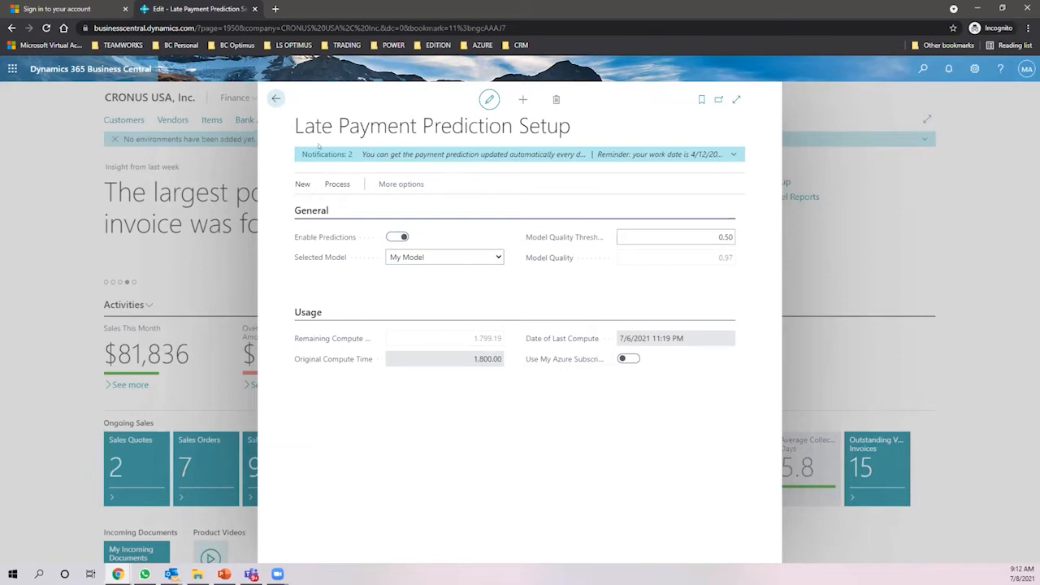
pyautogui.click(397, 236)
# - Leave the Model Quality Threshold at 0.50 and bring up the prediction model actions
pyautogui.click(337, 183)
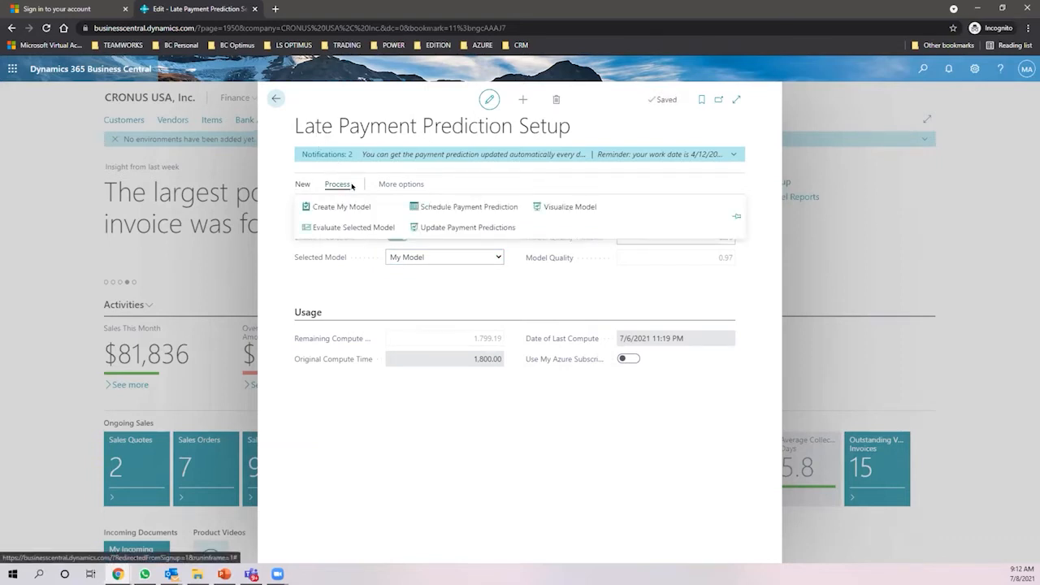
pyautogui.click(431, 283)
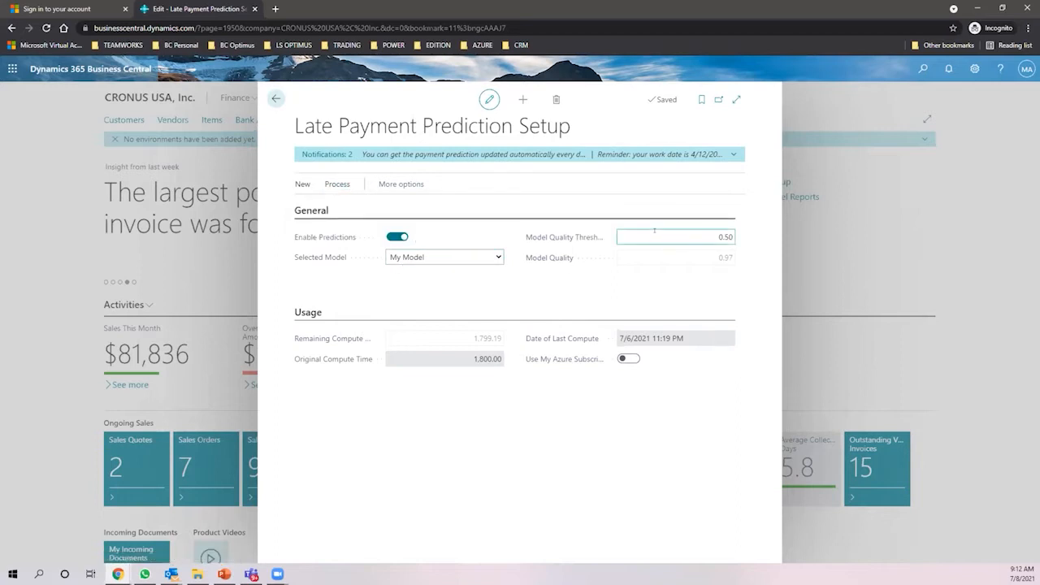
pyautogui.click(689, 239)
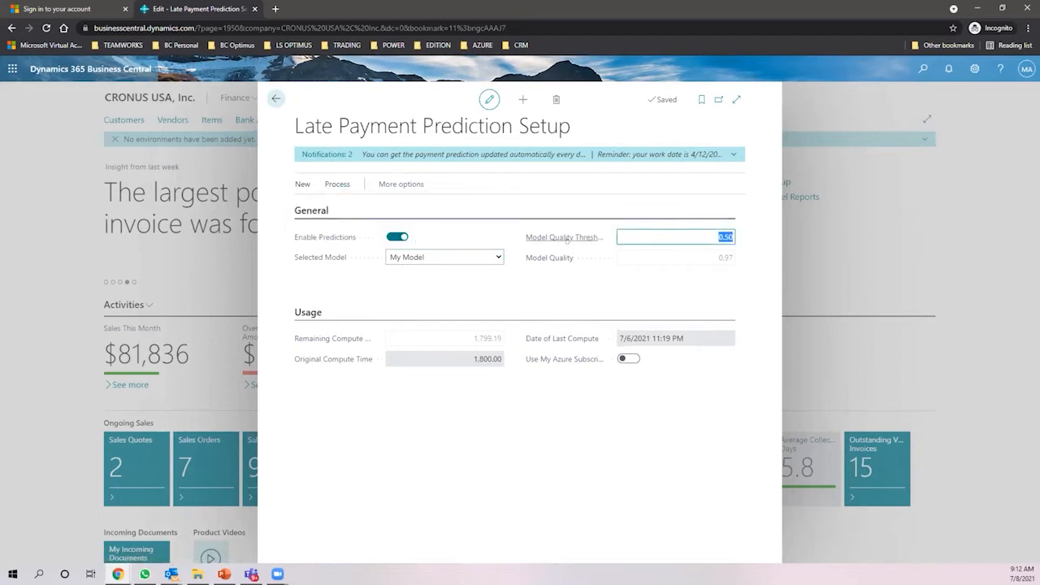
pyautogui.moveTo(583, 234)
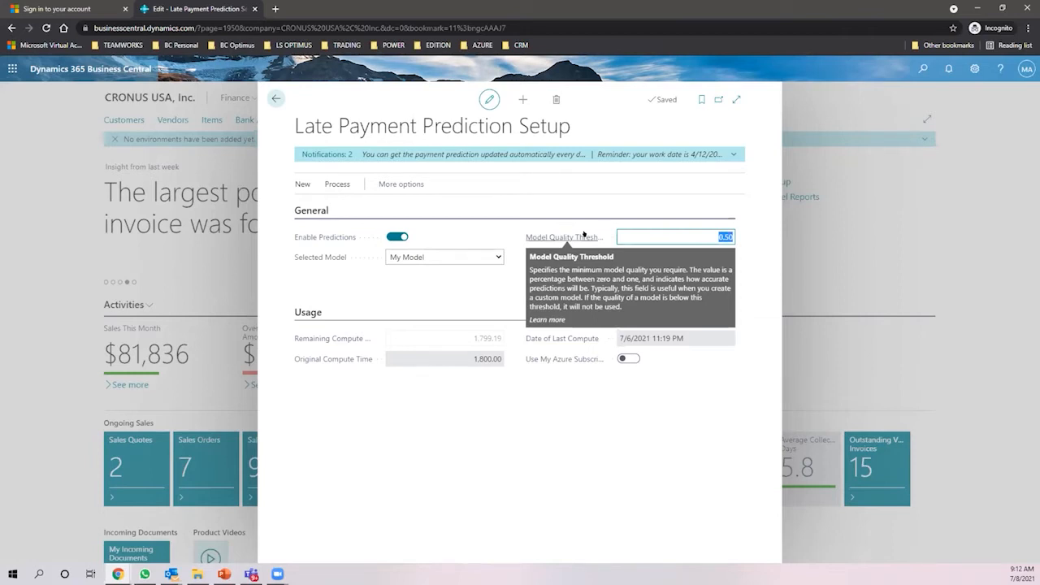
pyautogui.click(420, 276)
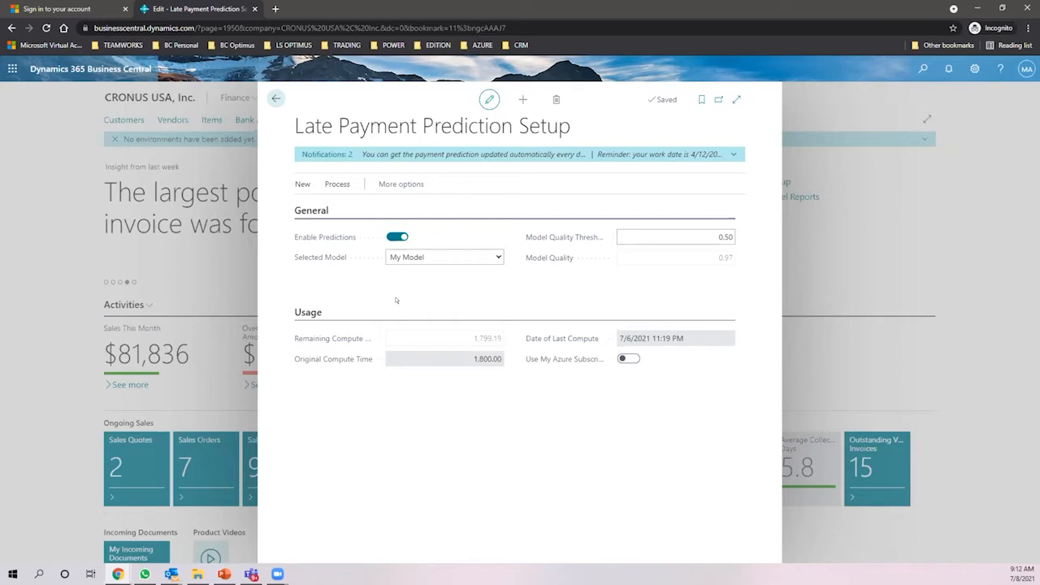
pyautogui.click(328, 186)
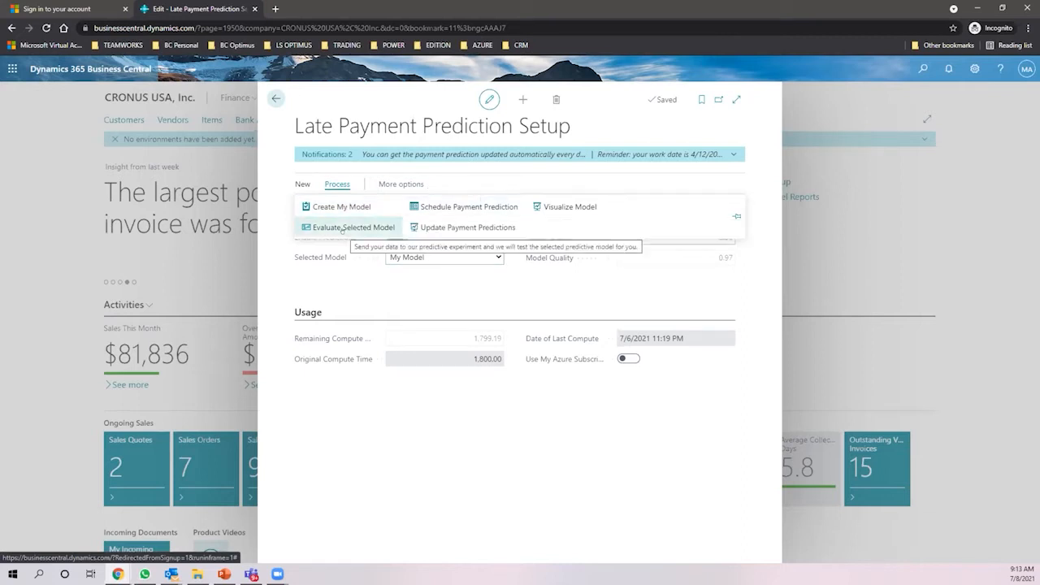
# - Update payment predictions to 7/8/2021 9:13 AM; attempt Create My Model, which lacks sufficient data
pyautogui.click(429, 225)
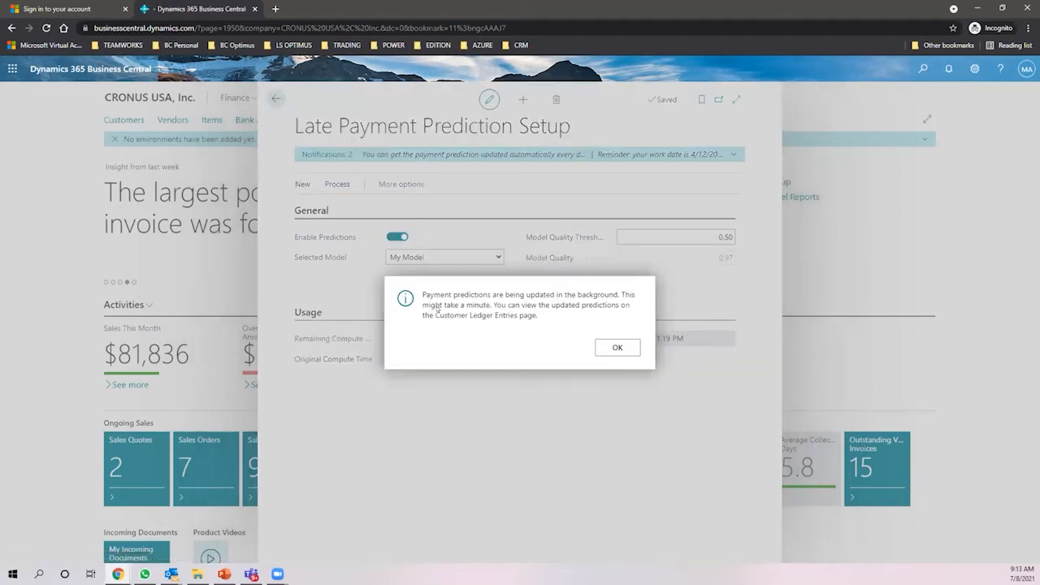
pyautogui.click(617, 347)
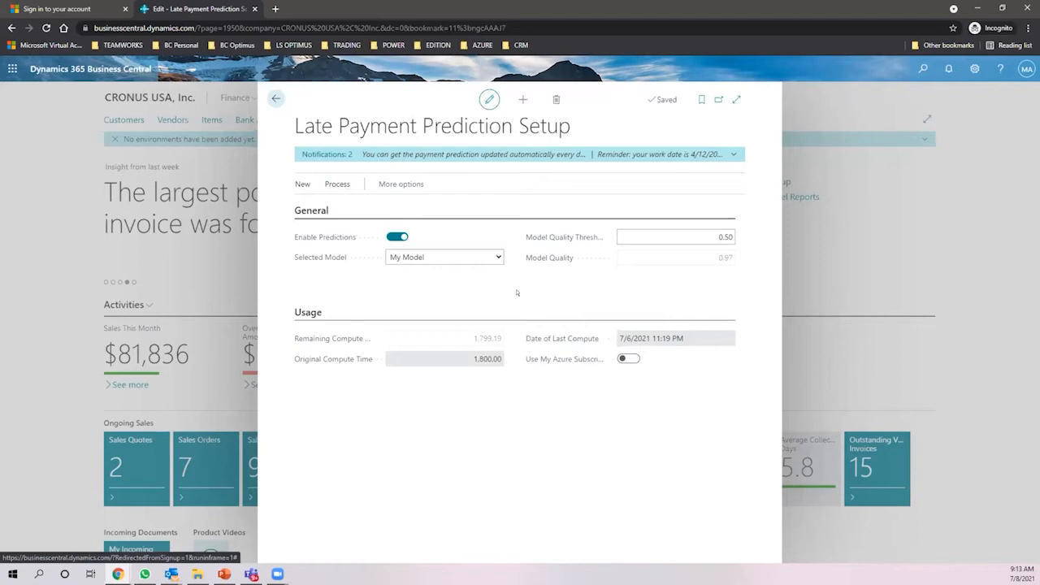
pyautogui.click(337, 184)
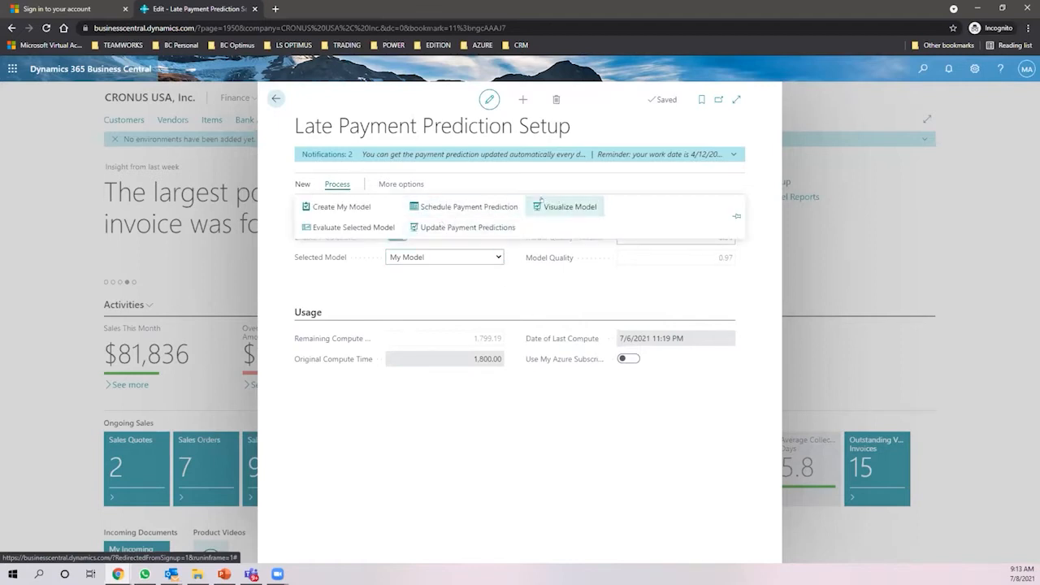
pyautogui.click(359, 206)
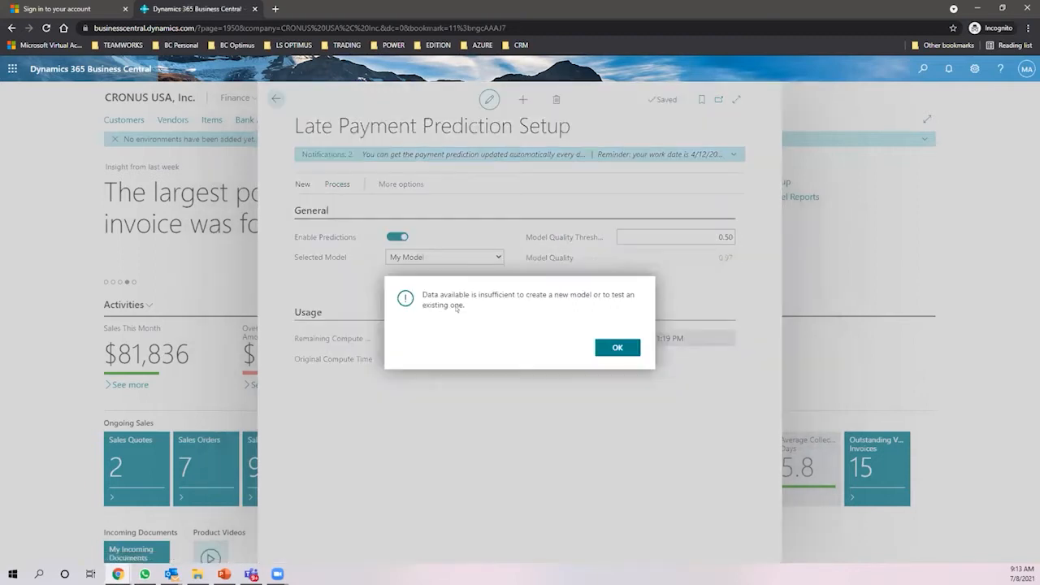
pyautogui.click(618, 347)
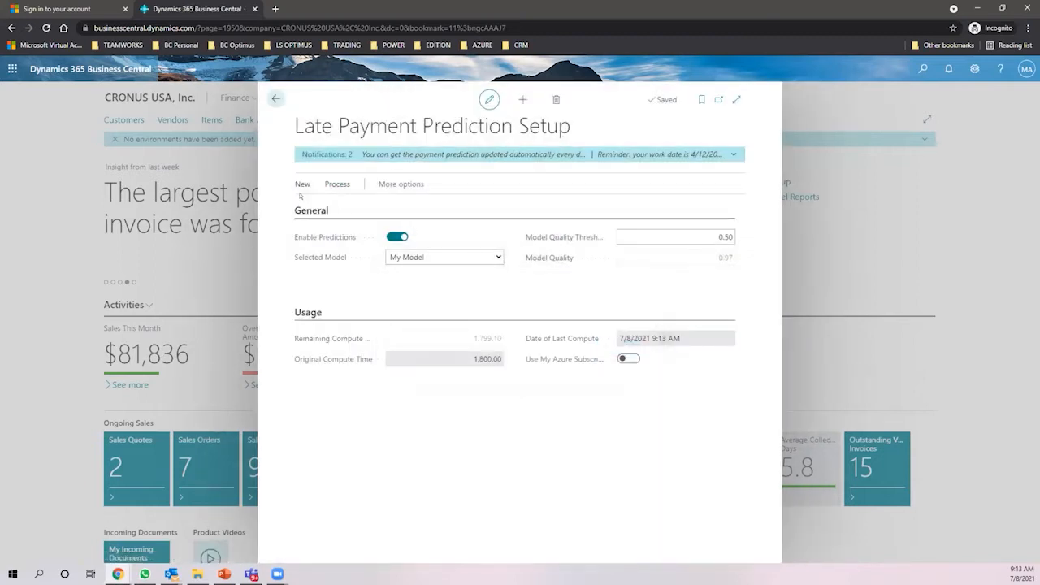
pyautogui.click(337, 185)
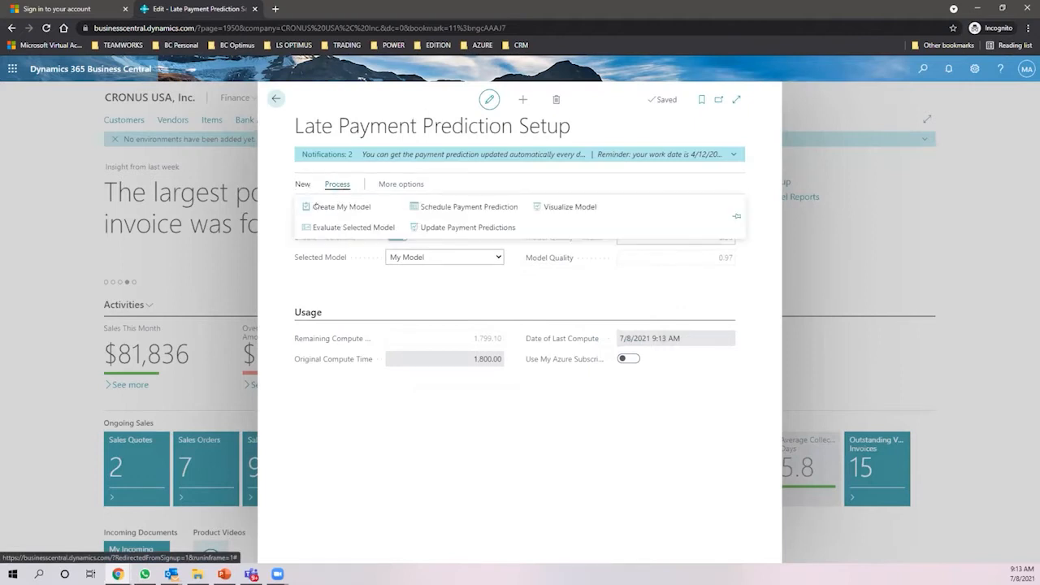
# - Evaluate My Model, note its 93% quality result, and return to the role center
pyautogui.click(332, 226)
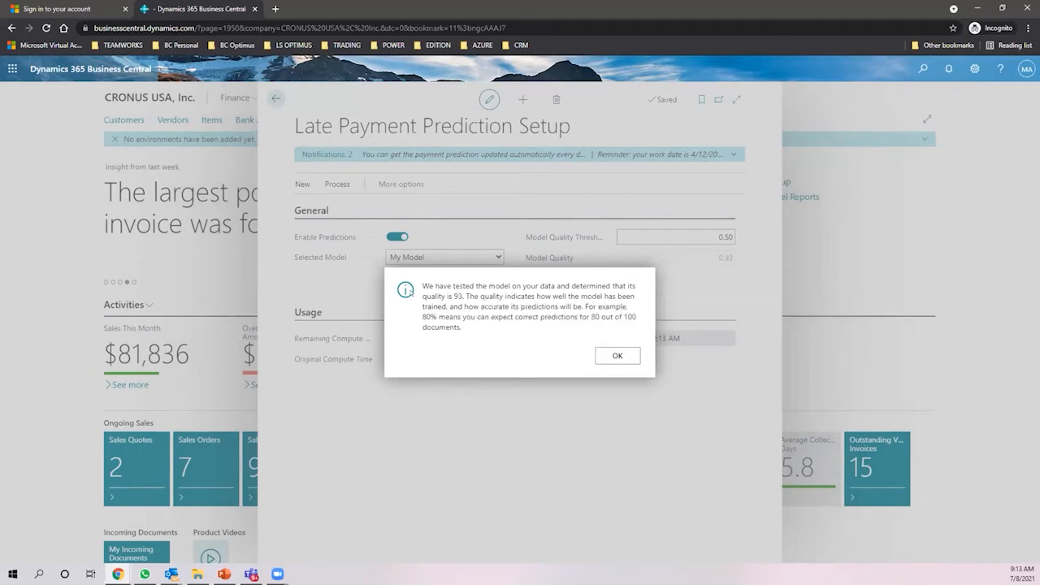
pyautogui.moveTo(421, 288); pyautogui.dragTo(638, 293)
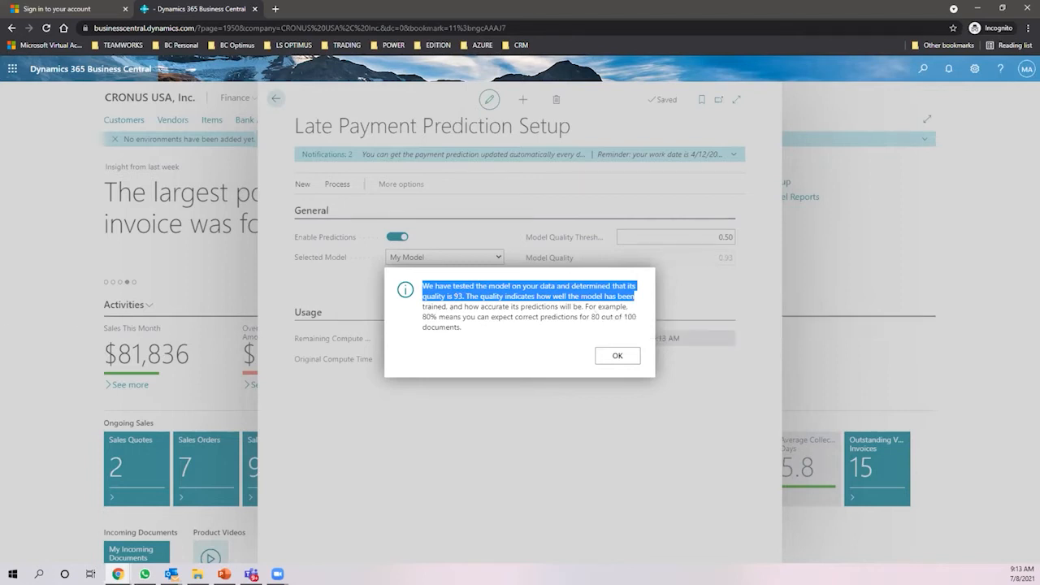
pyautogui.hotkey('alt', 'Tab')
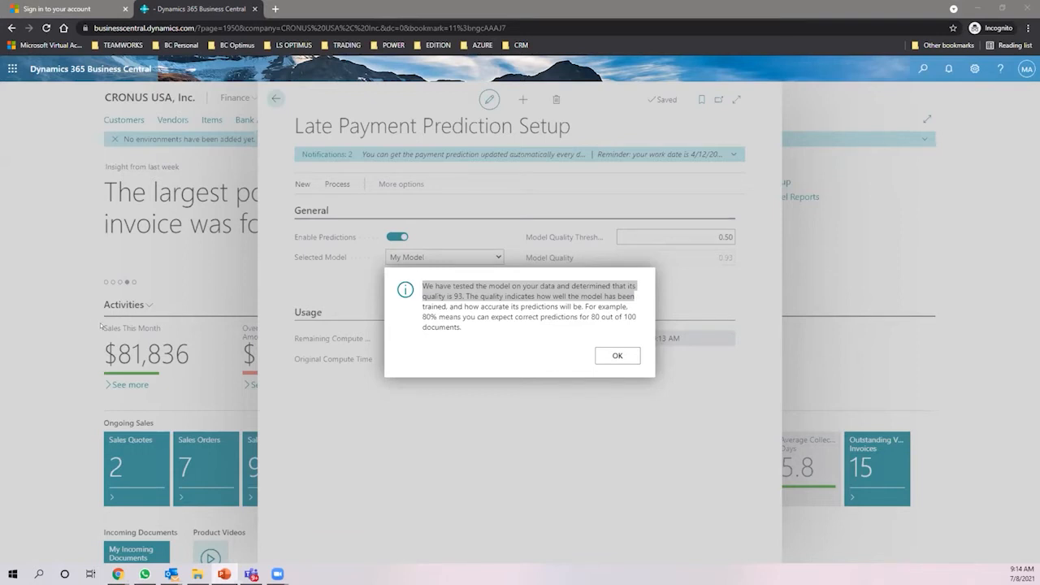
pyautogui.click(616, 355)
pyautogui.click(271, 96)
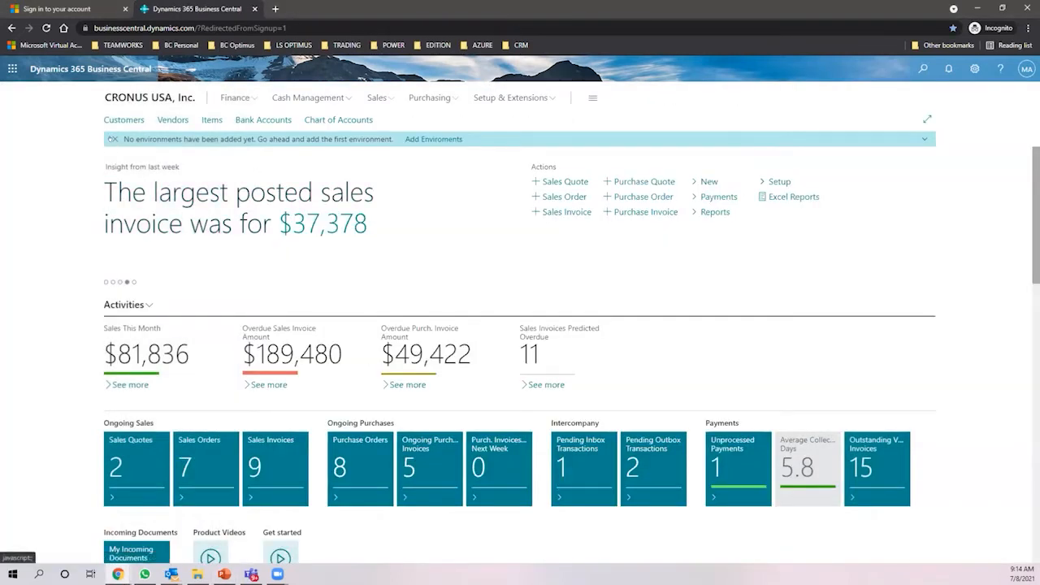
# - Dismiss the no-environments notice and check the Settings pane
pyautogui.click(113, 139)
pyautogui.click(974, 68)
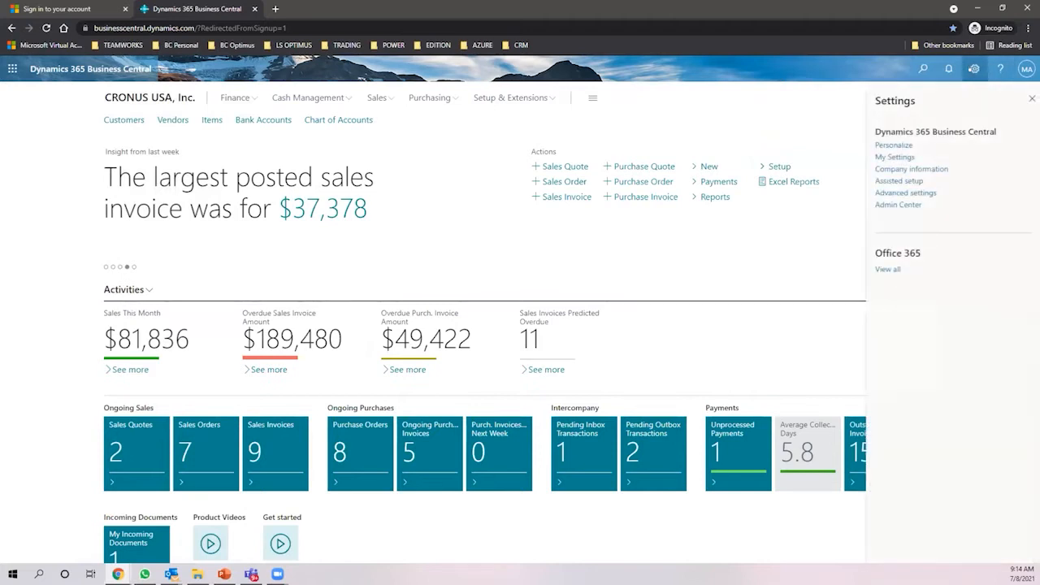
pyautogui.click(1030, 99)
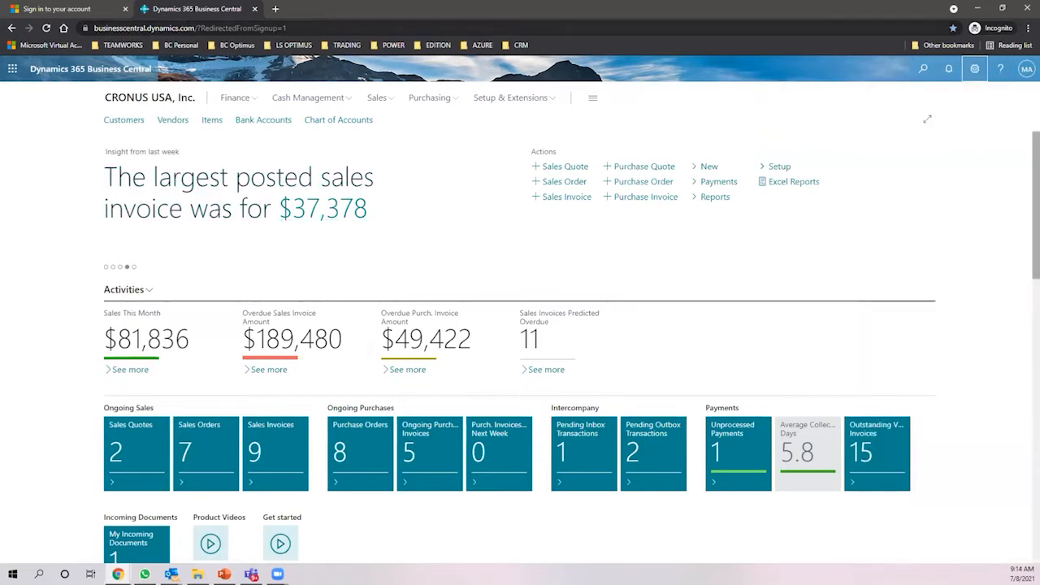
# - Close the tab and reload Business Central at businesscentral.dynamics.com
pyautogui.hotkey('ctrl', 'l')
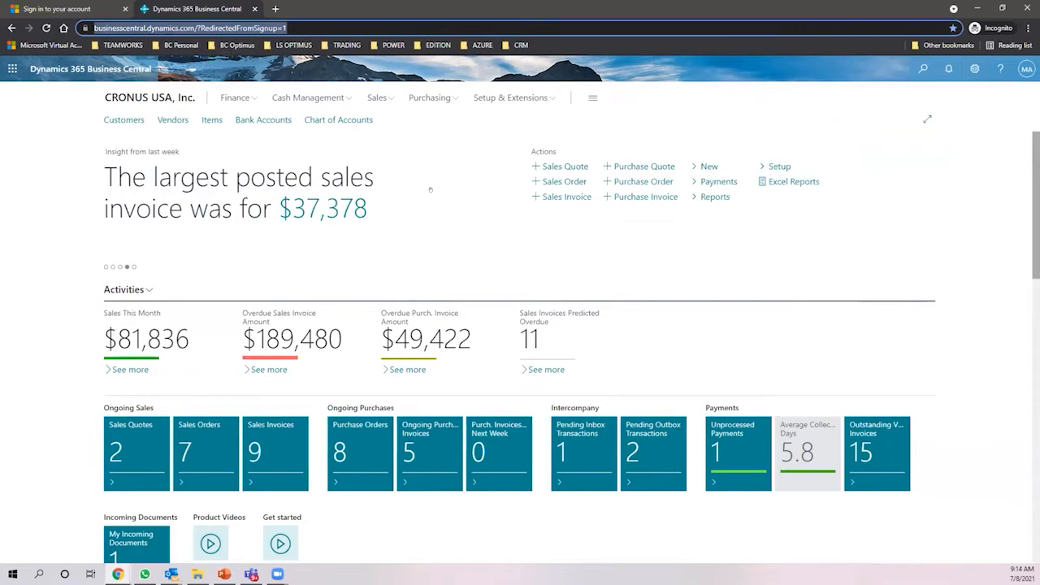
pyautogui.click(253, 9)
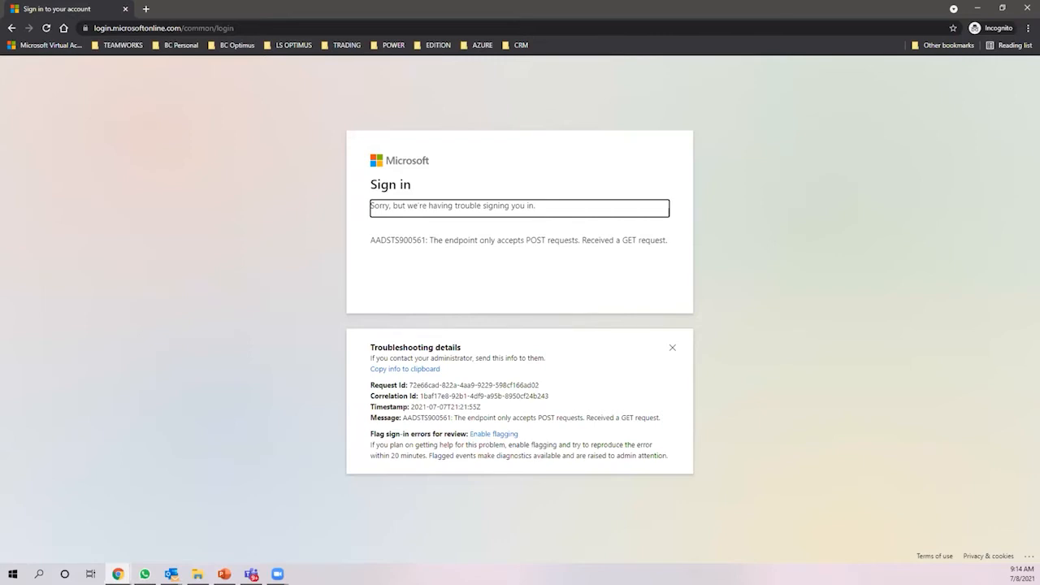
pyautogui.hotkey('alt', 'Tab')
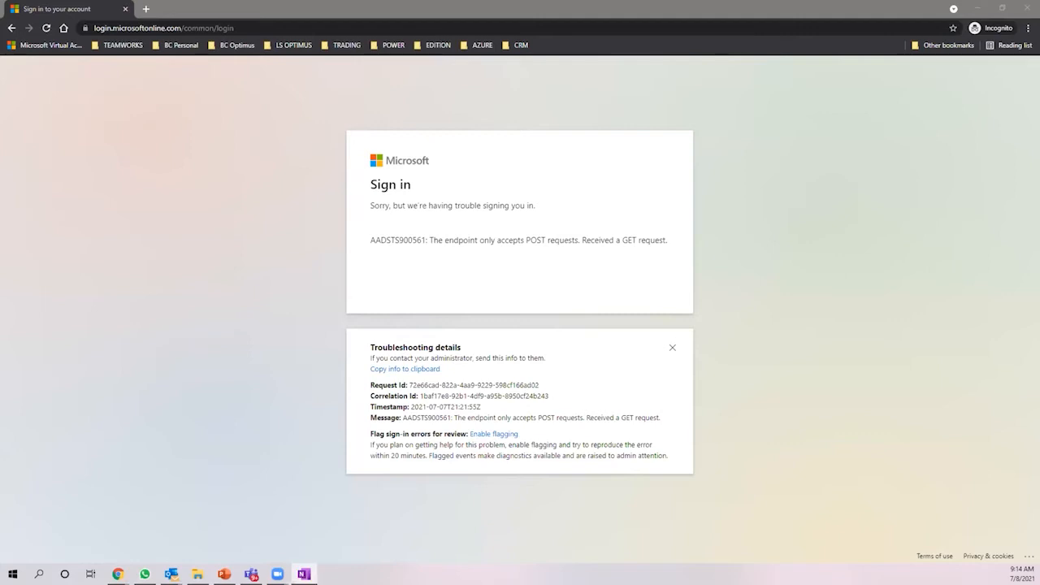
pyautogui.click(180, 26)
pyautogui.write('https://businesscentral.dynamics.com/')
pyautogui.press('Return')
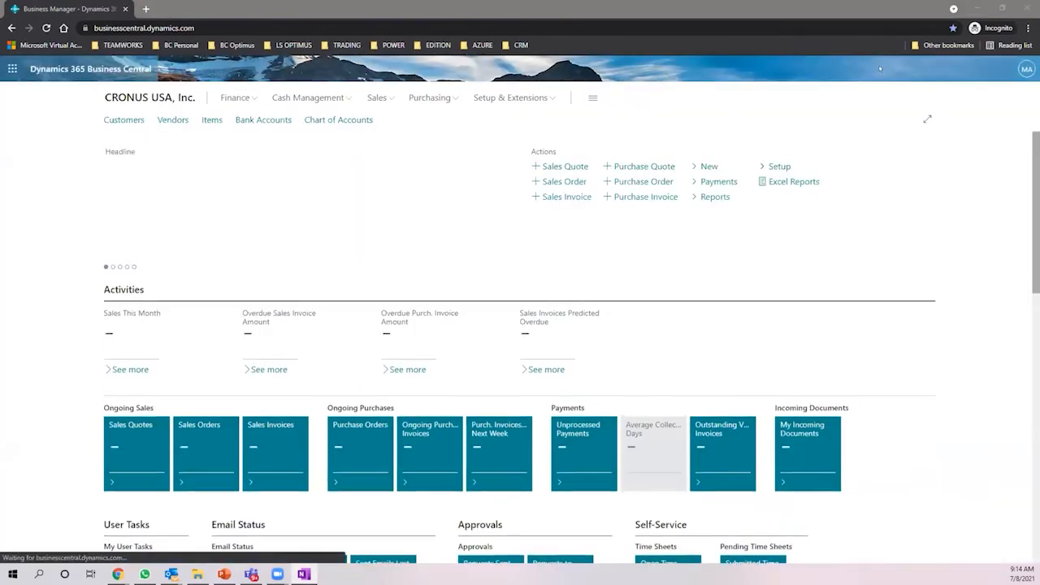
# - Show the MA account panel and scroll down the loaded CRONUS USA role center
pyautogui.click(1026, 70)
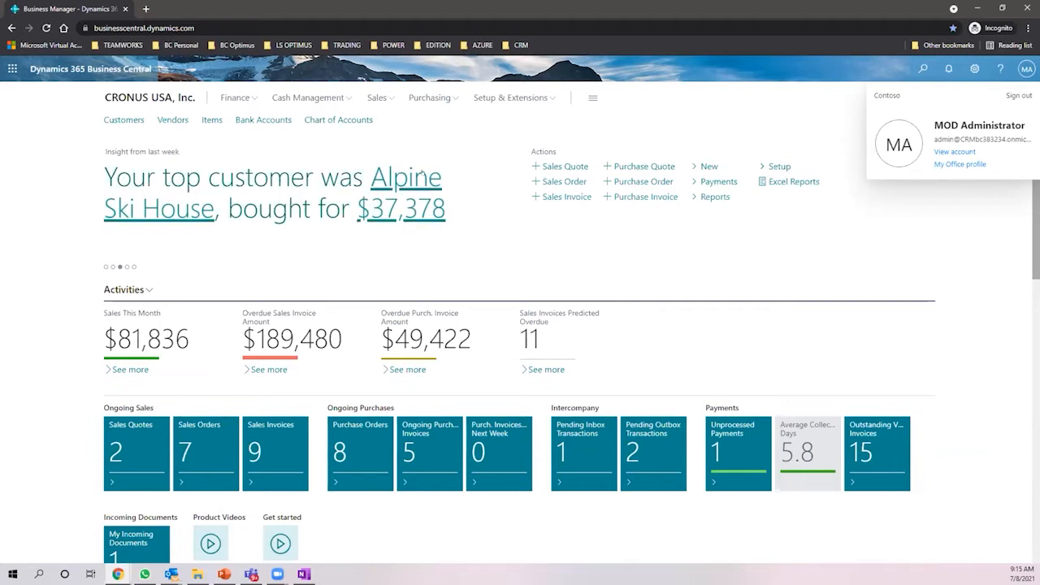
pyautogui.scroll(-2, 422, 173)
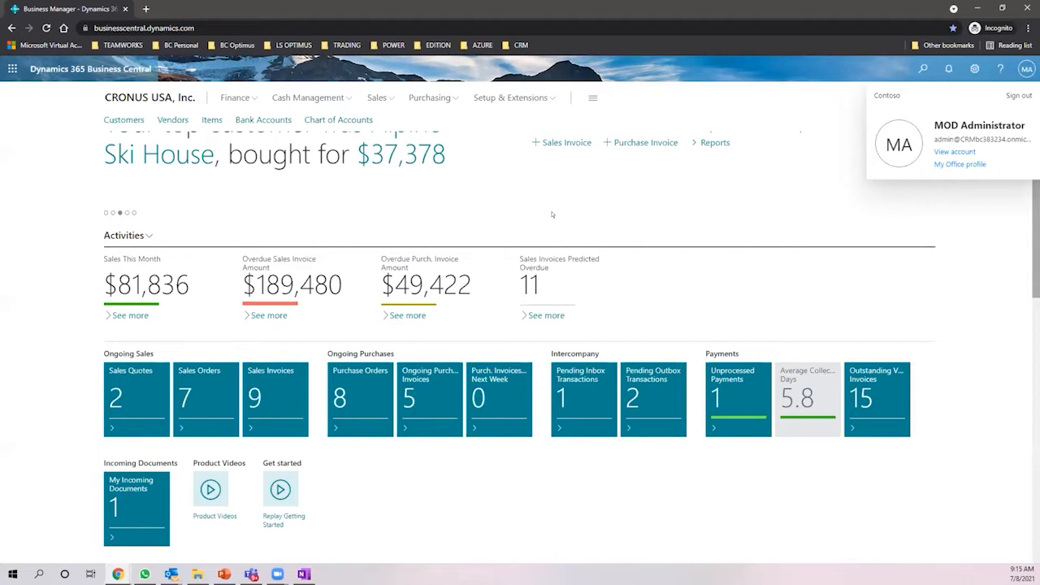
# - Open the Sales Invoices Predicted Overdue list and view the first invoice's document
pyautogui.click(524, 303)
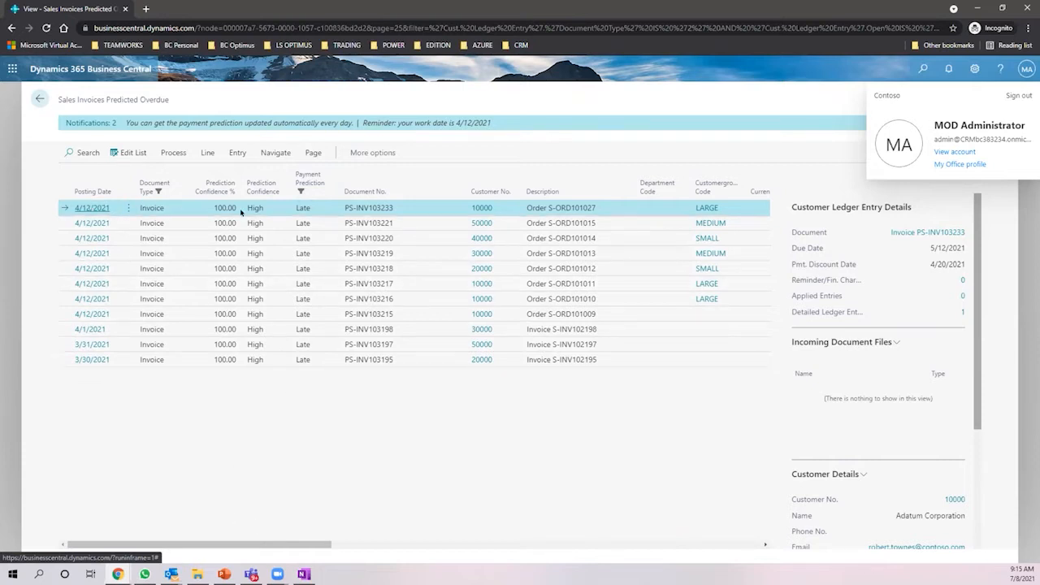
pyautogui.click(924, 232)
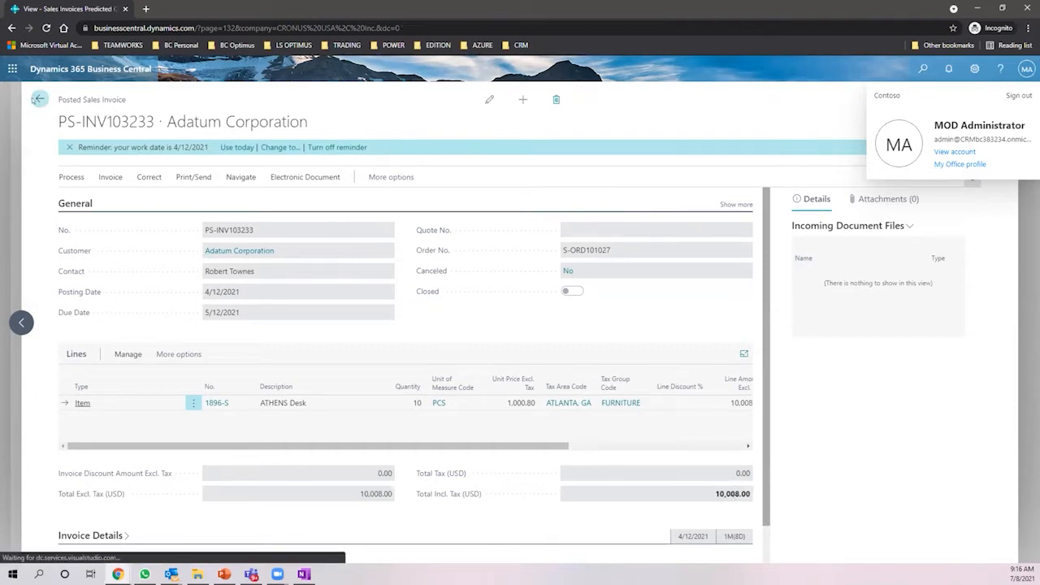
pyautogui.click(38, 98)
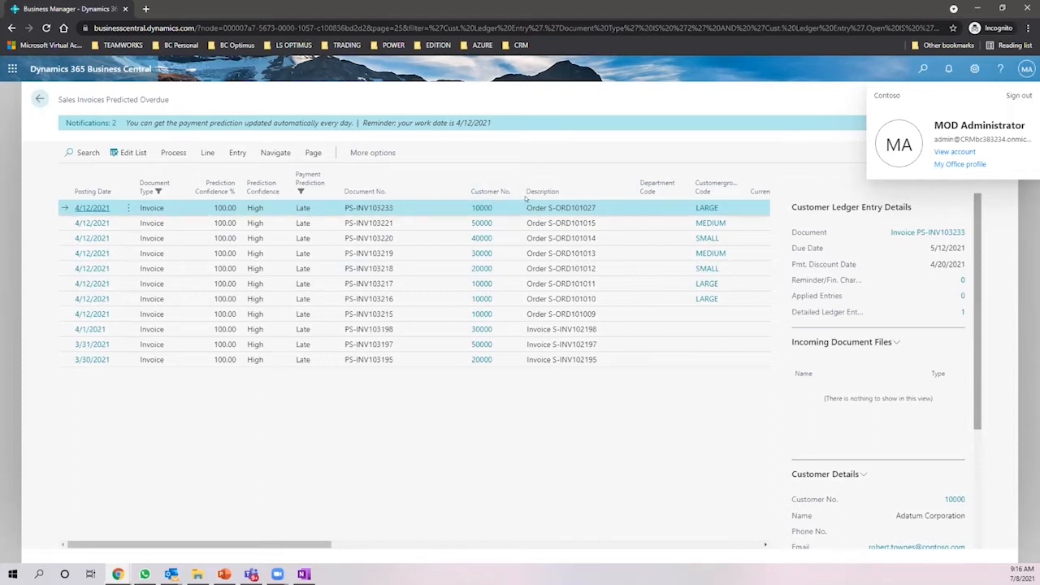
# - Select the remaining predicted-late invoices for the same customer in the list
pyautogui.click(497, 284)
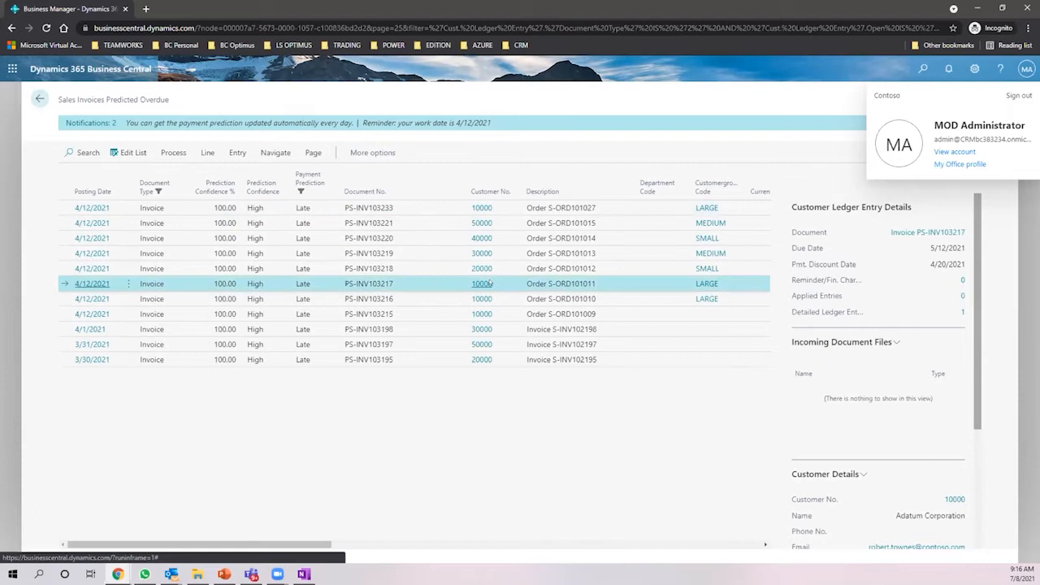
pyautogui.click(499, 299)
pyautogui.click(496, 314)
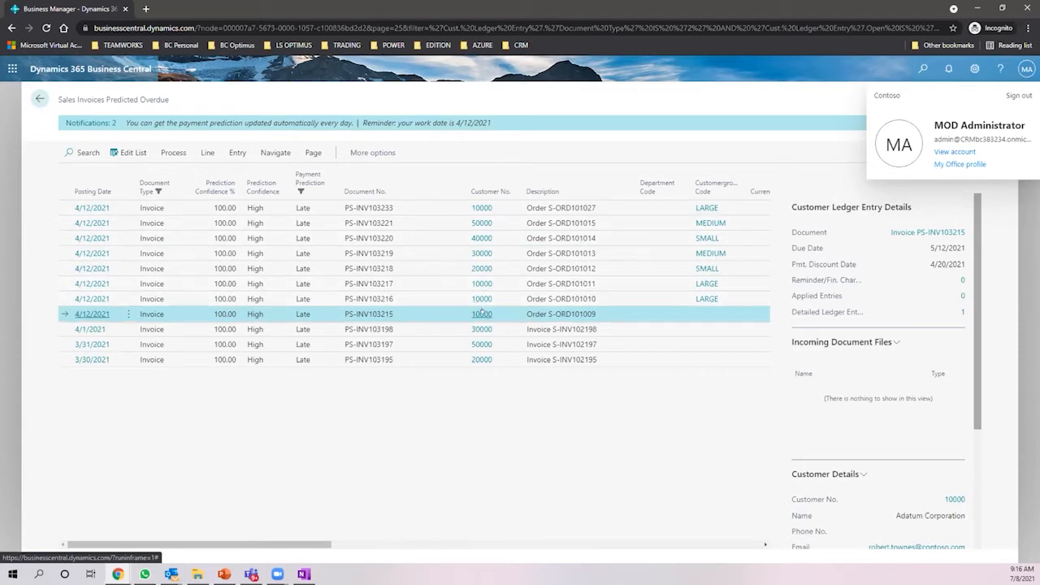
pyautogui.moveTo(482, 311)
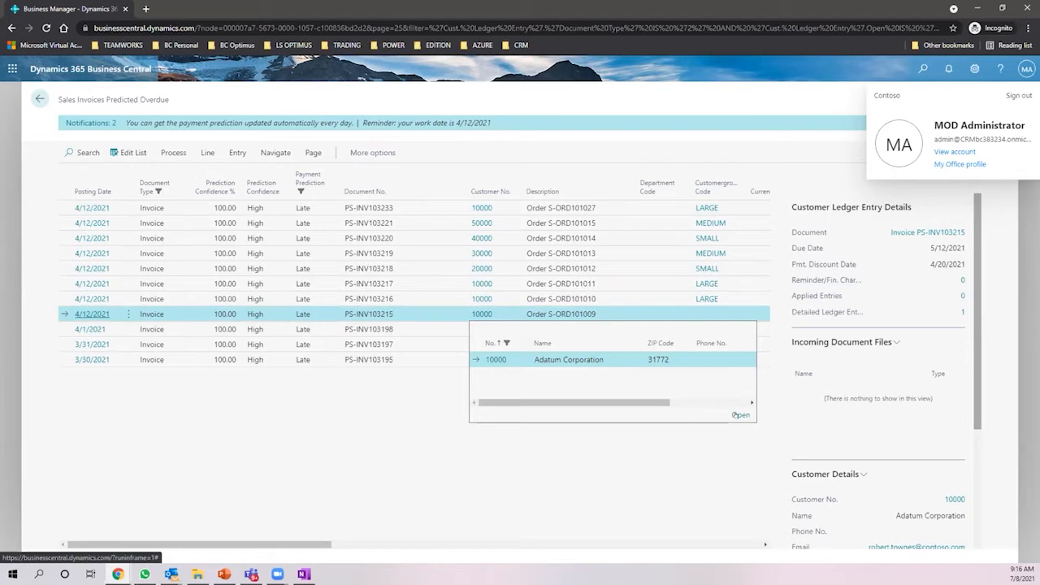
# - Open customer 10000 Adatum Corporation's card and expand its Payments details
pyautogui.click(739, 415)
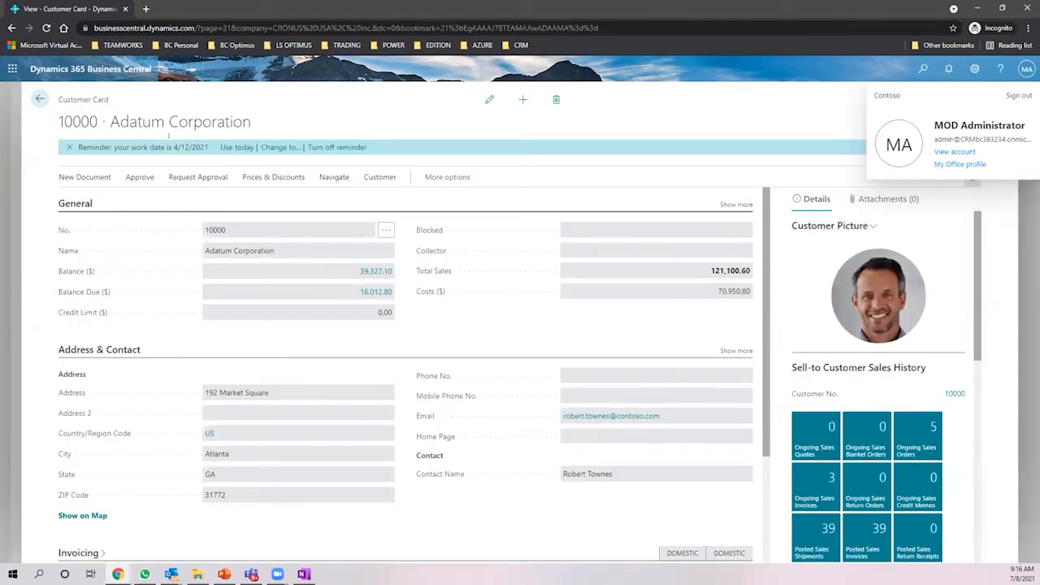
pyautogui.click(66, 147)
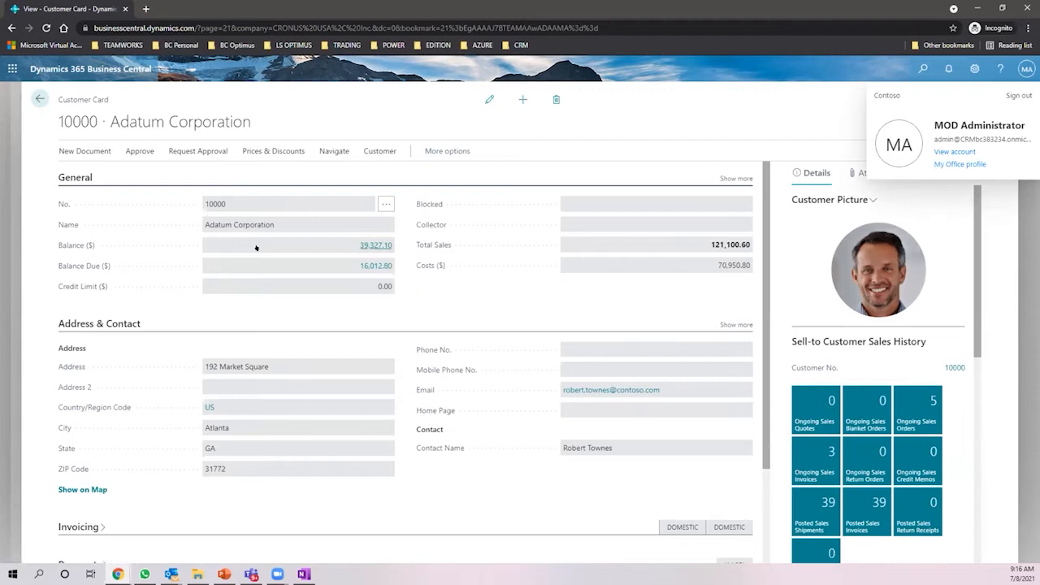
pyautogui.scroll(-3, 255, 248)
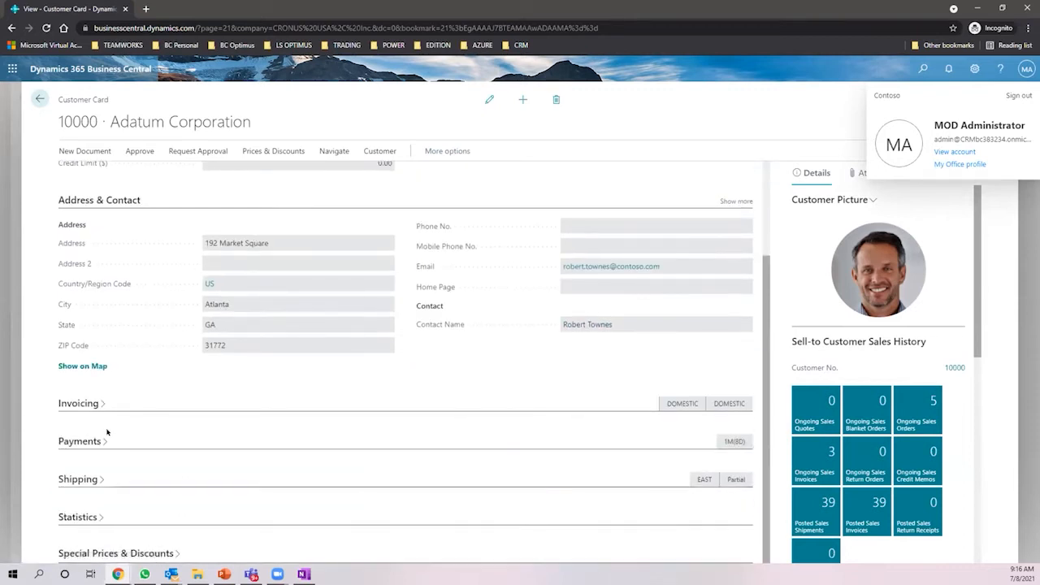
pyautogui.click(99, 440)
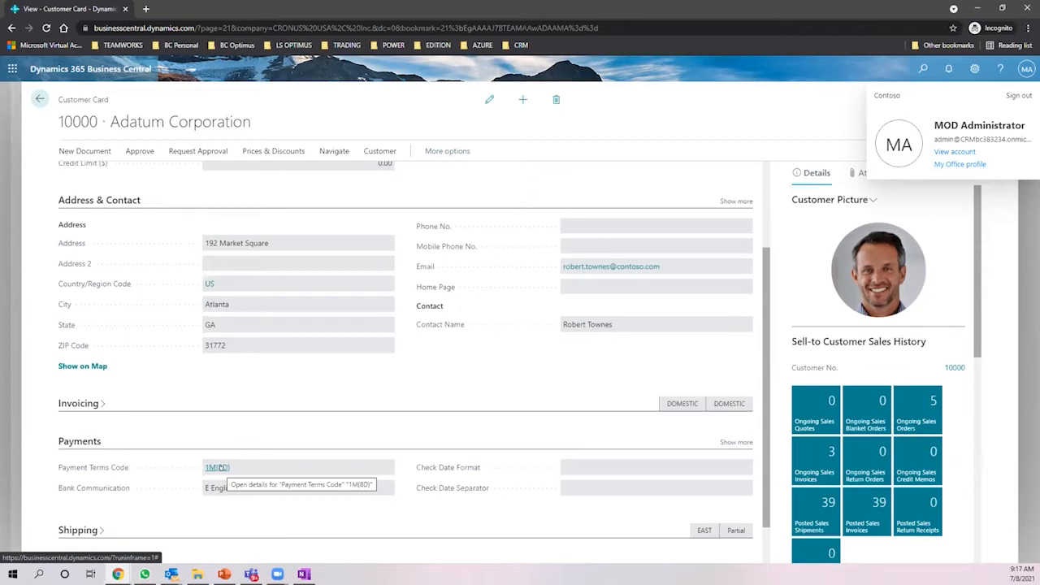
pyautogui.scroll(3, 448, 292)
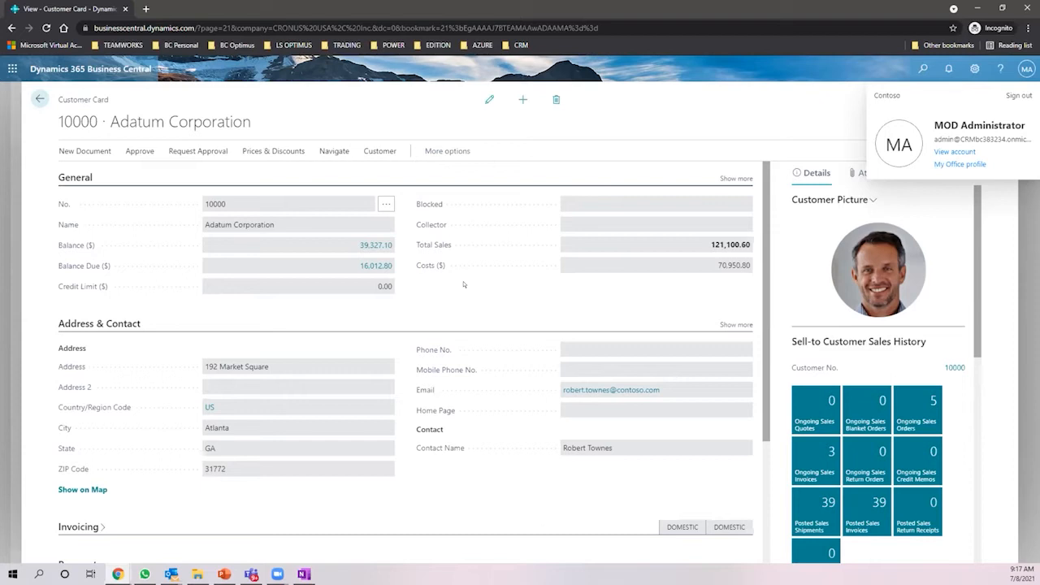
pyautogui.click(369, 267)
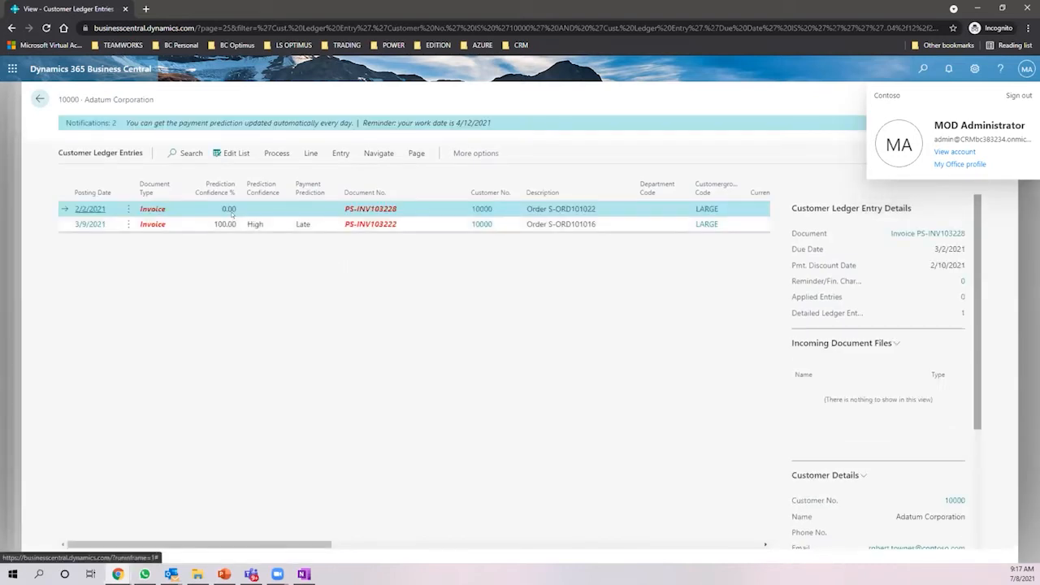
pyautogui.click(196, 224)
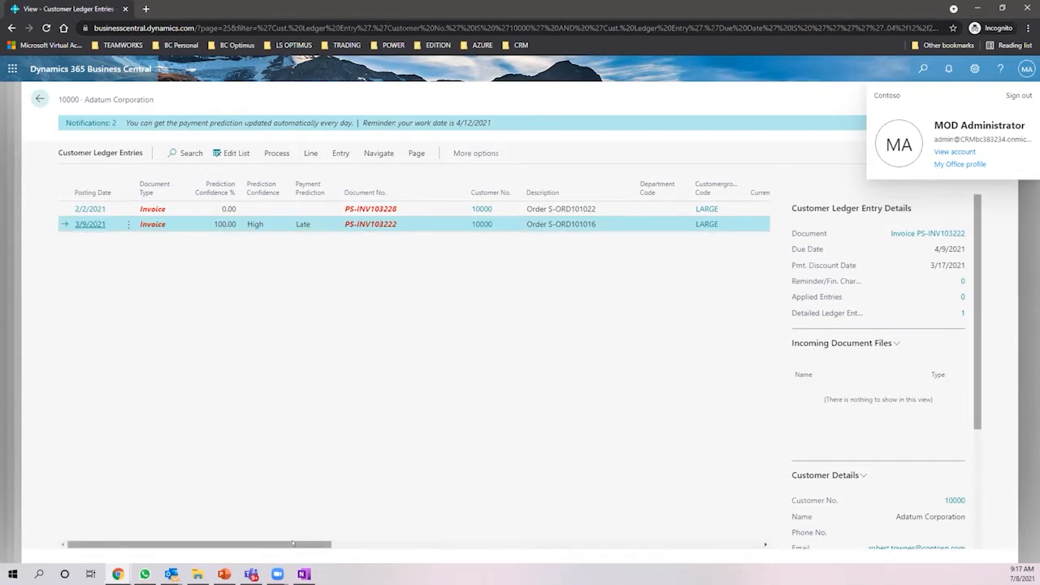
pyautogui.moveTo(327, 536); pyautogui.dragTo(414, 529)
pyautogui.hscroll(2, 414, 529)
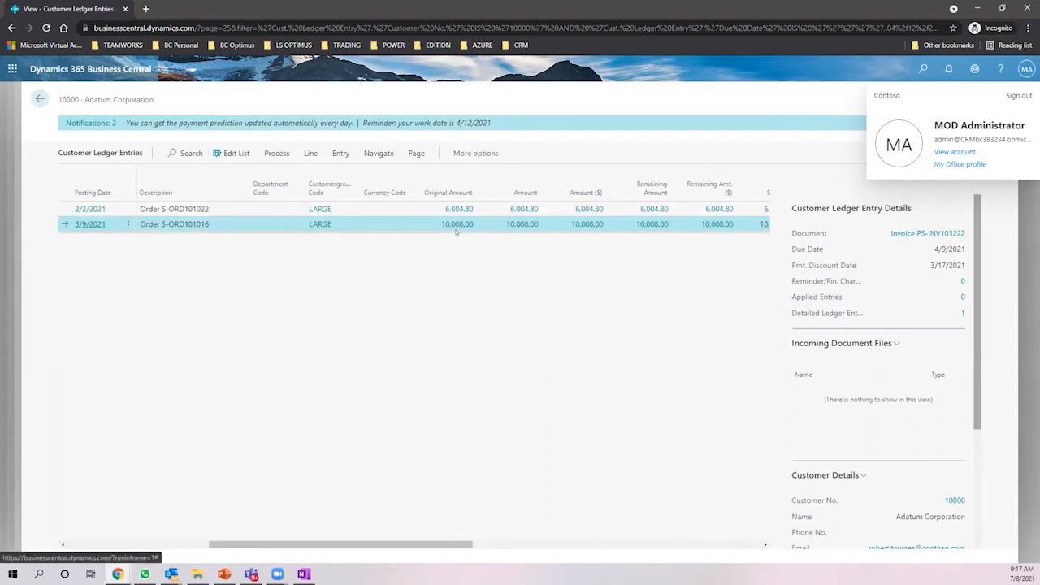
pyautogui.click(455, 209)
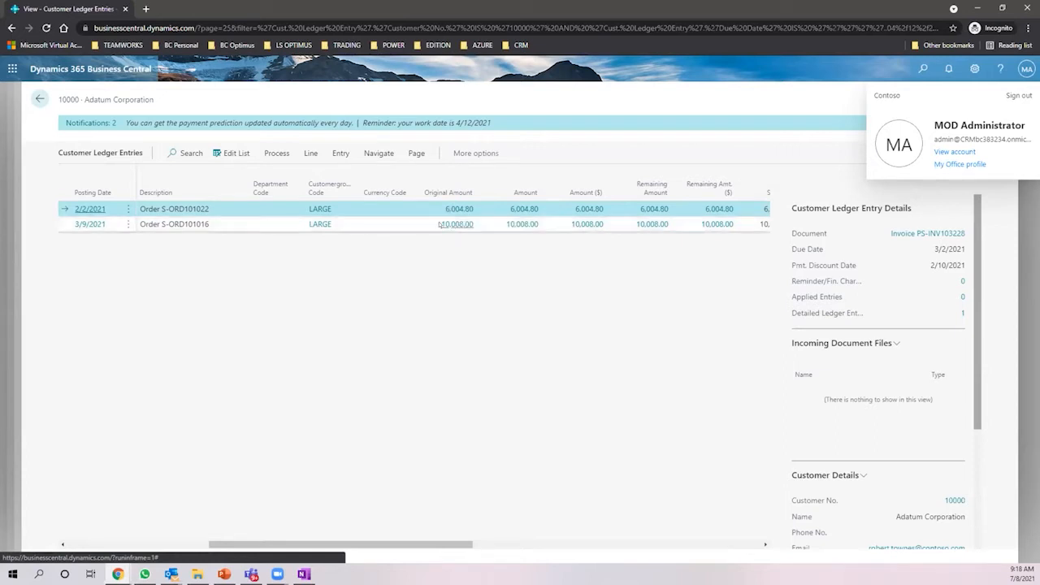
pyautogui.click(446, 225)
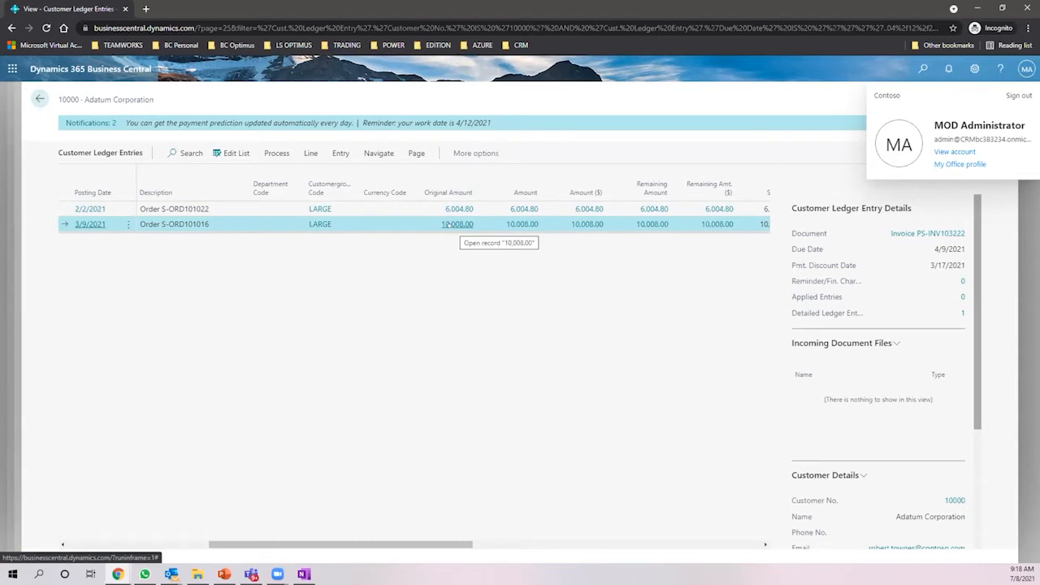
pyautogui.click(40, 98)
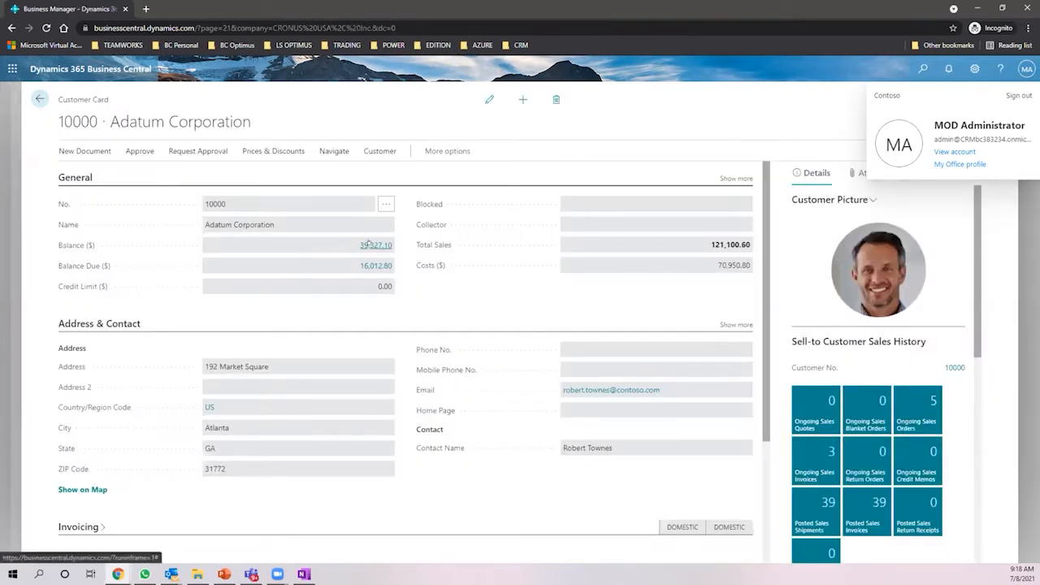
# - Open Adatum Corporation's six open invoice ledger entries and step through them
pyautogui.click(368, 244)
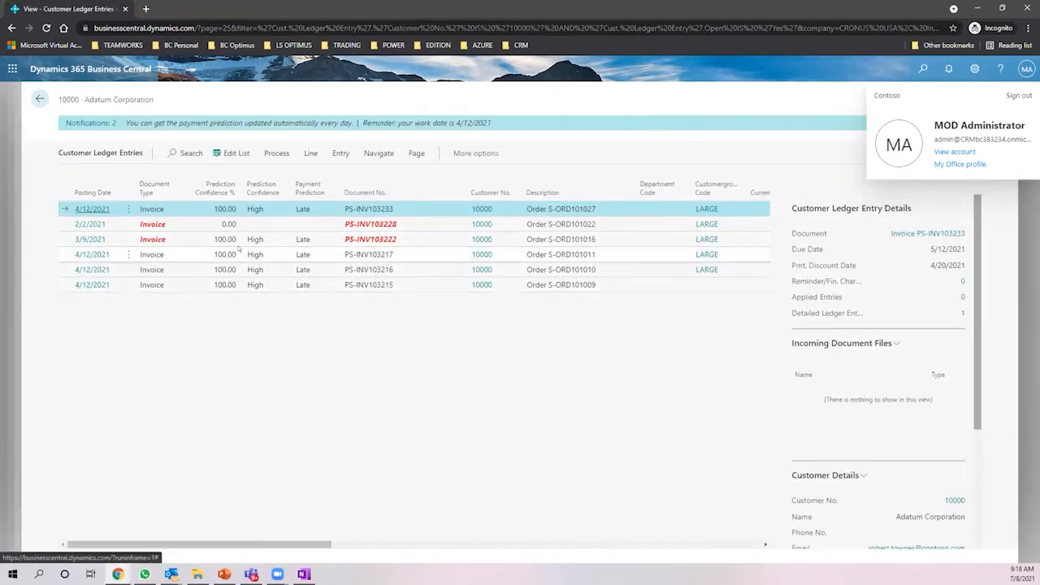
pyautogui.click(230, 252)
pyautogui.click(232, 270)
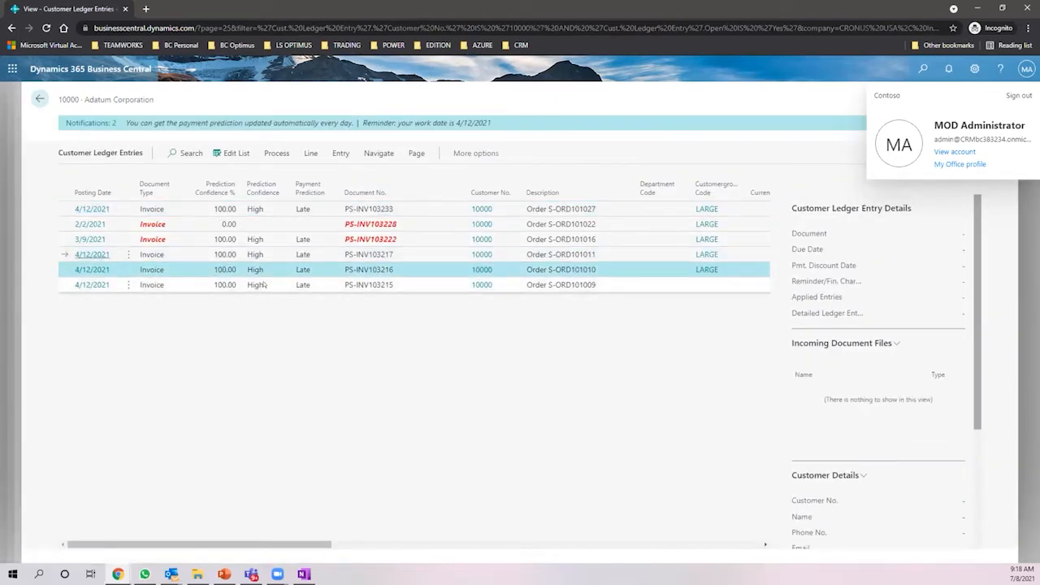
pyautogui.click(302, 285)
# - Select invoice PS-INV103233 and return to the Adatum Corporation customer card
pyautogui.click(302, 269)
pyautogui.click(303, 254)
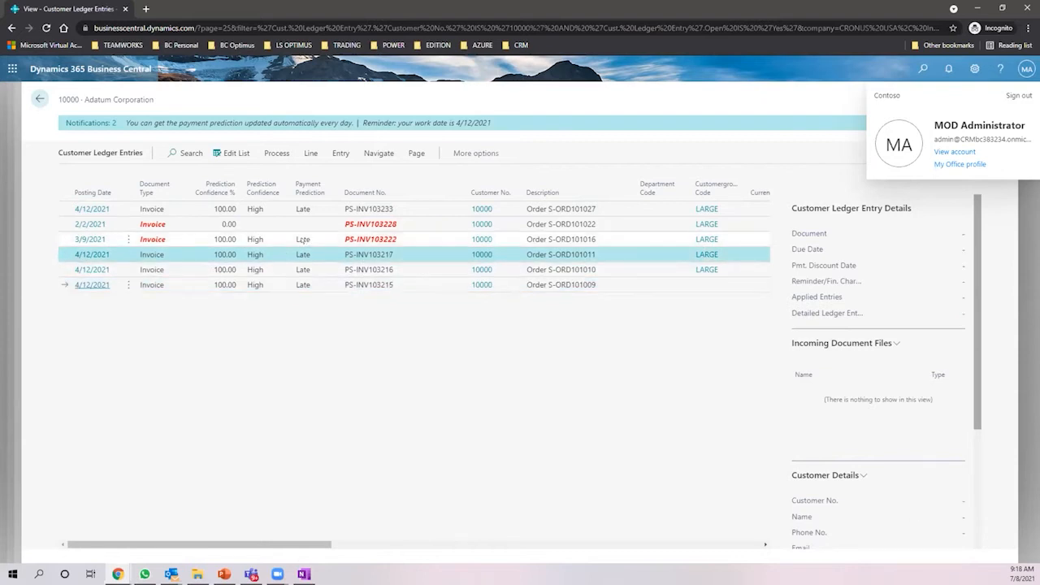
pyautogui.click(302, 238)
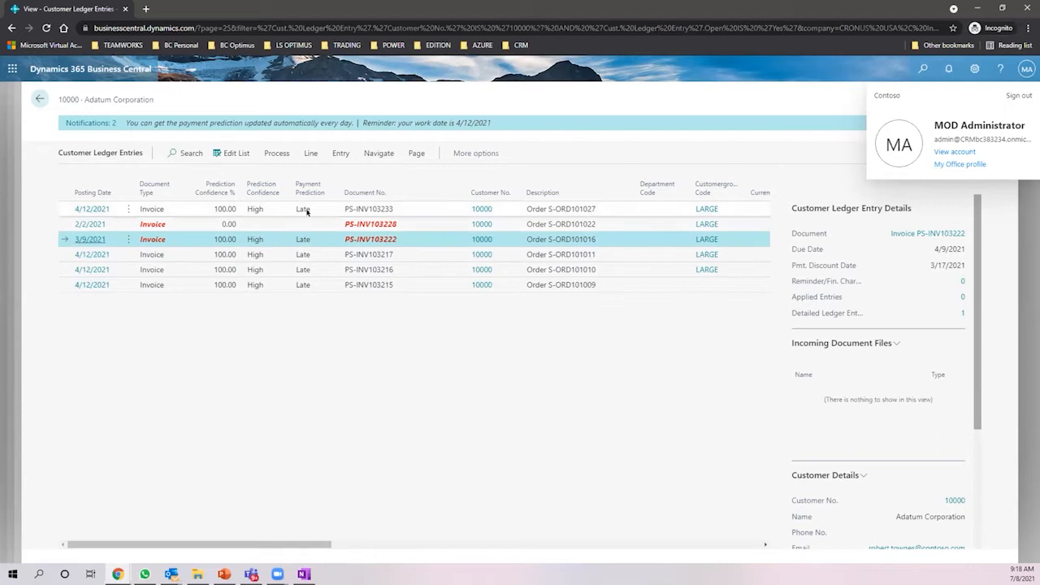
pyautogui.click(306, 209)
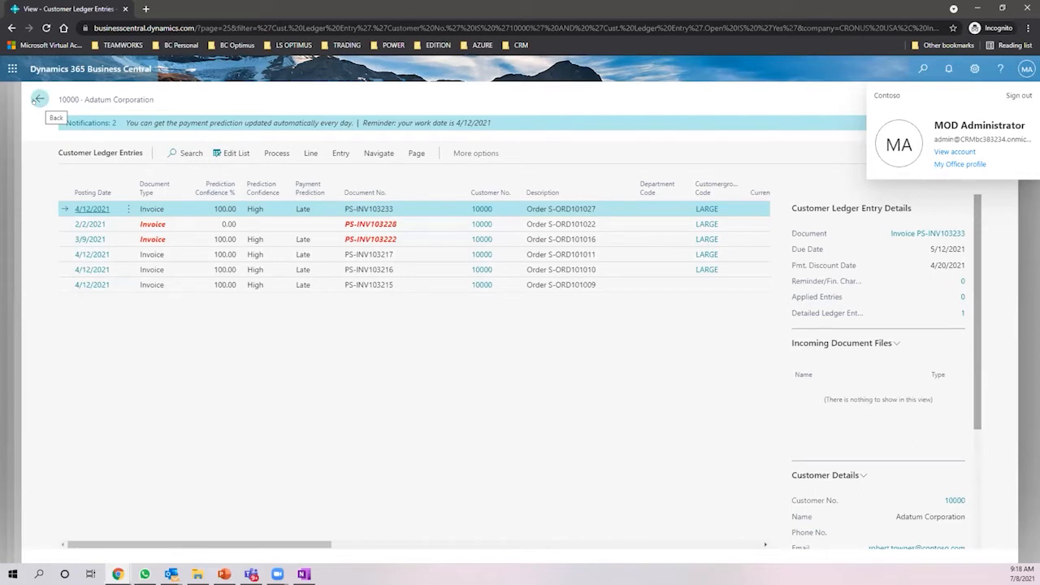
pyautogui.click(37, 99)
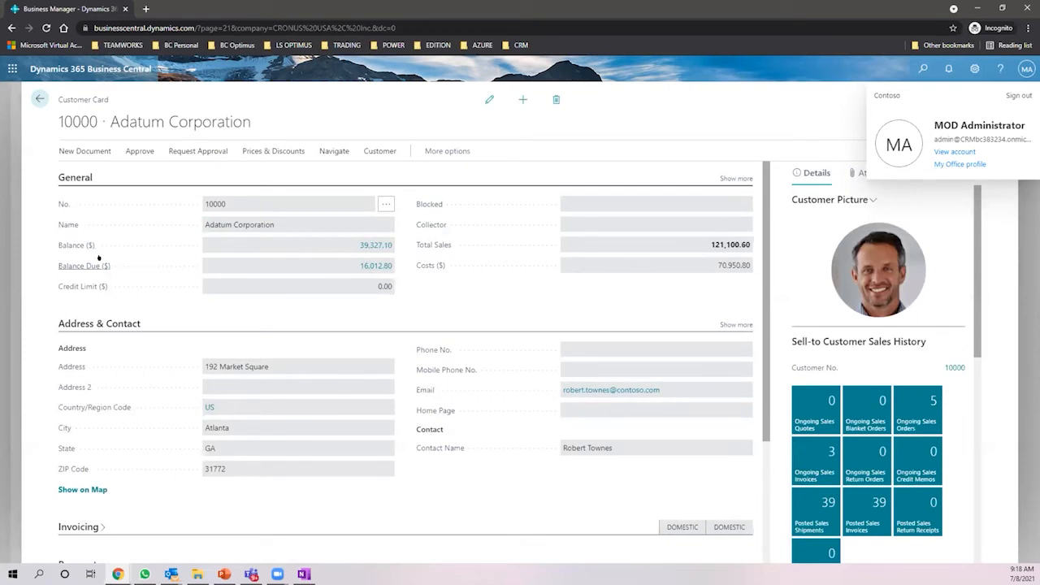
# - Scroll through Adatum Corporation's customer card sections, then go back to the predicted-overdue invoice list
pyautogui.moveTo(93, 242)
pyautogui.scroll(-1, 549, 283)
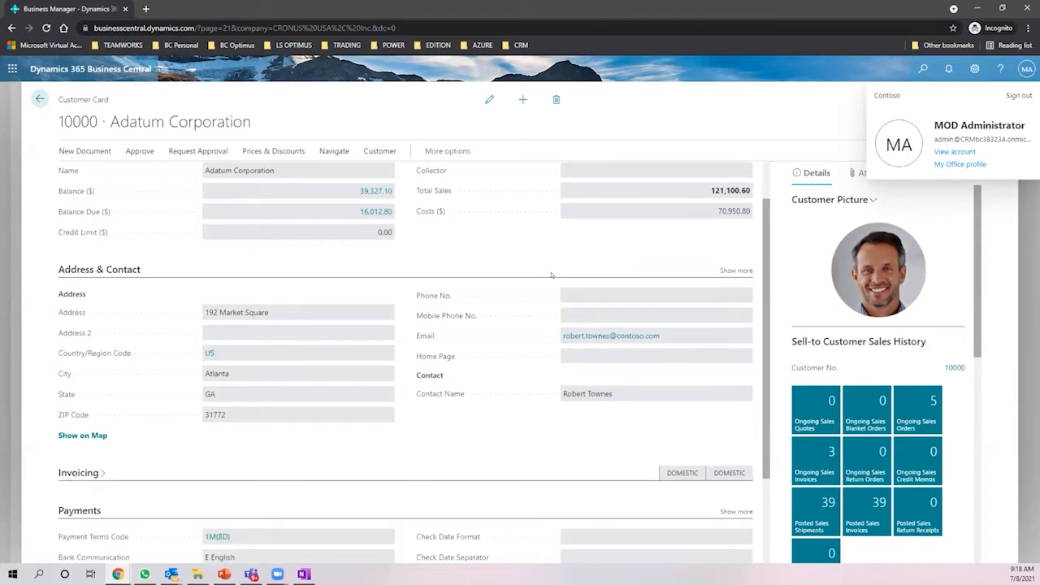
pyautogui.scroll(-2, 550, 276)
pyautogui.moveTo(765, 300); pyautogui.dragTo(698, 161)
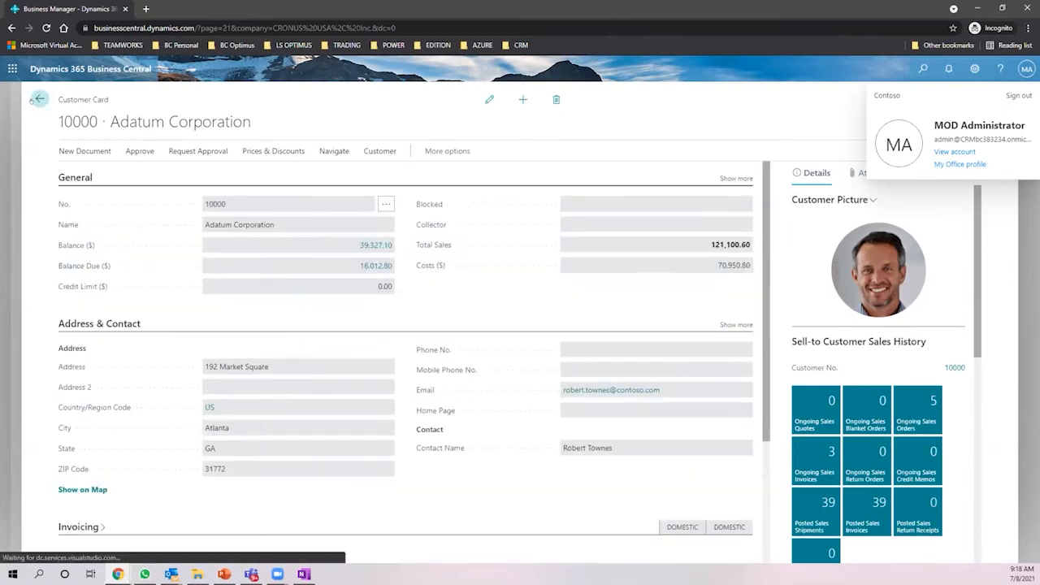
pyautogui.click(39, 98)
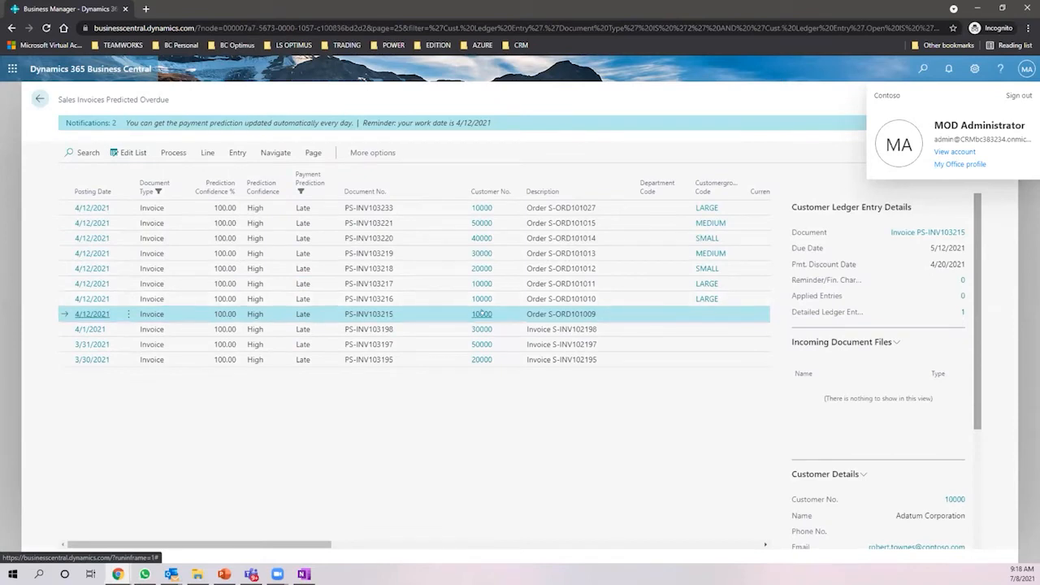
# - Open customer 10000's full card from its peek card and switch it to edit mode
pyautogui.moveTo(478, 312)
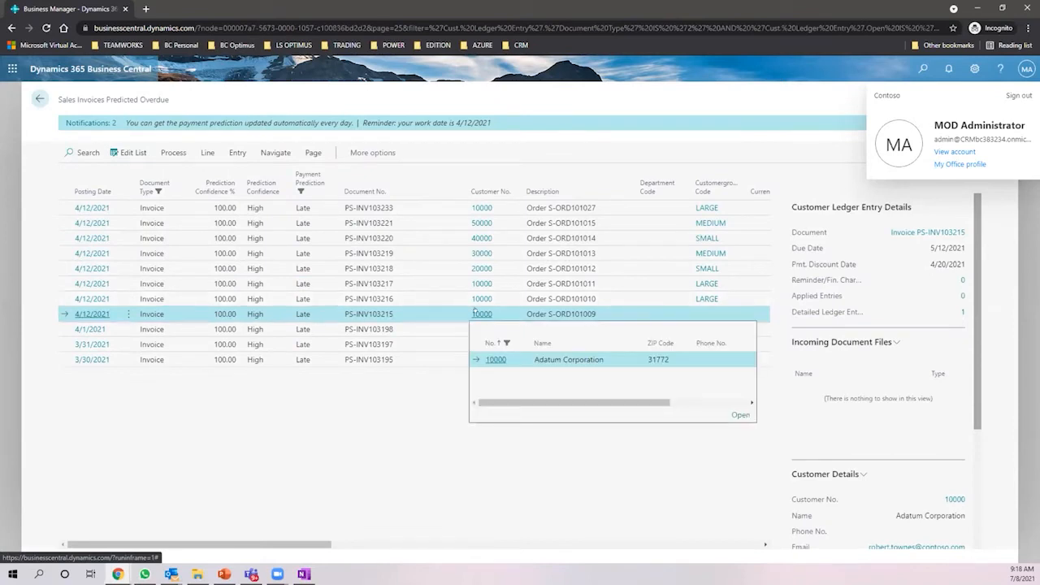
pyautogui.click(738, 414)
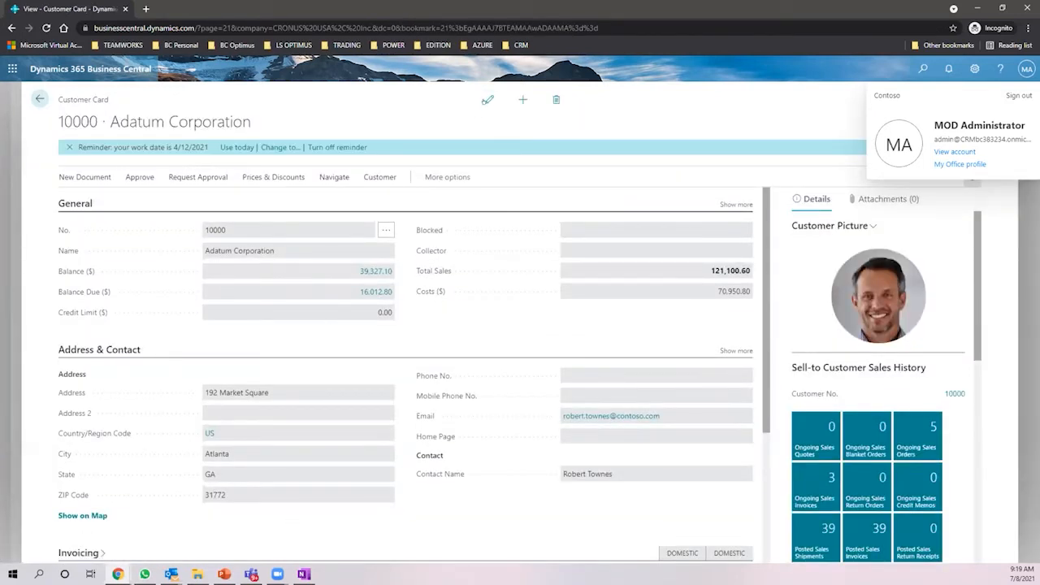
pyautogui.click(487, 99)
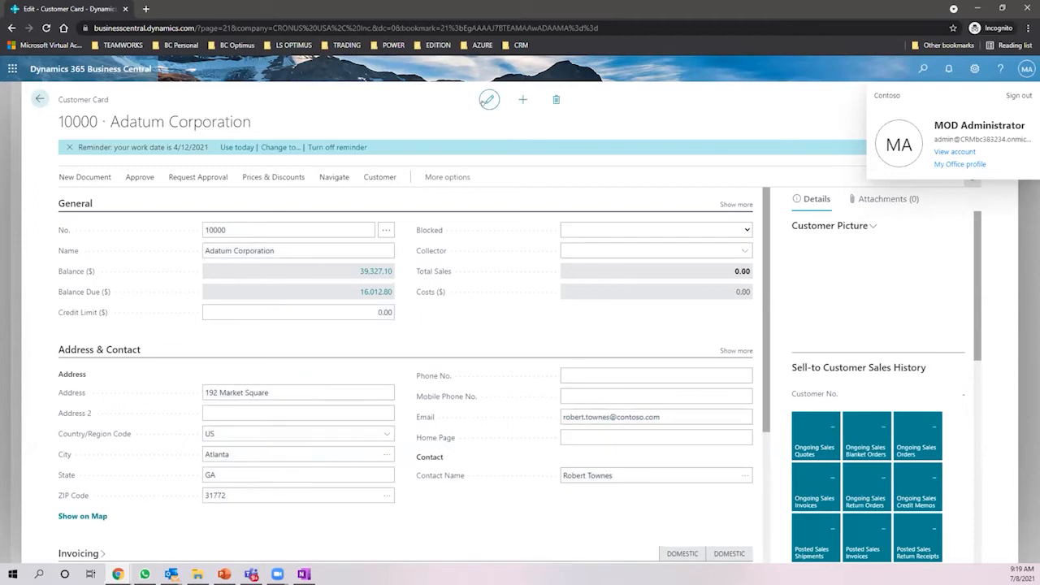
# - Glance at the customer's approval actions, then expand the General section to show more fields
pyautogui.click(139, 176)
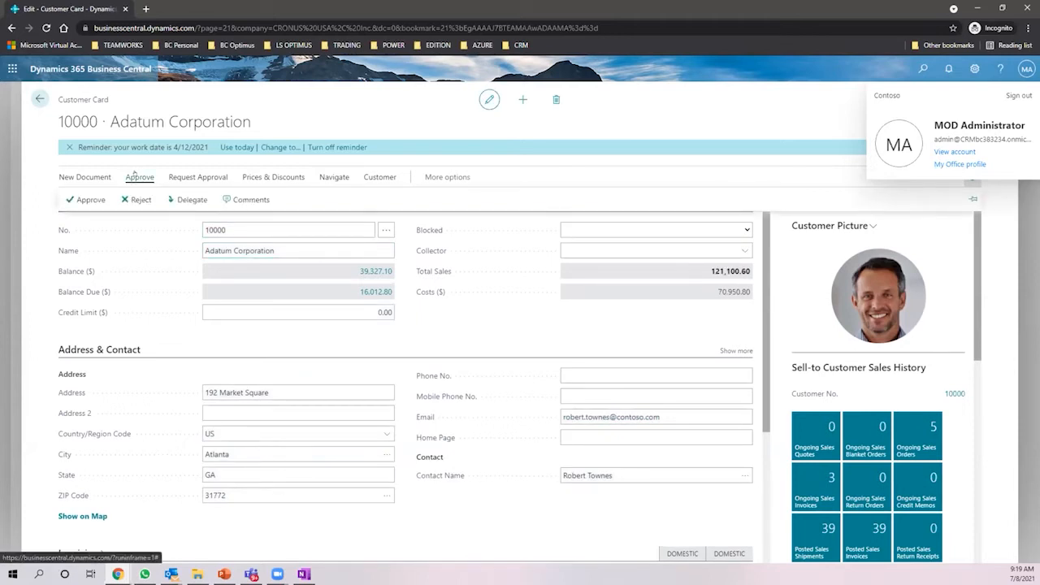
pyautogui.click(525, 343)
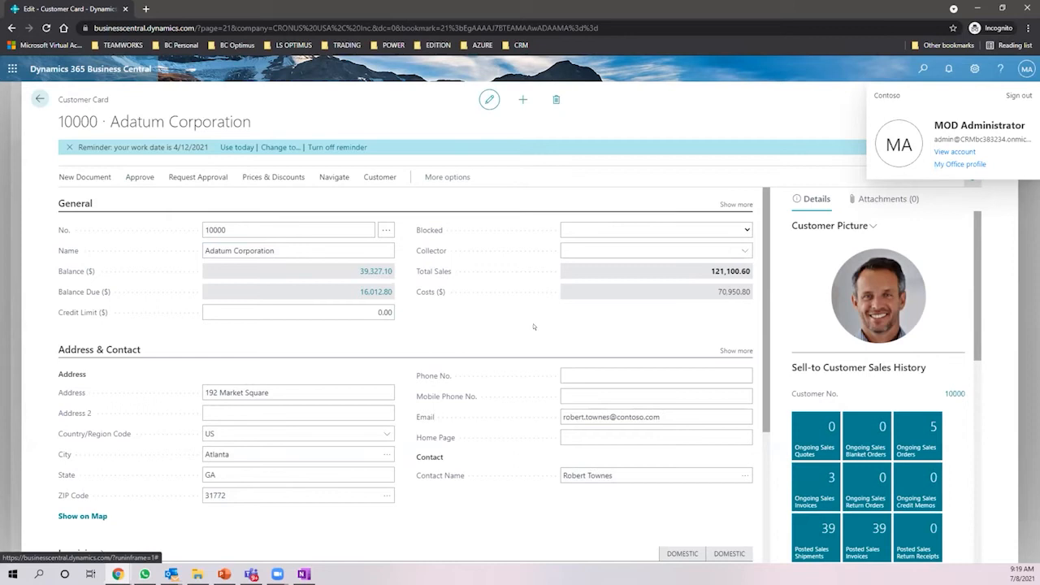
pyautogui.click(736, 203)
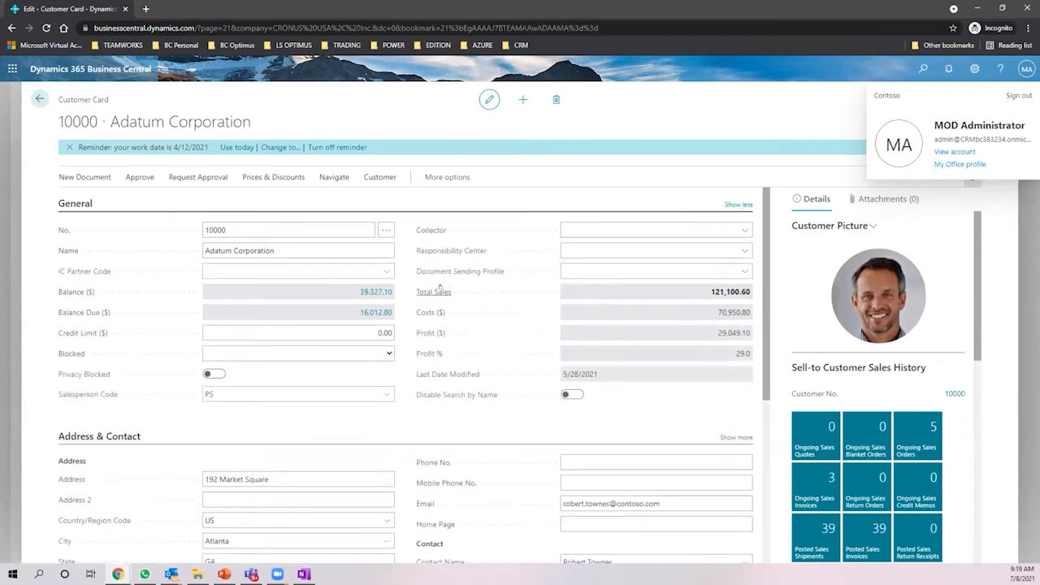
# - Set Adatum Corporation's Blocked field to Ship and return to the predicted-overdue invoice list
pyautogui.click(380, 355)
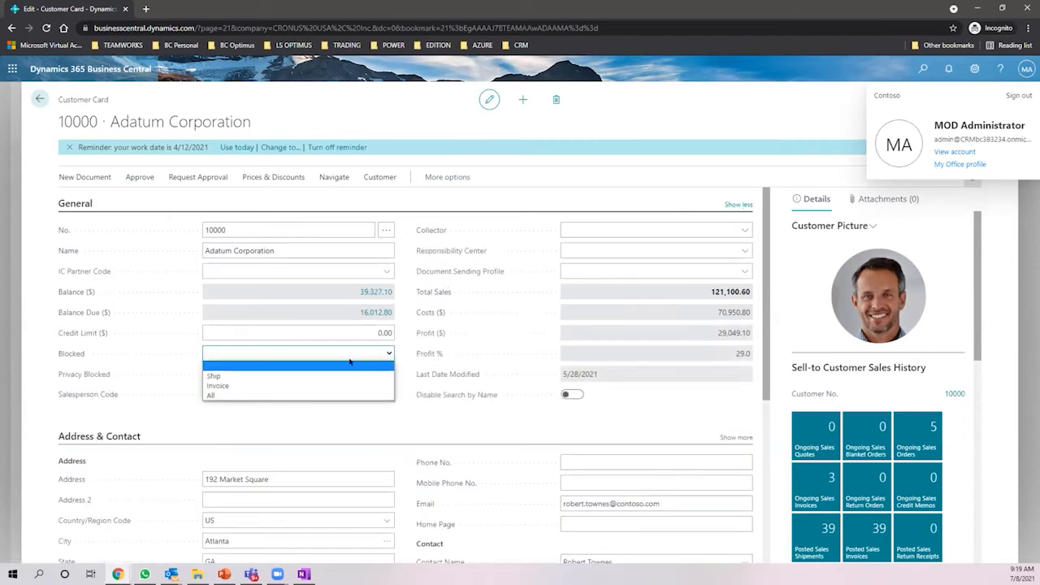
pyautogui.click(255, 376)
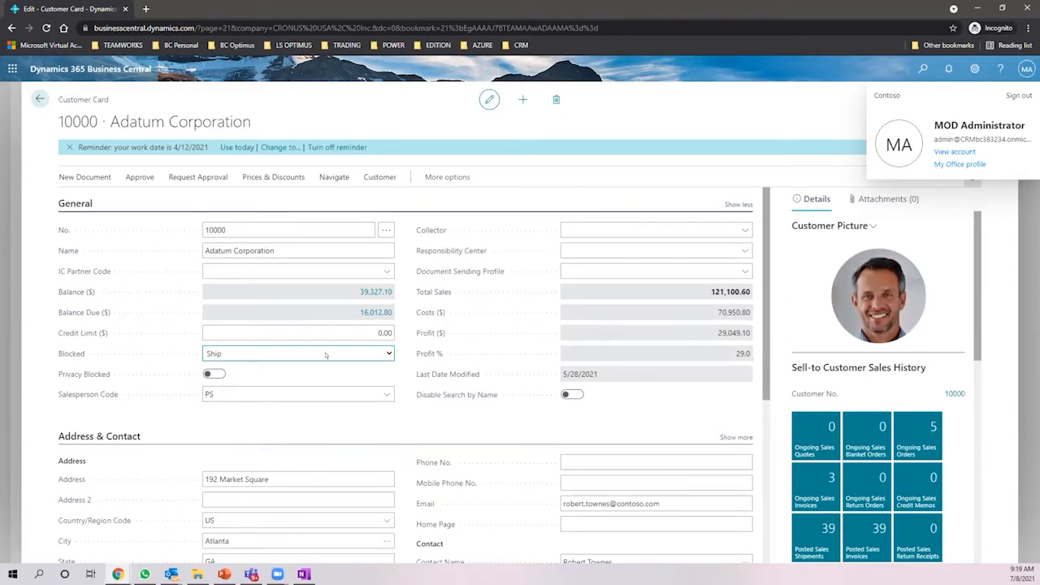
pyautogui.click(388, 353)
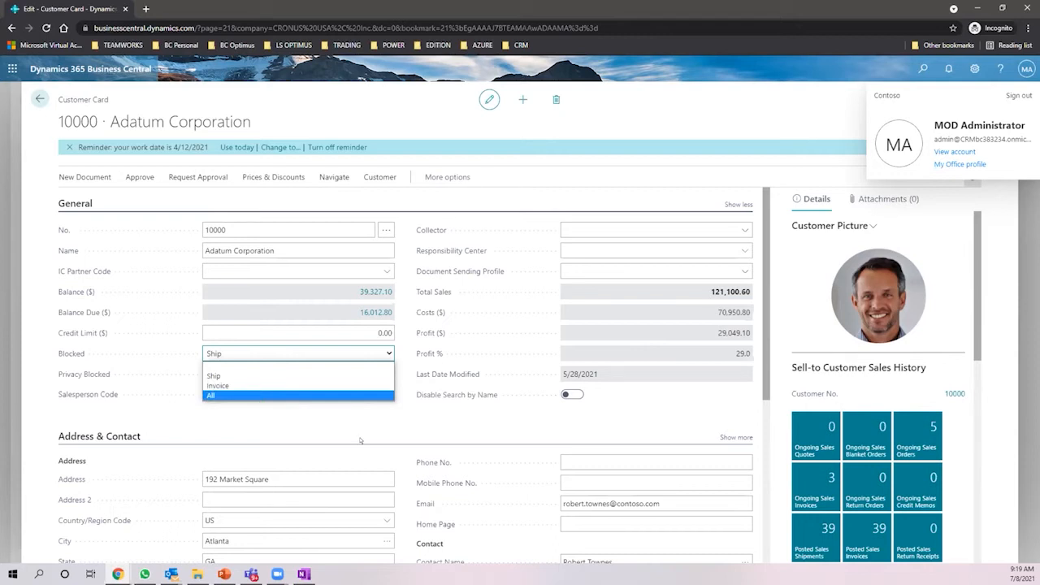
pyautogui.click(212, 344)
pyautogui.click(39, 99)
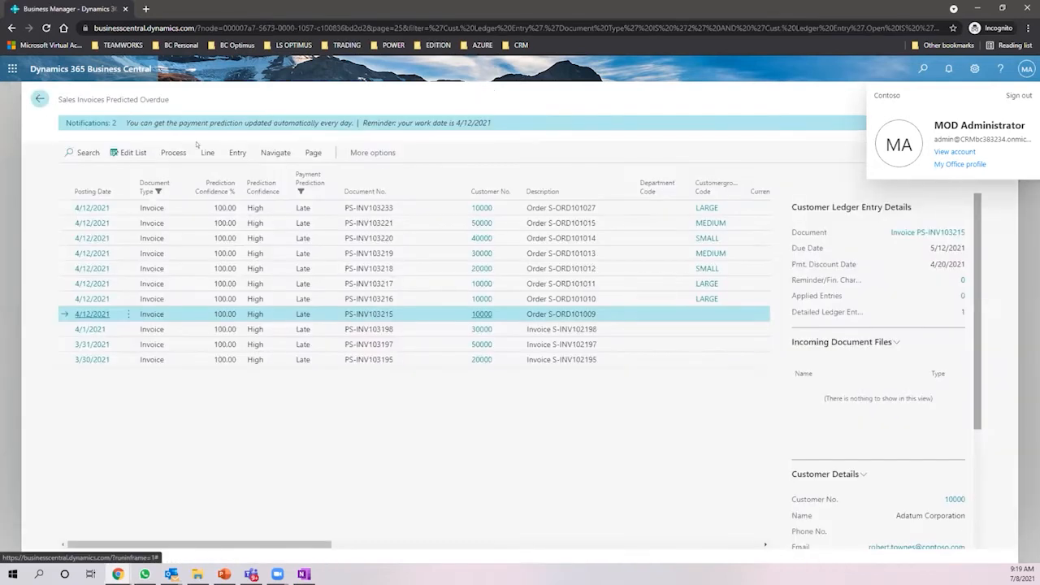
# - From the Role Center, open Sales Invoices Predicted Overdue and step through invoices PS-INV103198 to PS-INV103233 checking their customers
pyautogui.click(40, 98)
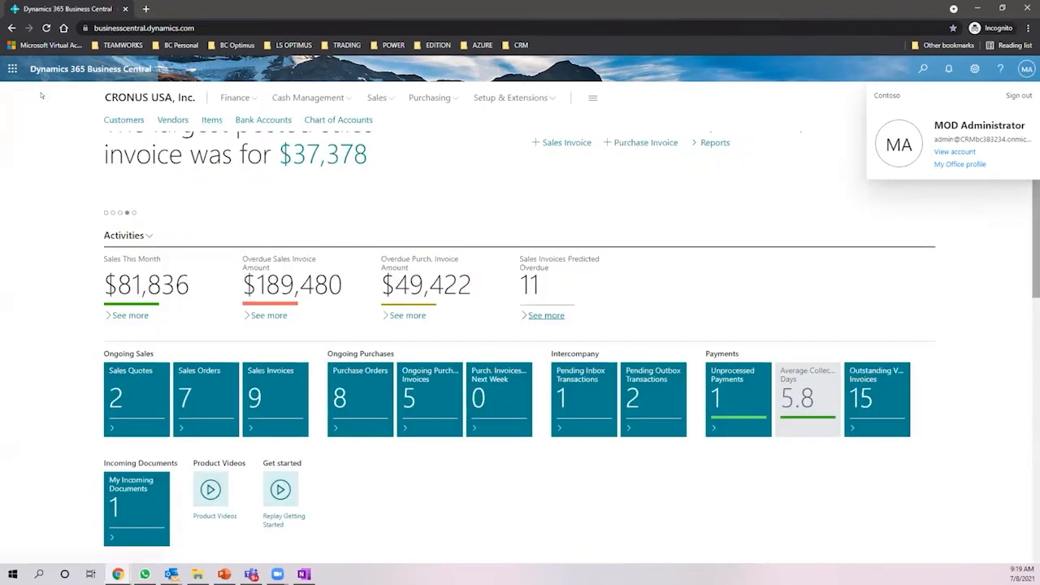
pyautogui.click(558, 316)
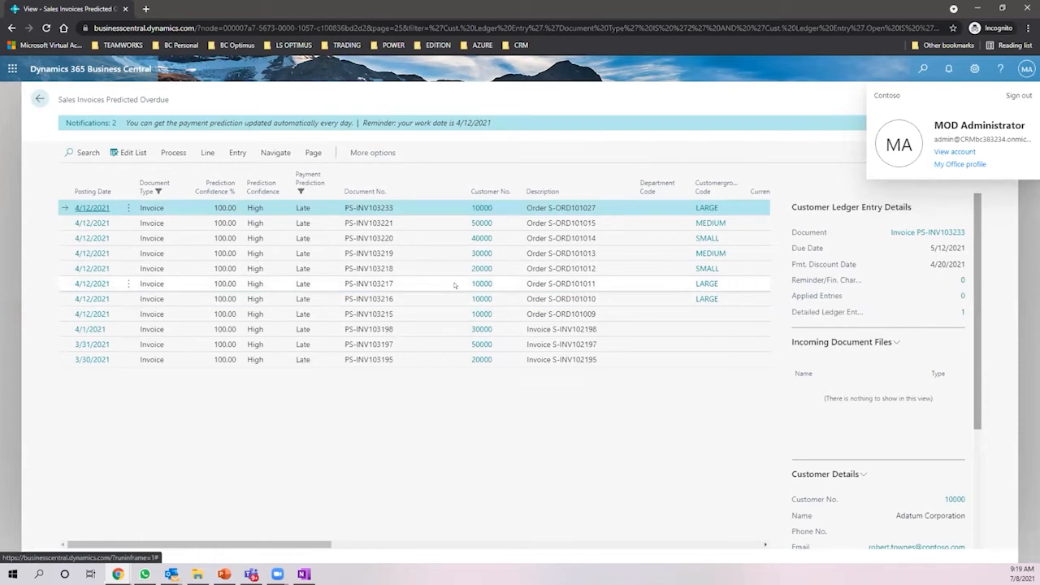
pyautogui.click(493, 328)
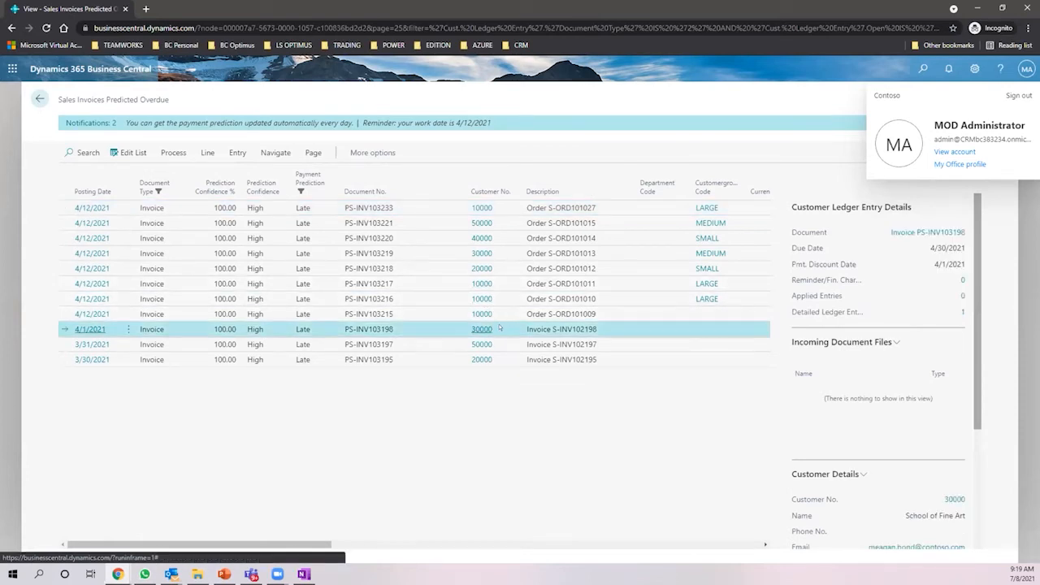
pyautogui.click(498, 345)
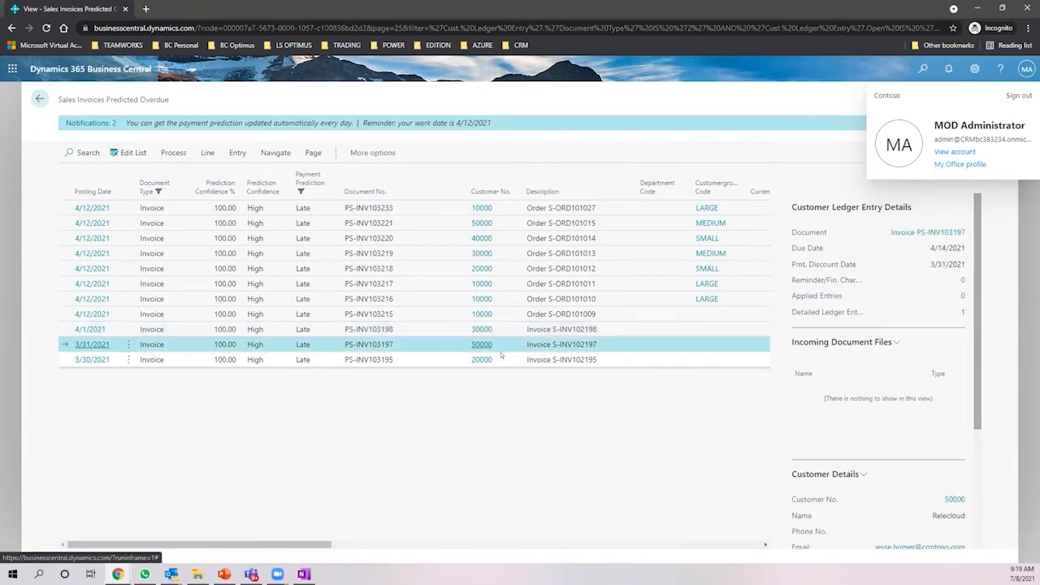
pyautogui.click(500, 355)
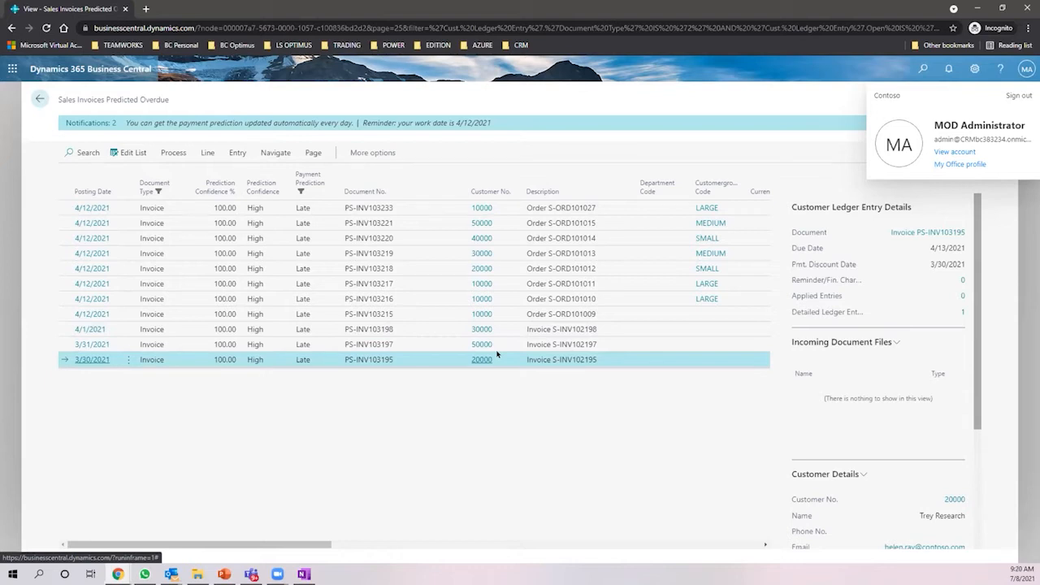
pyautogui.click(502, 282)
pyautogui.click(501, 300)
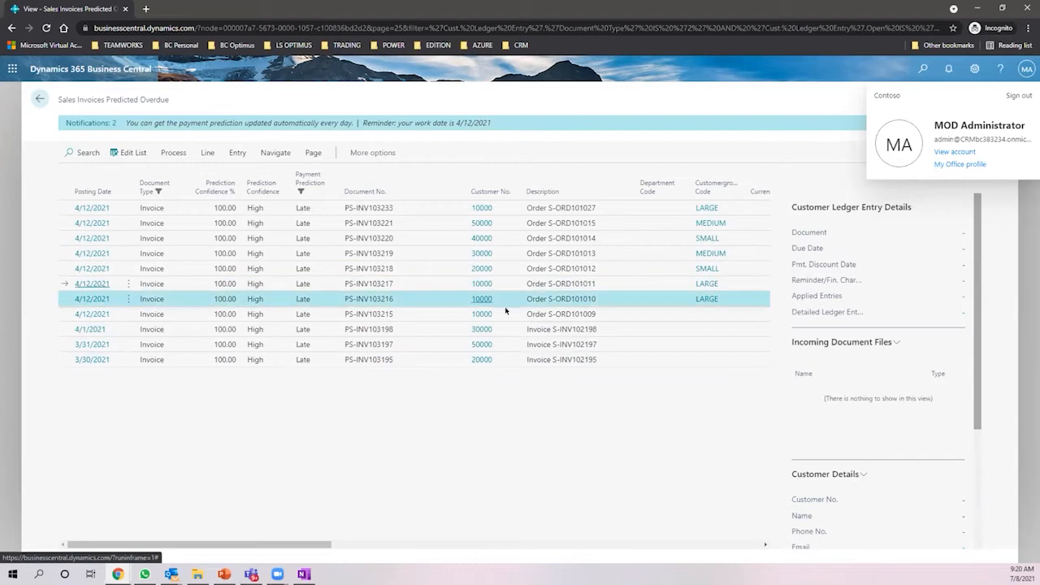
pyautogui.click(506, 314)
pyautogui.click(492, 209)
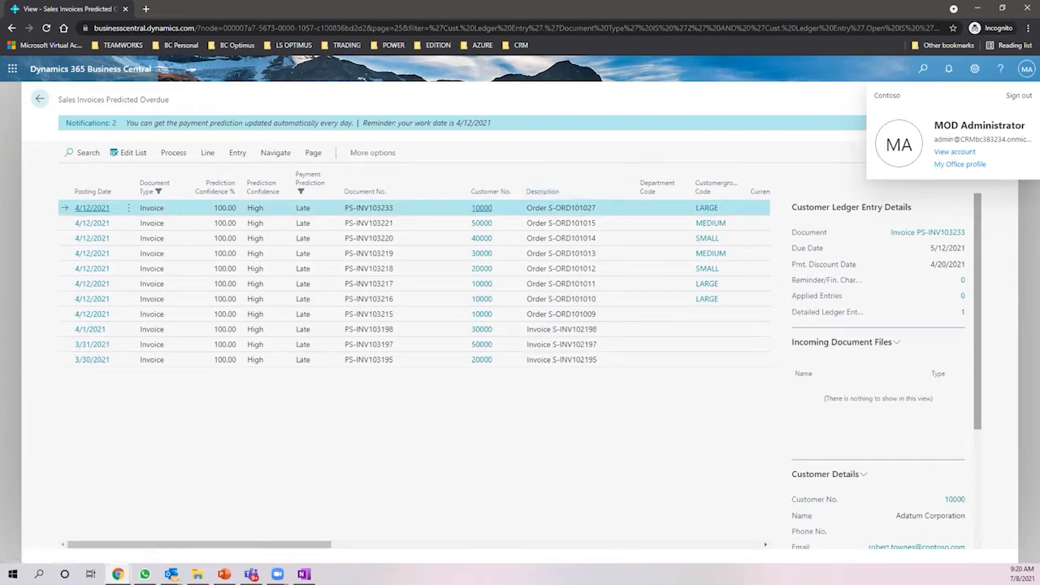
# - Return to the Role Center, then start the PowerPoint slide show with F5
pyautogui.click(39, 99)
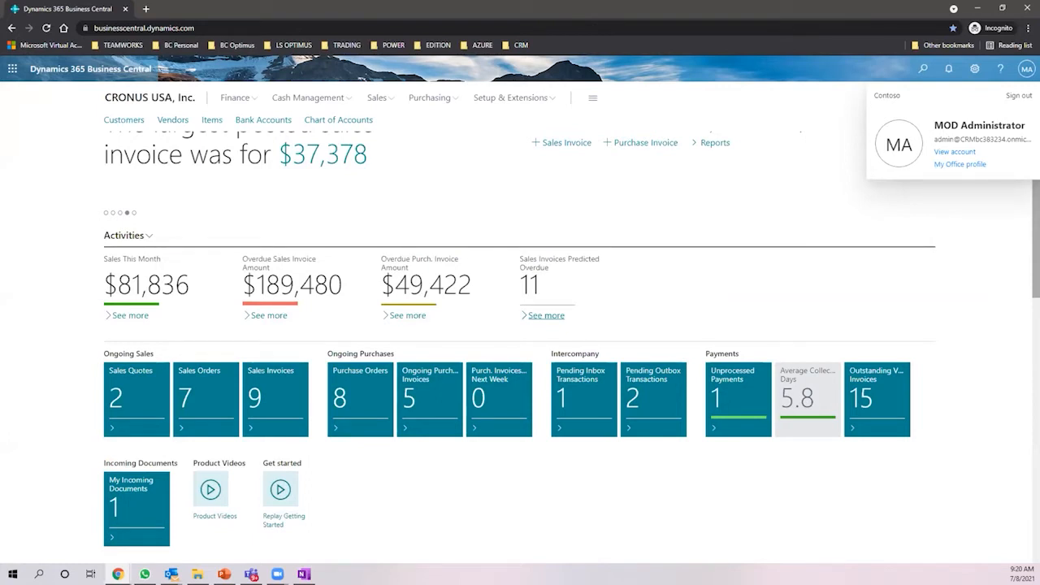
pyautogui.hotkey('alt', 'Tab')
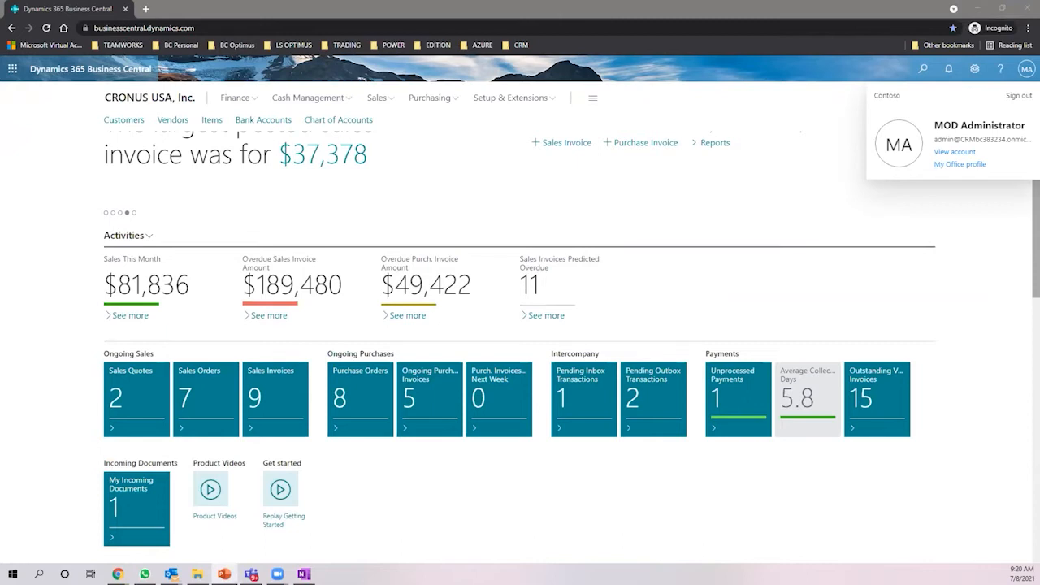
pyautogui.press('F5')
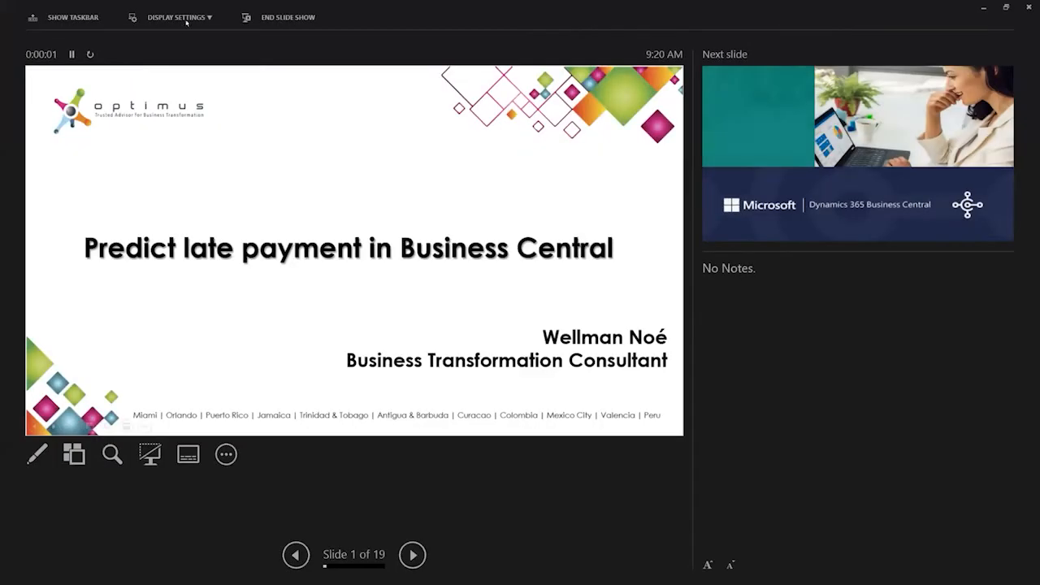
# - Swap presenter view with the full-screen slide show and advance two slides to the Agenda slide
pyautogui.click(188, 17)
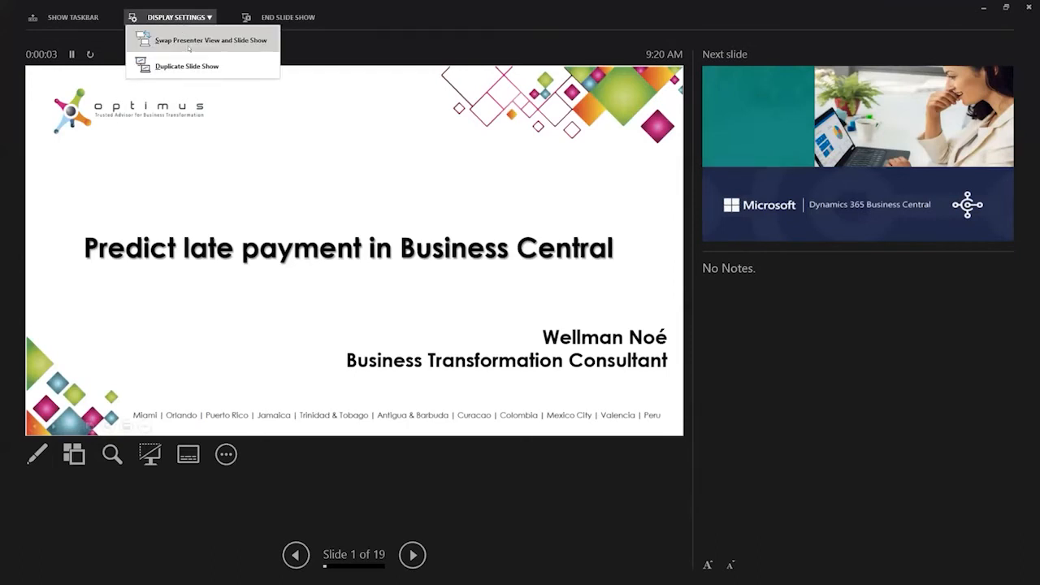
pyautogui.click(189, 39)
pyautogui.press('Right')
pyautogui.press('Right')
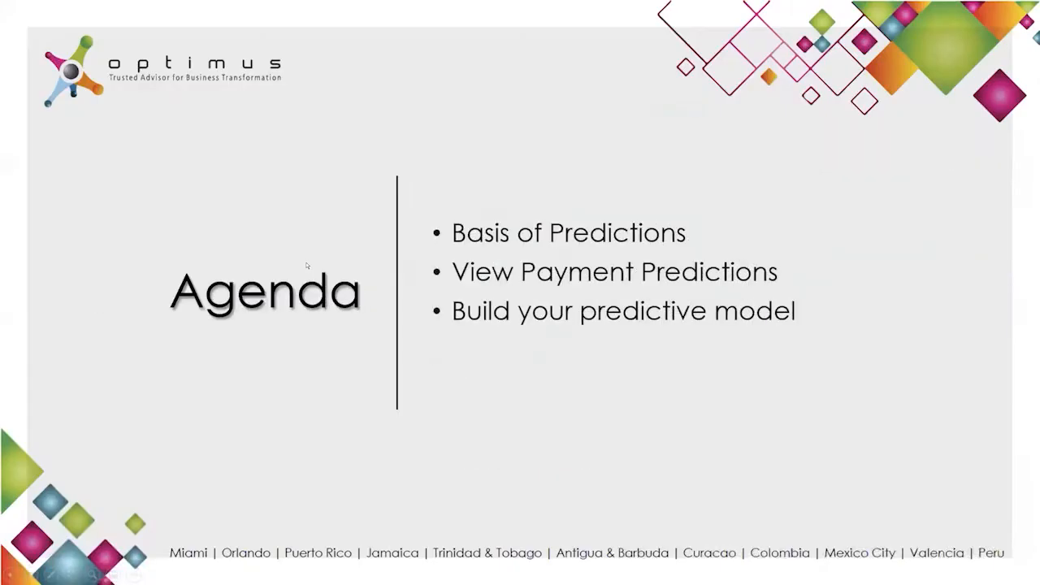
pyautogui.press('Right')
pyautogui.press('Right')
pyautogui.press('Right')
pyautogui.press('Right')
pyautogui.press('Right')
pyautogui.press('Right')
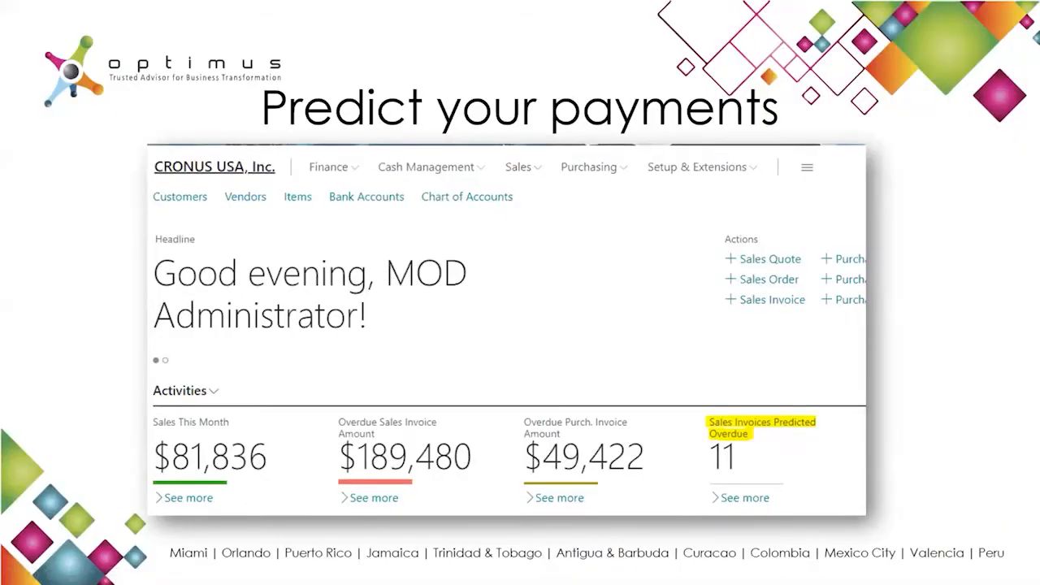
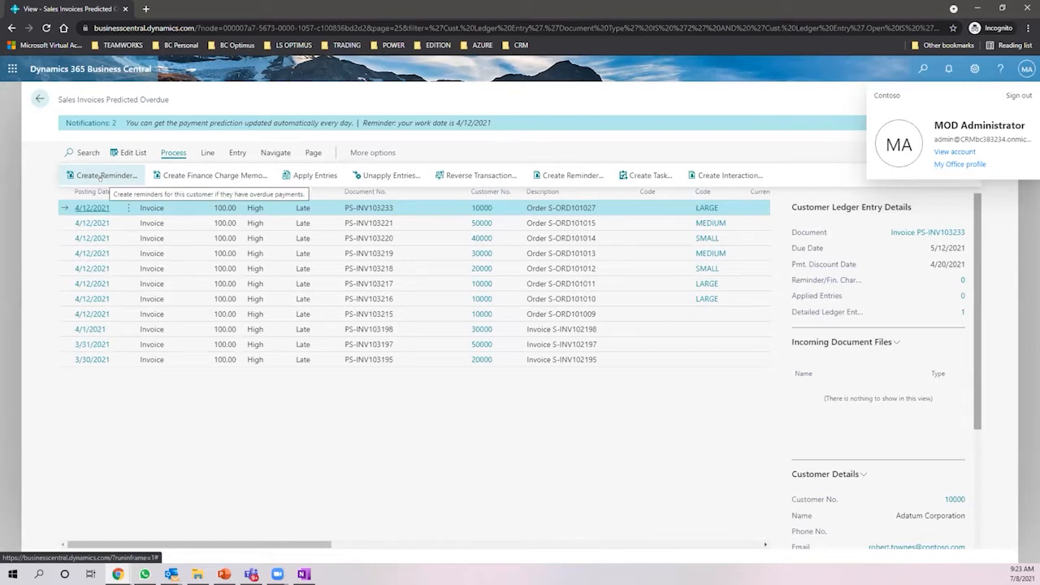
# - Try creating reminders for the customer's overdue invoices; no reminder is created
pyautogui.click(100, 176)
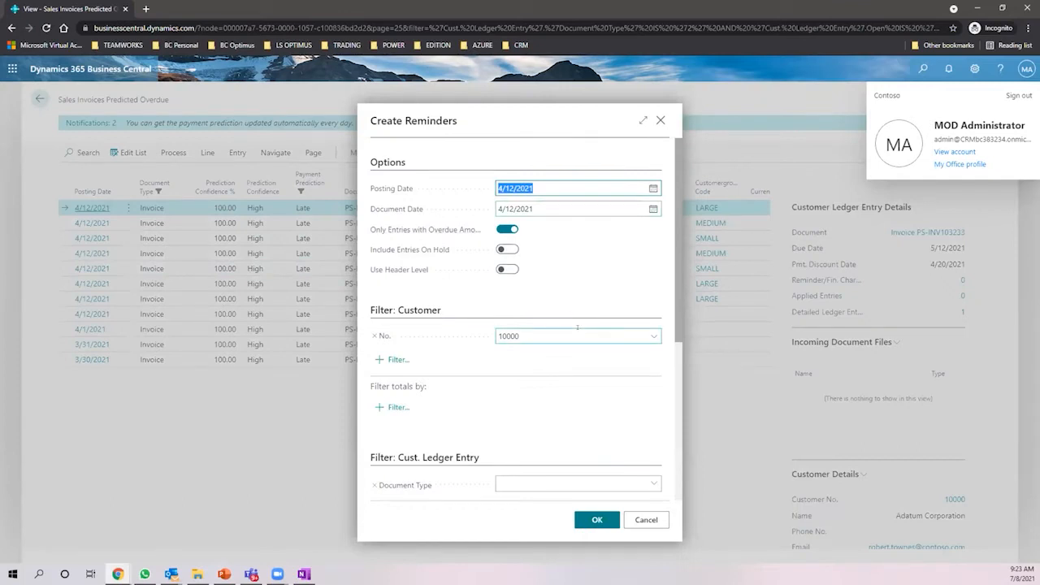
pyautogui.click(597, 519)
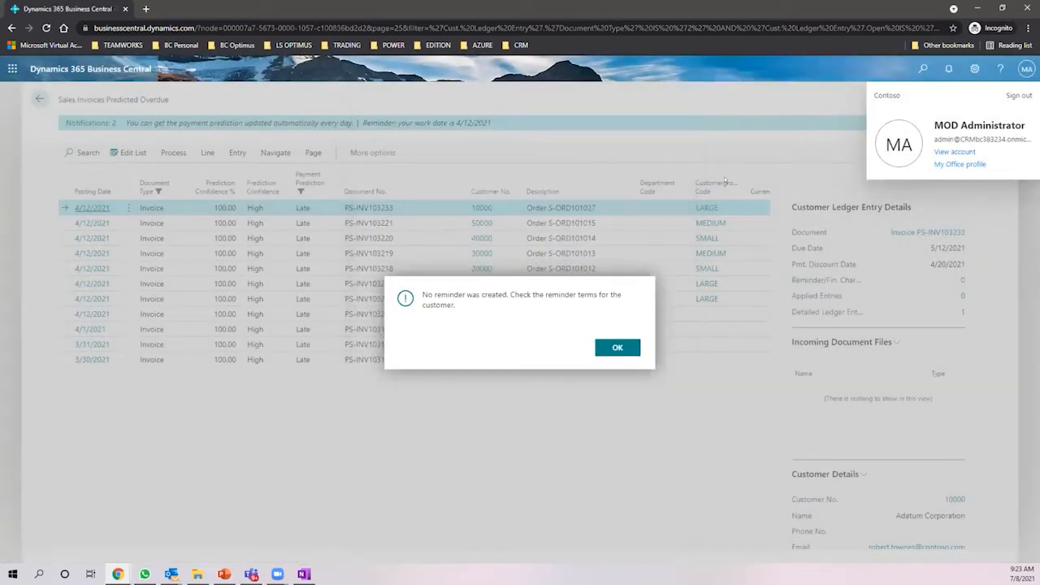
pyautogui.click(616, 347)
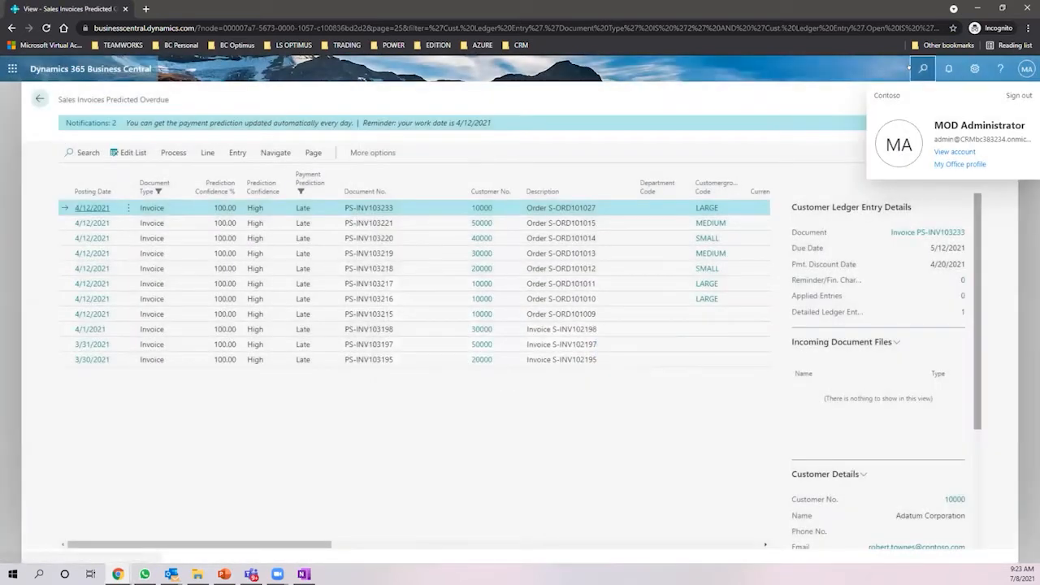
# - Give Adatum Corporation (customer 10000) the DOMESTIC reminder terms code from the Customers list
pyautogui.click(921, 69)
pyautogui.write('customer')
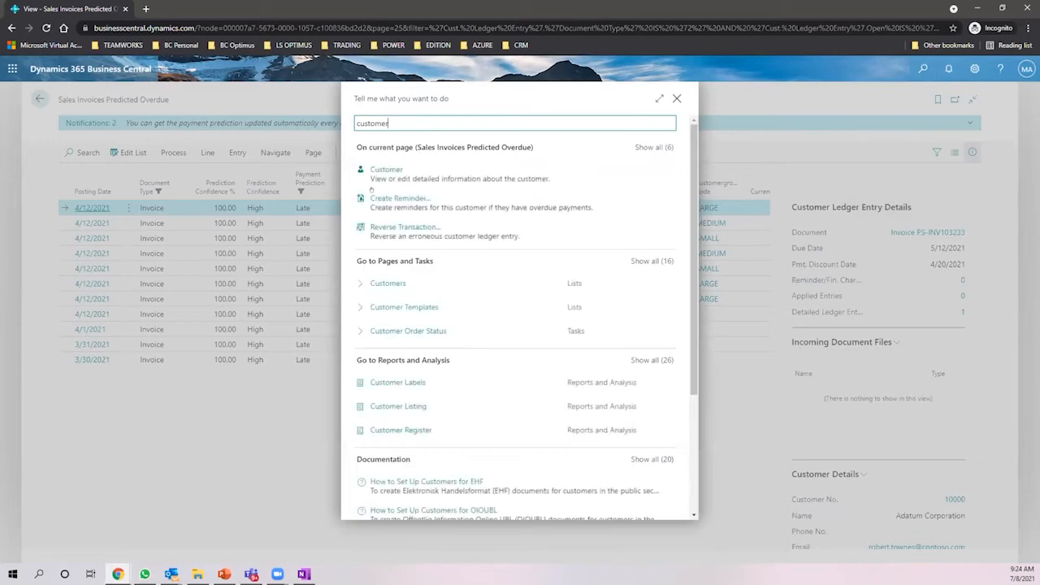
pyautogui.click(388, 283)
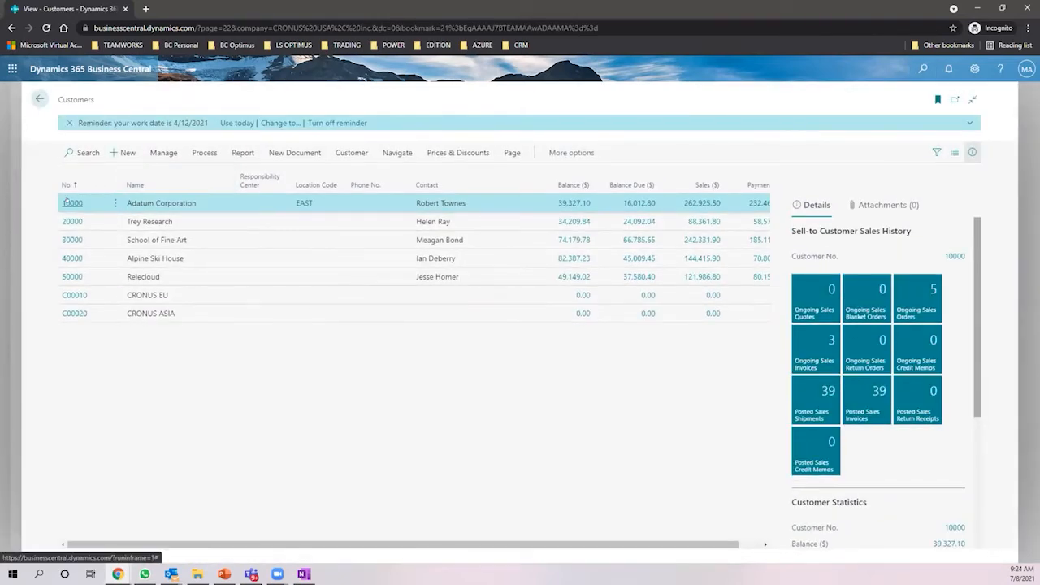
pyautogui.click(71, 202)
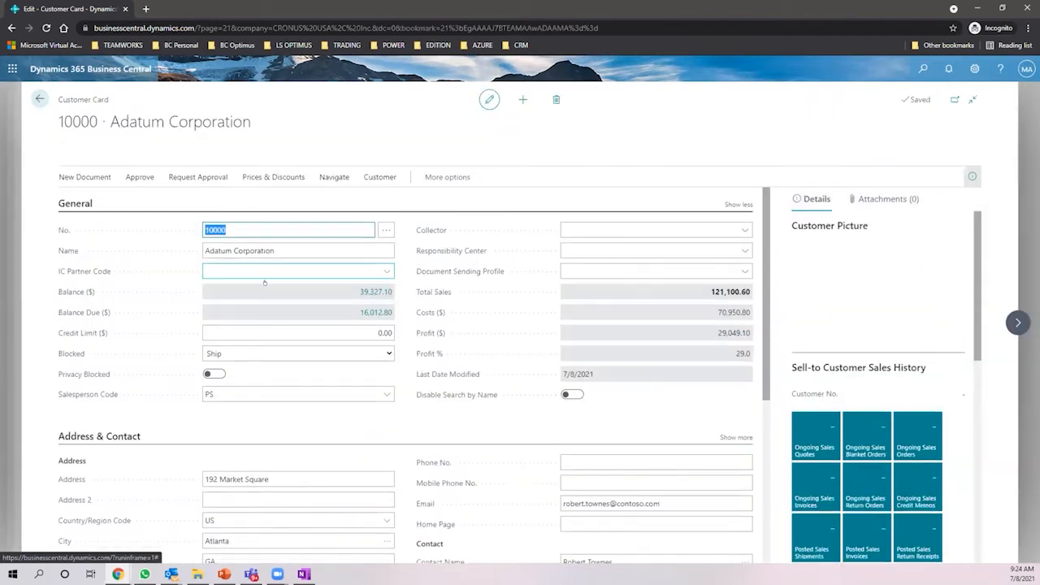
pyautogui.scroll(-5, 273, 274)
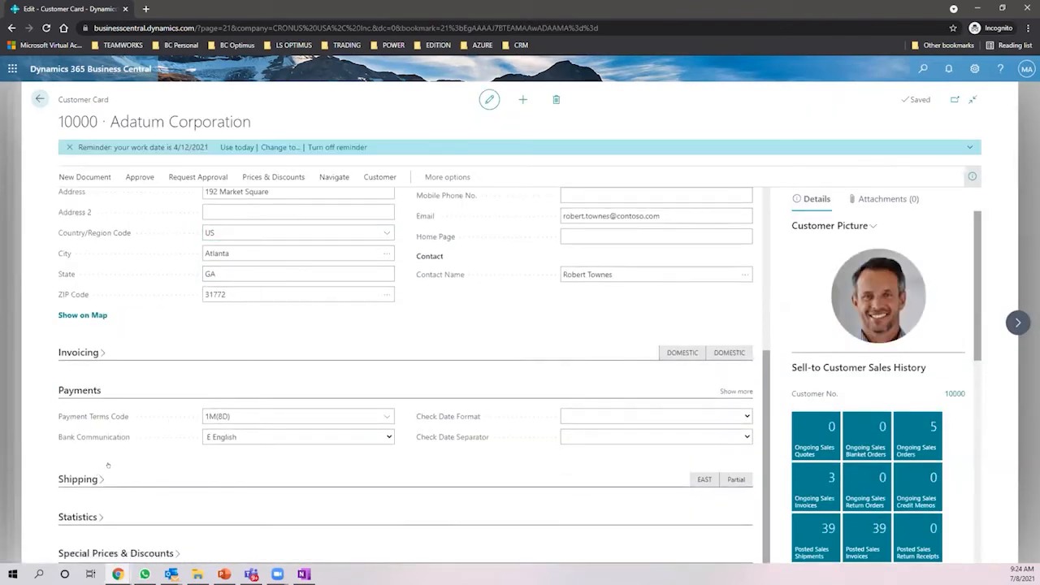
pyautogui.scroll(-1, 222, 317)
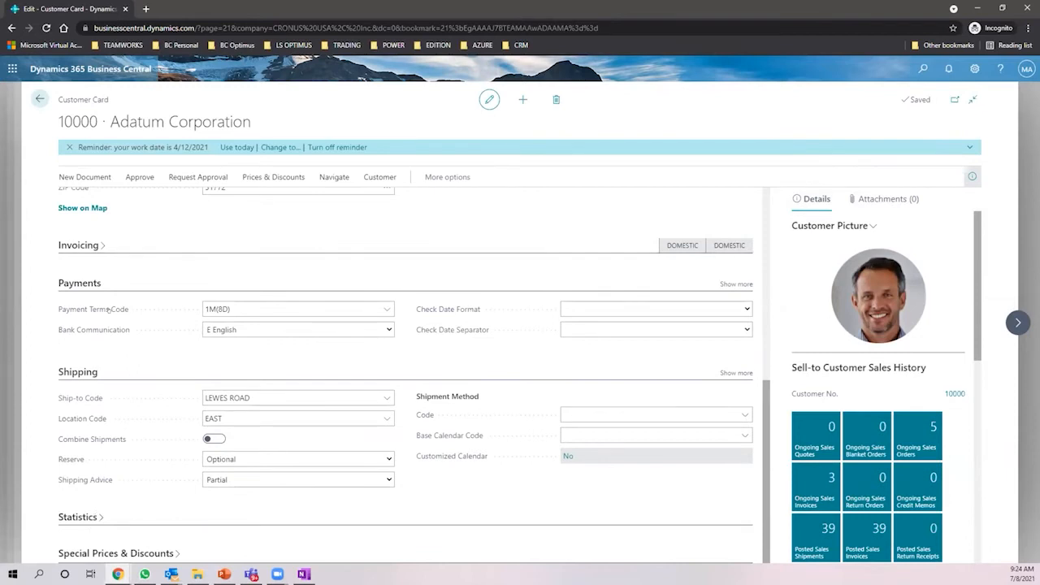
pyautogui.click(736, 284)
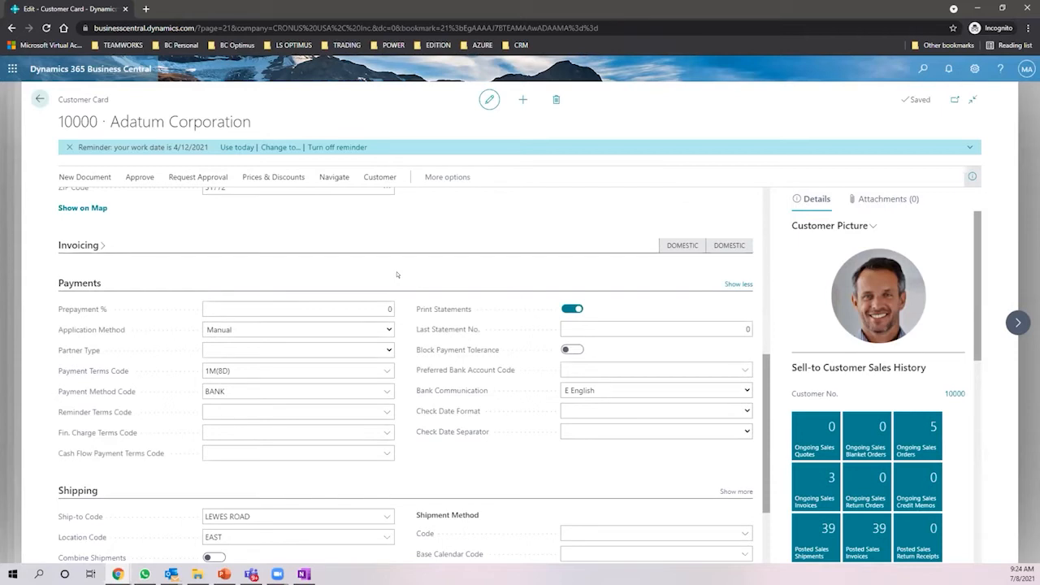
pyautogui.click(379, 409)
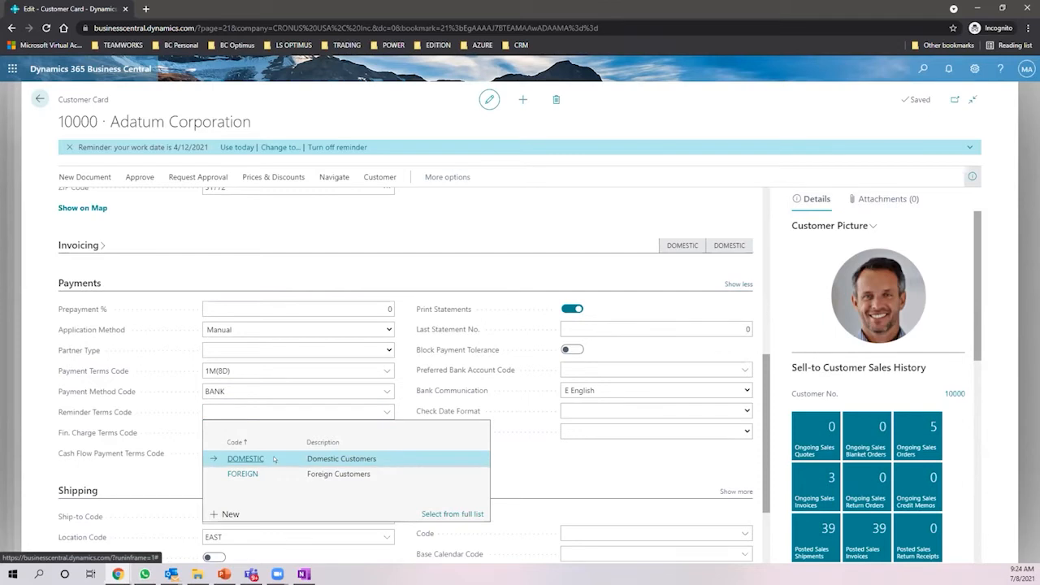
pyautogui.click(274, 460)
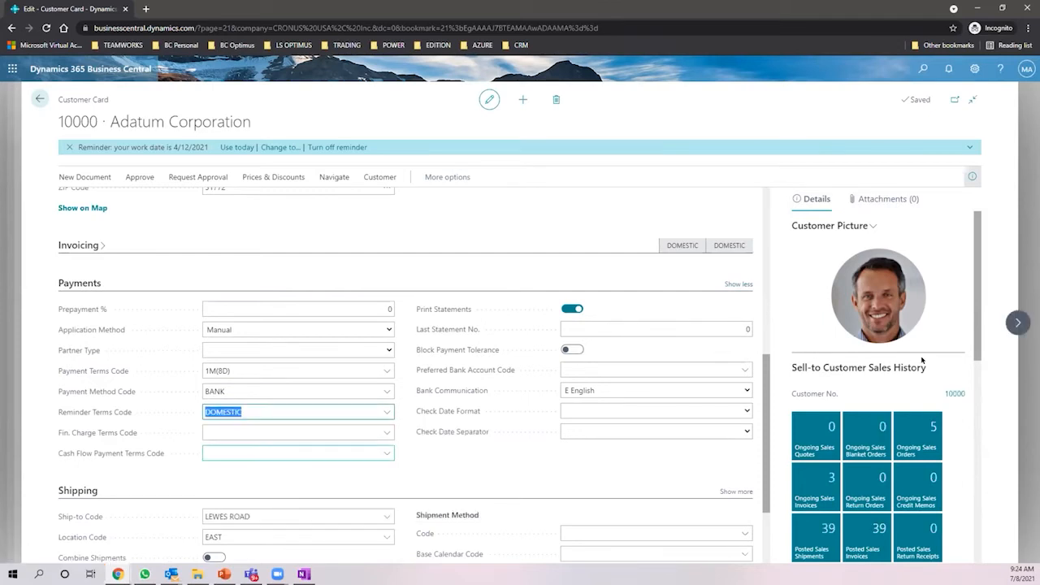
# - Give Trey Research, School of Fine Art and Alpine Ski House the DOMESTIC reminder terms
pyautogui.click(1017, 323)
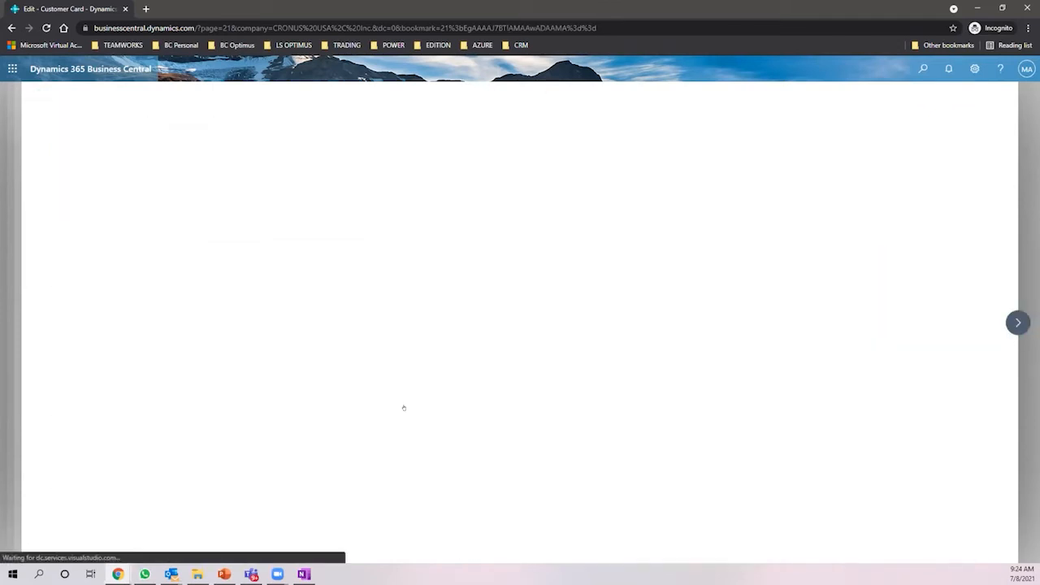
pyautogui.click(385, 386)
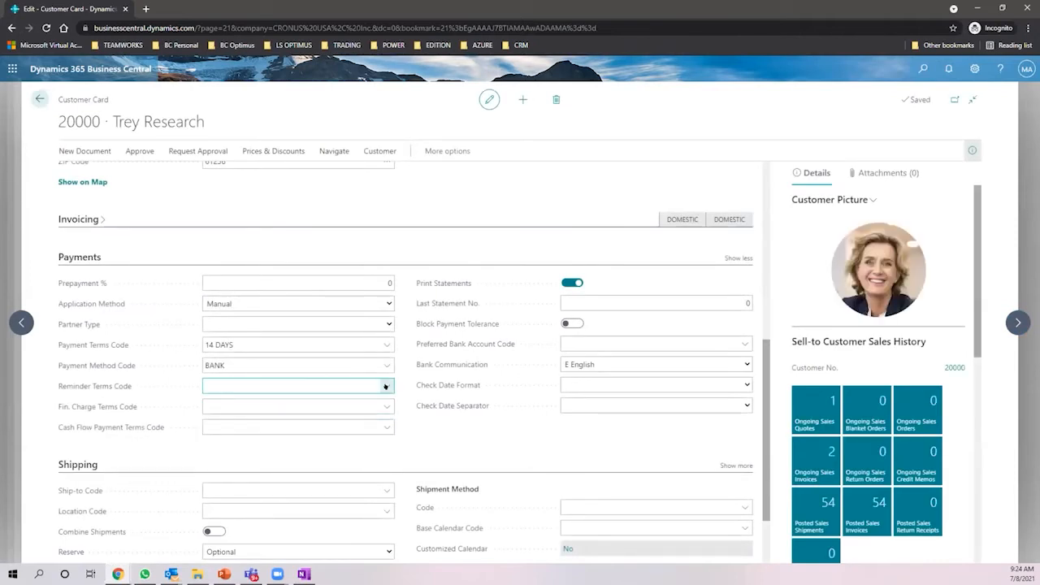
pyautogui.click(243, 432)
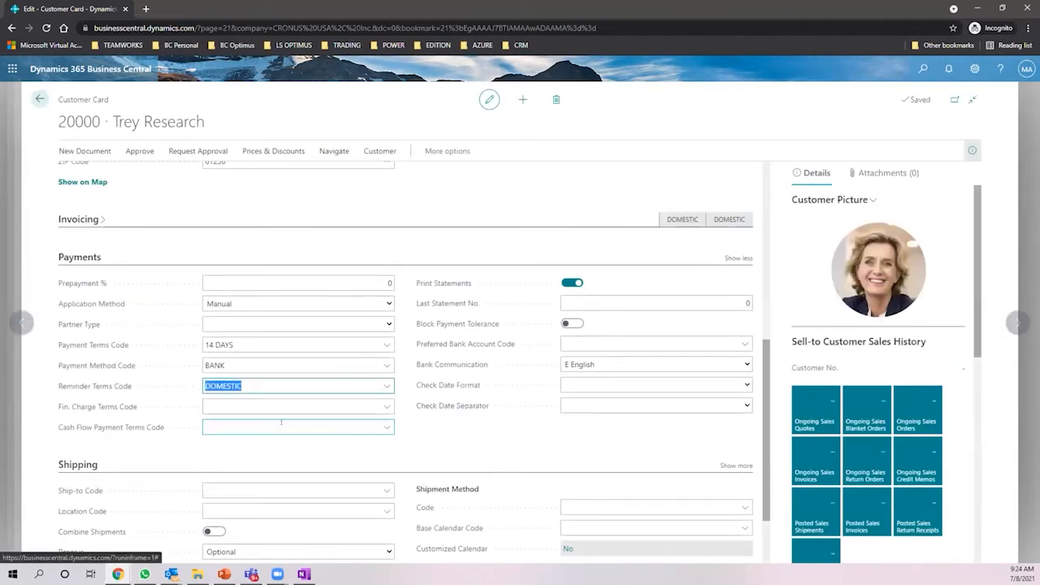
pyautogui.click(1018, 322)
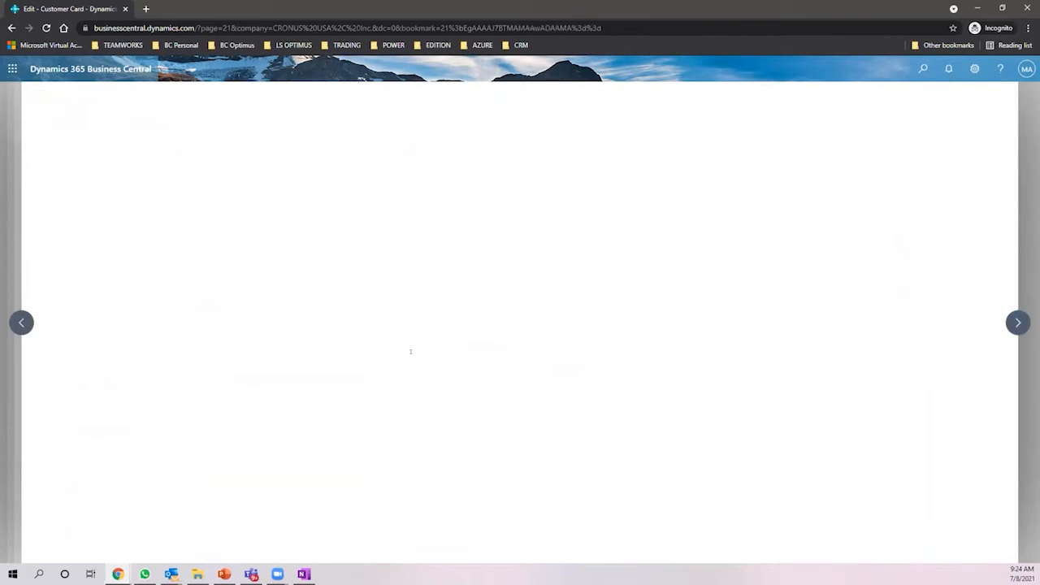
pyautogui.click(385, 386)
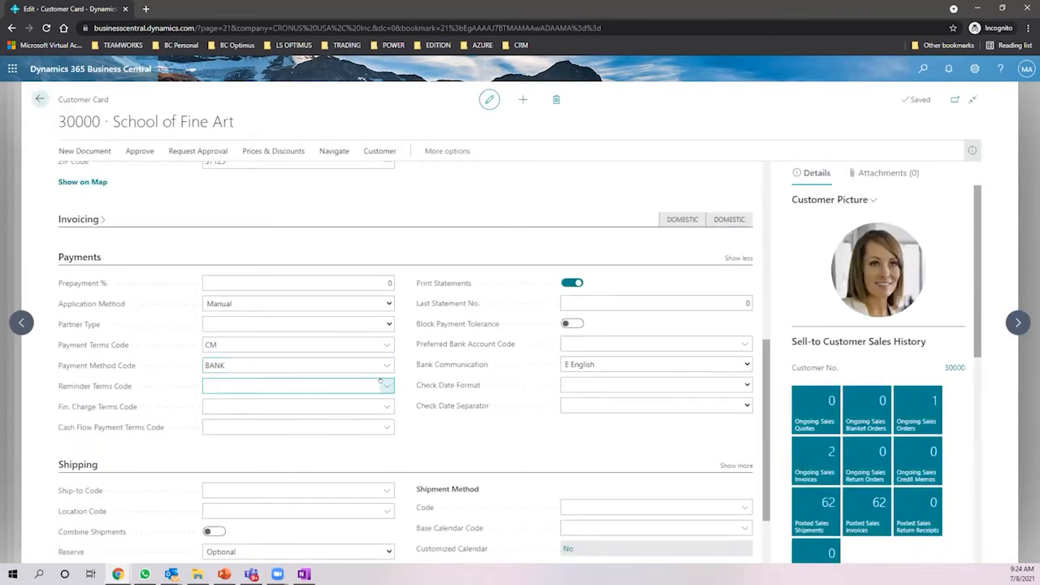
pyautogui.click(315, 431)
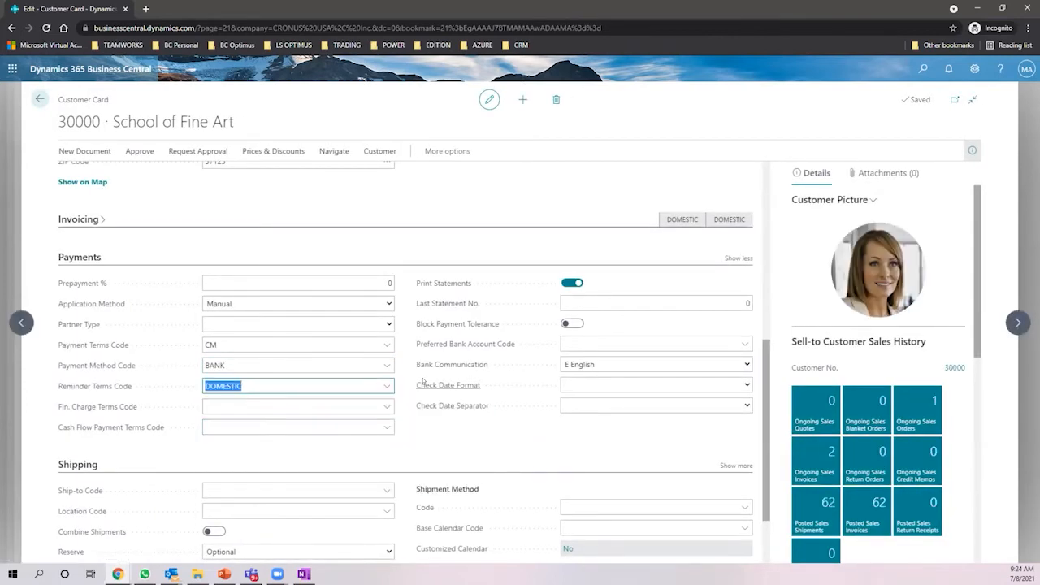
pyautogui.click(1018, 323)
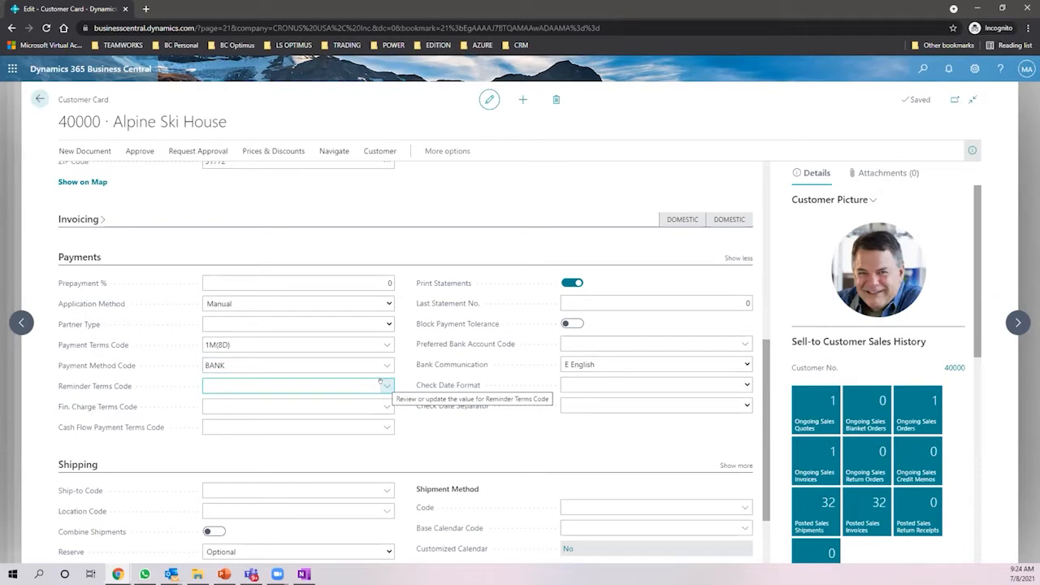
pyautogui.click(384, 385)
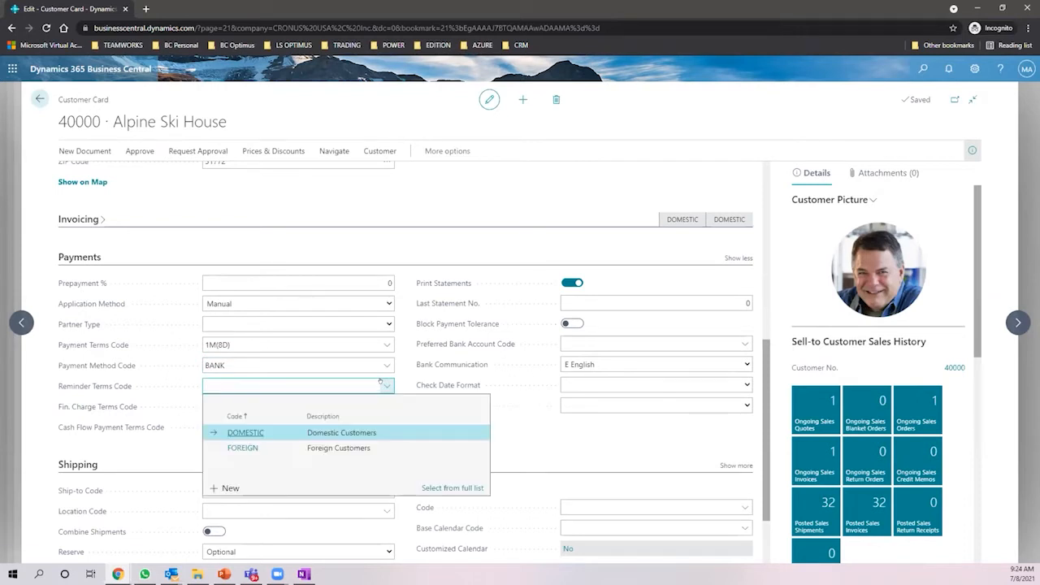
pyautogui.click(364, 432)
# - Go back to the predicted-overdue sales invoices list
pyautogui.click(39, 100)
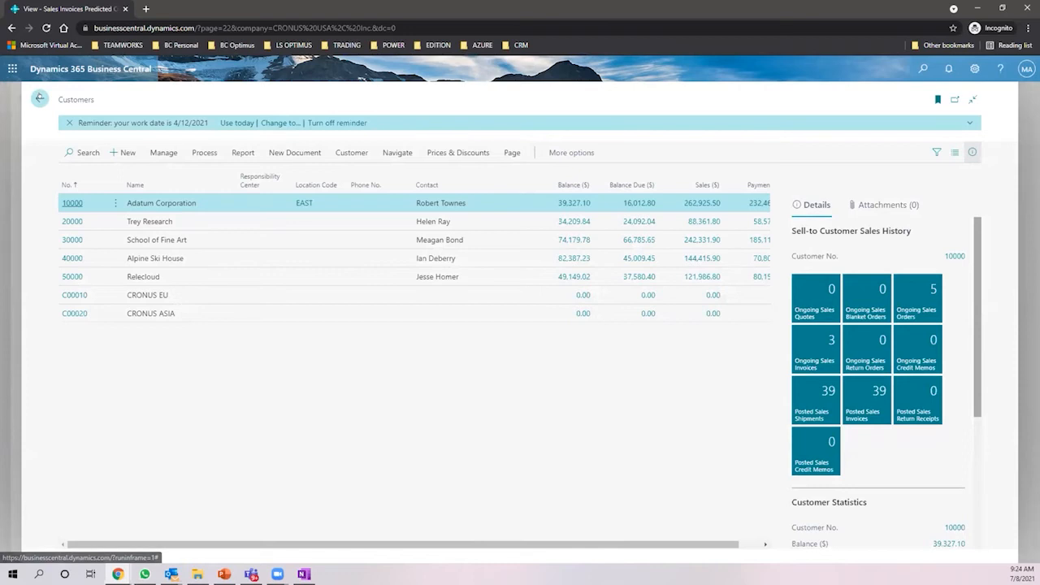
pyautogui.click(39, 98)
pyautogui.click(923, 68)
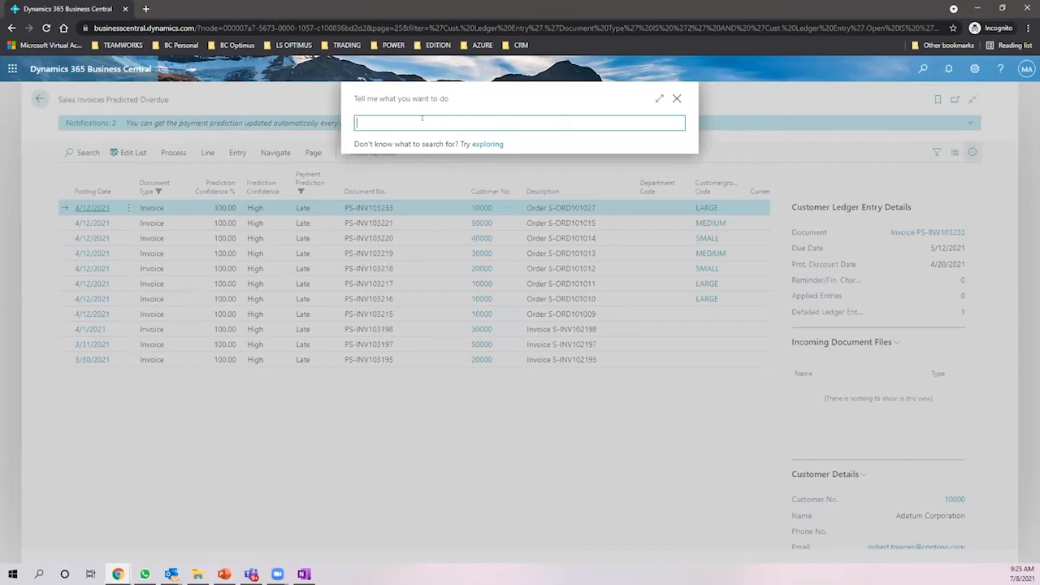
# - Search 'reminder' and open the Reminder Terms page showing DOMESTIC and FOREIGN
pyautogui.write('reminder')
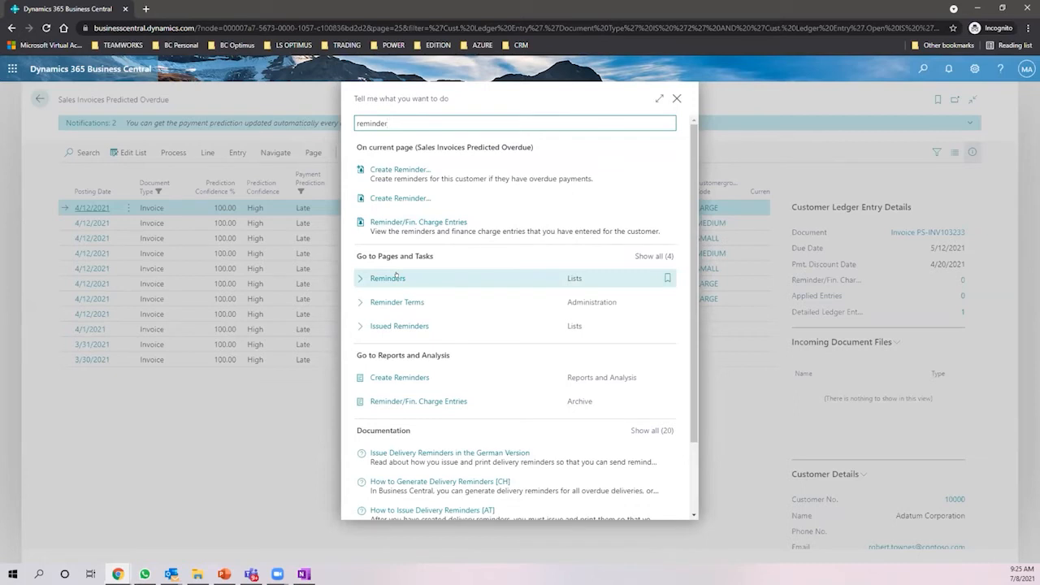
pyautogui.click(396, 300)
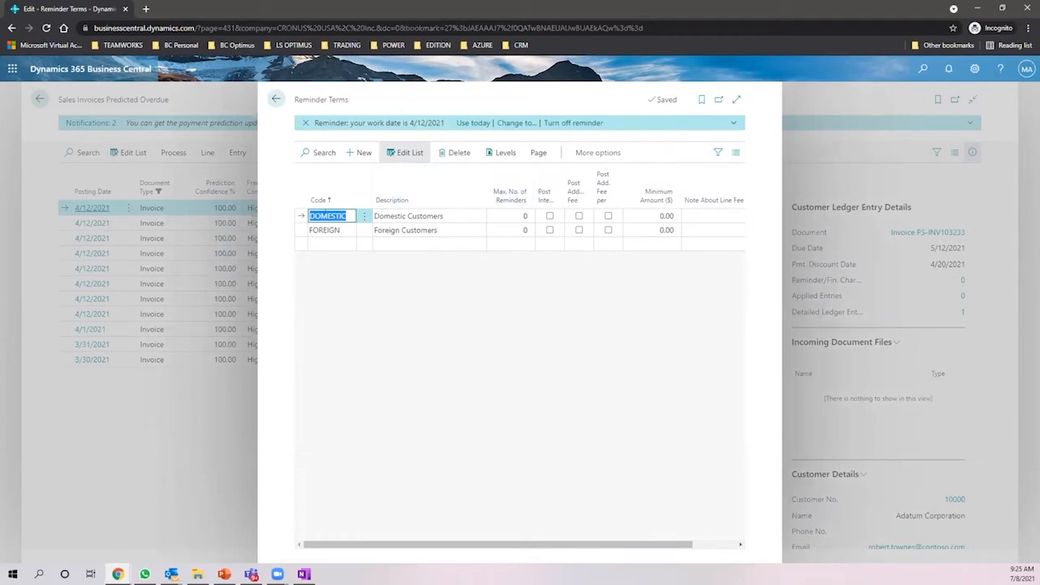
# - Open the FOREIGN reminder levels and check level 1's 7D grace period and 1M due date
pyautogui.click(325, 230)
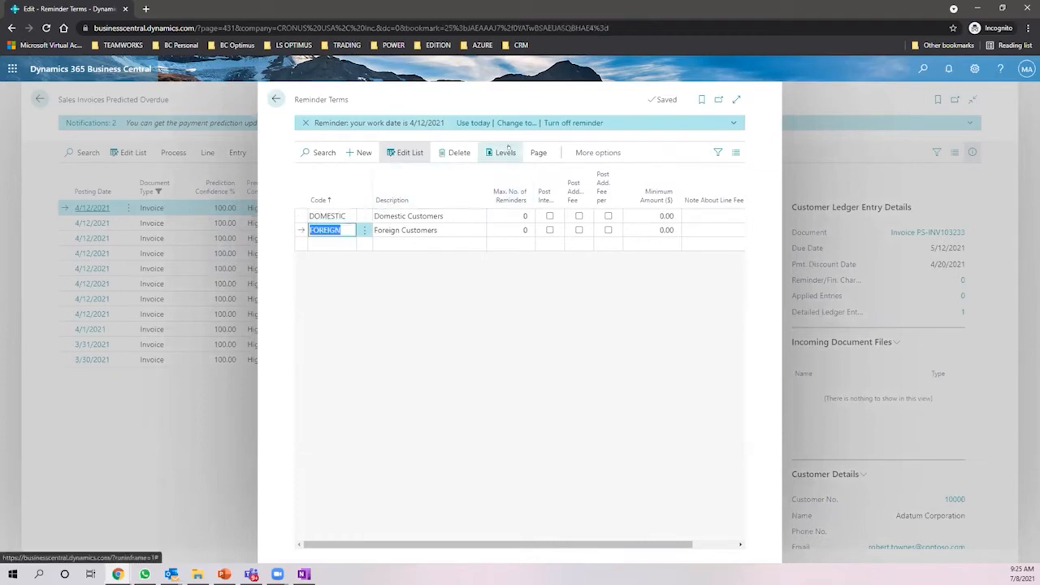
pyautogui.click(503, 152)
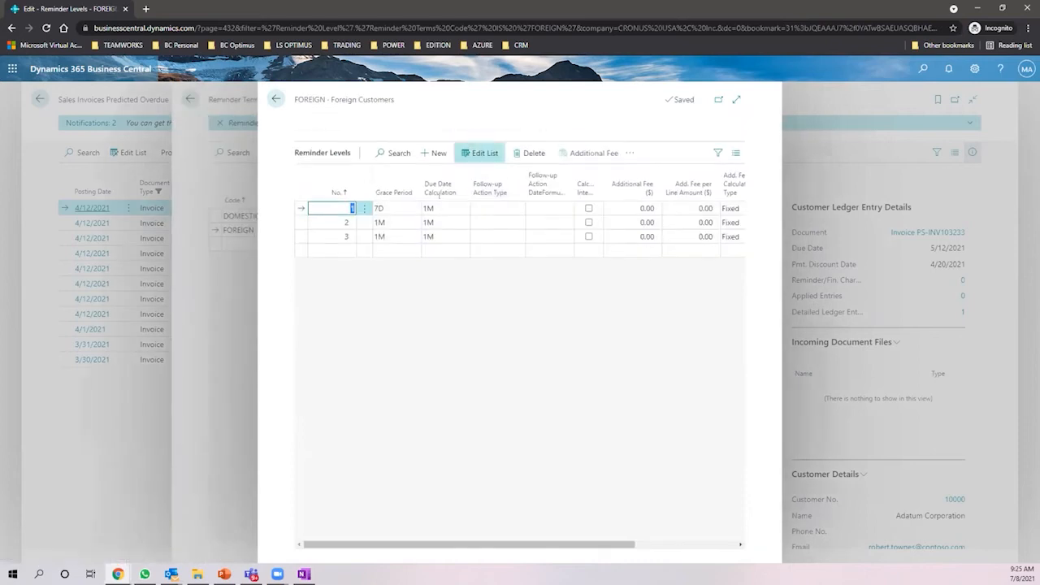
pyautogui.click(386, 208)
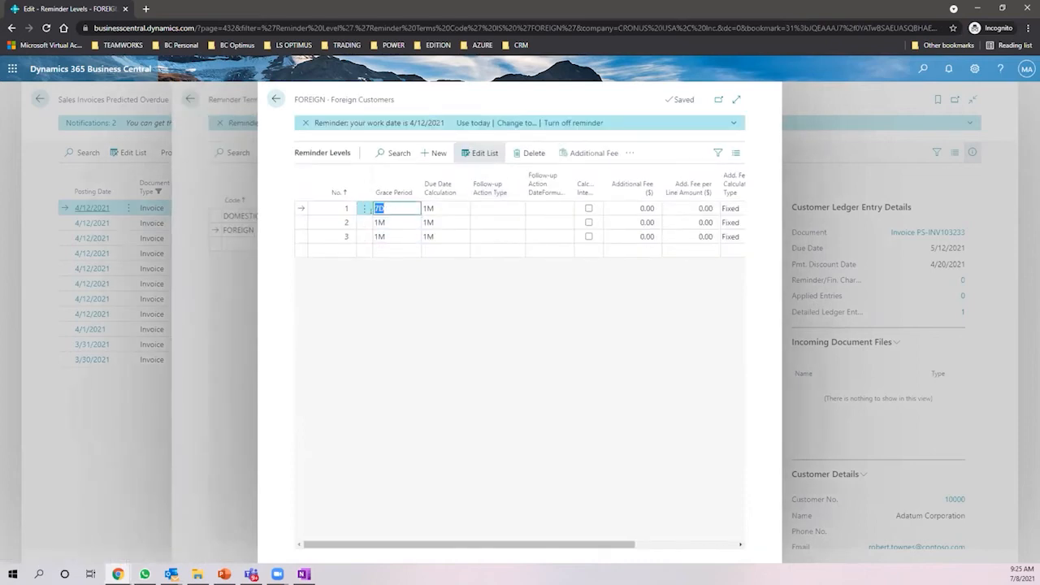
pyautogui.click(334, 206)
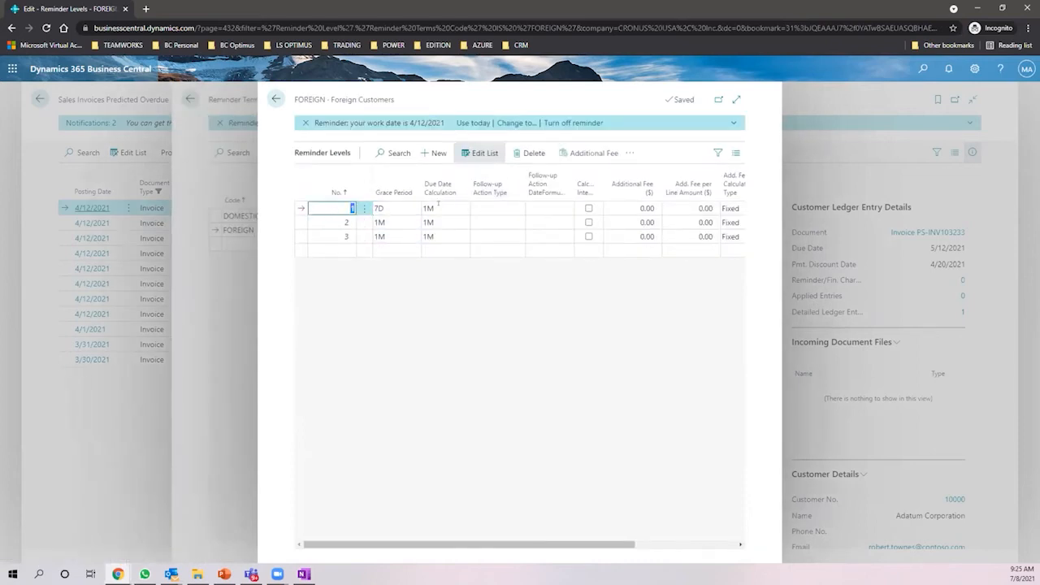
pyautogui.click(438, 208)
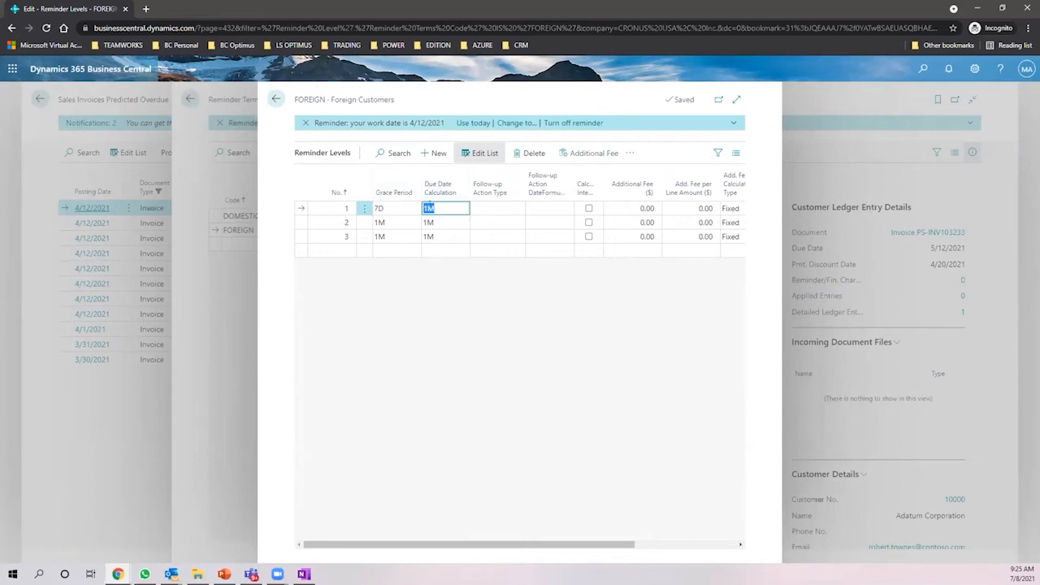
pyautogui.click(401, 205)
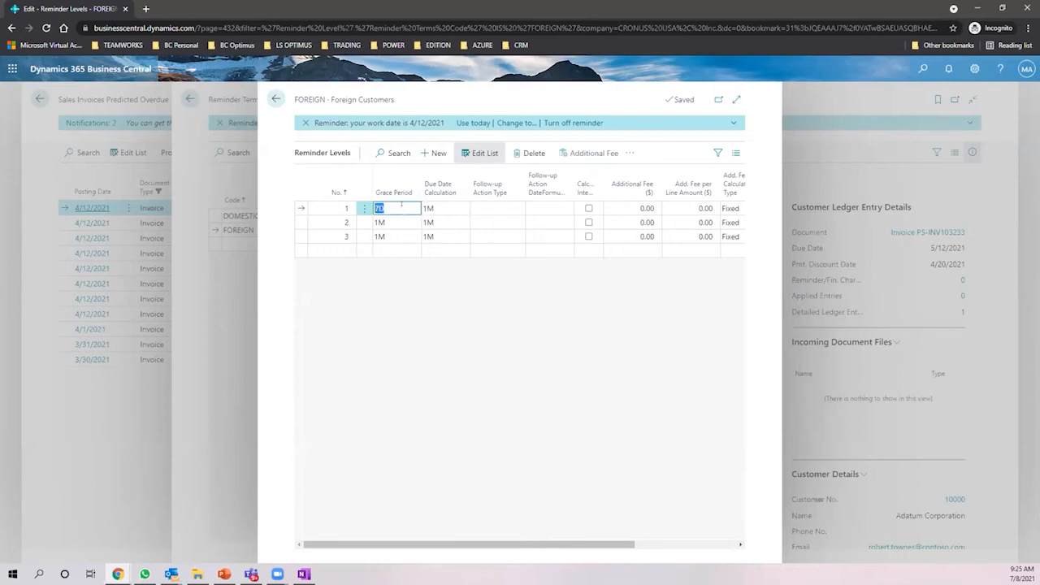
# - Check the 1M grace periods and due dates of levels 2 and 3, then widen the page
pyautogui.click(394, 221)
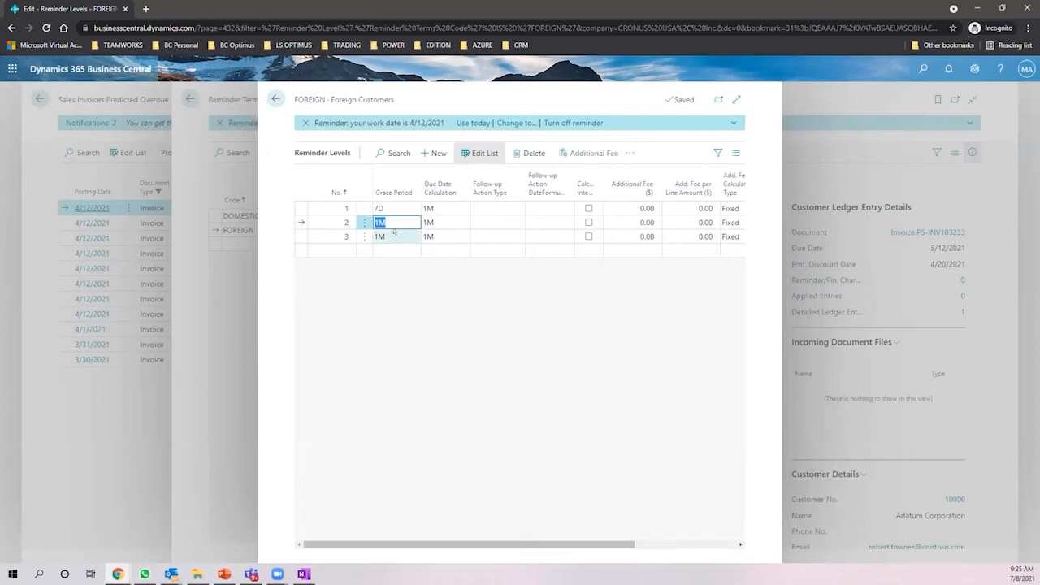
pyautogui.click(398, 236)
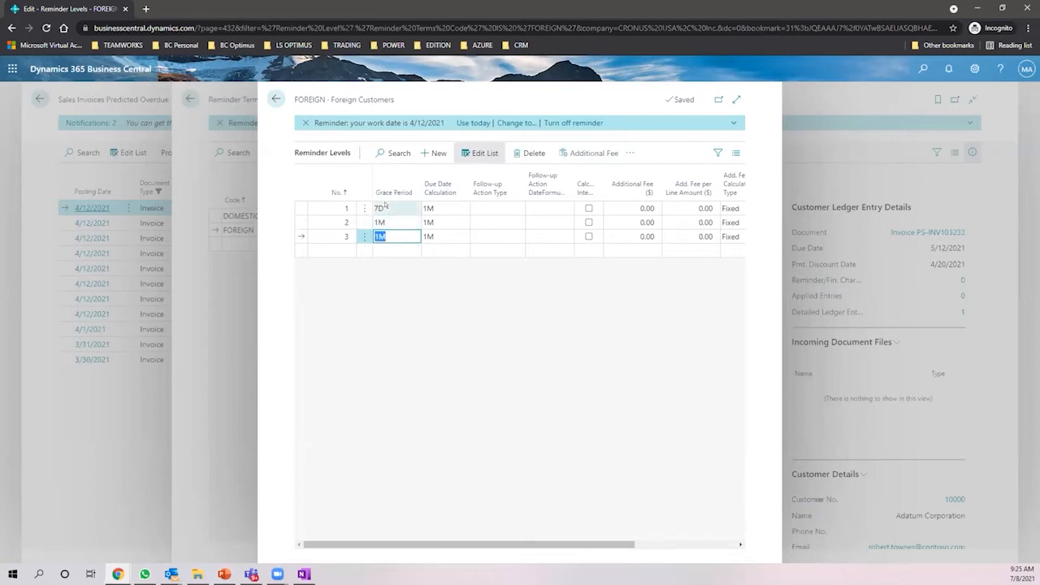
pyautogui.click(389, 211)
pyautogui.press('Down')
pyautogui.press('Down')
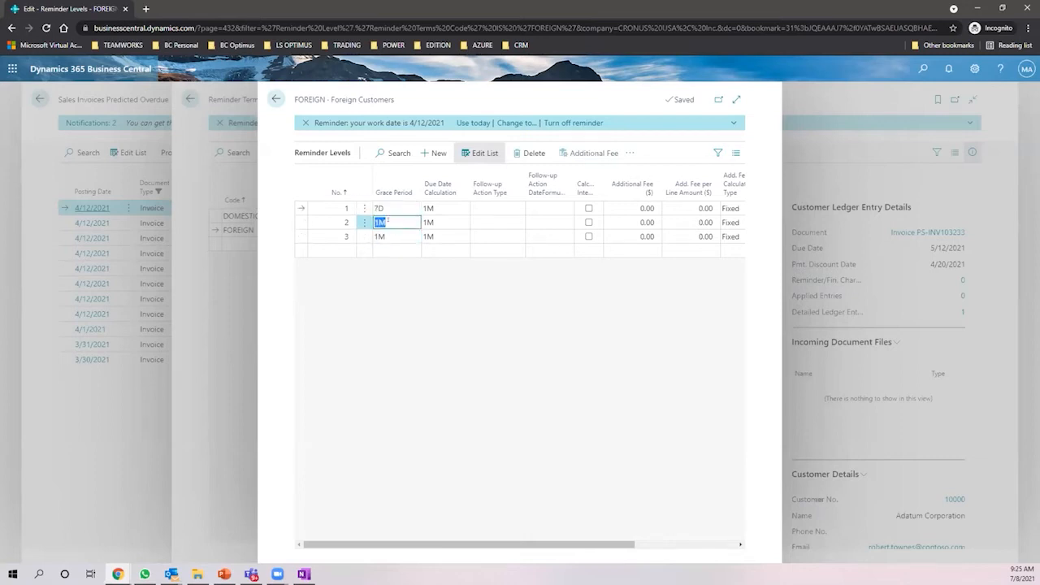
pyautogui.click(436, 234)
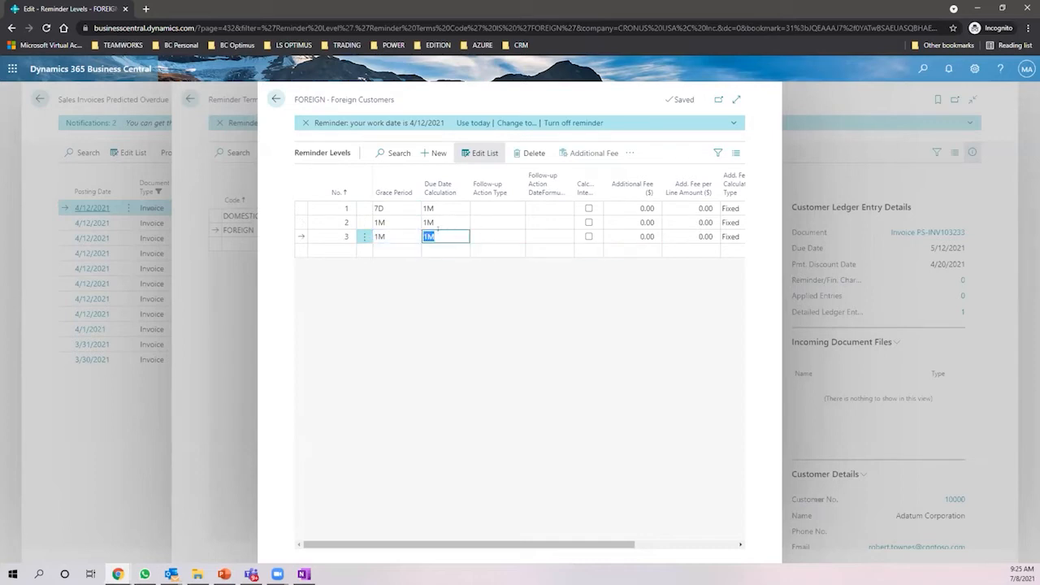
pyautogui.click(395, 237)
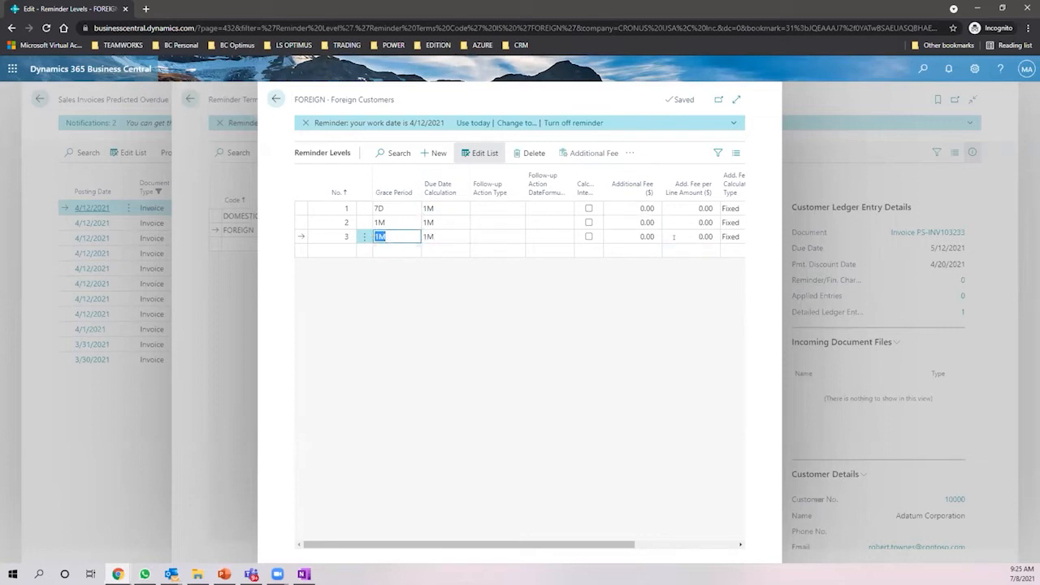
pyautogui.click(736, 99)
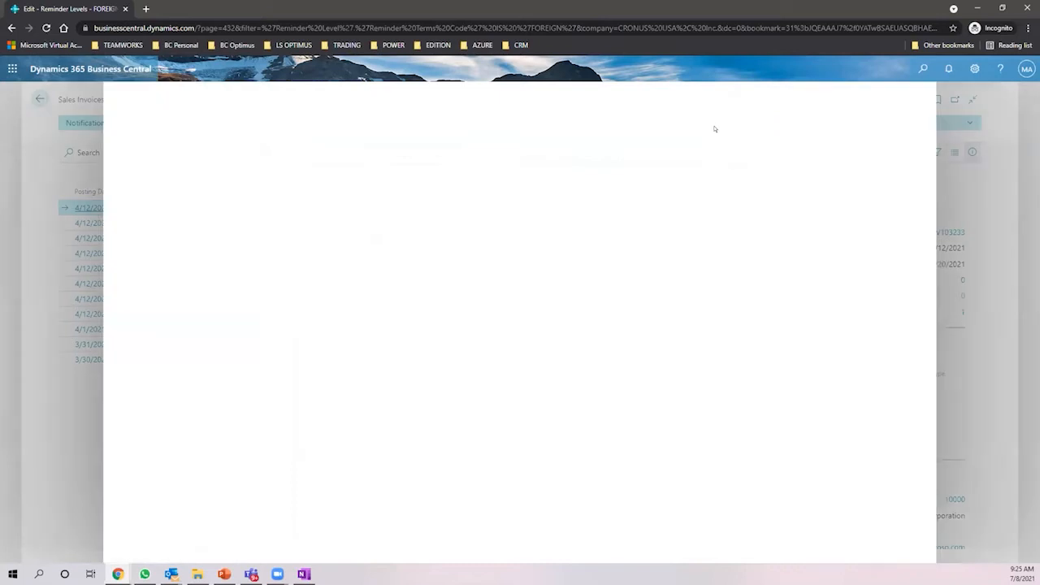
# - Set a Fixed 20.00 additional fee on FOREIGN levels 3 and 2, then return to Reminder Terms
pyautogui.click(736, 229)
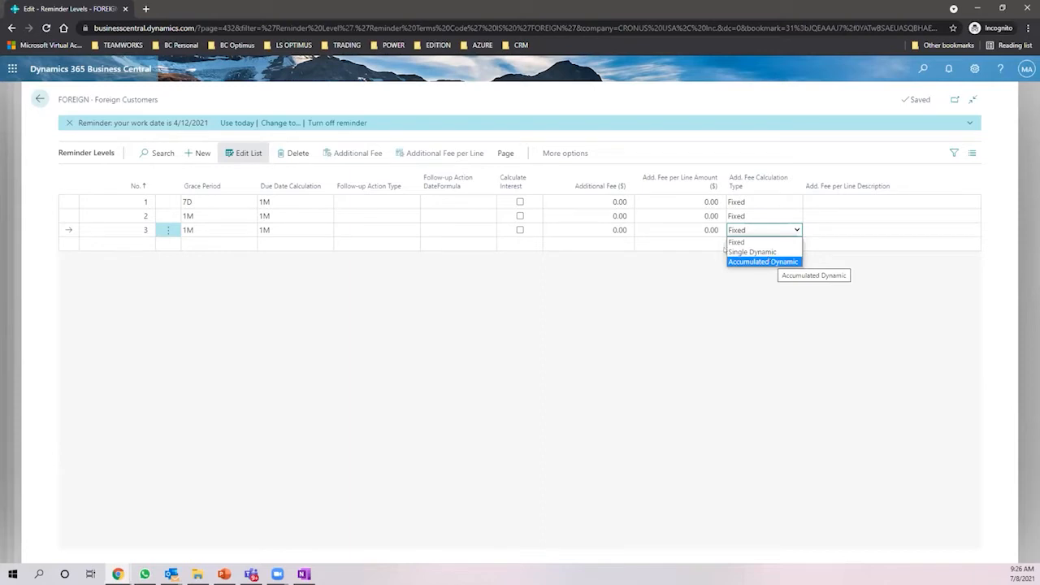
pyautogui.click(626, 231)
pyautogui.write('20')
pyautogui.press('Tab')
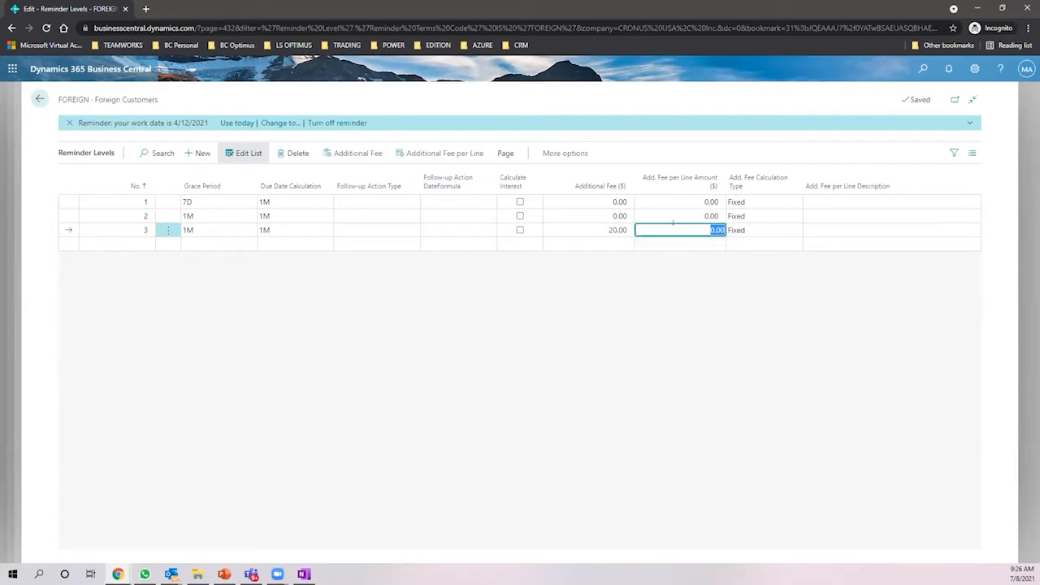
pyautogui.click(592, 213)
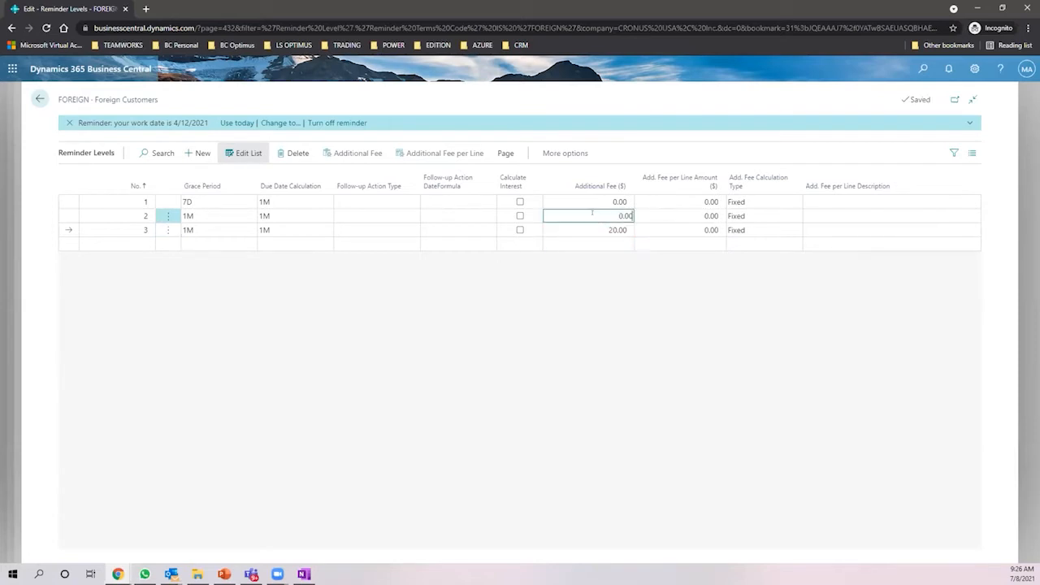
pyautogui.write('20')
pyautogui.press('Tab')
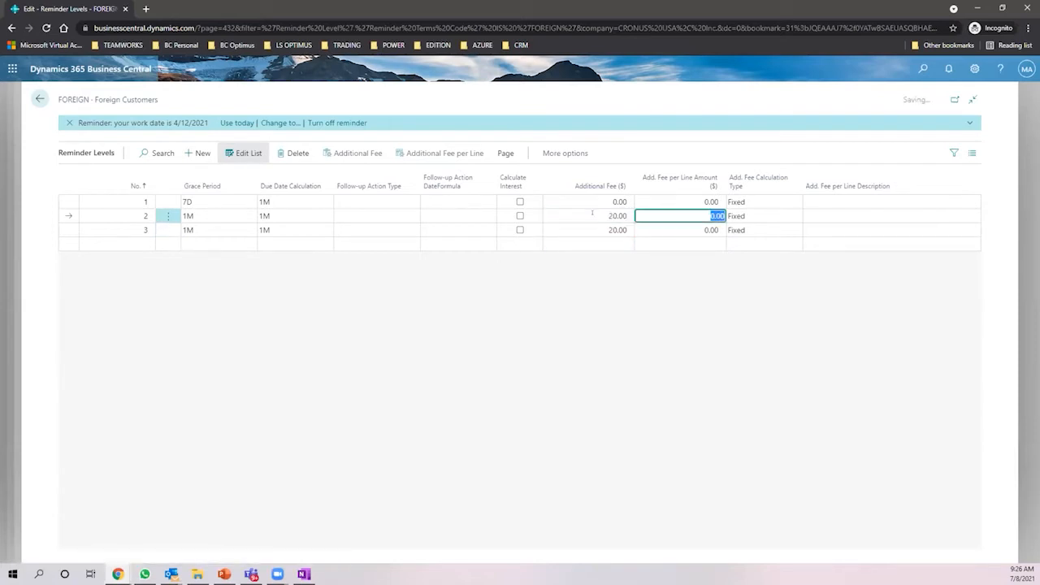
pyautogui.click(637, 328)
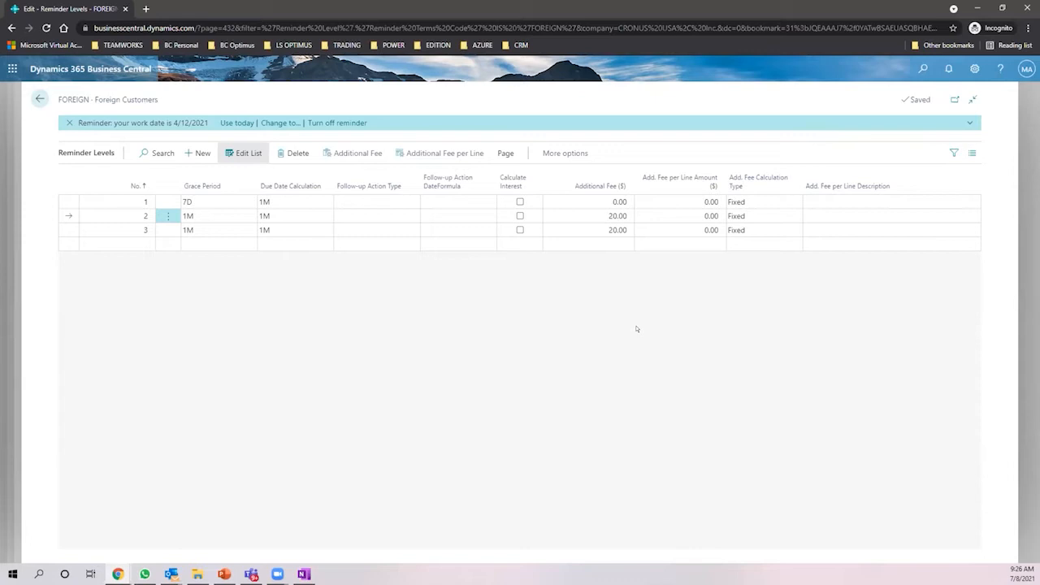
pyautogui.click(38, 98)
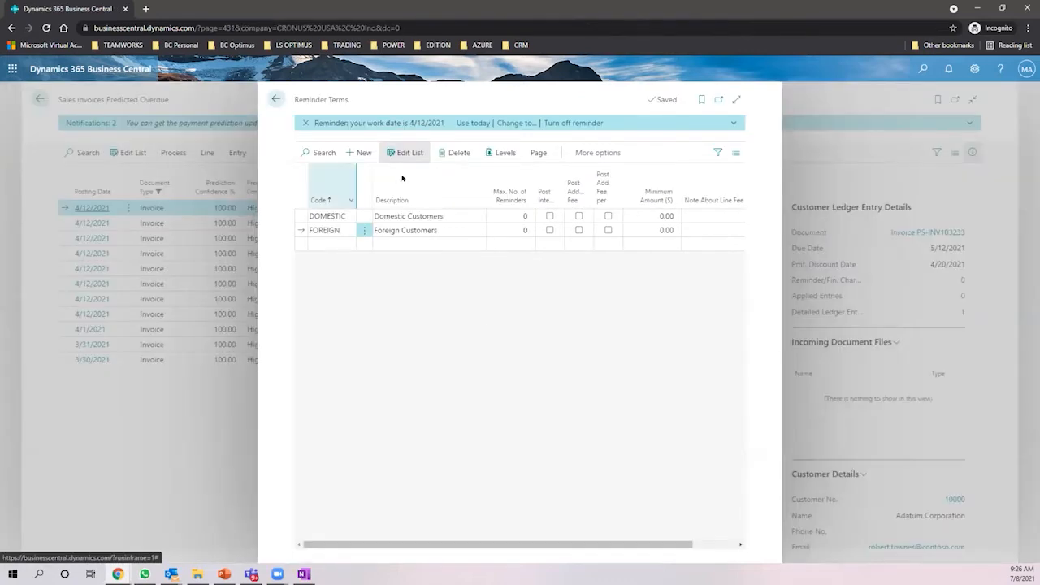
# - Create reminders for the overdue invoices using posting date 4/12/2021
pyautogui.click(275, 99)
pyautogui.click(167, 151)
pyautogui.click(99, 174)
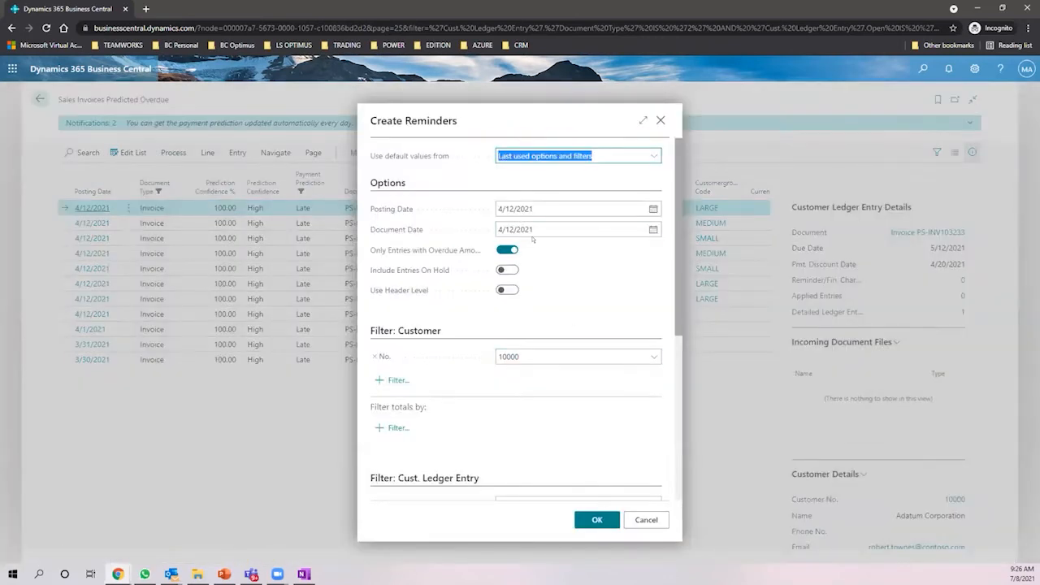
pyautogui.press('Tab')
pyautogui.click(595, 519)
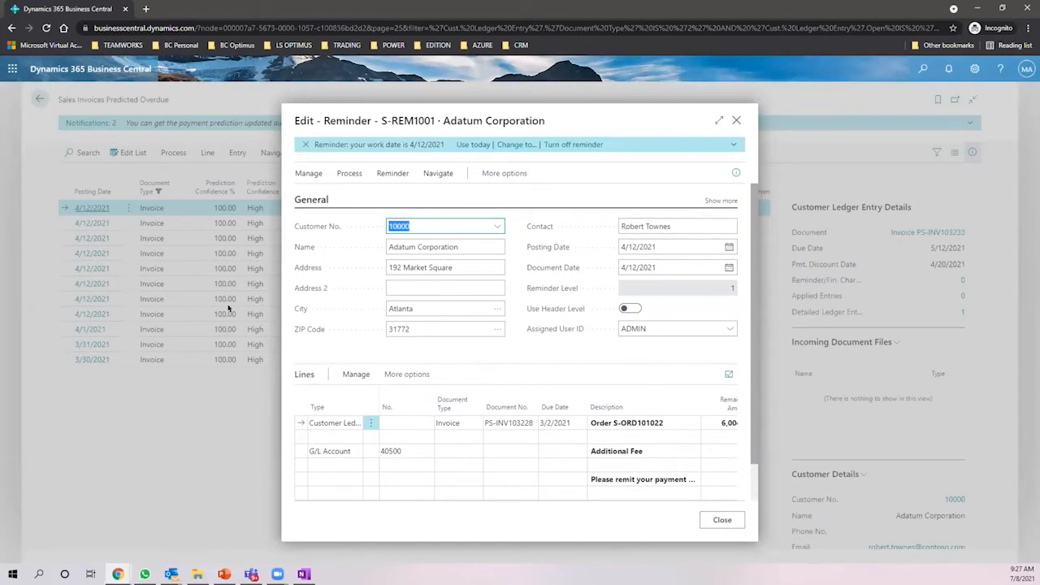
# - Expand reminder S-REM1001 and check invoice PS-INV103228 at 6,004.80 plus the 7.70 additional fee
pyautogui.click(718, 120)
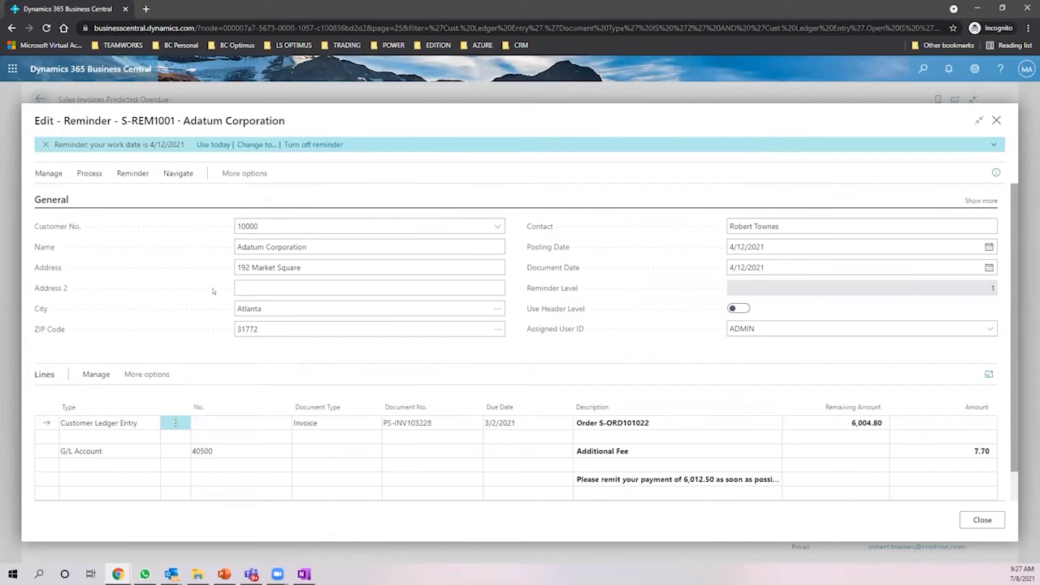
pyautogui.scroll(-1, 214, 285)
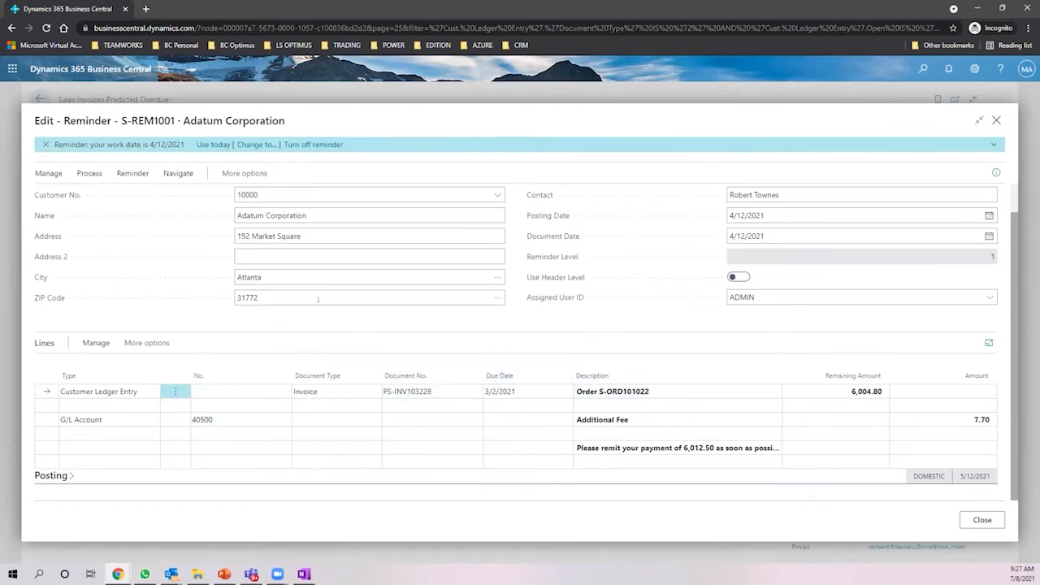
pyautogui.scroll(1, 316, 244)
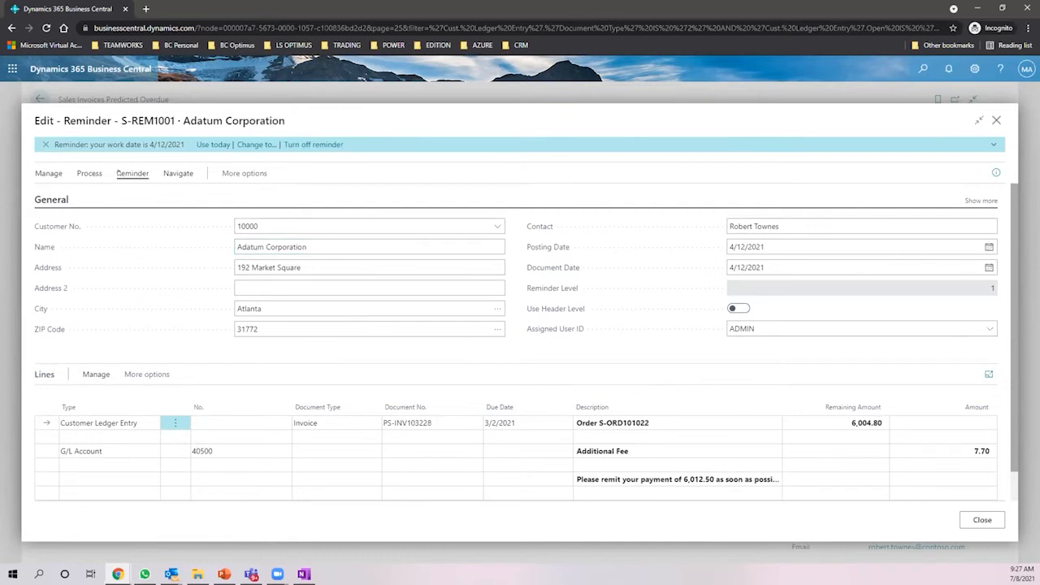
pyautogui.click(132, 173)
pyautogui.click(91, 173)
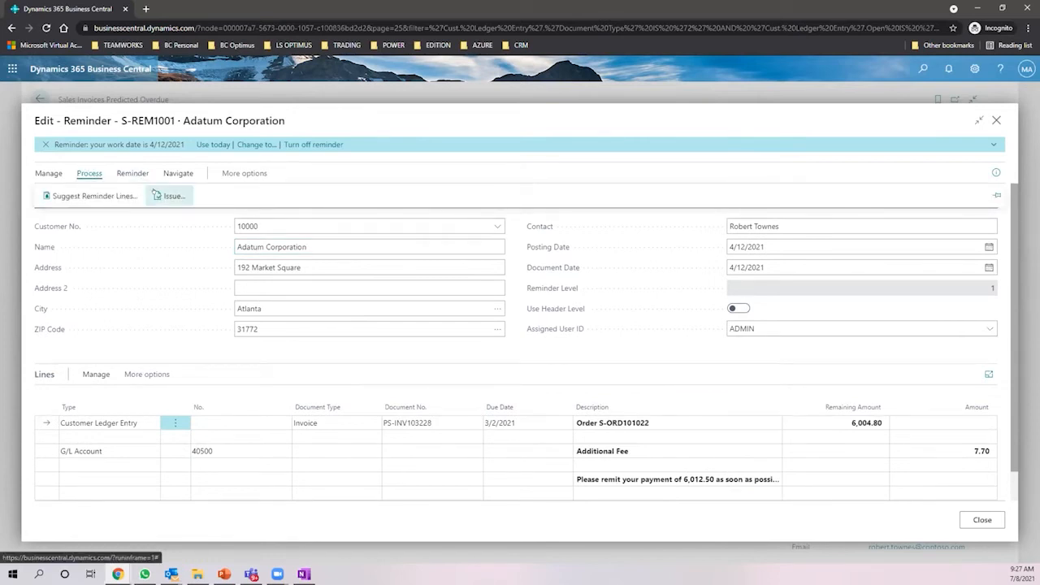
pyautogui.click(317, 247)
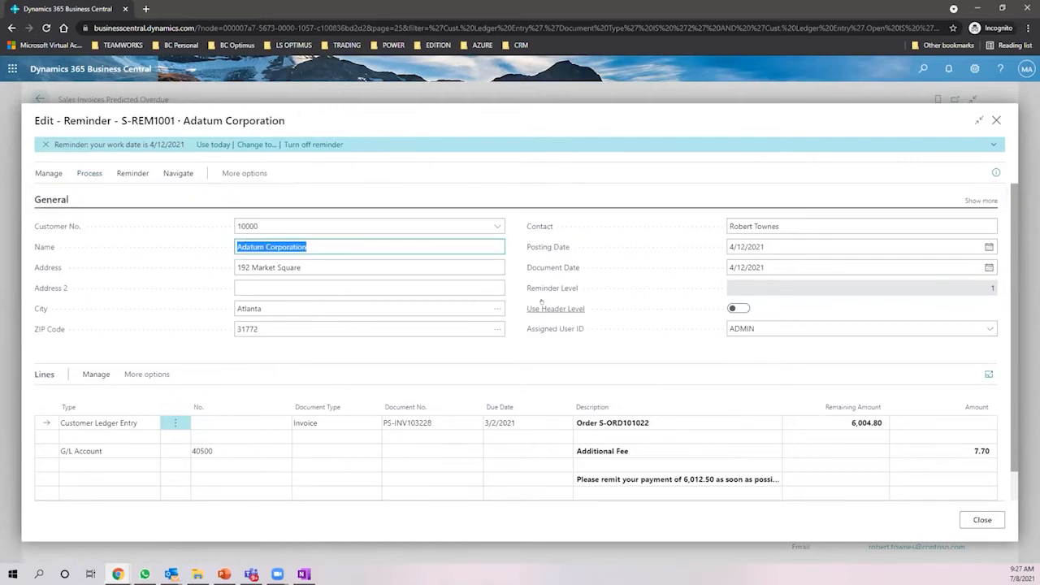
pyautogui.scroll(-1, 541, 301)
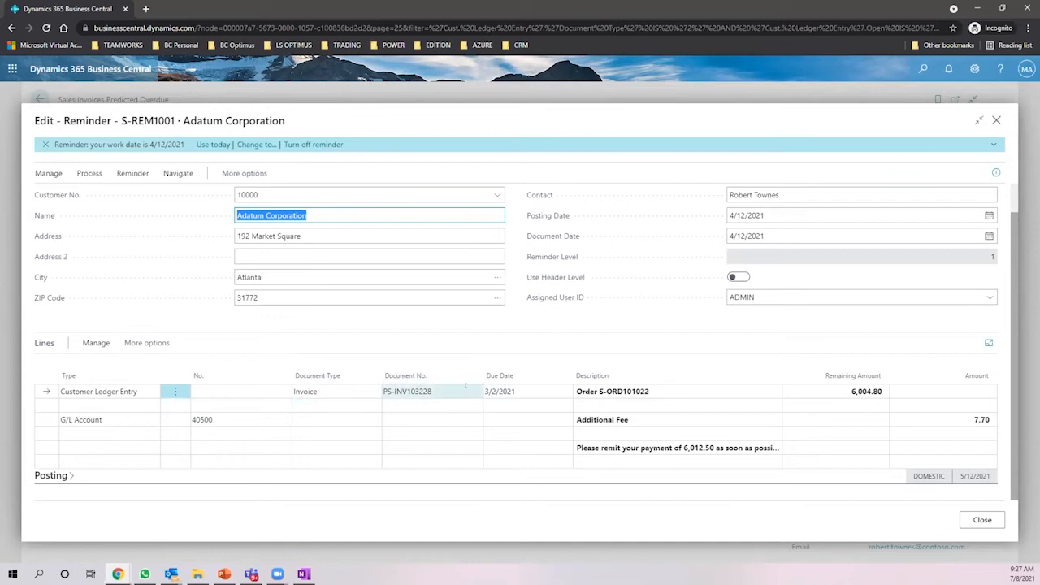
pyautogui.click(646, 390)
pyautogui.click(850, 392)
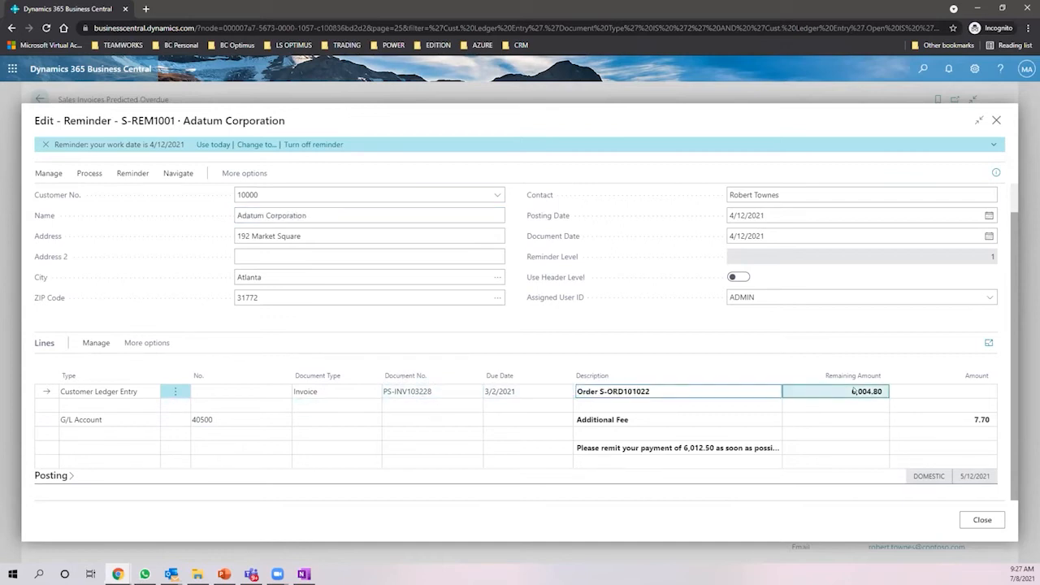
pyautogui.click(932, 417)
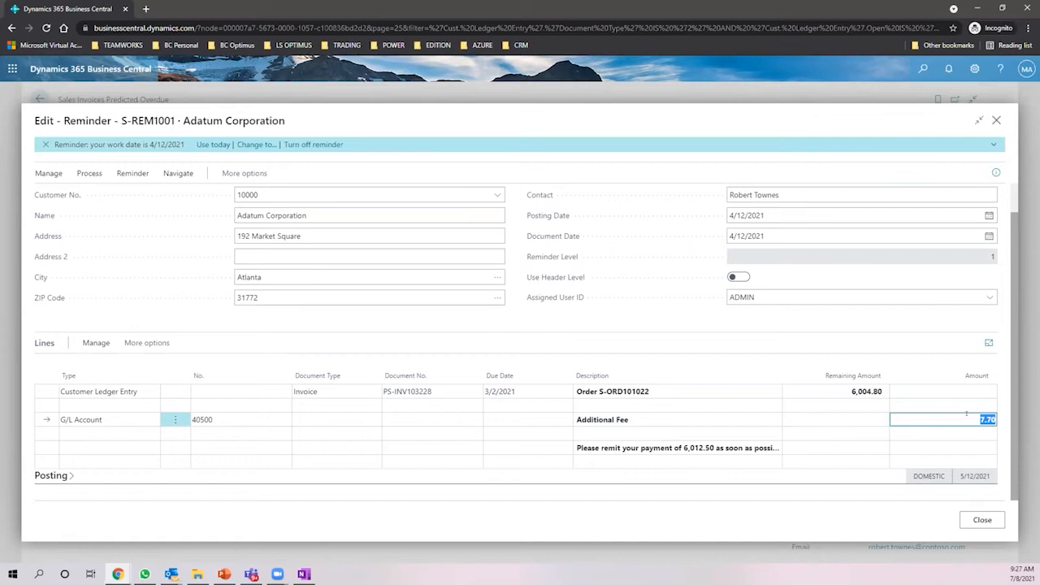
# - Widen the Description column to read the 6,012.50 payment request, then review customer and contact fields
pyautogui.click(644, 447)
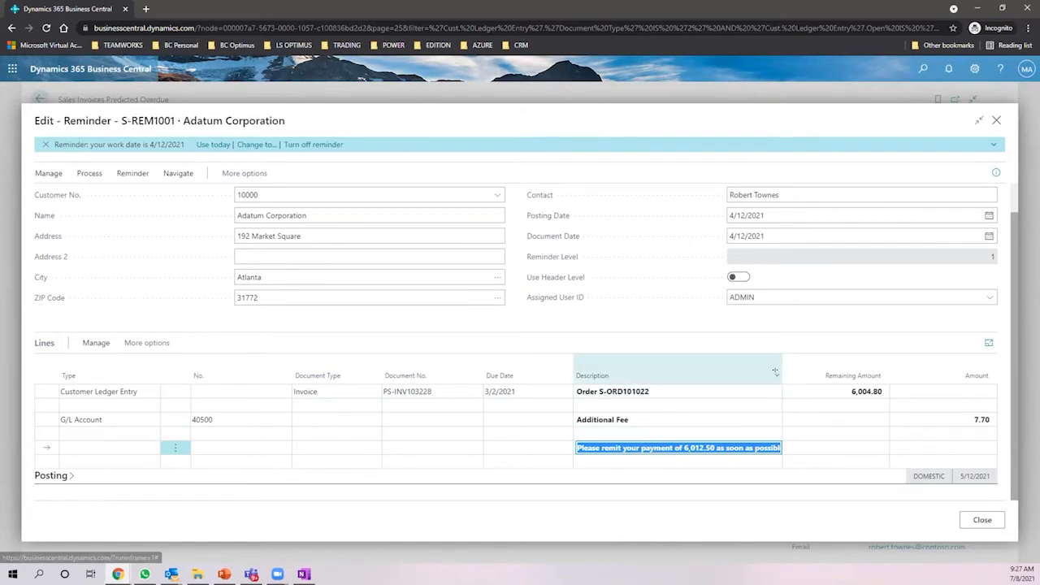
pyautogui.moveTo(783, 370); pyautogui.dragTo(838, 362)
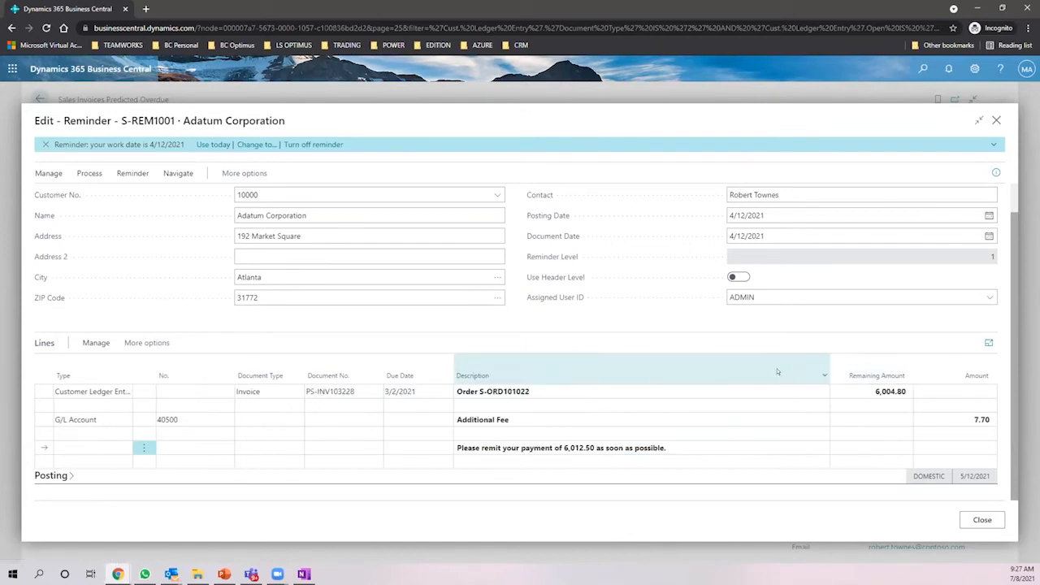
pyautogui.click(520, 447)
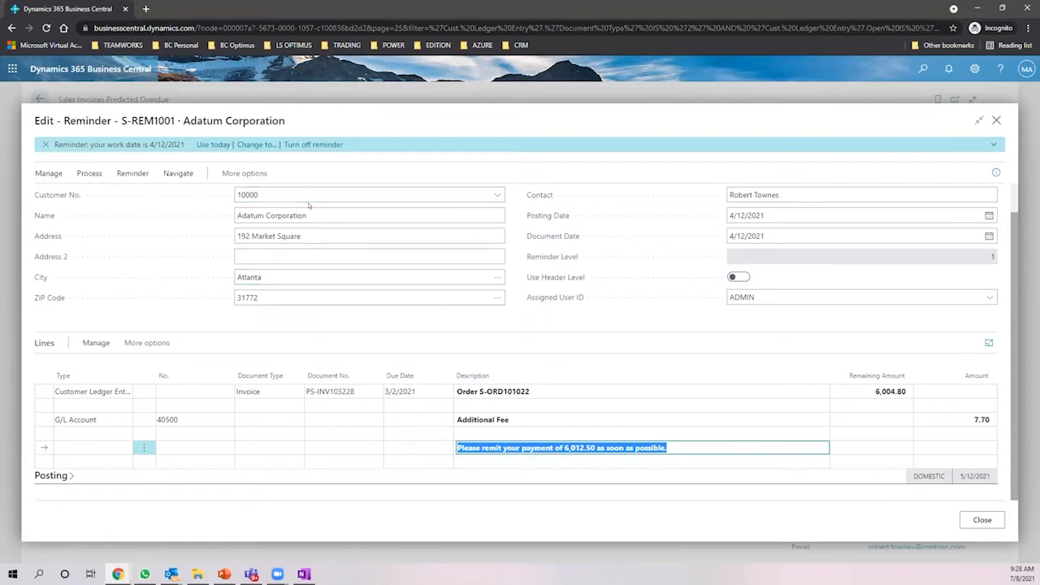
pyautogui.click(310, 210)
pyautogui.click(791, 194)
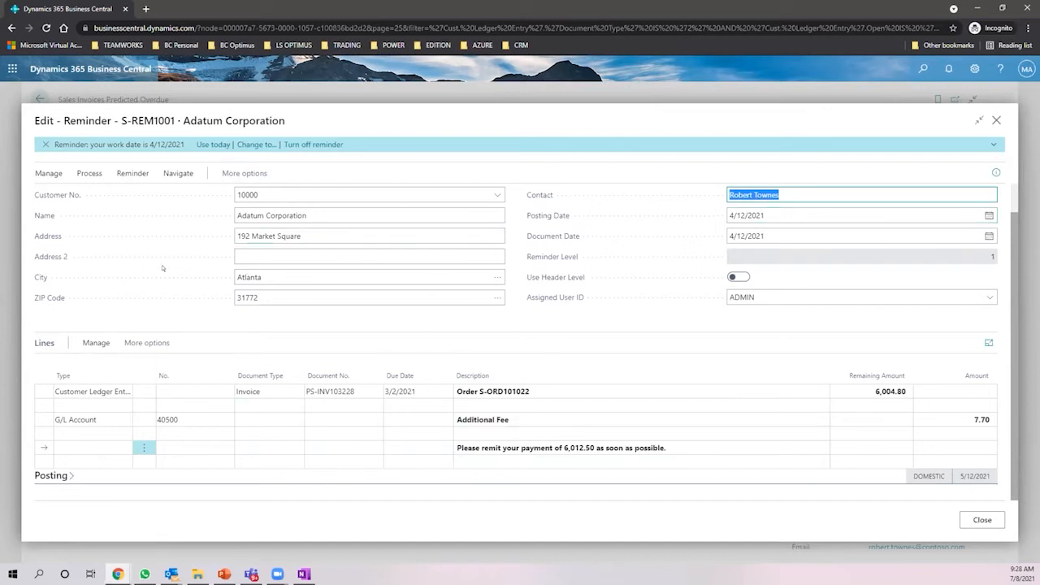
pyautogui.click(88, 173)
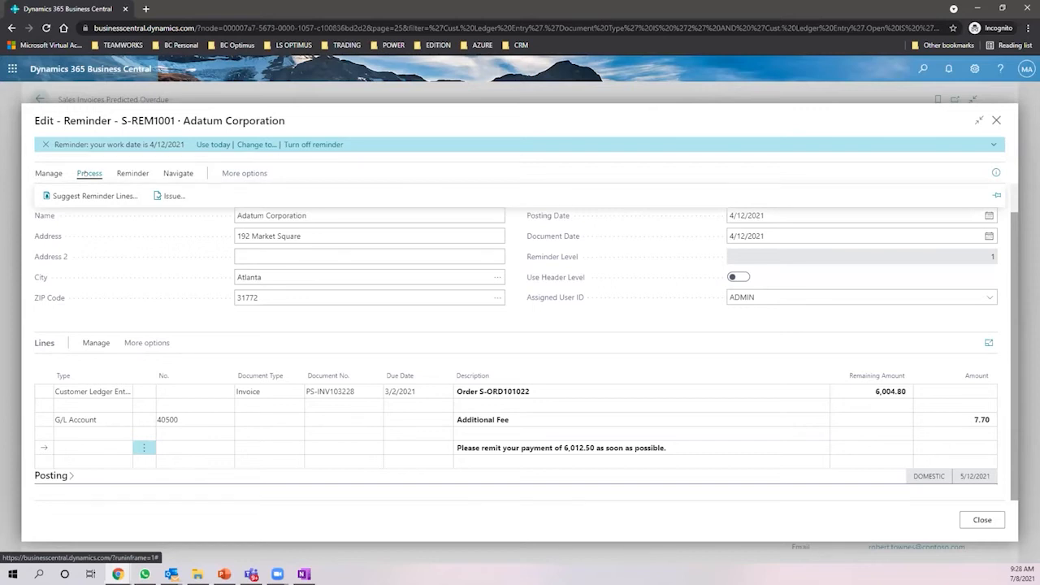
# - Issue reminder S-REM1001 by Email dated 4/12/2021, then dismiss the missing AREA dimension error
pyautogui.click(156, 193)
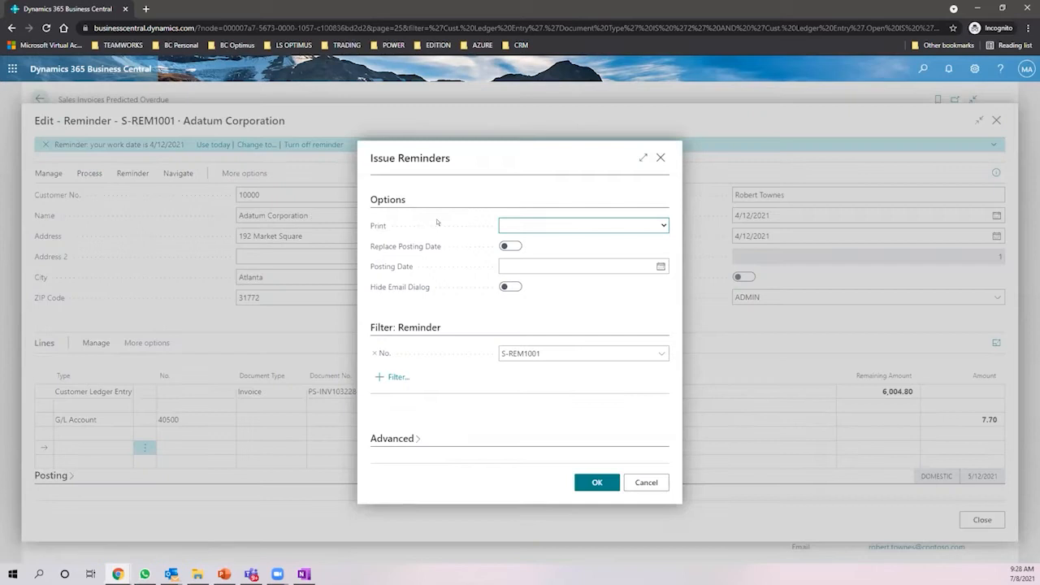
pyautogui.click(568, 231)
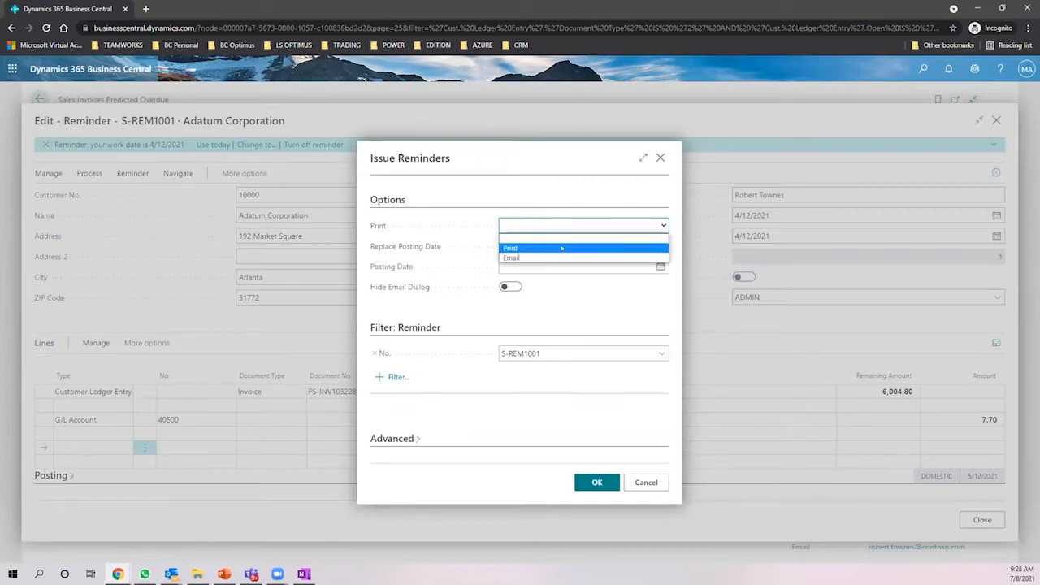
pyautogui.click(550, 250)
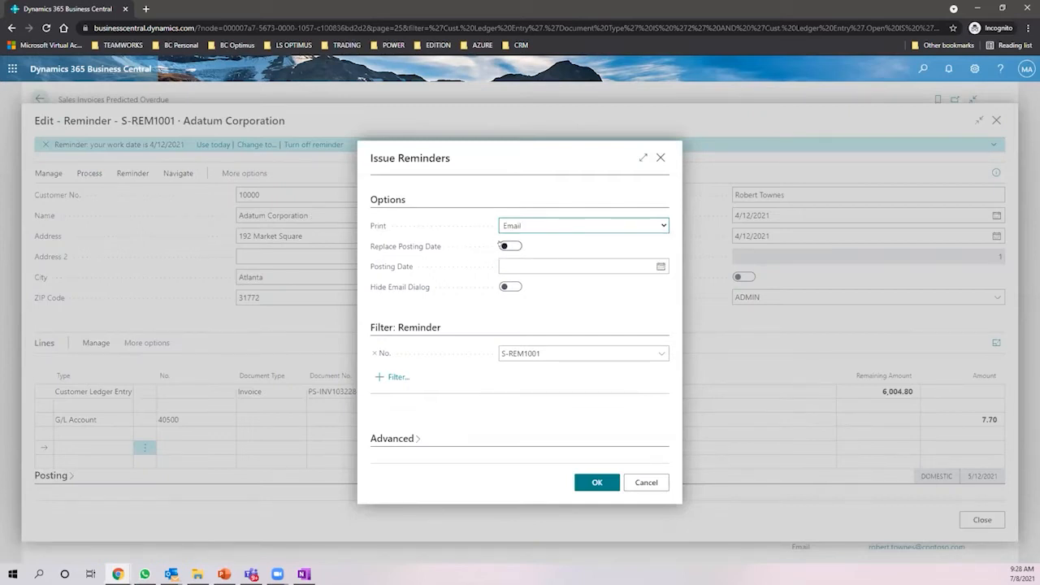
pyautogui.click(515, 265)
pyautogui.write('4/12/2021')
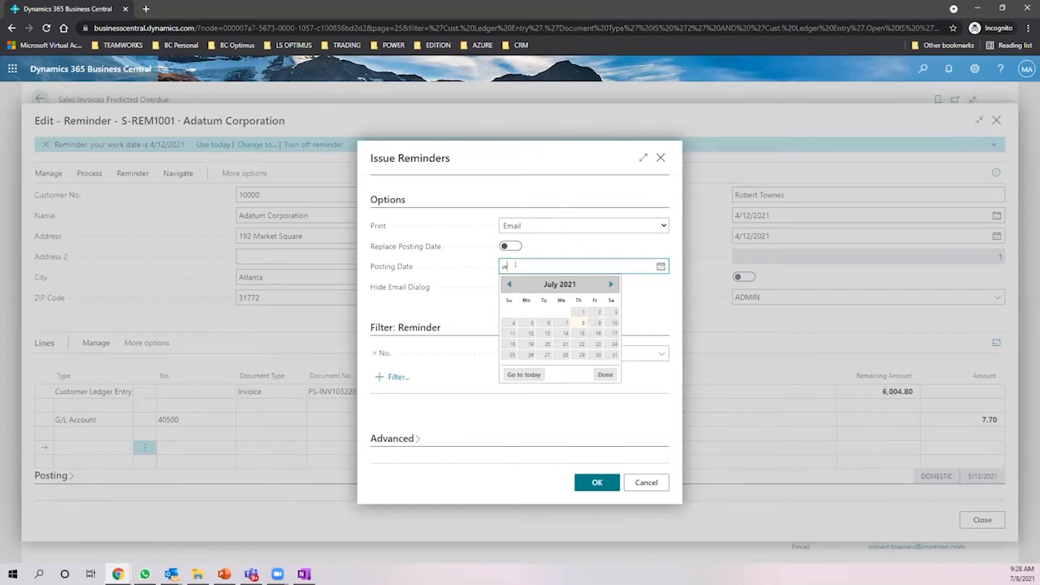
pyautogui.press('Tab')
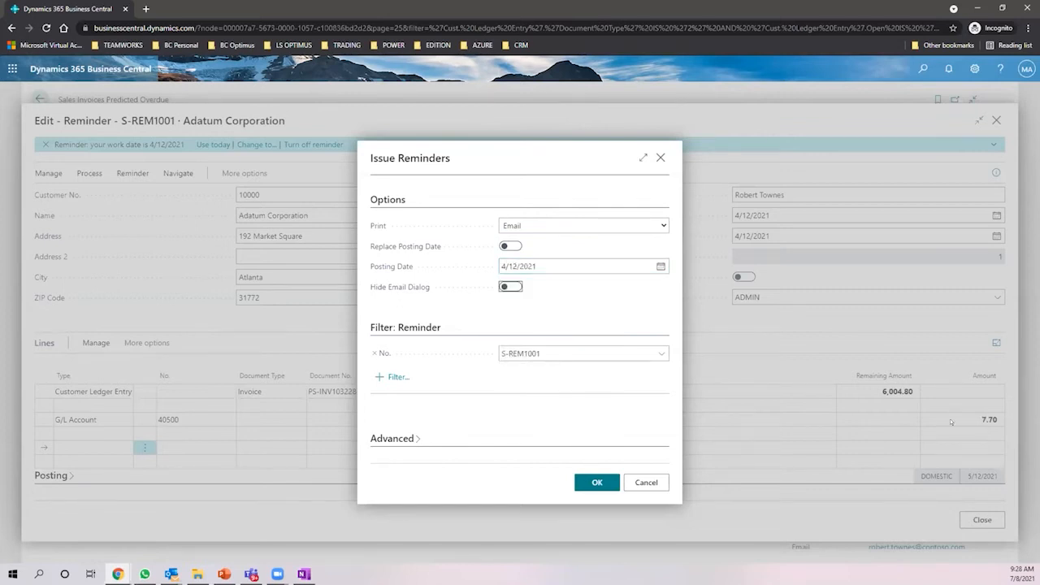
pyautogui.click(578, 483)
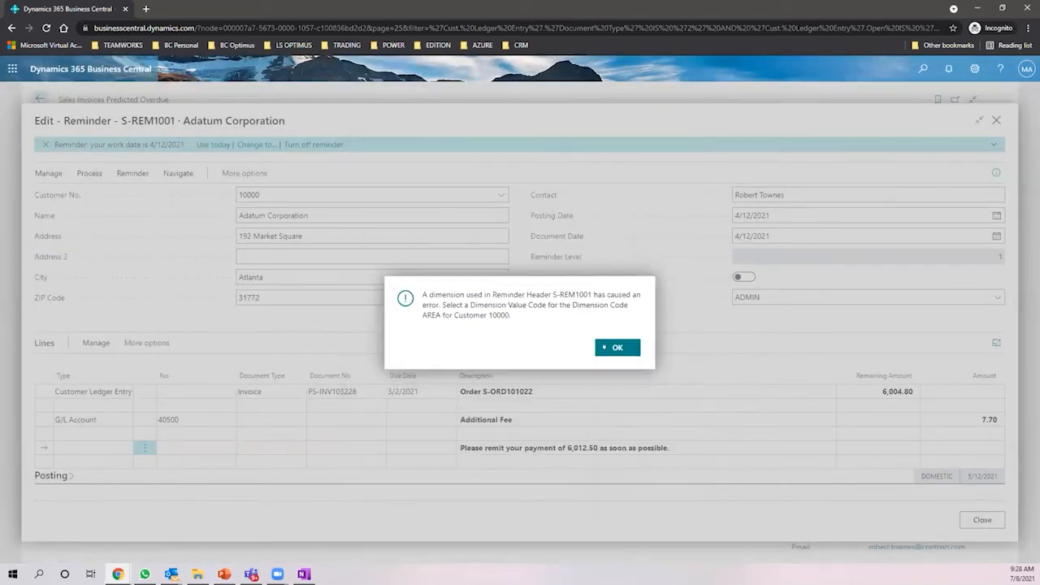
pyautogui.click(605, 349)
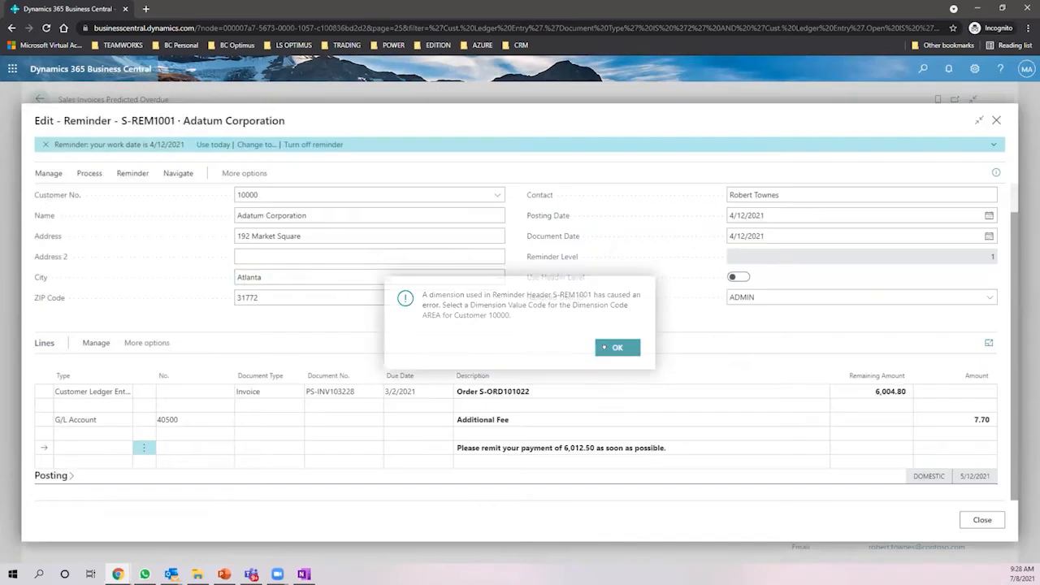
# - Close the reminder and open the Reminders list through a 'reminder' search
pyautogui.click(996, 120)
pyautogui.click(921, 68)
pyautogui.write('remindr')
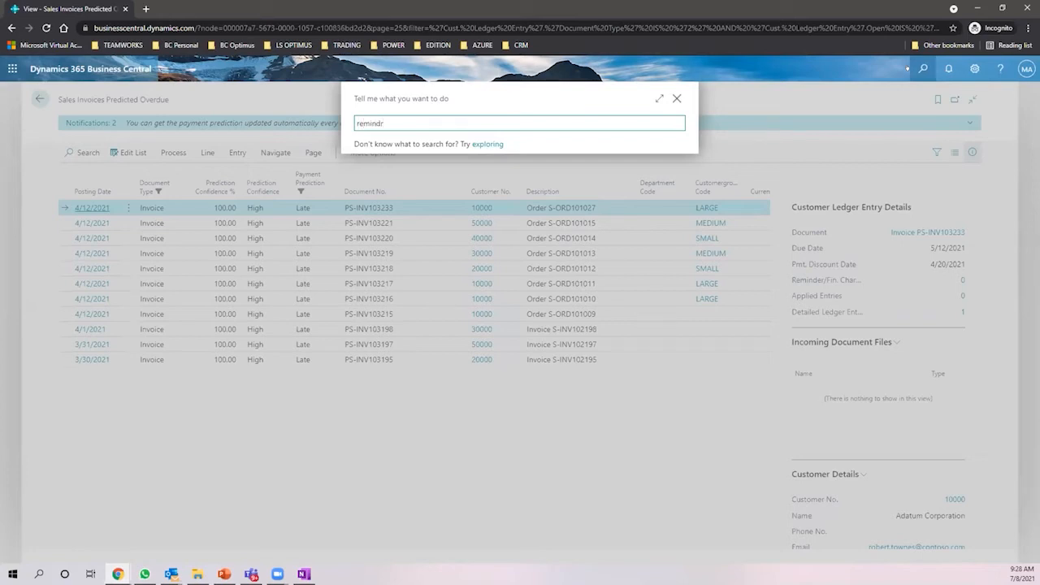
pyautogui.press('BackSpace')
pyautogui.write('er')
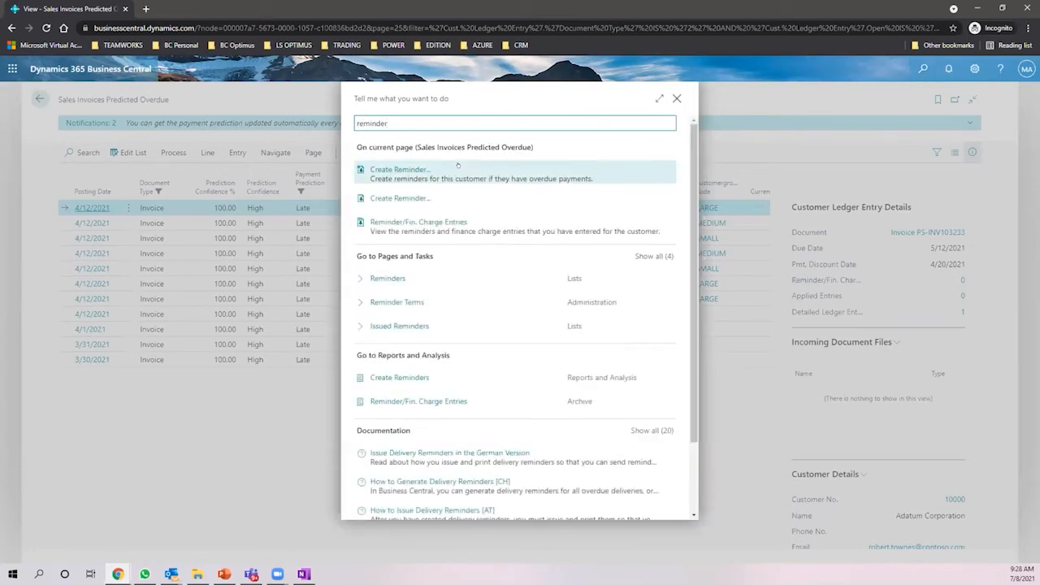
pyautogui.click(379, 280)
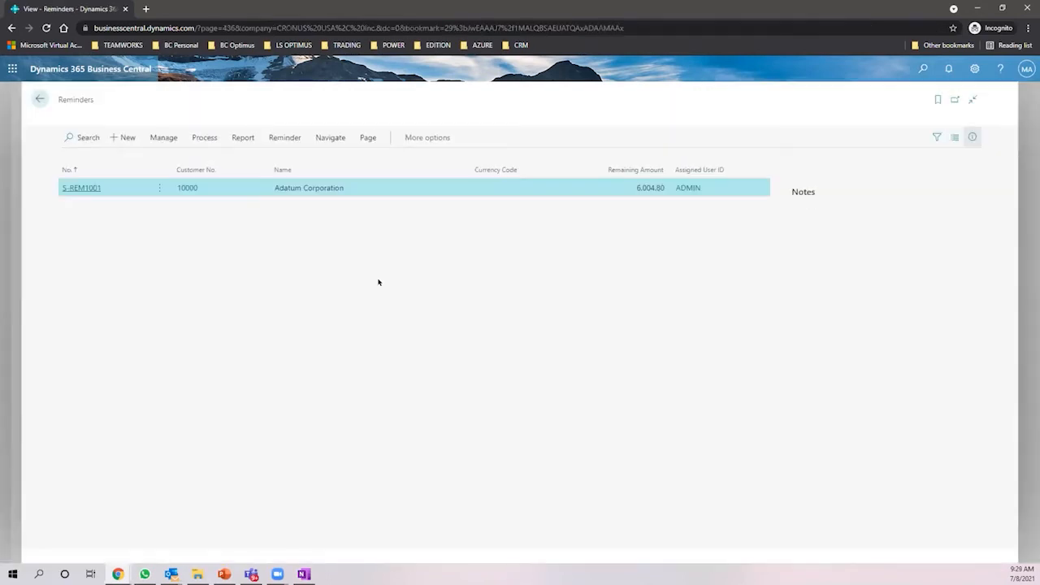
# - Create reminders with the overdue-entries-only option turned off, producing S-REM1001 to S-REM1004
pyautogui.click(163, 152)
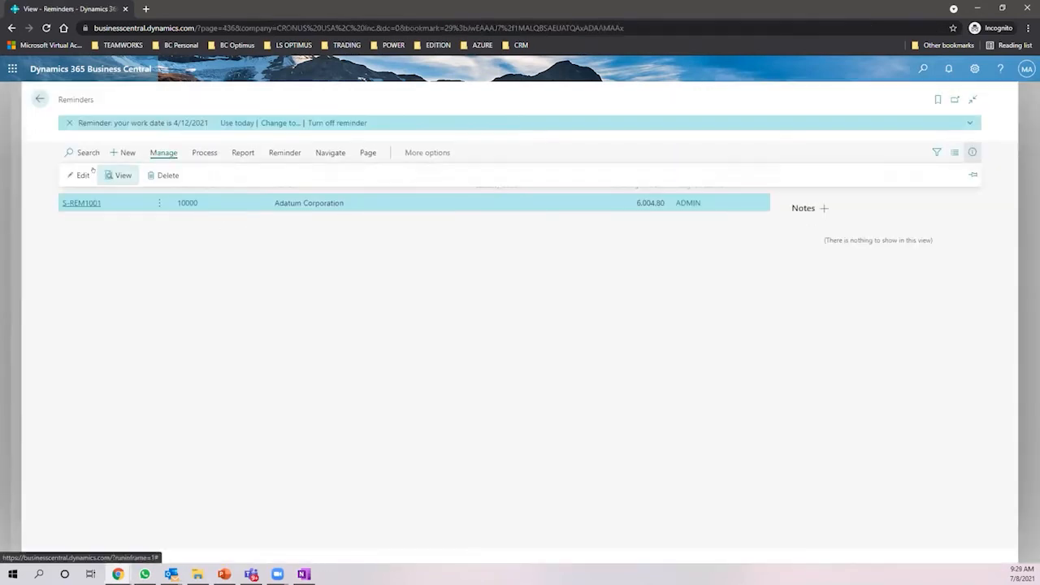
pyautogui.click(204, 152)
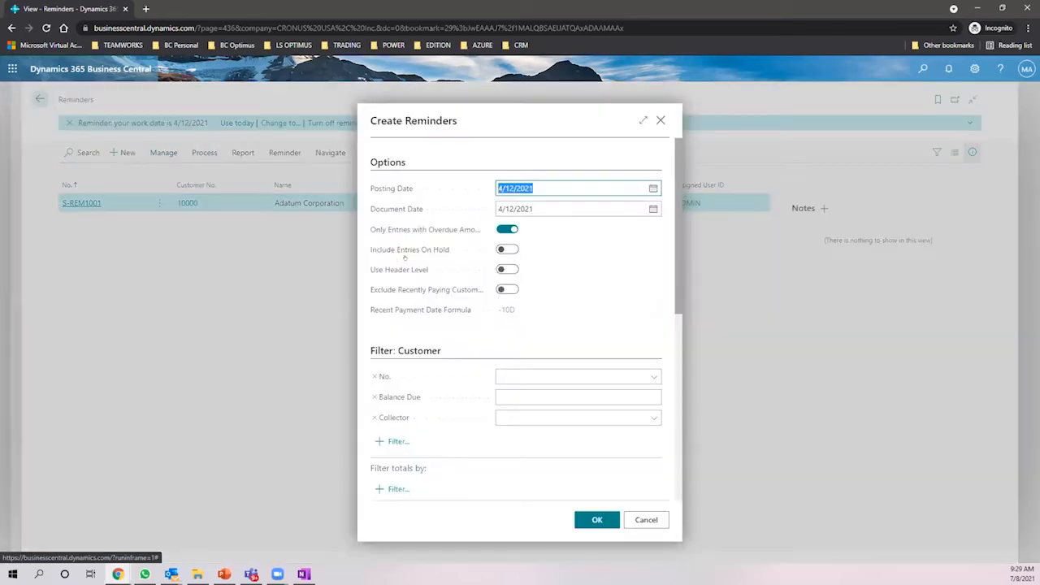
pyautogui.click(510, 269)
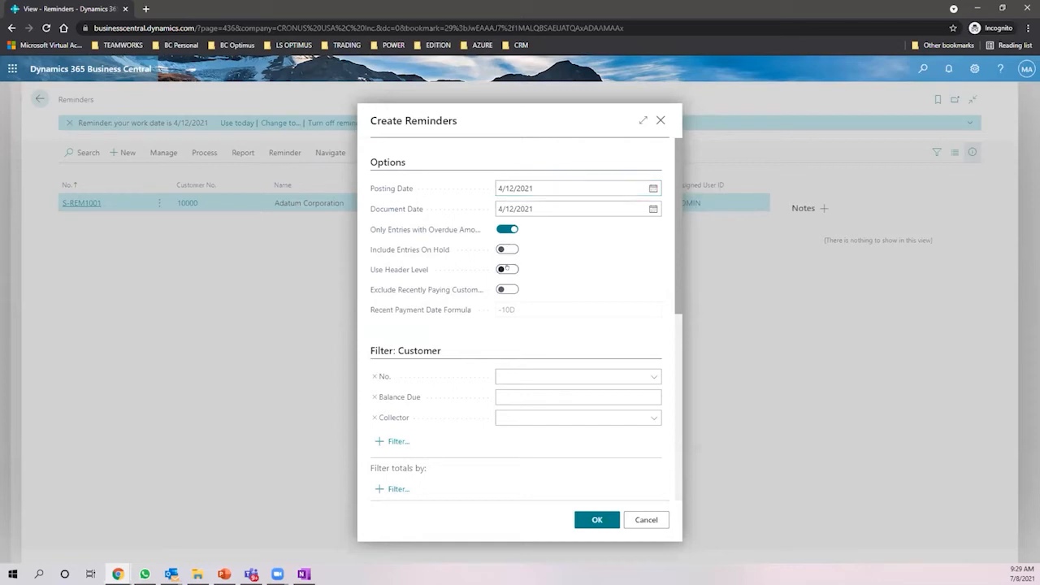
pyautogui.click(509, 269)
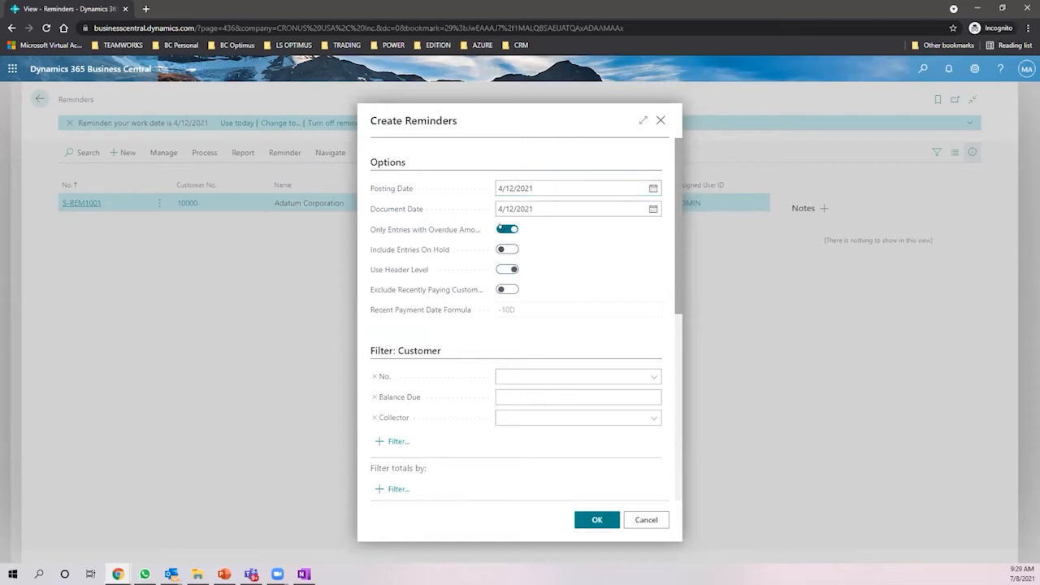
pyautogui.click(507, 229)
pyautogui.click(588, 519)
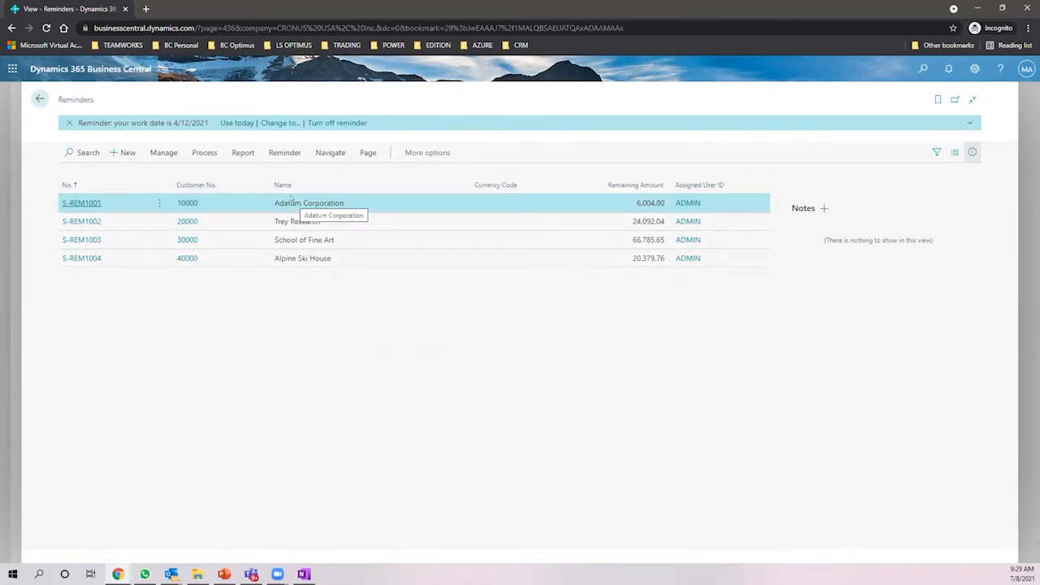
# - Look over the reminders and open S-REM1002 for Trey Research
pyautogui.click(302, 221)
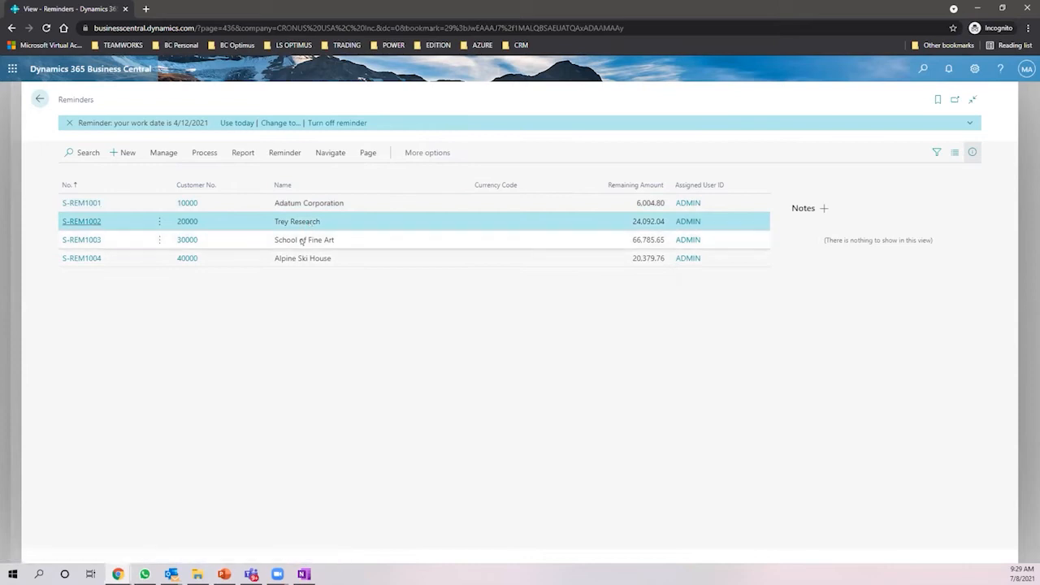
pyautogui.click(300, 239)
pyautogui.click(306, 258)
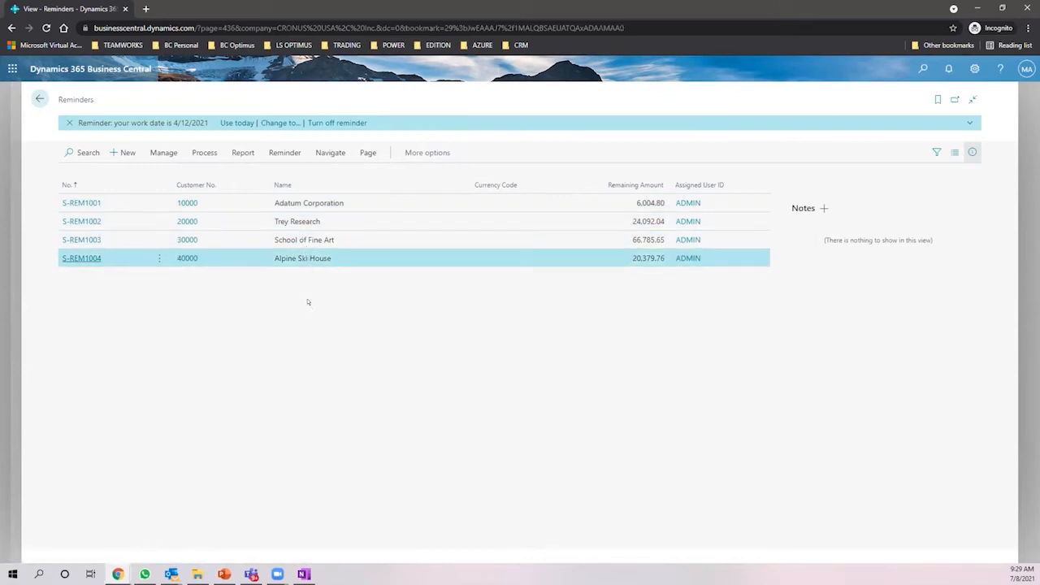
pyautogui.click(273, 221)
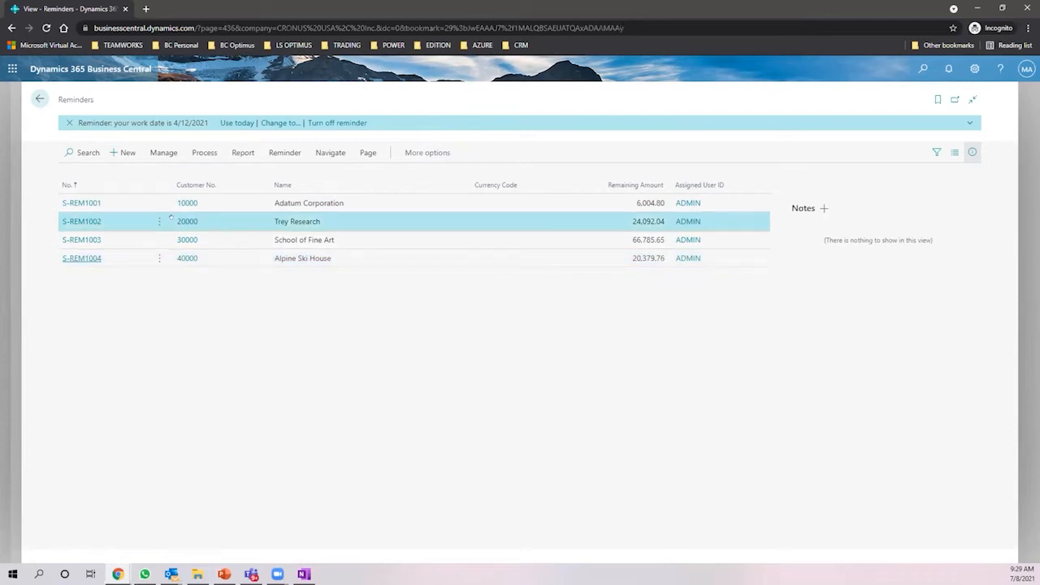
pyautogui.click(92, 221)
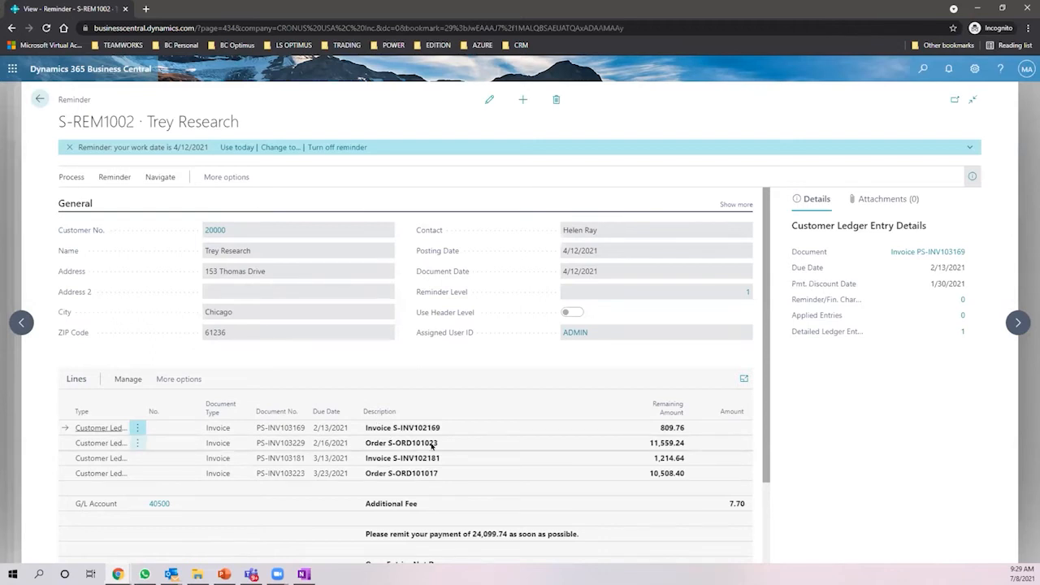
# - Review the 24,099.74 payment request and not-yet-due orders S-ORD101023 and S-ORD101012
pyautogui.scroll(-1, 436, 442)
pyautogui.scroll(1, 435, 441)
pyautogui.scroll(-1, 431, 436)
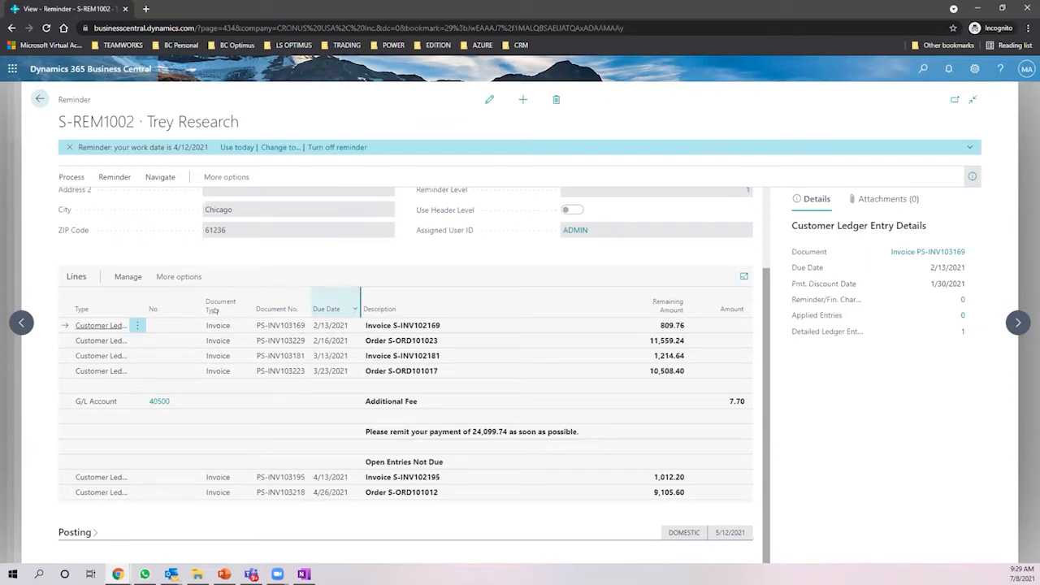
pyautogui.click(482, 427)
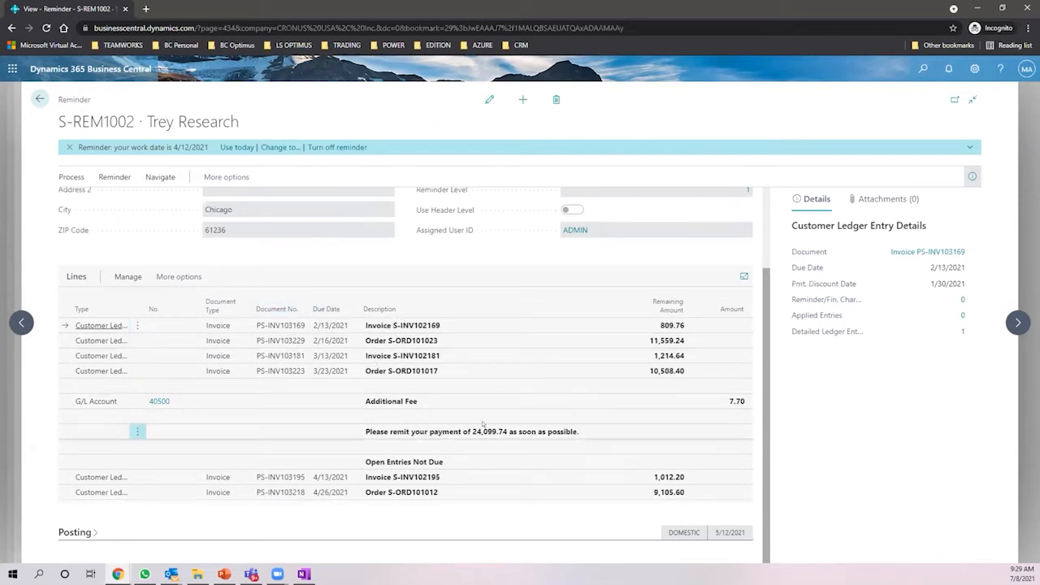
pyautogui.click(396, 338)
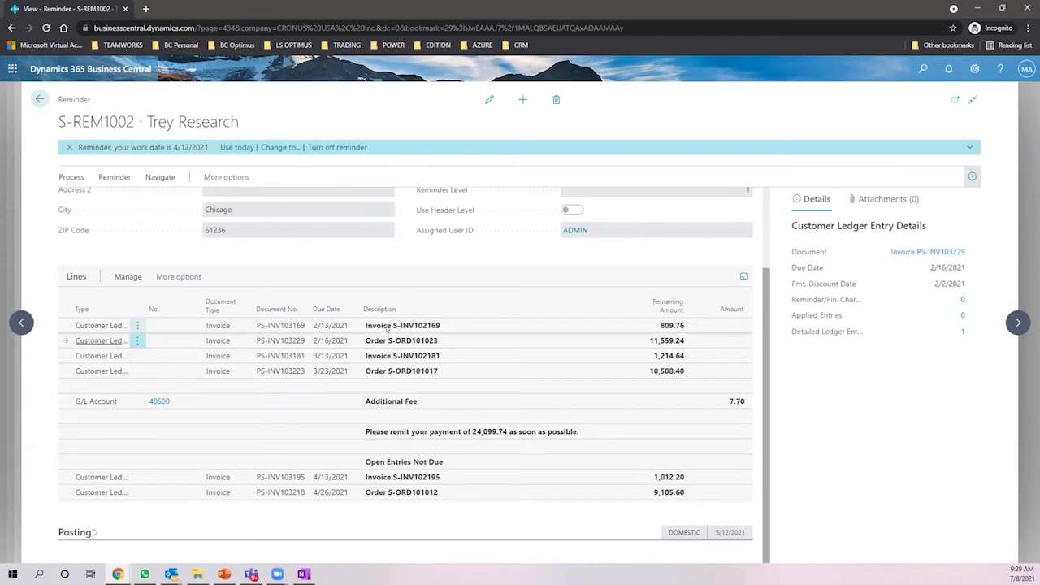
pyautogui.click(408, 465)
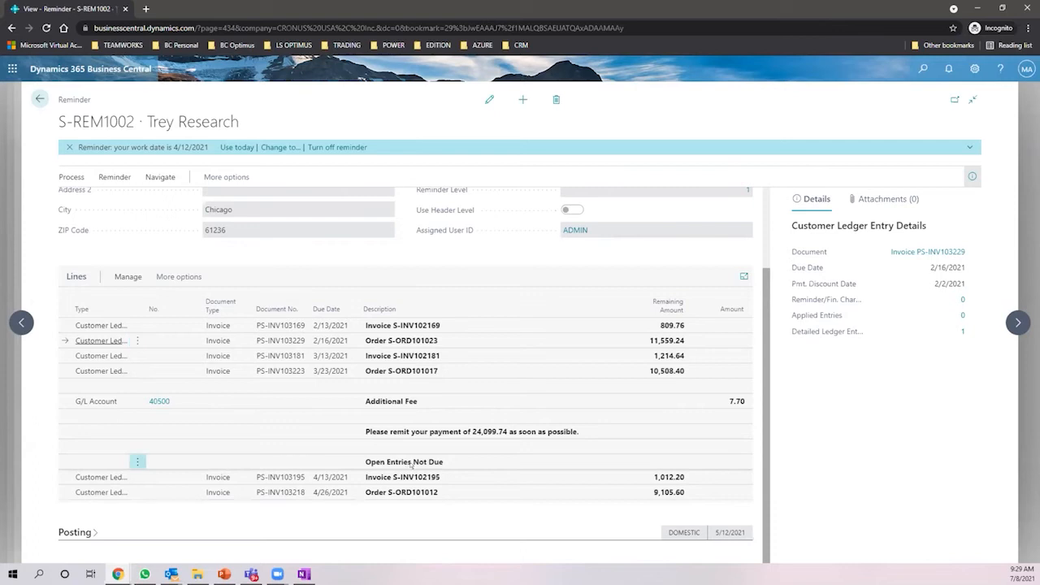
pyautogui.click(414, 492)
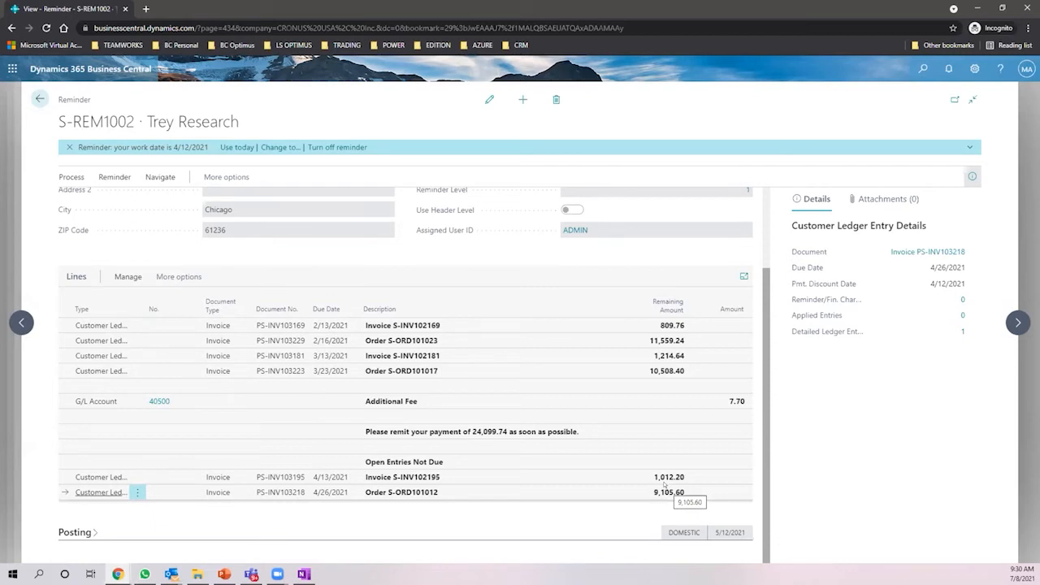
# - Issue the Trey Research reminder, confirming it as S-REM105001
pyautogui.click(114, 177)
pyautogui.click(157, 176)
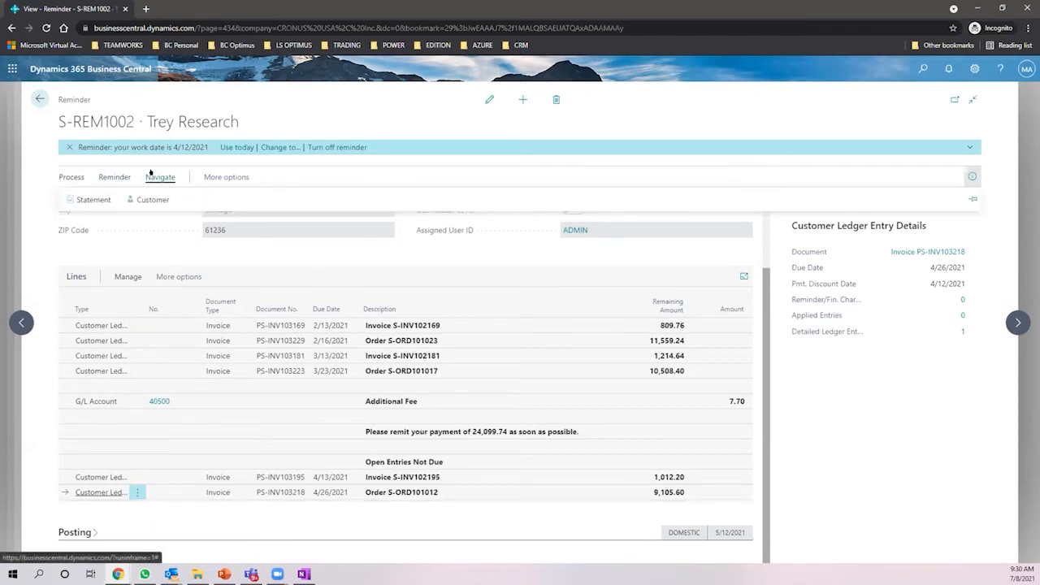
pyautogui.click(70, 175)
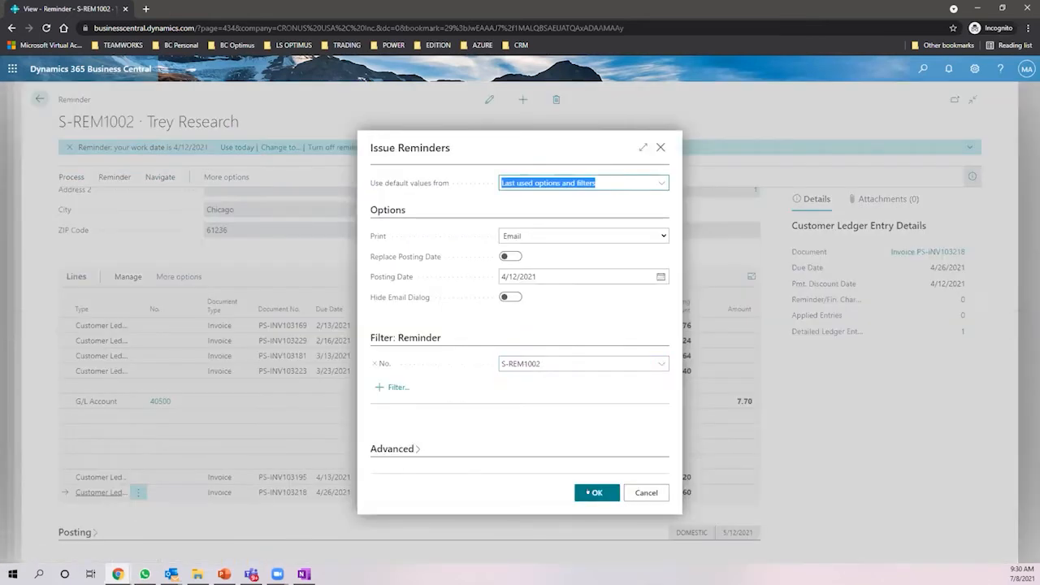
pyautogui.click(591, 492)
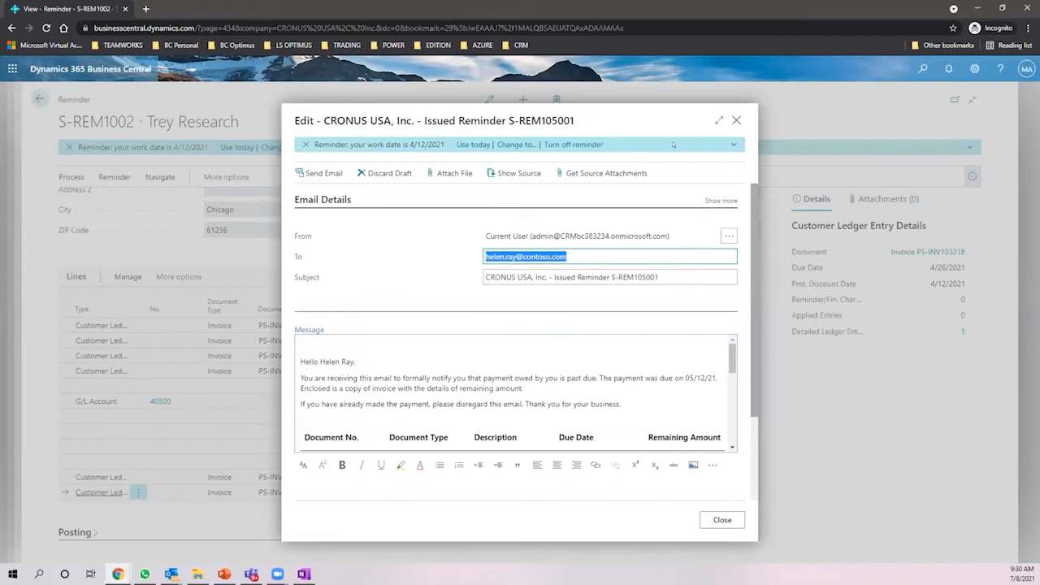
# - Enlarge the reminder email draft and check its recipient, subject, greeting and overdue-payment sentence
pyautogui.click(718, 120)
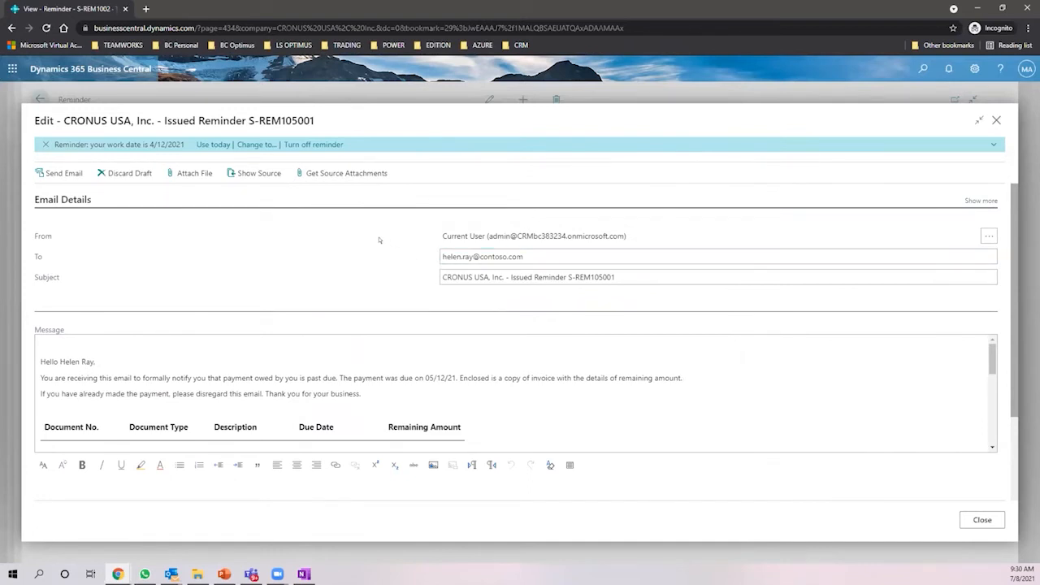
pyautogui.scroll(-3, 378, 240)
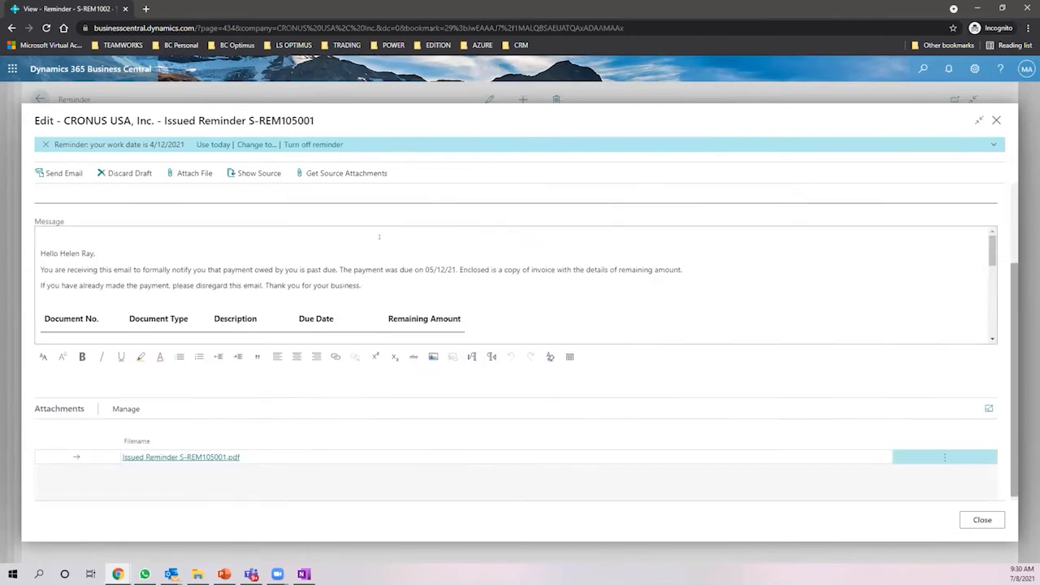
pyautogui.scroll(3, 380, 240)
pyautogui.click(483, 256)
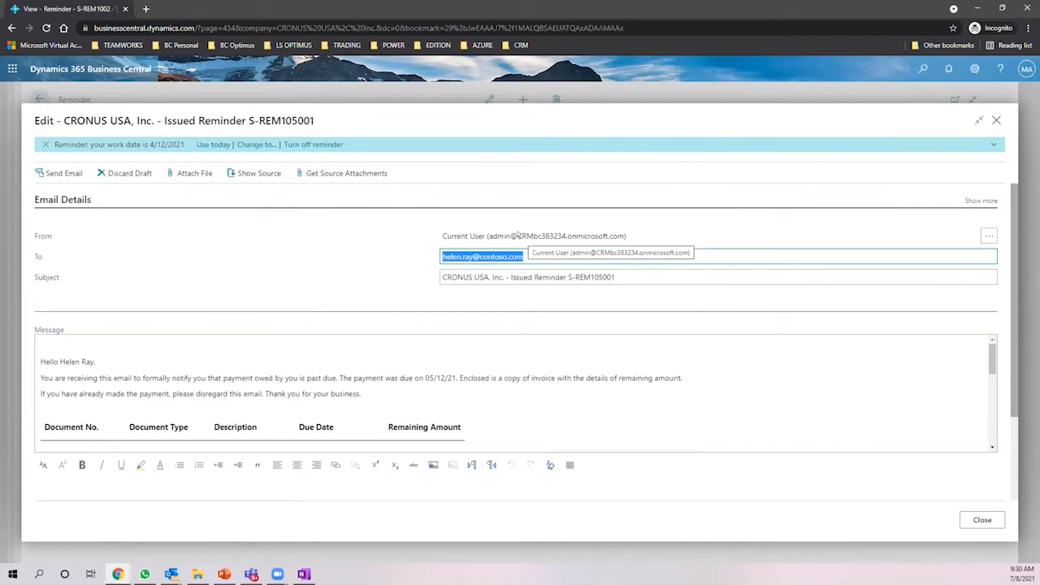
pyautogui.press('Tab')
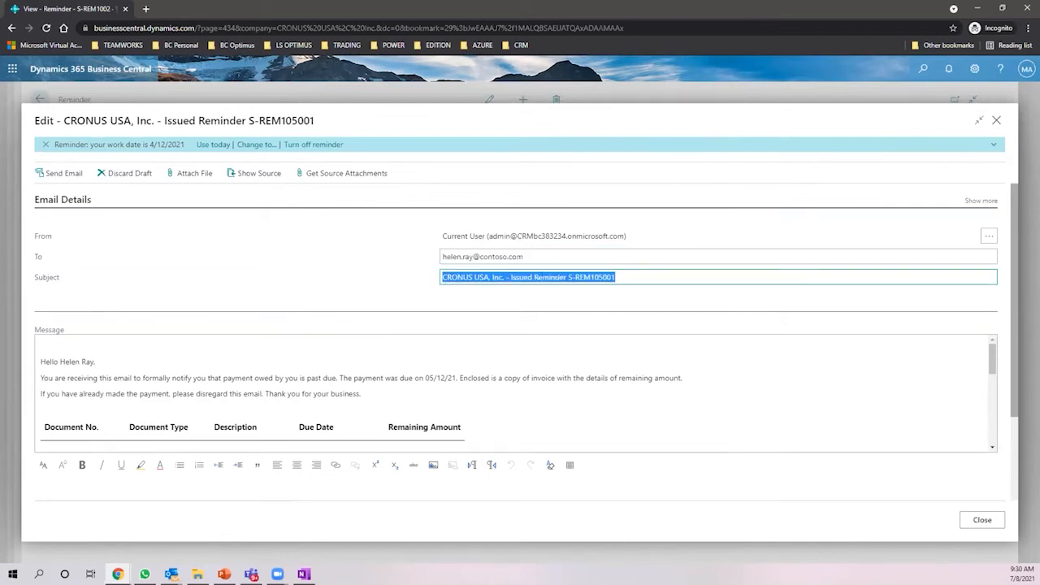
pyautogui.moveTo(38, 358); pyautogui.dragTo(110, 352)
pyautogui.scroll(-1, 179, 338)
pyautogui.scroll(1, 125, 360)
pyautogui.moveTo(55, 378); pyautogui.dragTo(274, 370)
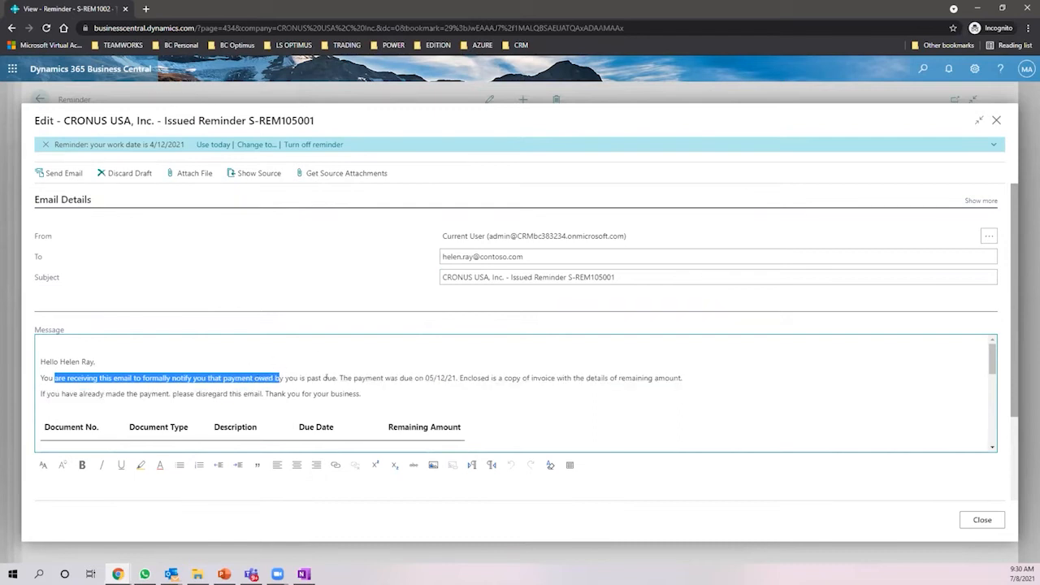
pyautogui.moveTo(424, 378); pyautogui.dragTo(679, 379)
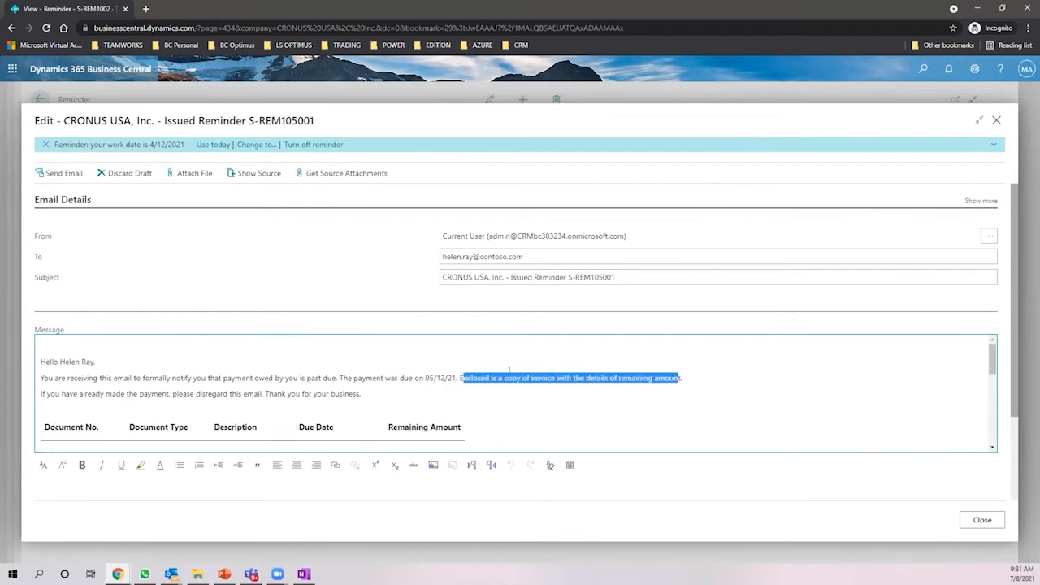
# - Scroll through the overdue invoice lines and total, then close the email without sending
pyautogui.scroll(-1, 470, 362)
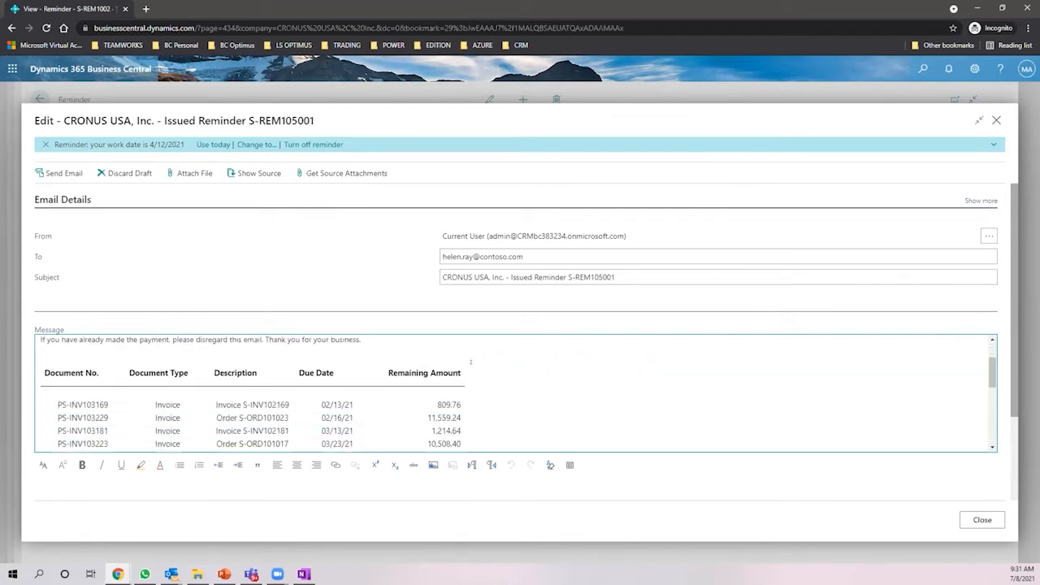
pyautogui.scroll(-1, 471, 361)
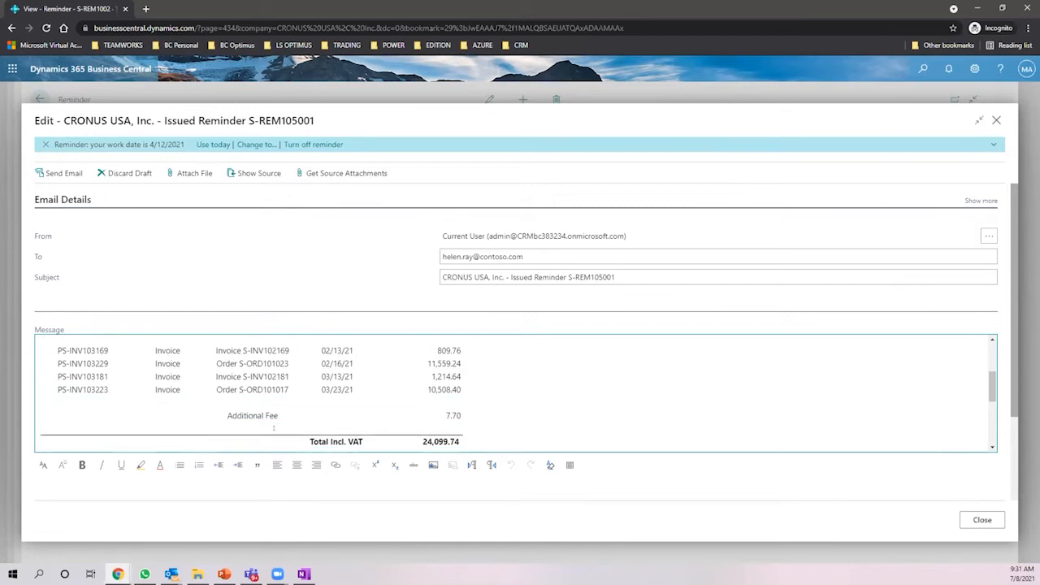
pyautogui.scroll(-2, 498, 379)
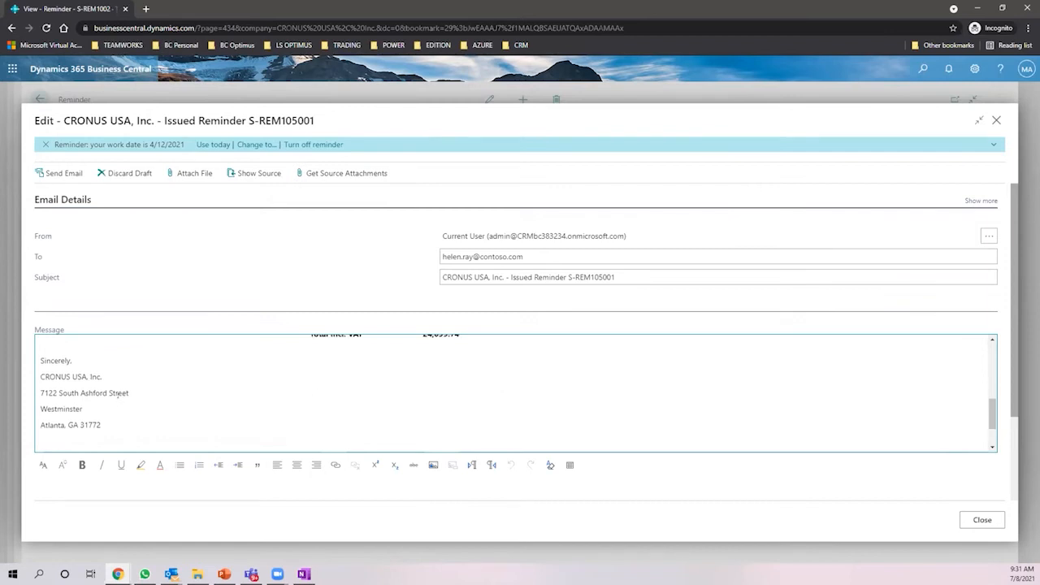
pyautogui.scroll(2, 135, 387)
pyautogui.scroll(-4, 150, 386)
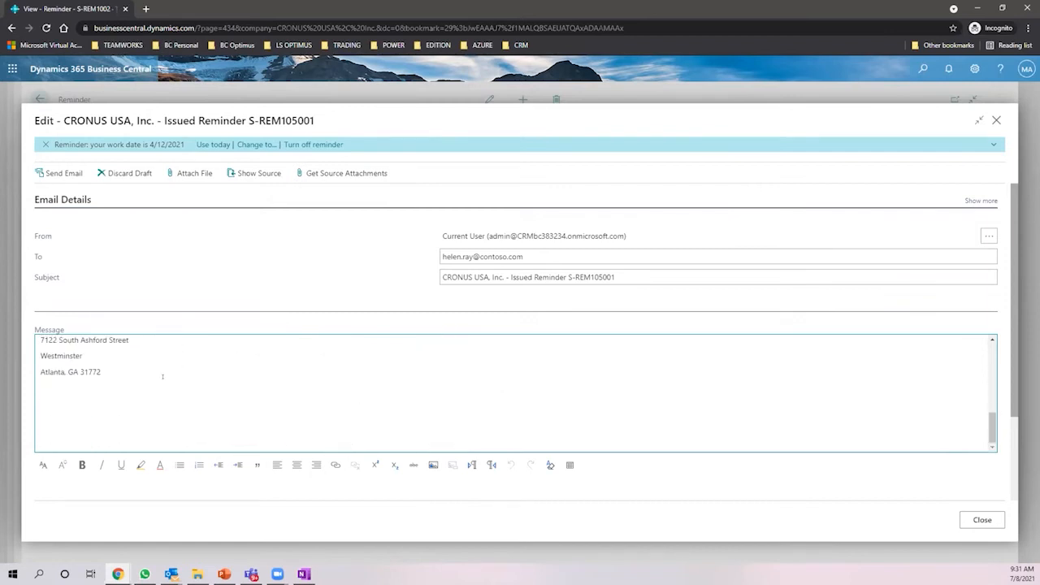
pyautogui.scroll(6, 170, 370)
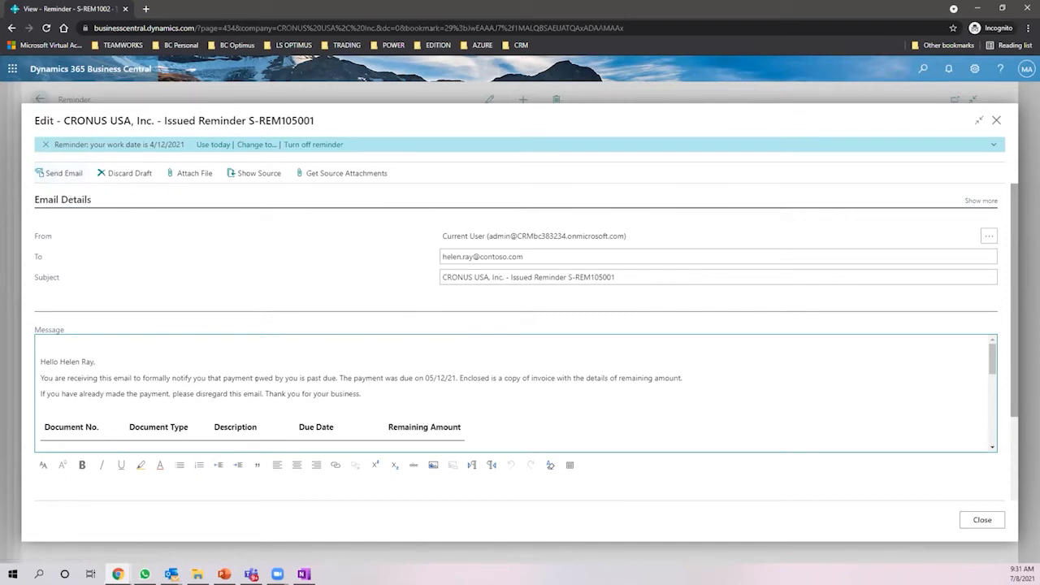
pyautogui.scroll(-2, 272, 367)
pyautogui.scroll(-2, 272, 367)
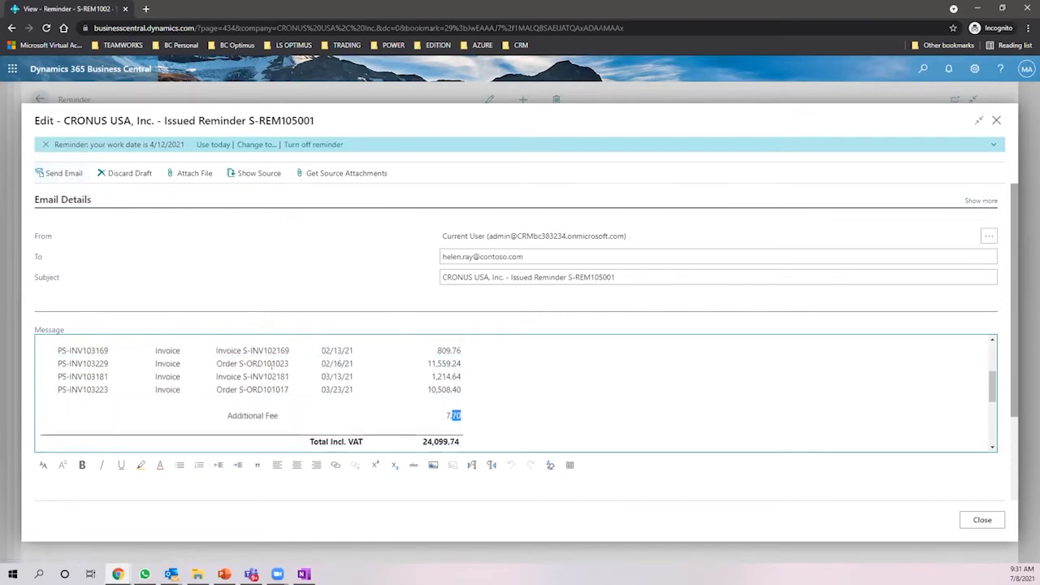
pyautogui.scroll(5, 273, 366)
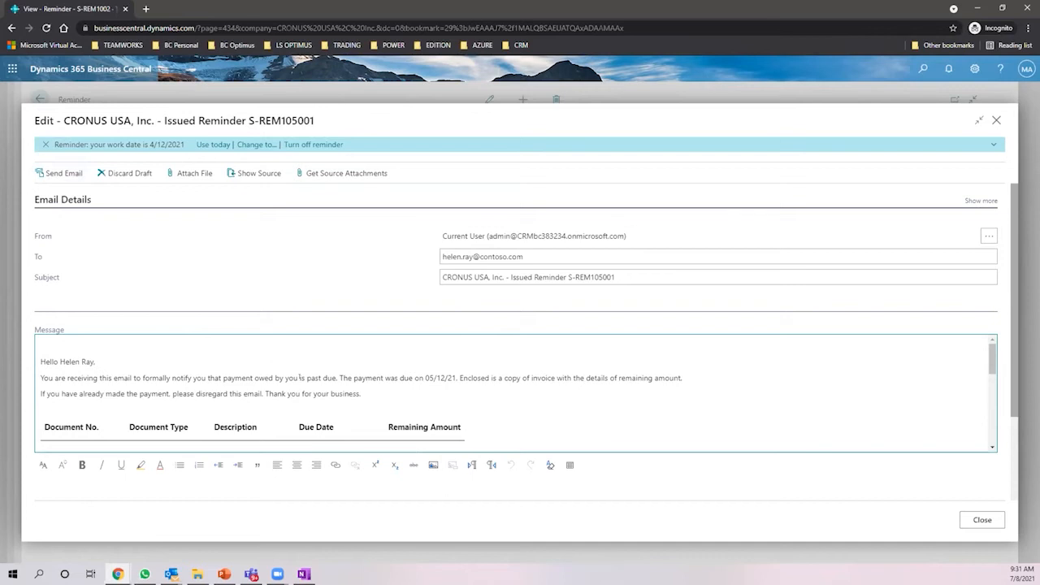
pyautogui.scroll(-4, 308, 378)
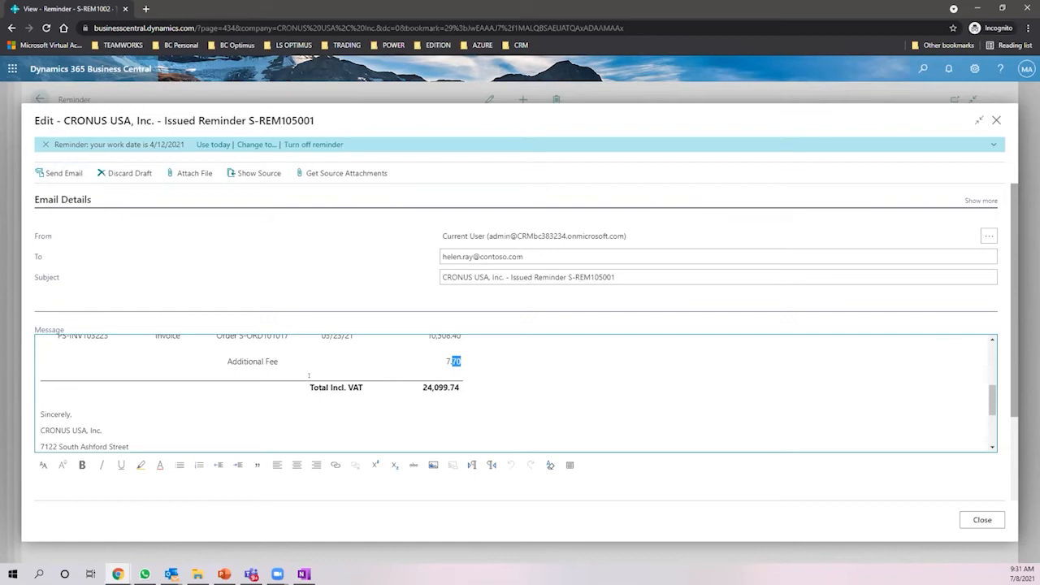
pyautogui.click(996, 120)
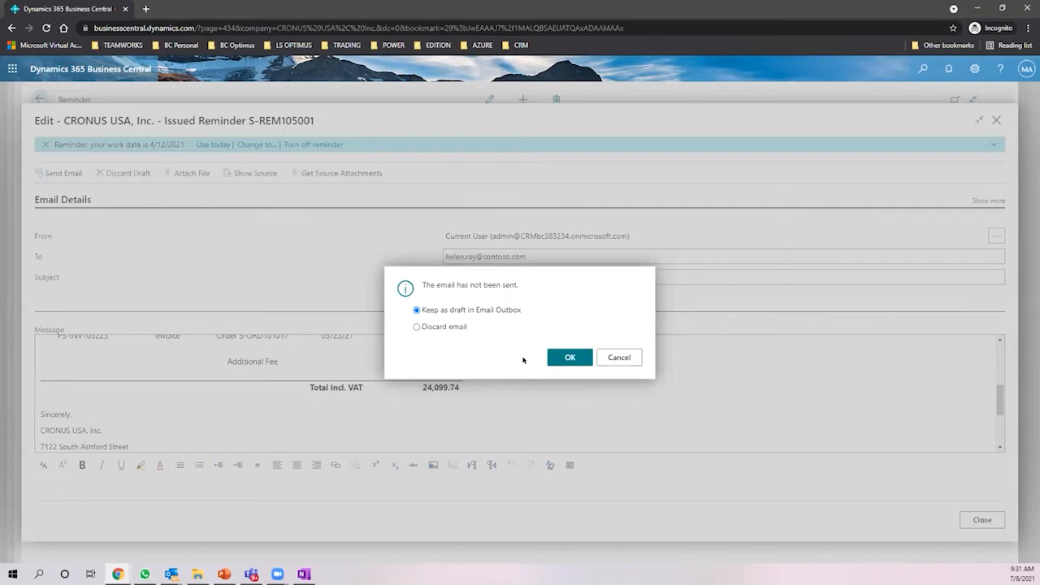
# - Keep the reminder email as a draft and go back twice to the CRONUS USA, Inc. Role Center
pyautogui.click(577, 359)
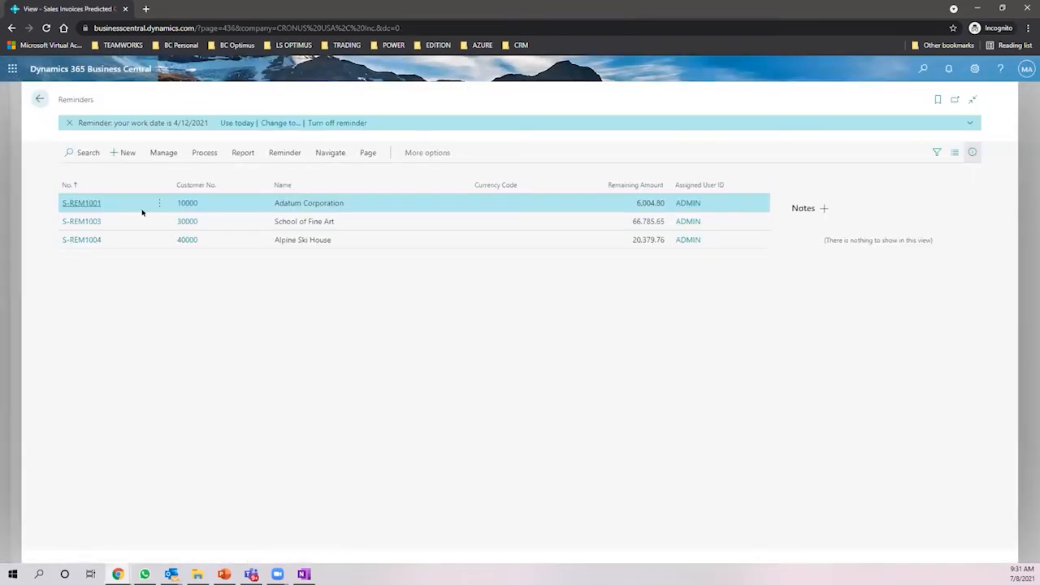
pyautogui.click(36, 97)
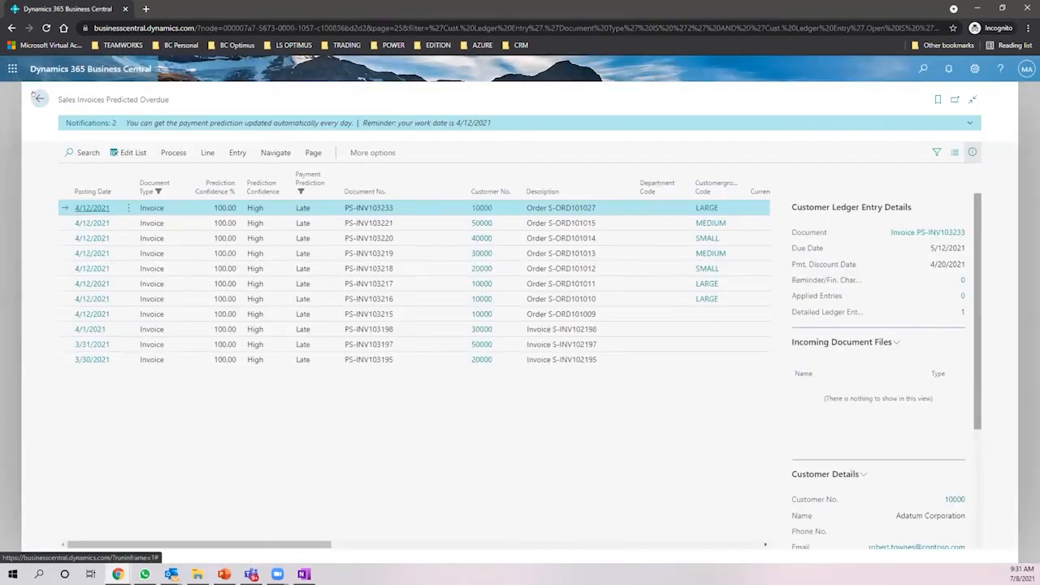
pyautogui.click(34, 97)
pyautogui.scroll(-3, 76, 266)
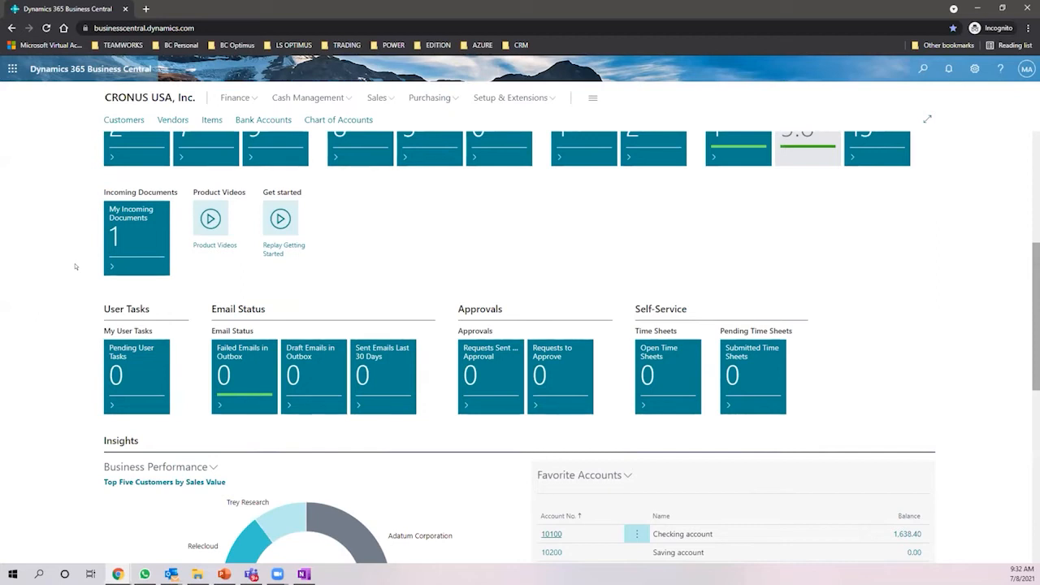
# - Review the Role Center's $81,836 monthly sales and 11 predicted-overdue invoices, then open Tell me search
pyautogui.scroll(-4, 76, 265)
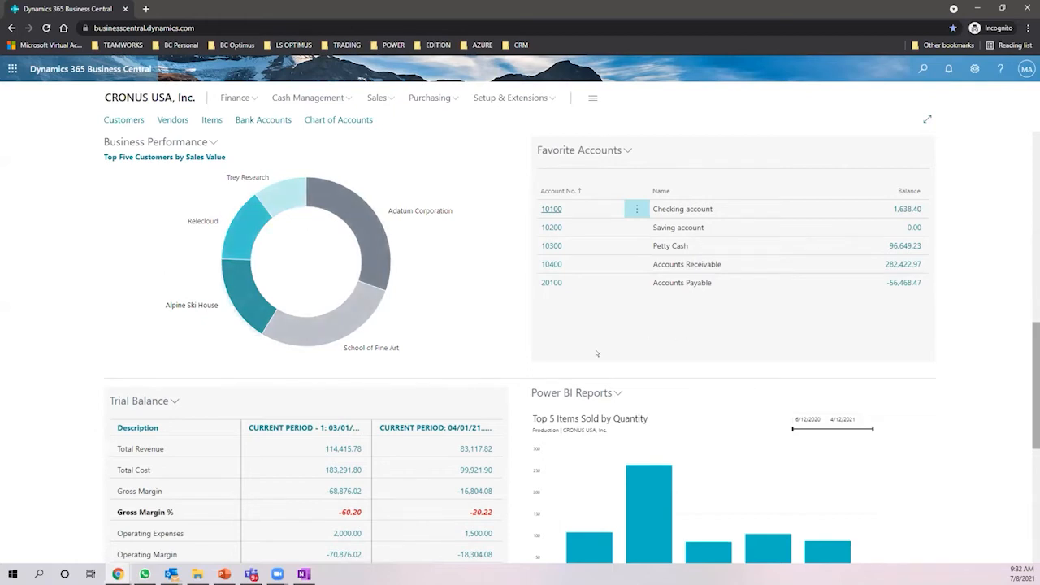
pyautogui.scroll(-3, 570, 336)
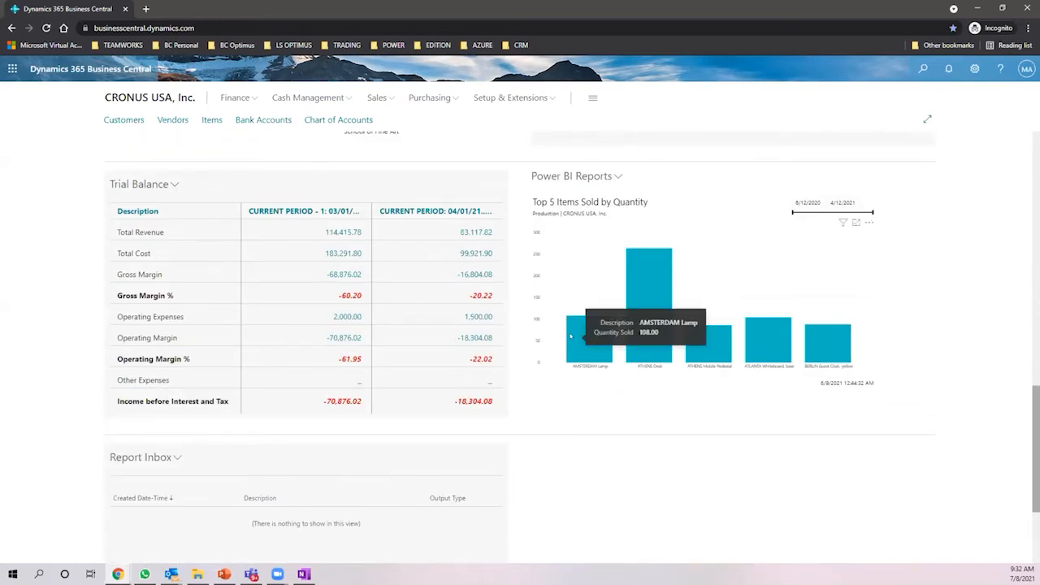
pyautogui.scroll(-2, 506, 294)
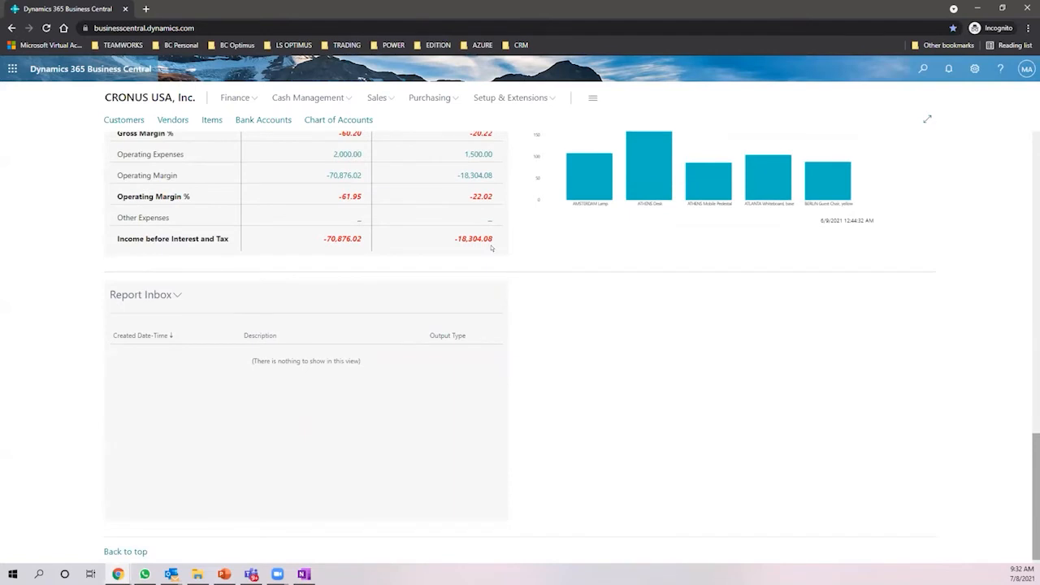
pyautogui.scroll(10, 500, 259)
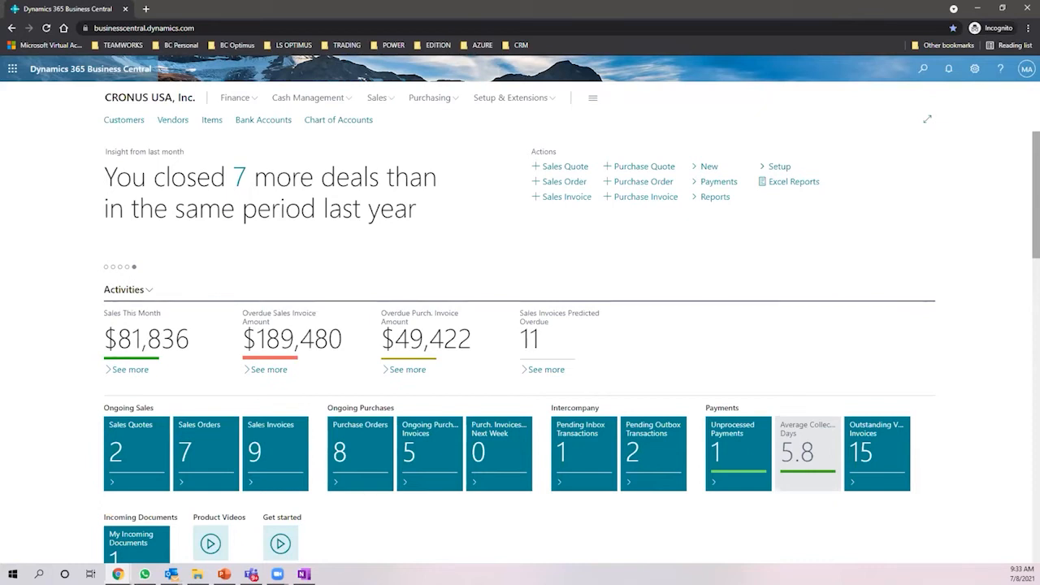
pyautogui.hotkey('alt', 'Tab')
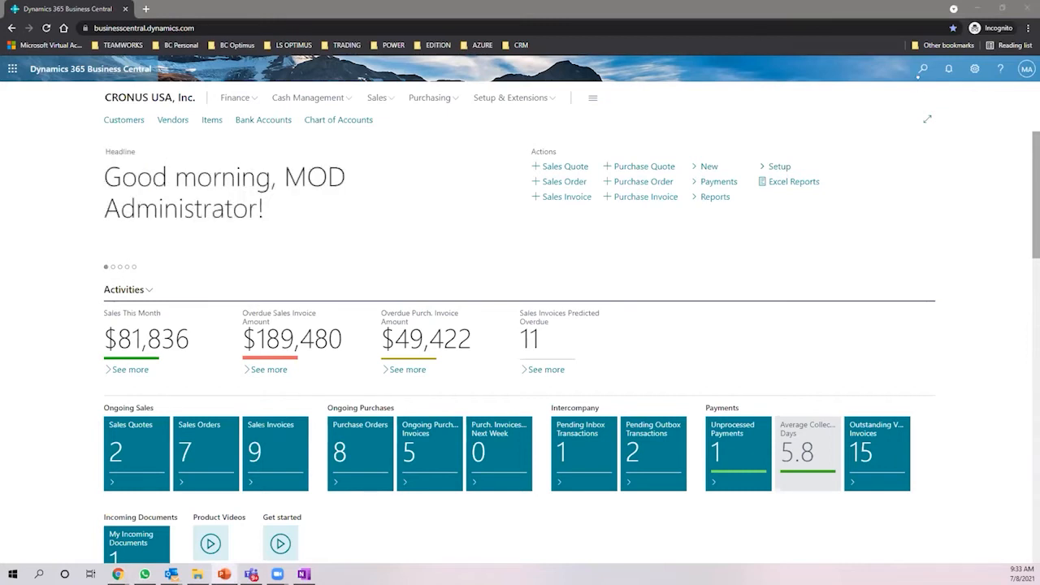
pyautogui.click(921, 70)
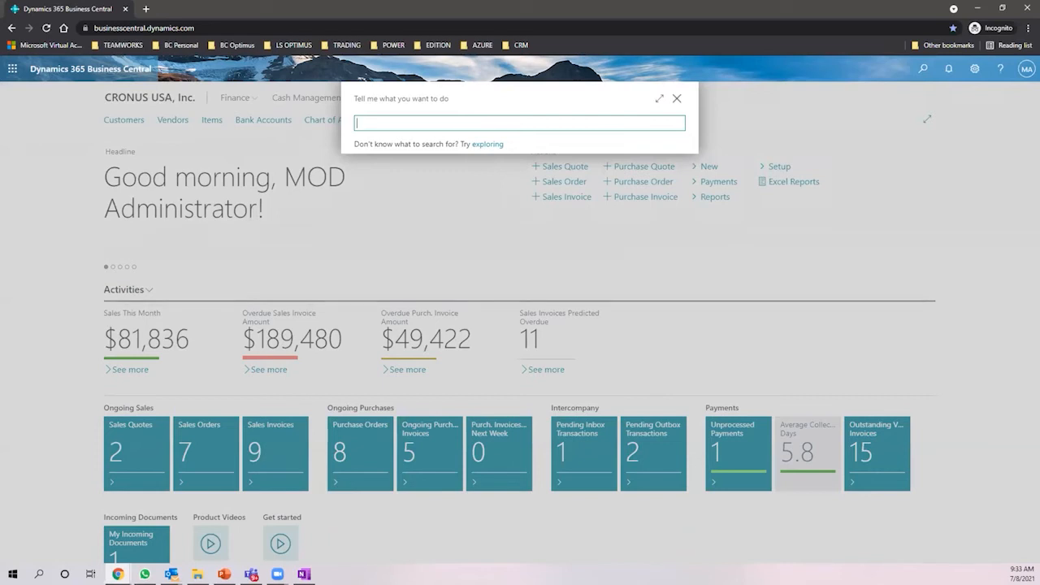
# - Search 'late payment prediction' and open the Late Payment Prediction Setup page
pyautogui.hotkey('alt', 'Tab')
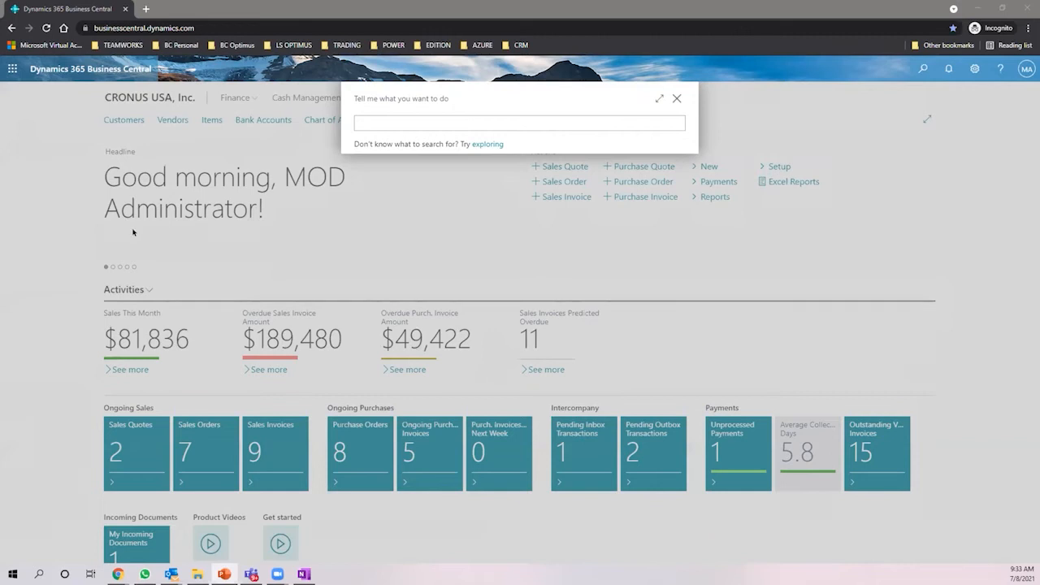
pyautogui.click(491, 124)
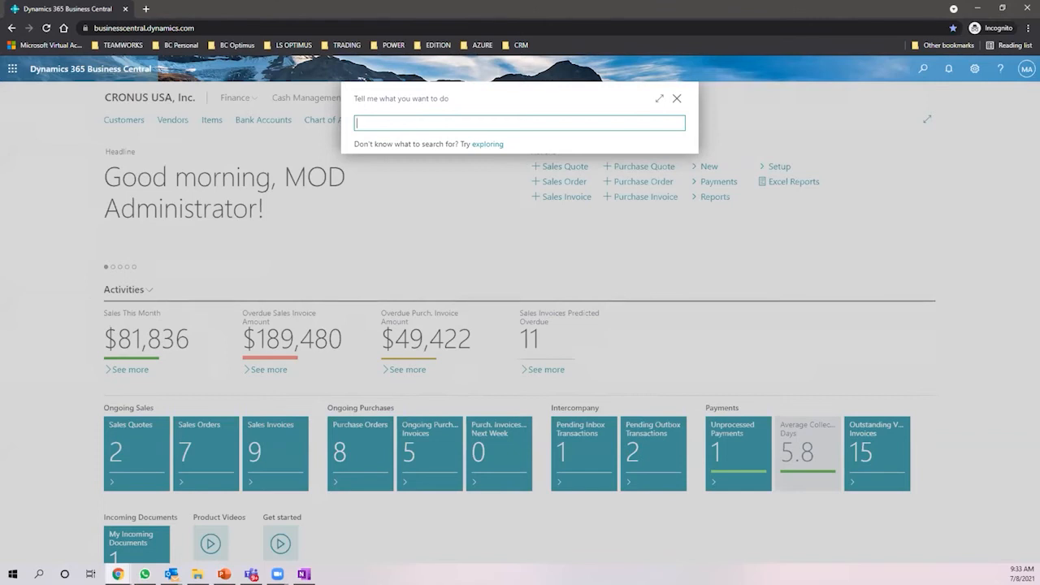
pyautogui.hotkey('alt', 'Tab')
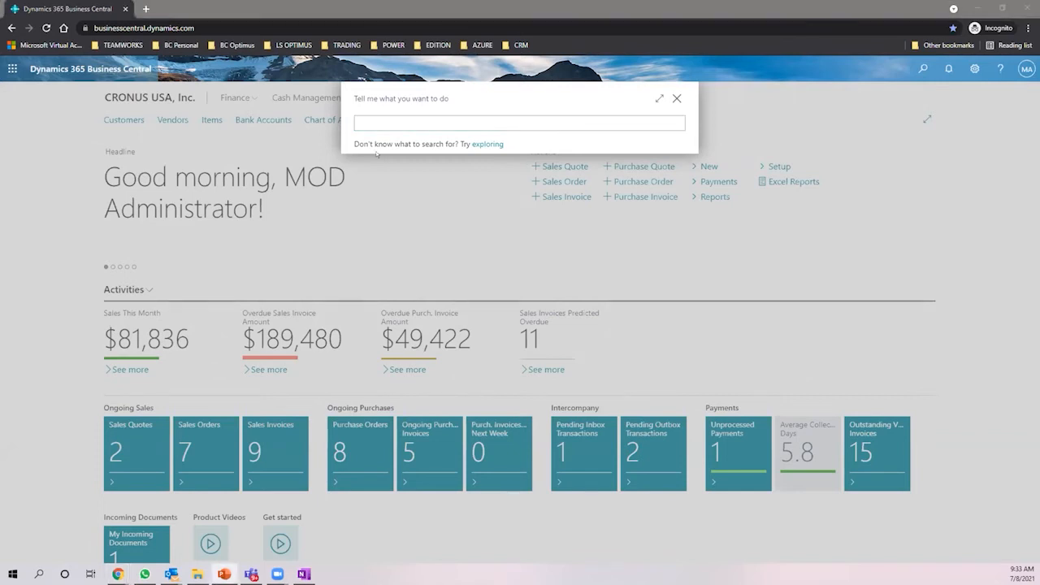
pyautogui.click(386, 118)
pyautogui.write('late')
pyautogui.write('payment predi')
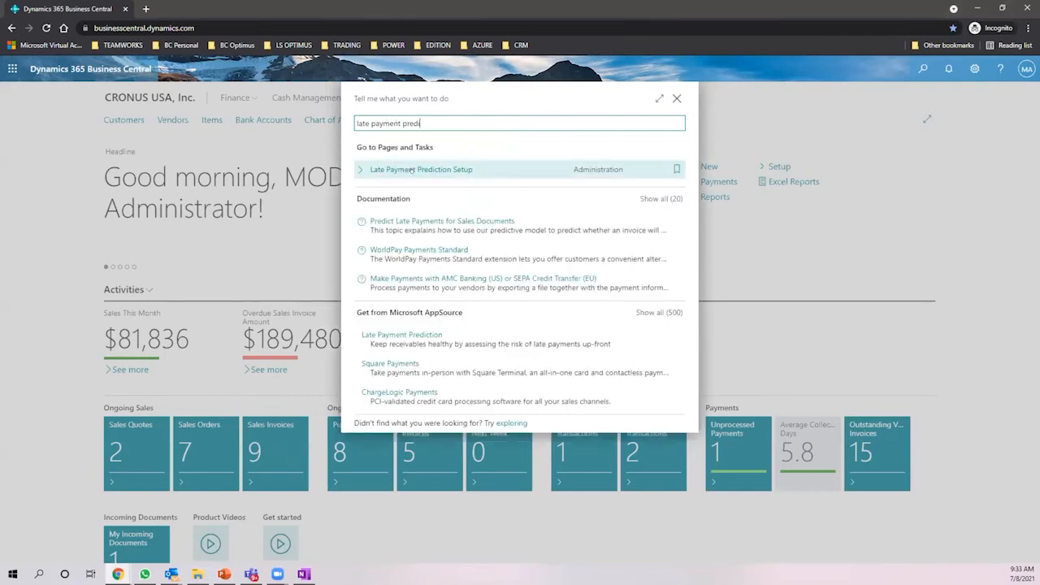
pyautogui.click(412, 169)
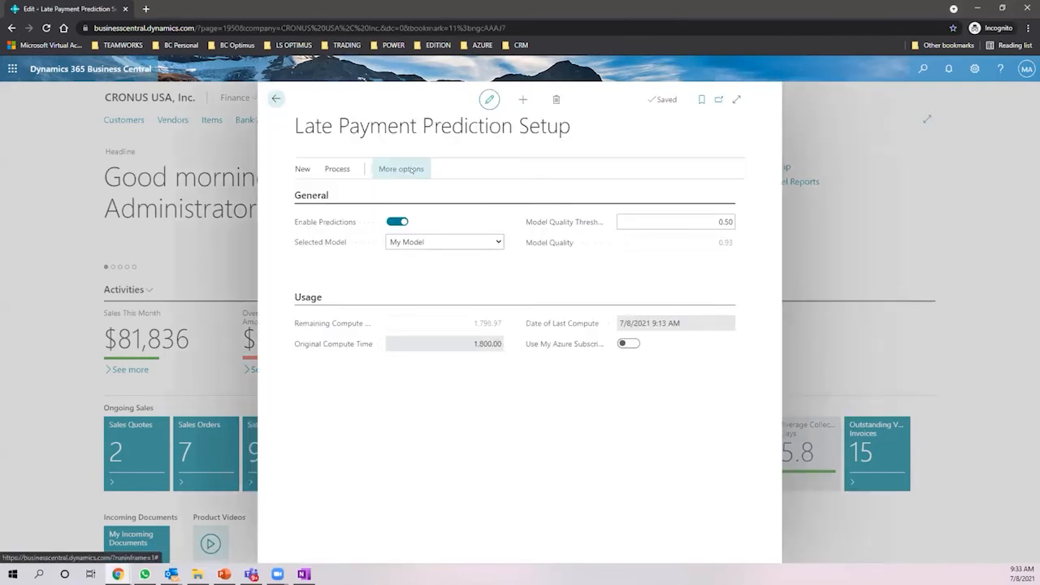
# - From the setup page's Process actions, choose New > Open Azure AI Gallery in a new tab
pyautogui.click(328, 185)
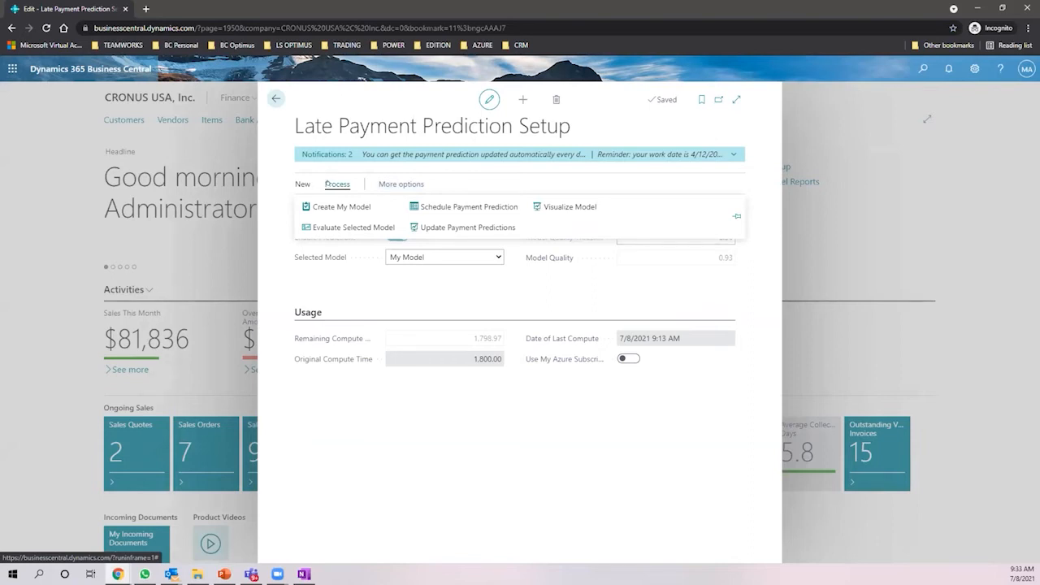
pyautogui.click(301, 183)
pyautogui.click(376, 205)
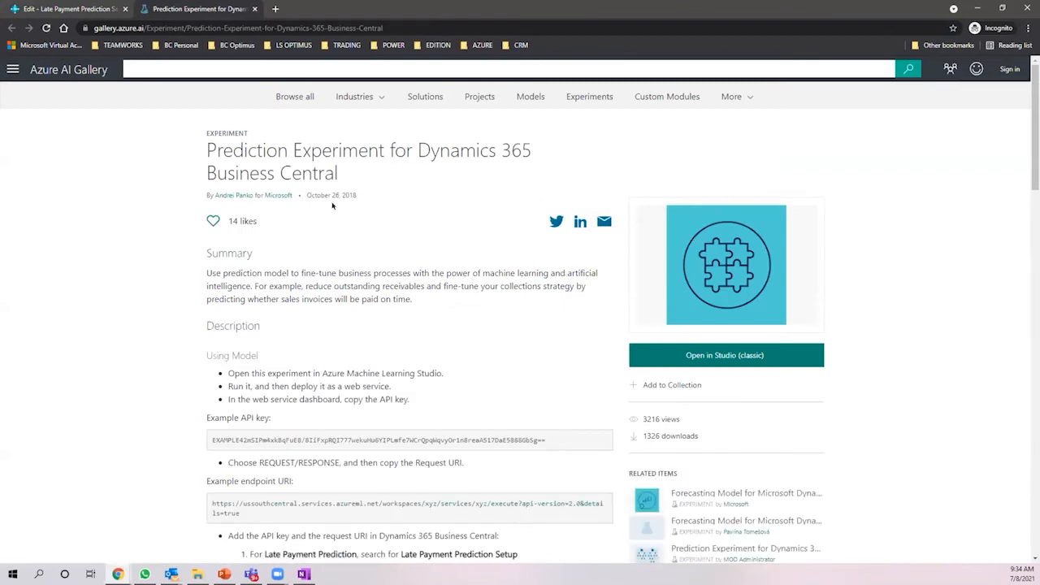
# - Open the experiment in Machine Learning Studio (classic), then return to the gallery experiment page
pyautogui.scroll(-2, 195, 127)
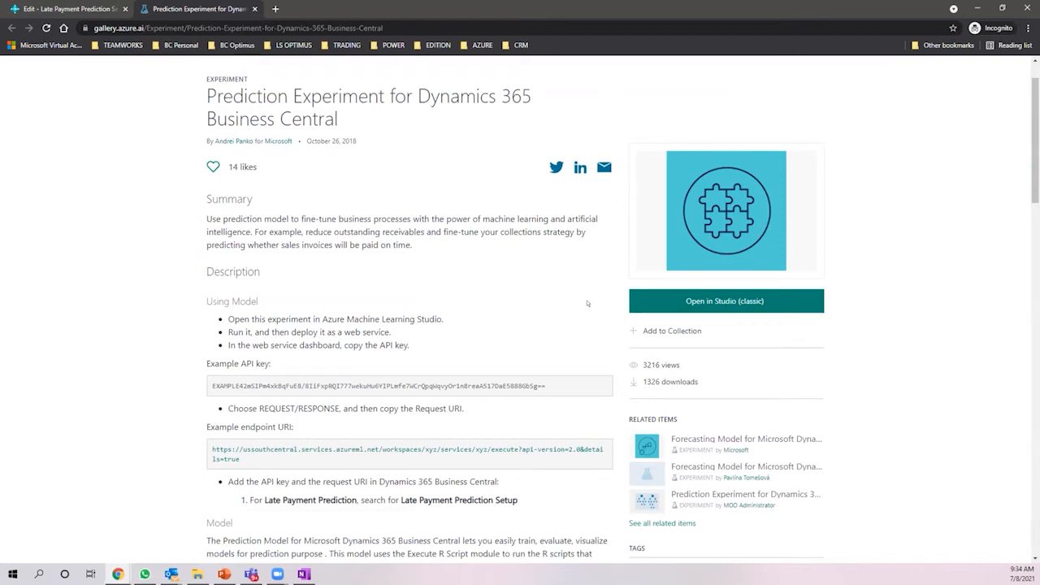
pyautogui.click(664, 294)
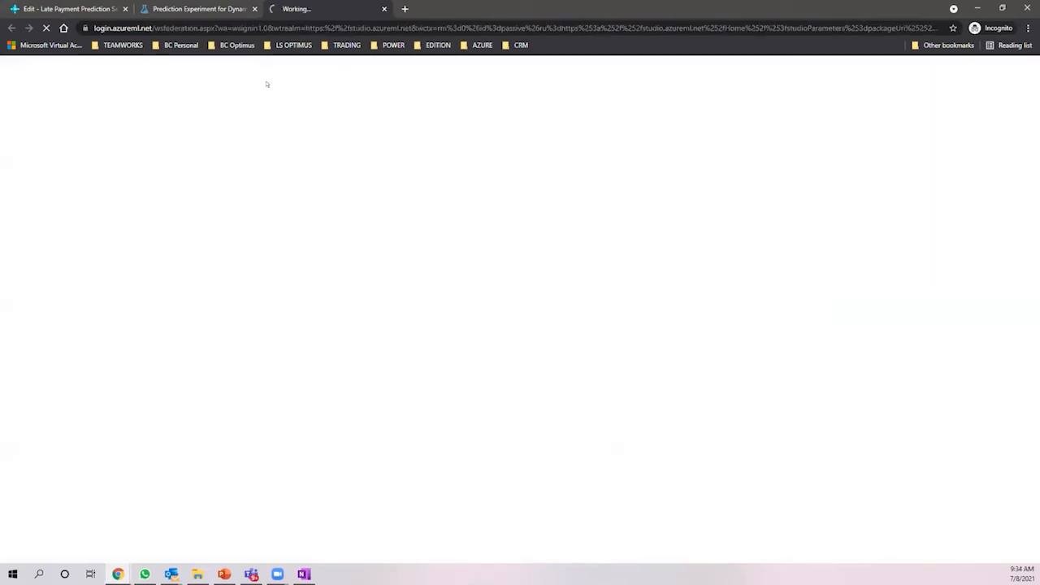
pyautogui.click(206, 7)
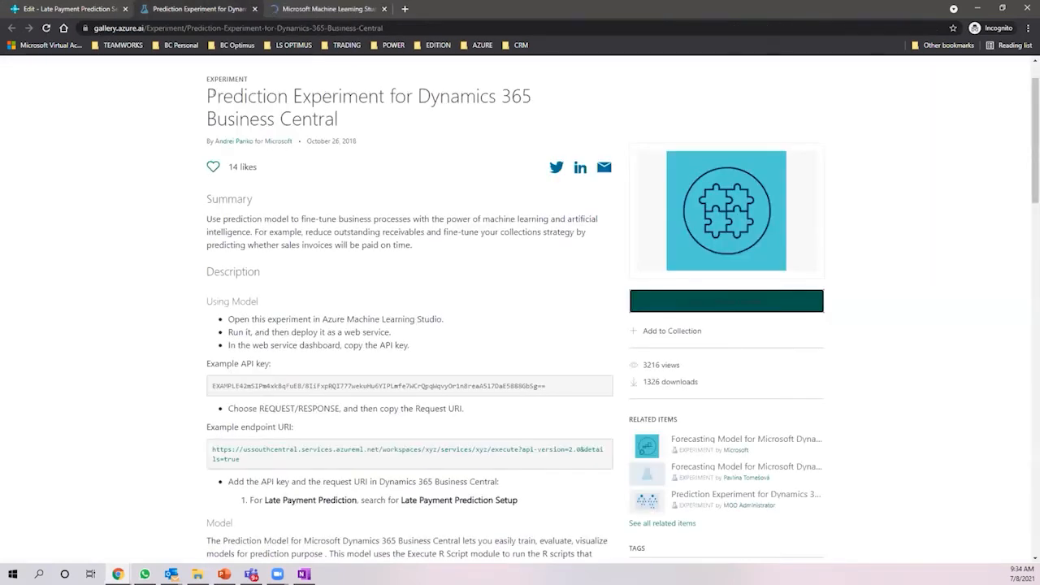
pyautogui.moveTo(206, 95); pyautogui.dragTo(423, 110)
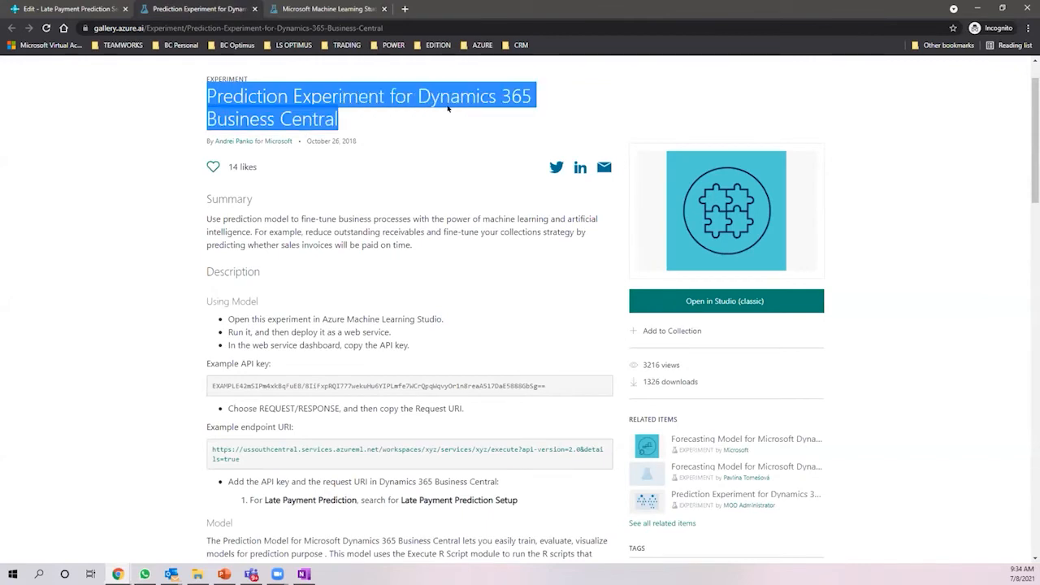
# - Scroll down the experiment page and list all its related gallery items
pyautogui.scroll(1, 396, 130)
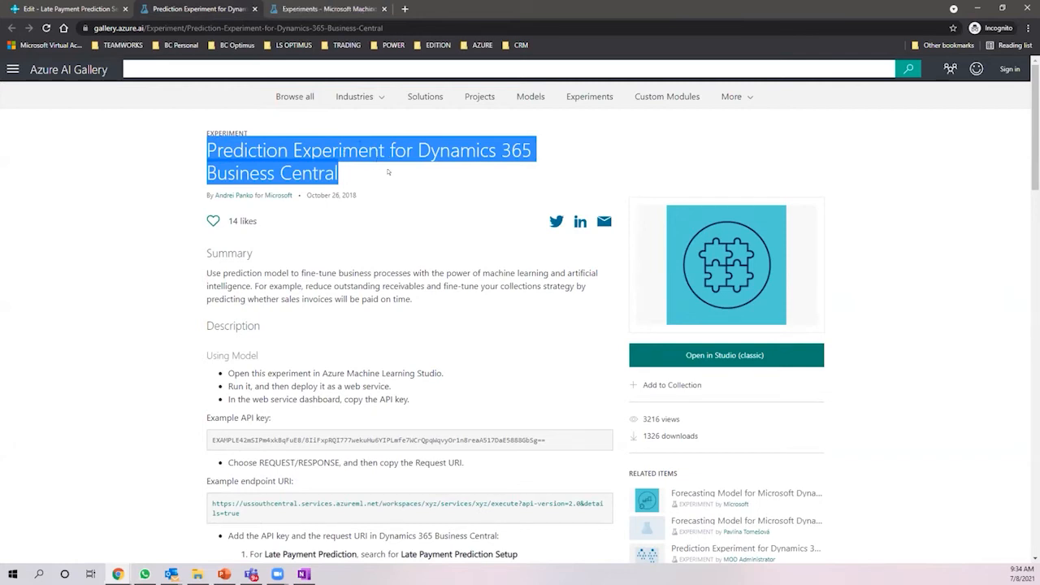
pyautogui.scroll(-1, 389, 171)
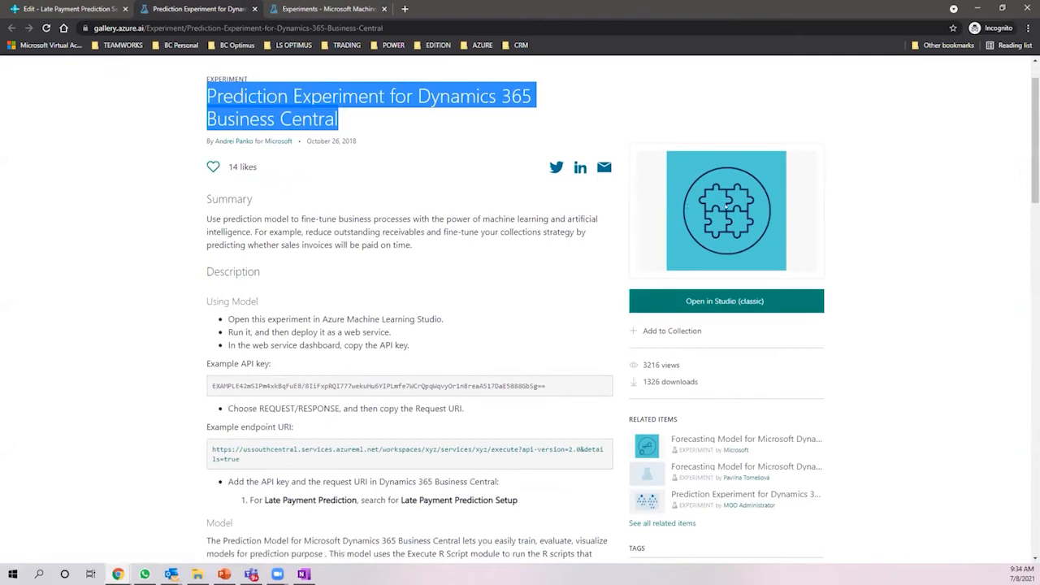
pyautogui.scroll(-3, 332, 232)
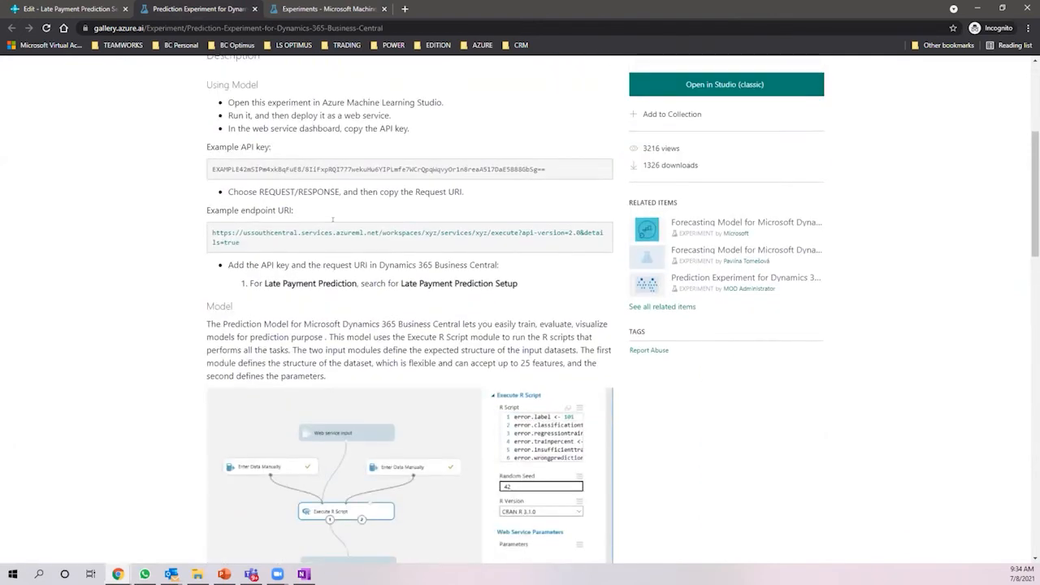
pyautogui.scroll(-1, 263, 249)
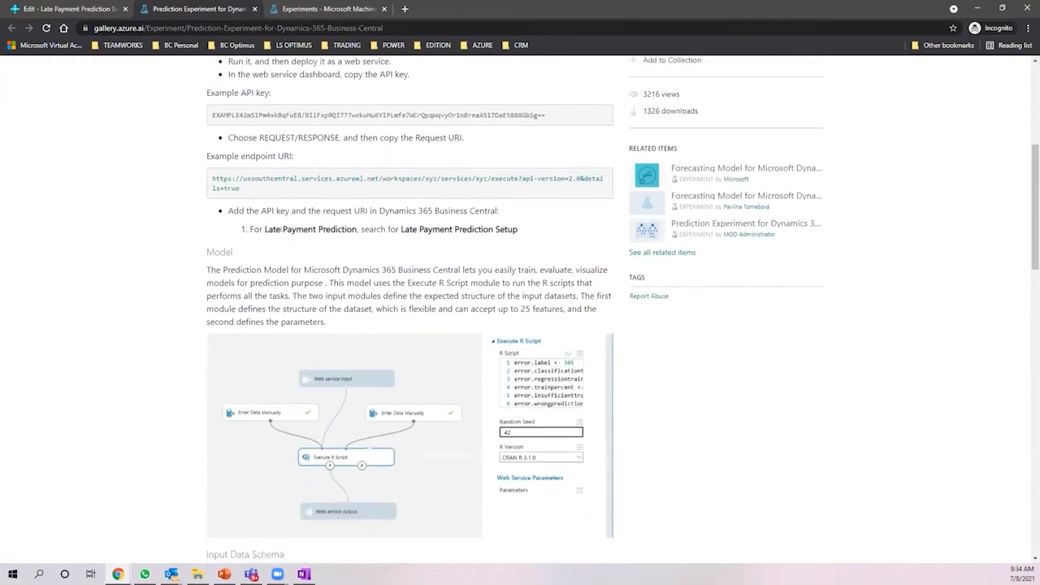
pyautogui.scroll(1, 282, 233)
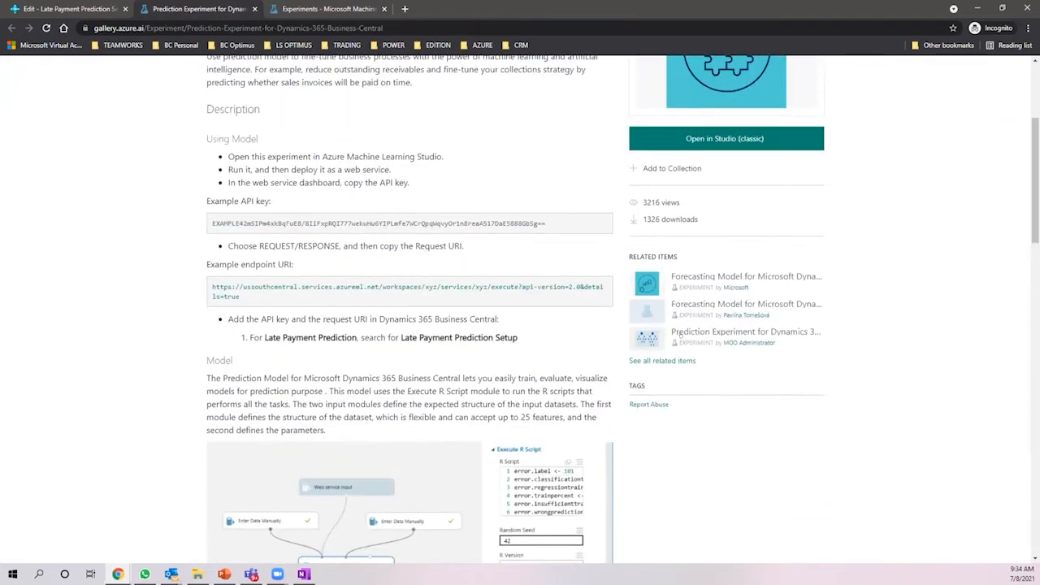
pyautogui.click(681, 360)
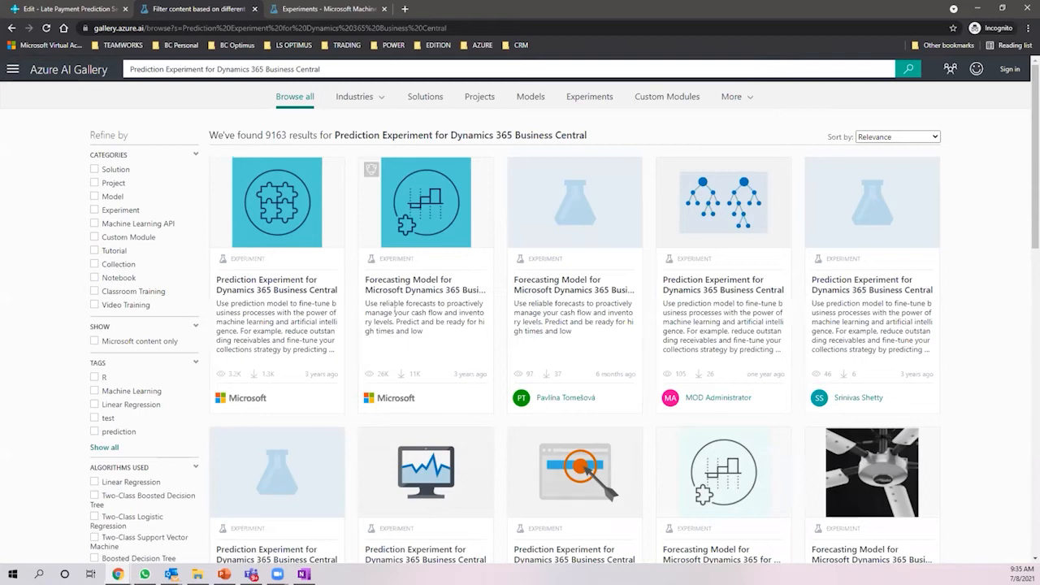
# - Browse the gallery search results, reading the forecasting experiments' descriptions
pyautogui.moveTo(411, 312); pyautogui.dragTo(434, 322)
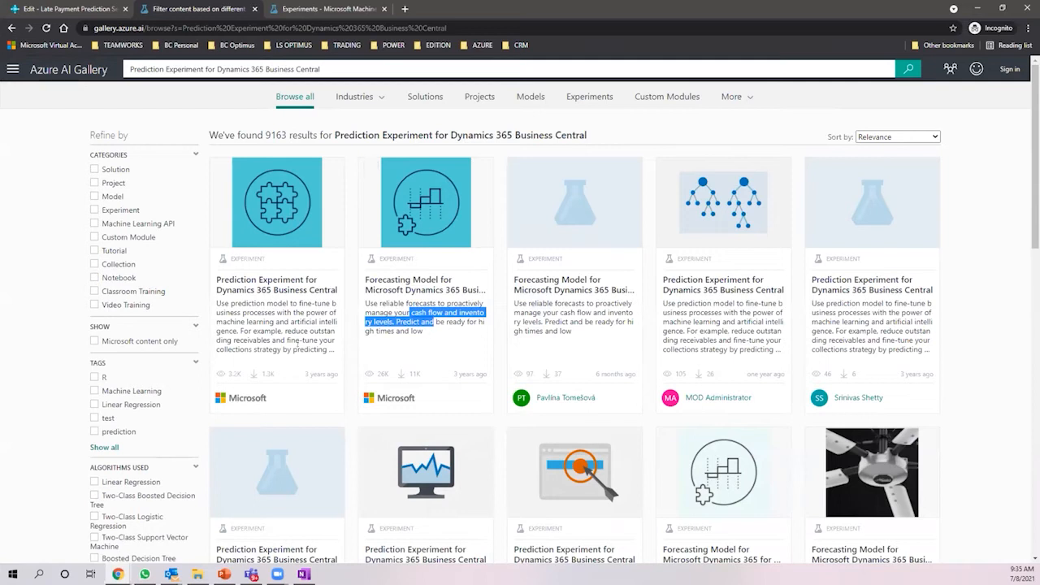
pyautogui.moveTo(241, 331); pyautogui.dragTo(335, 340)
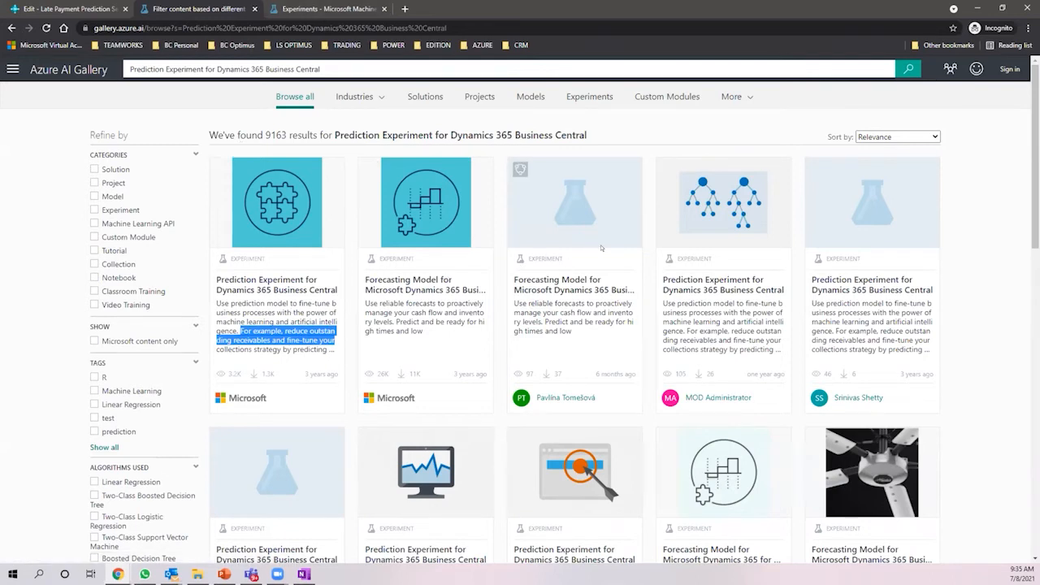
pyautogui.scroll(-2, 602, 244)
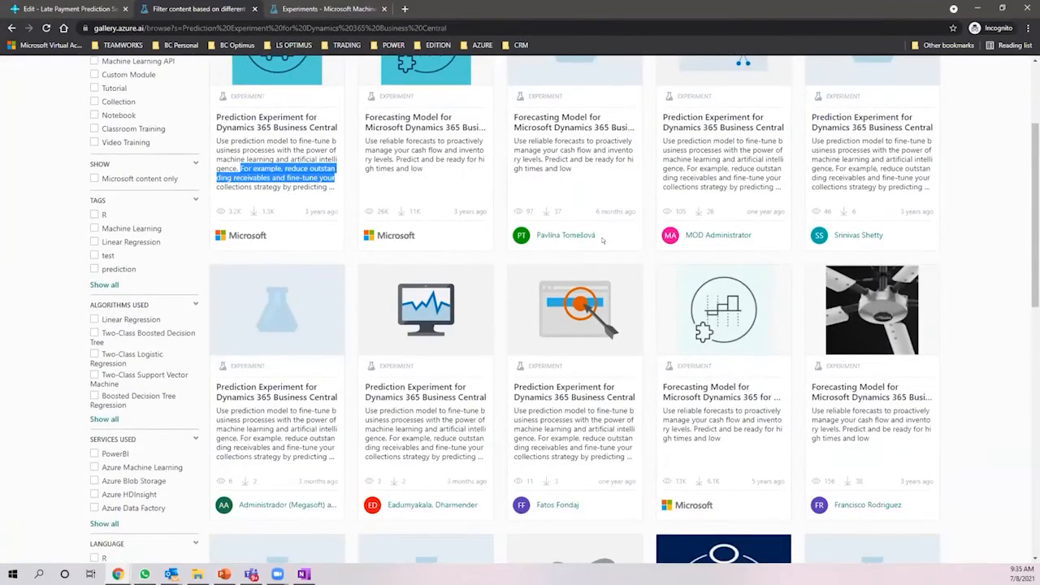
pyautogui.scroll(-1, 603, 236)
pyautogui.scroll(-1, 602, 235)
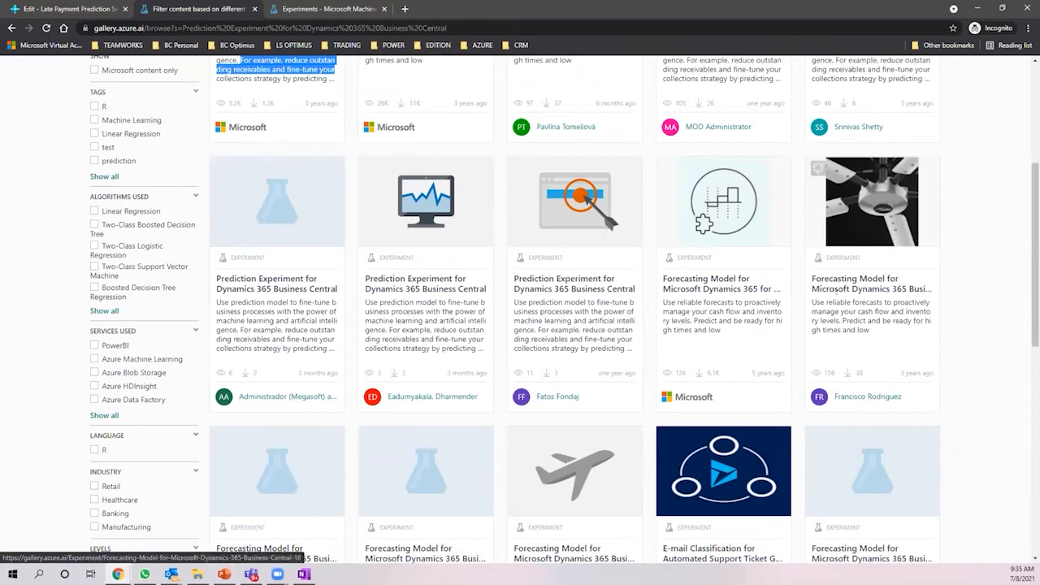
pyautogui.moveTo(894, 321); pyautogui.dragTo(926, 312)
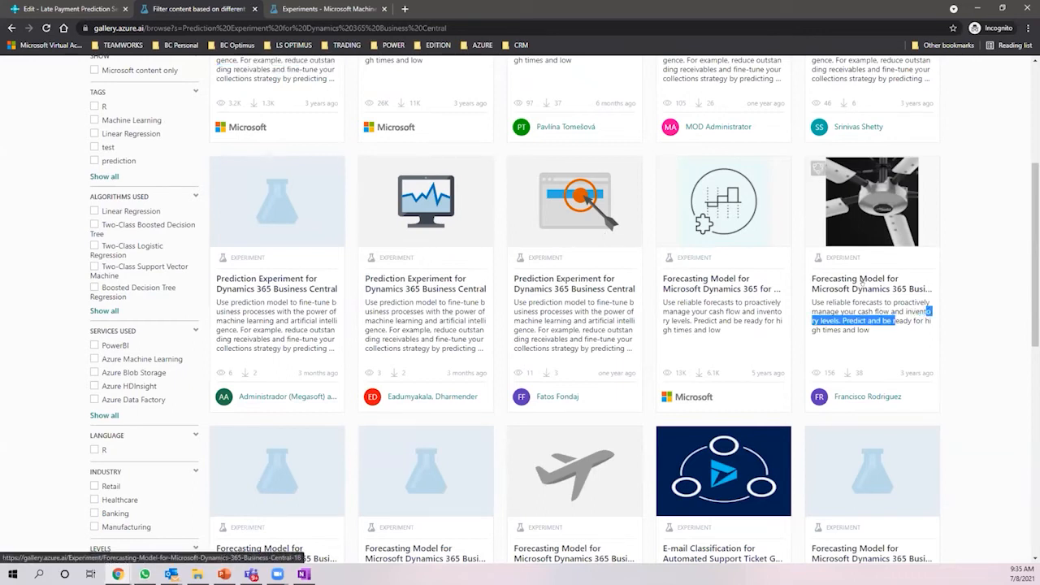
# - Open the Forecasting Model for Microsoft Dynamics 365 Business Central page and review its title and summary
pyautogui.click(861, 280)
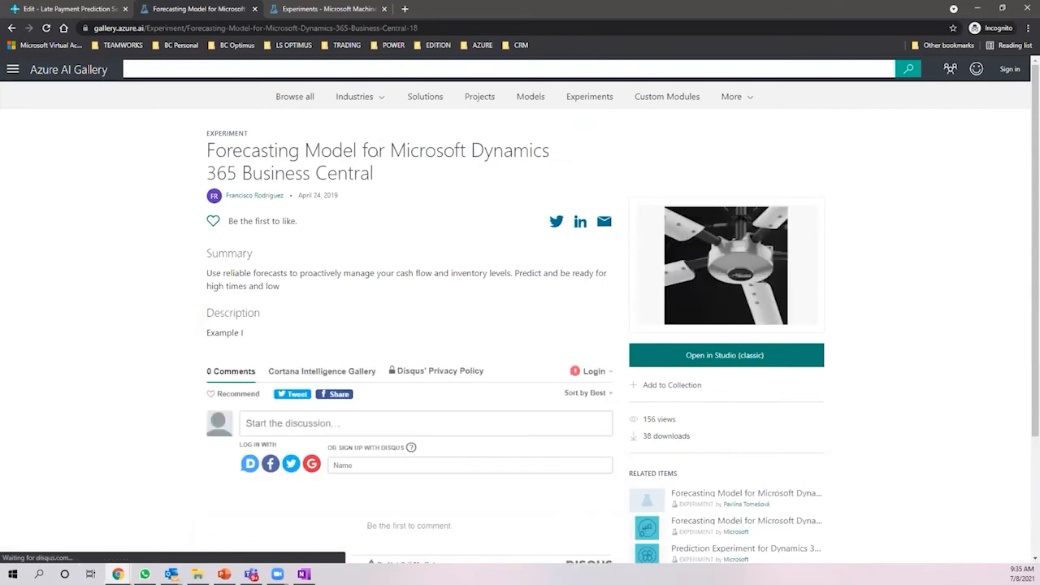
pyautogui.moveTo(299, 153); pyautogui.dragTo(492, 174)
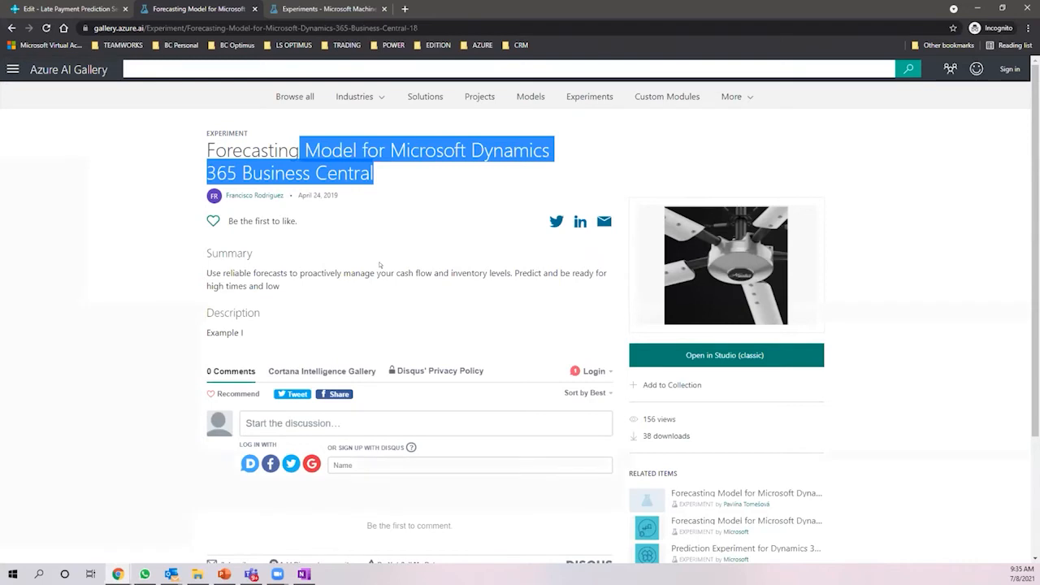
pyautogui.scroll(-2, 382, 266)
pyautogui.scroll(2, 394, 260)
pyautogui.moveTo(450, 274); pyautogui.dragTo(682, 252)
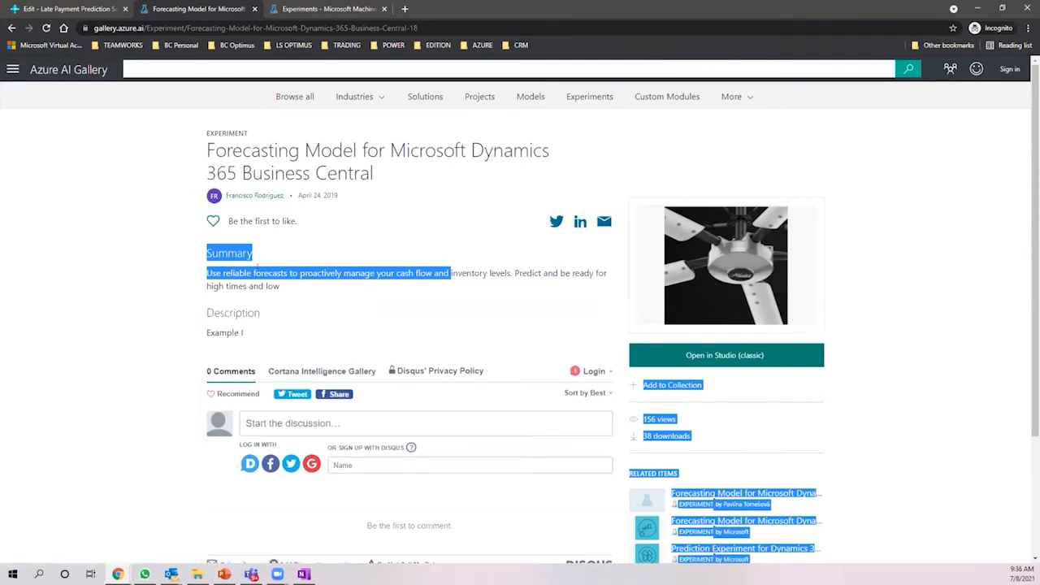
pyautogui.click(325, 9)
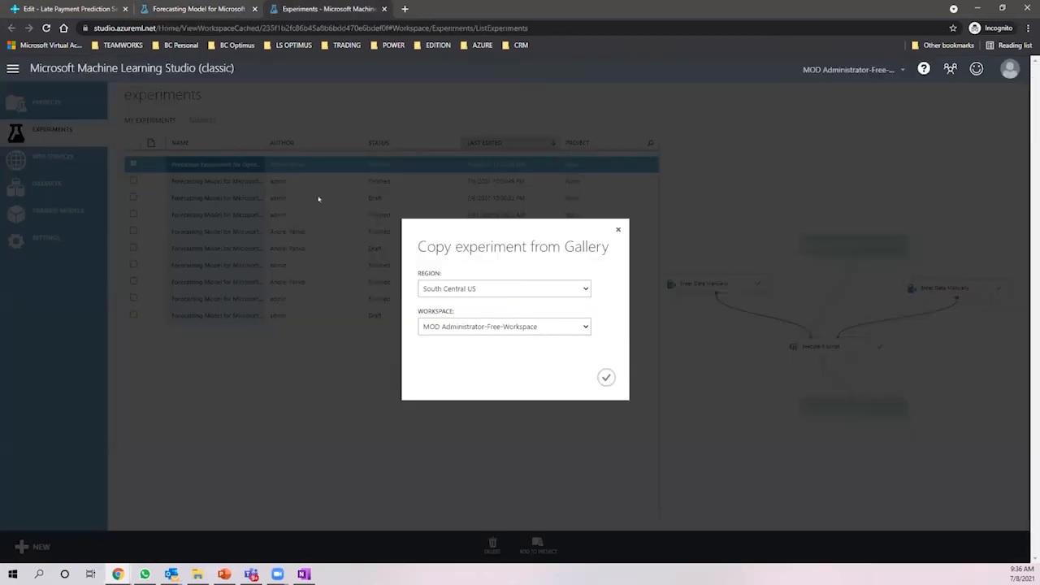
# - Confirm copying the gallery experiment into the workspace and select its Execute R Script module
pyautogui.click(608, 380)
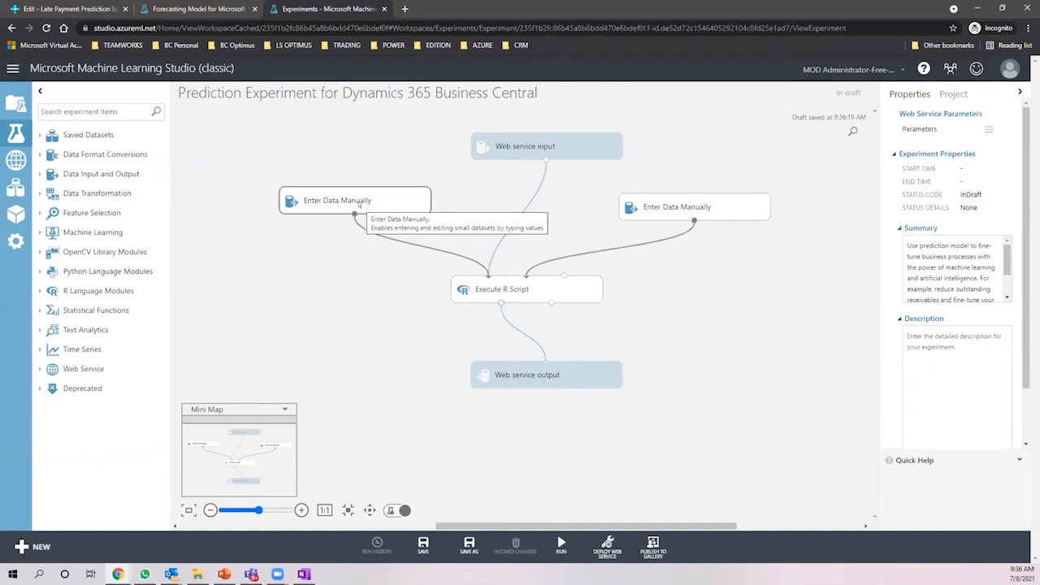
pyautogui.click(498, 291)
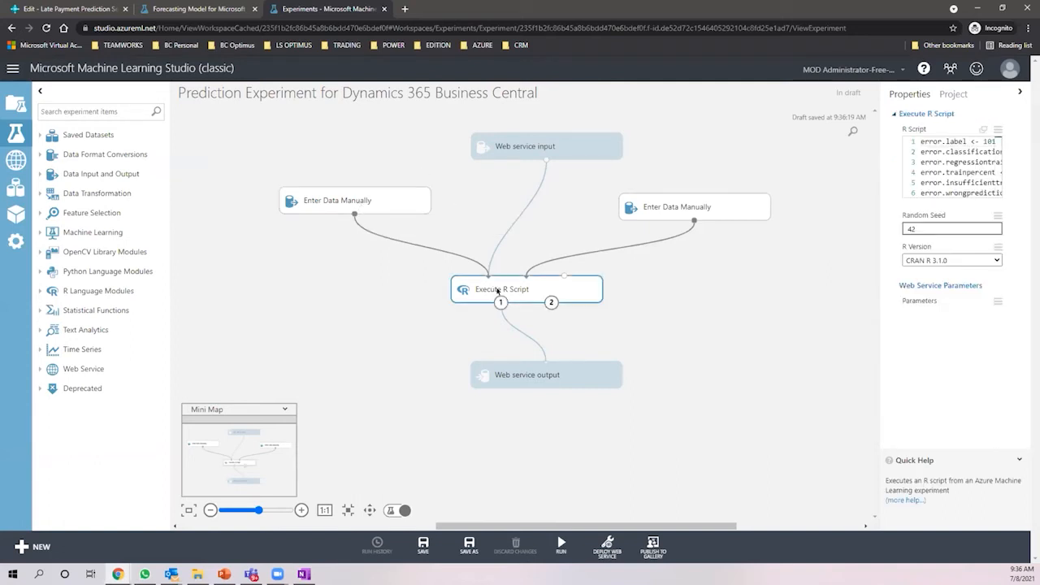
pyautogui.click(926, 142)
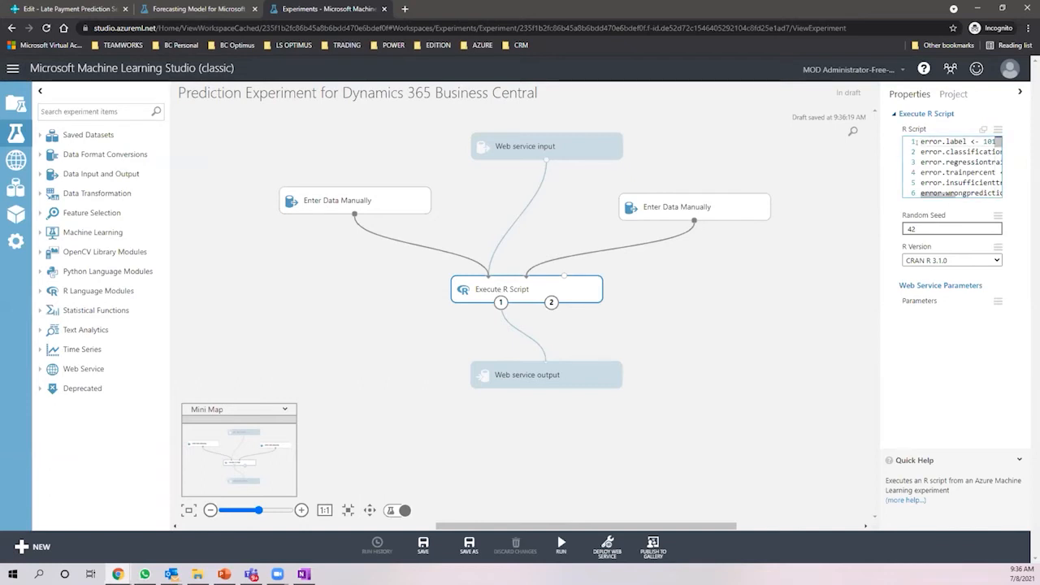
pyautogui.scroll(-3, 898, 196)
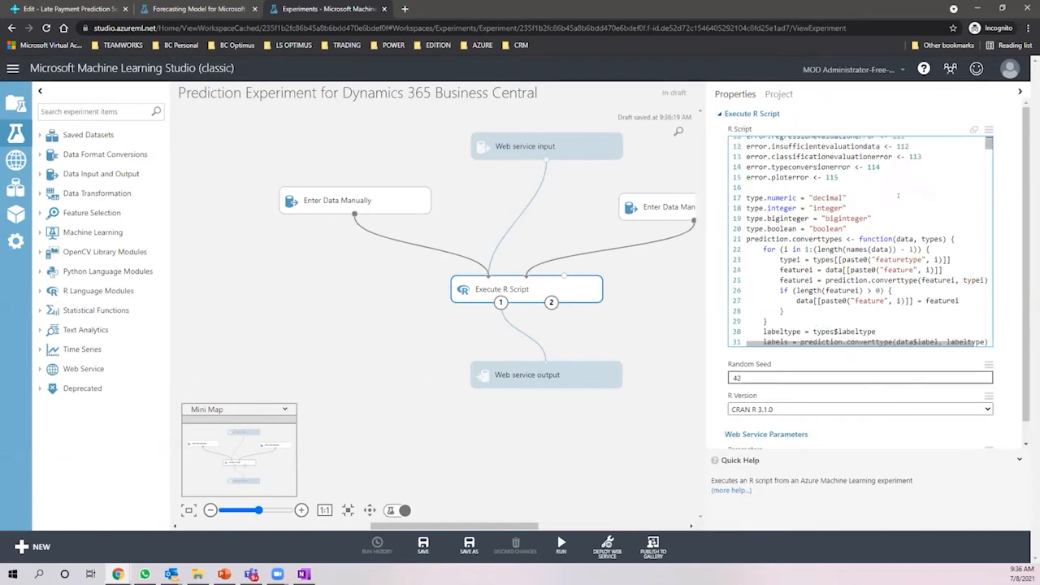
pyautogui.scroll(-1, 898, 196)
pyautogui.scroll(-5, 898, 196)
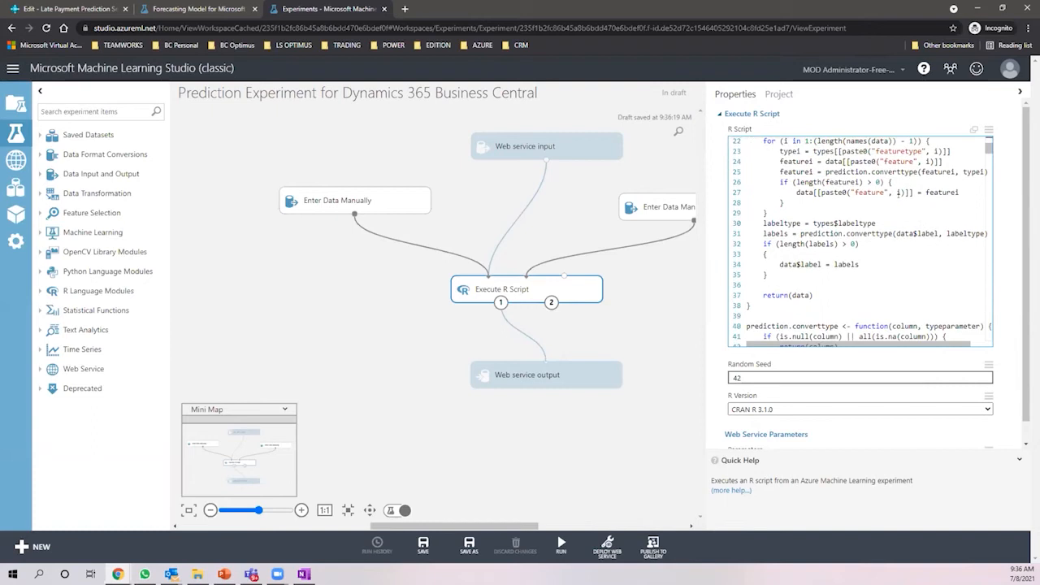
pyautogui.scroll(-1, 897, 196)
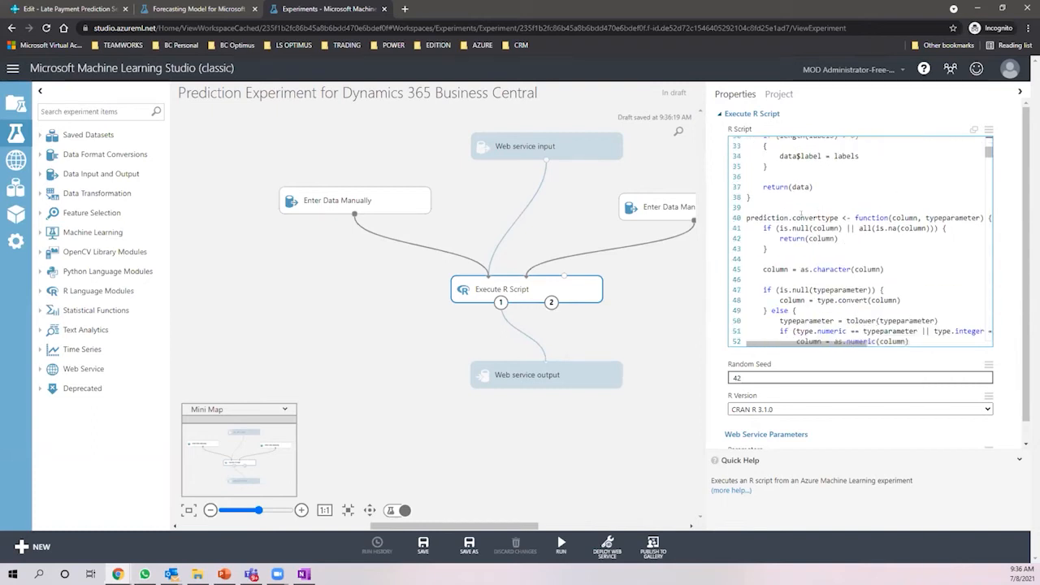
pyautogui.scroll(-1, 902, 207)
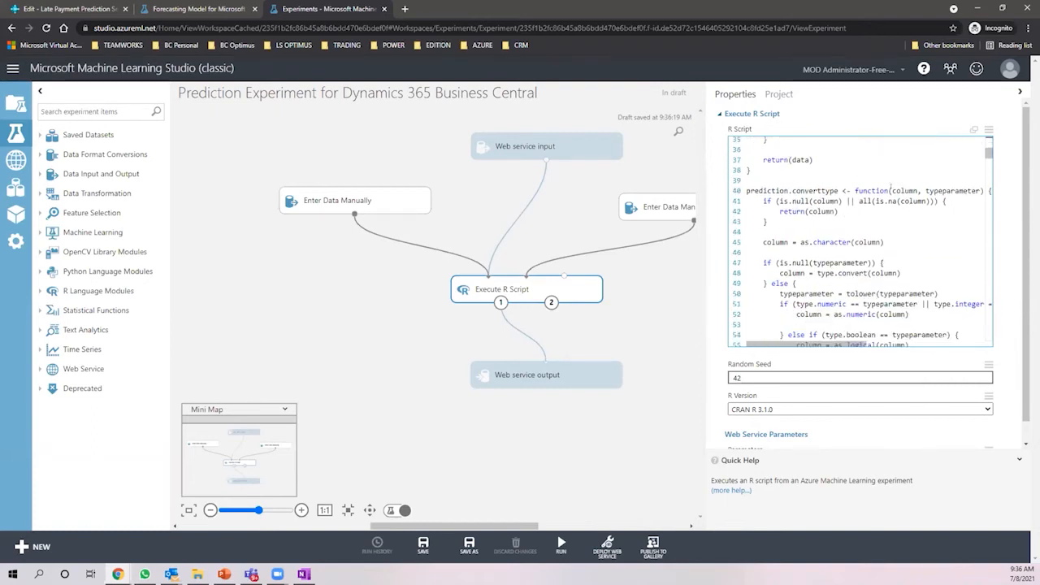
pyautogui.scroll(-2, 863, 193)
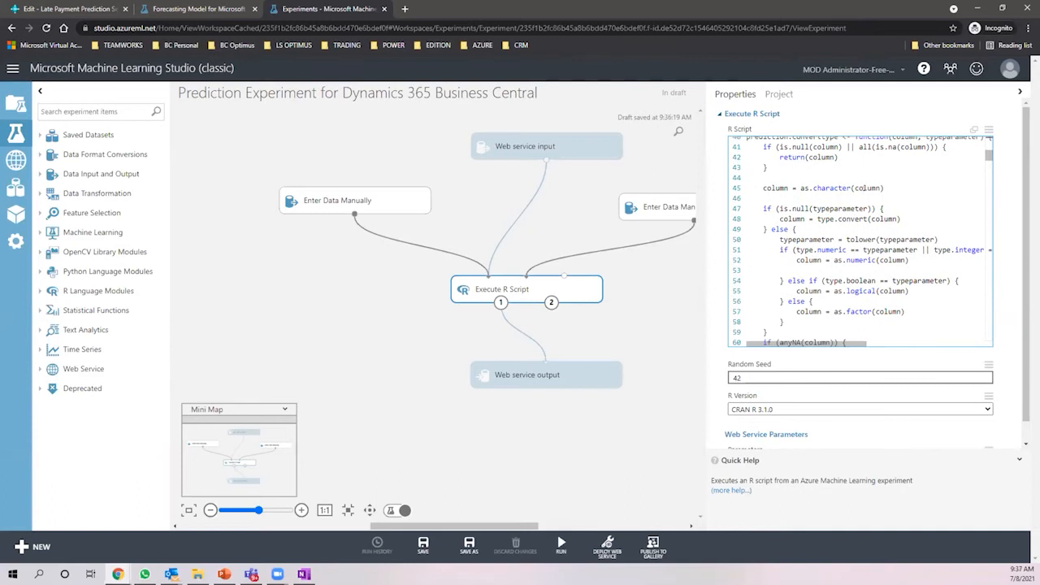
pyautogui.scroll(-5, 867, 190)
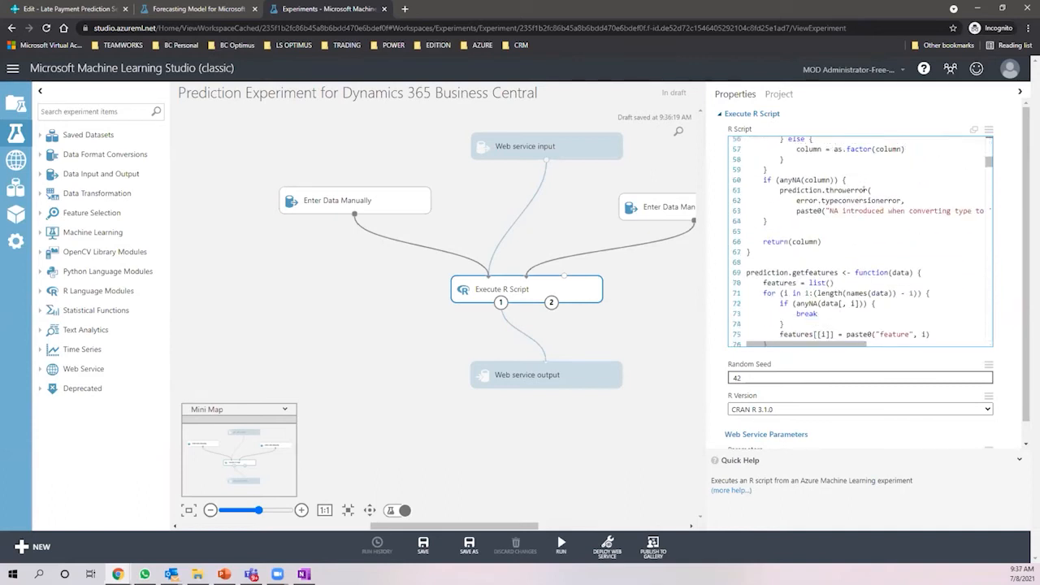
pyautogui.scroll(-2, 864, 189)
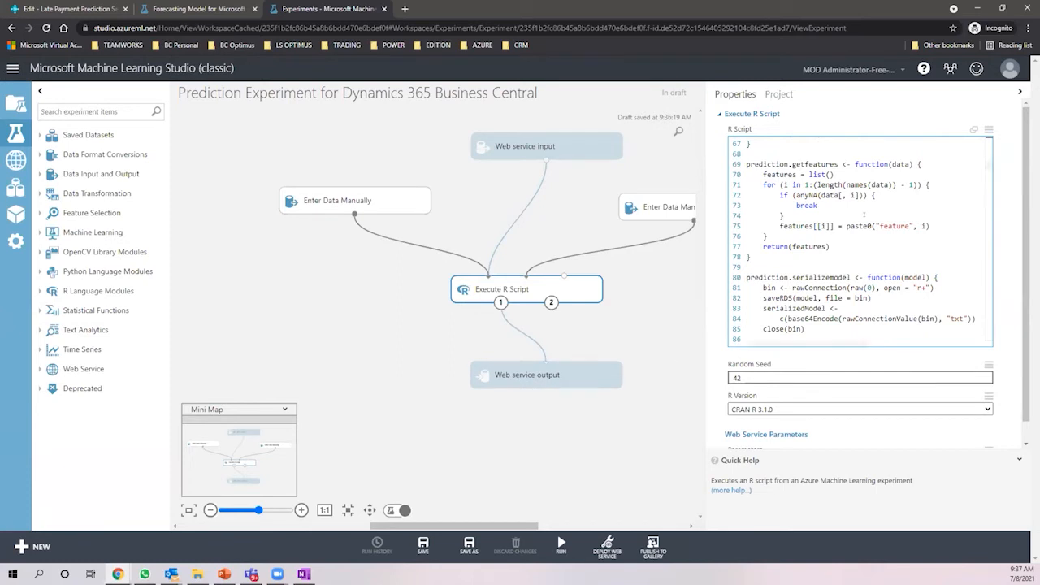
pyautogui.scroll(-5, 809, 246)
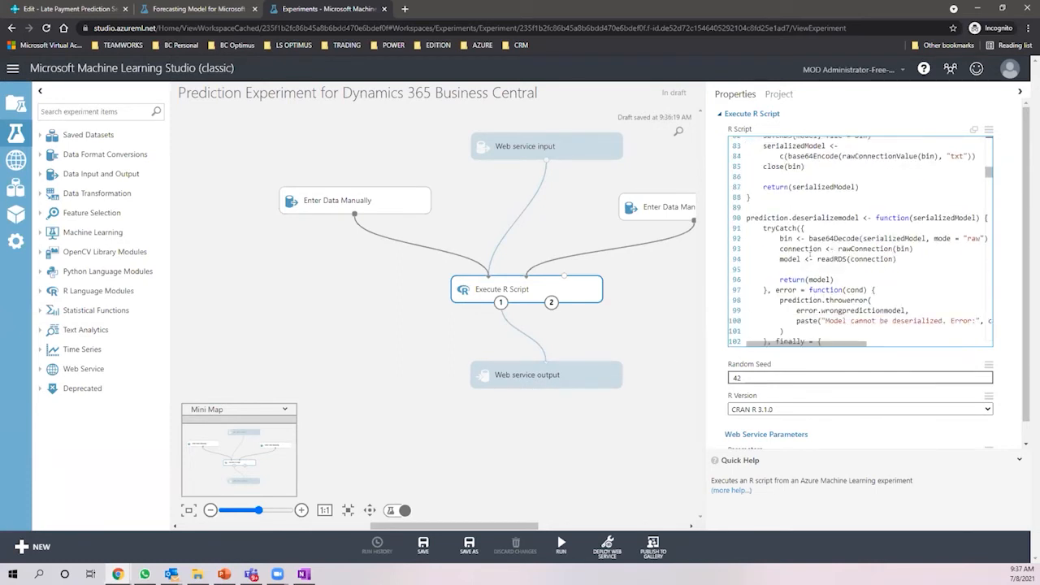
pyautogui.scroll(-2, 810, 256)
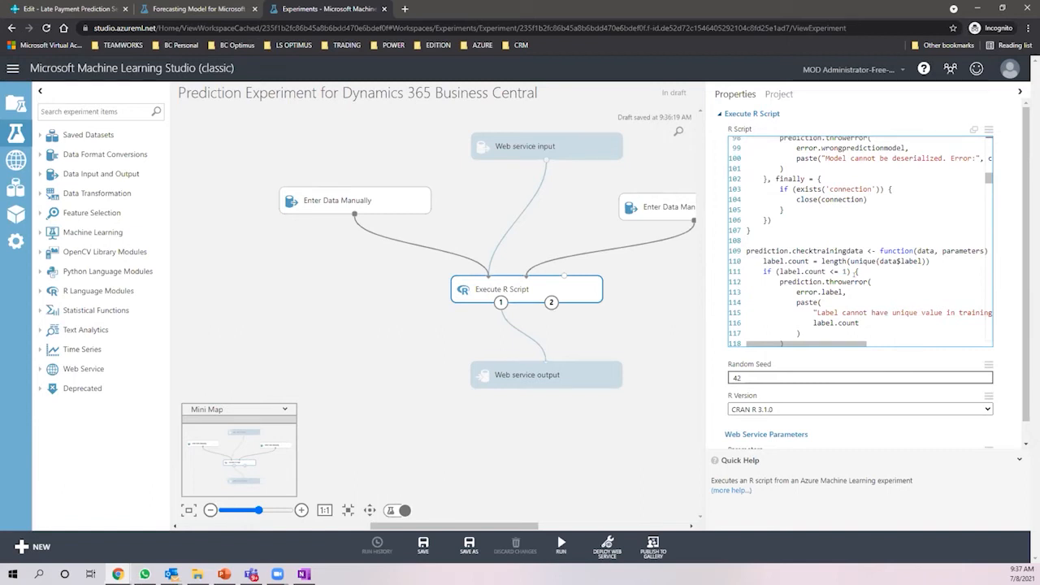
pyautogui.scroll(-3, 836, 272)
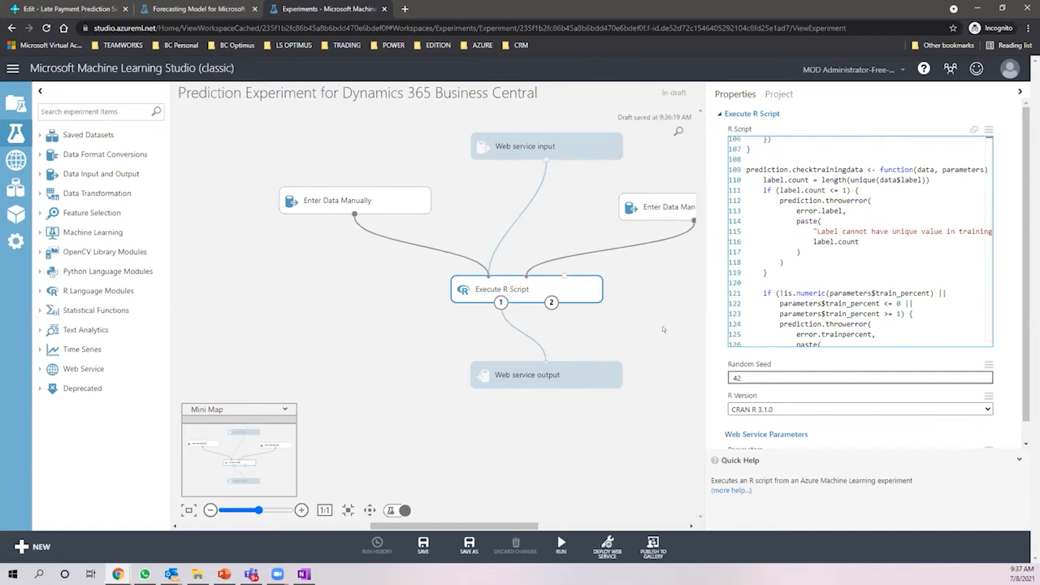
pyautogui.scroll(-2, 860, 241)
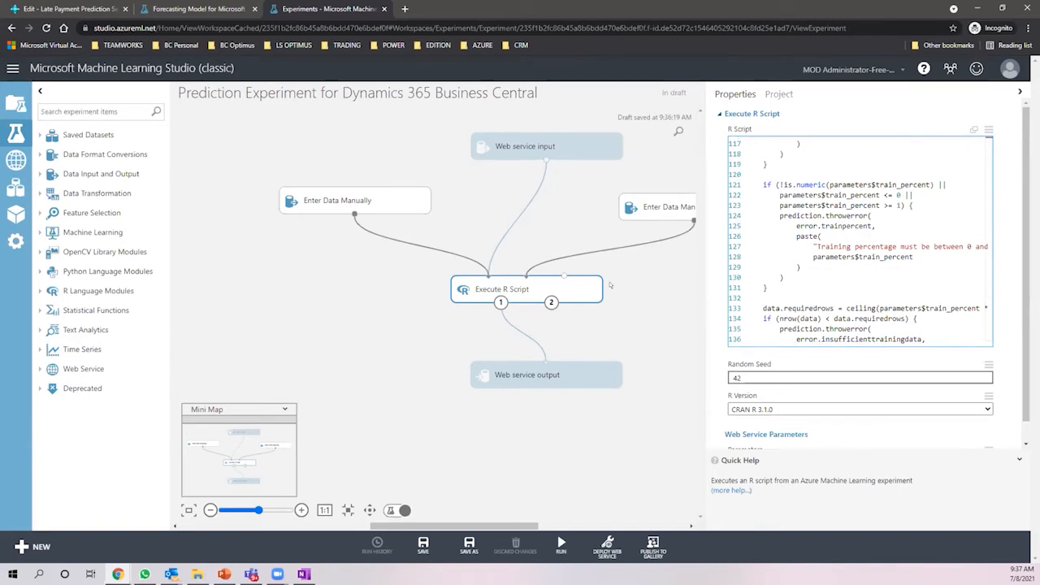
pyautogui.click(396, 343)
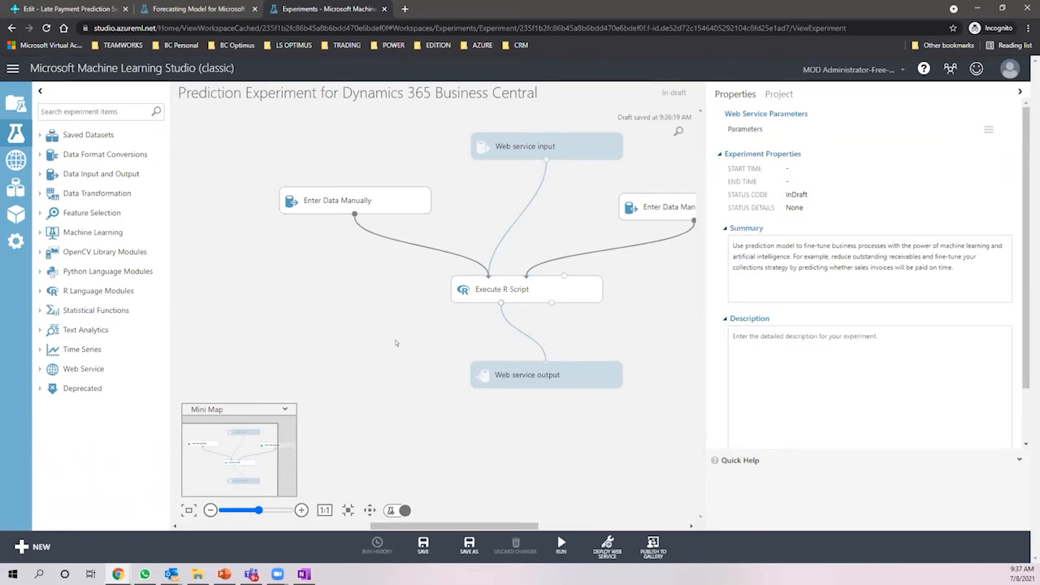
# - Run the prediction experiment until it shows Finished, then deploy it as a web service
pyautogui.moveTo(553, 554)
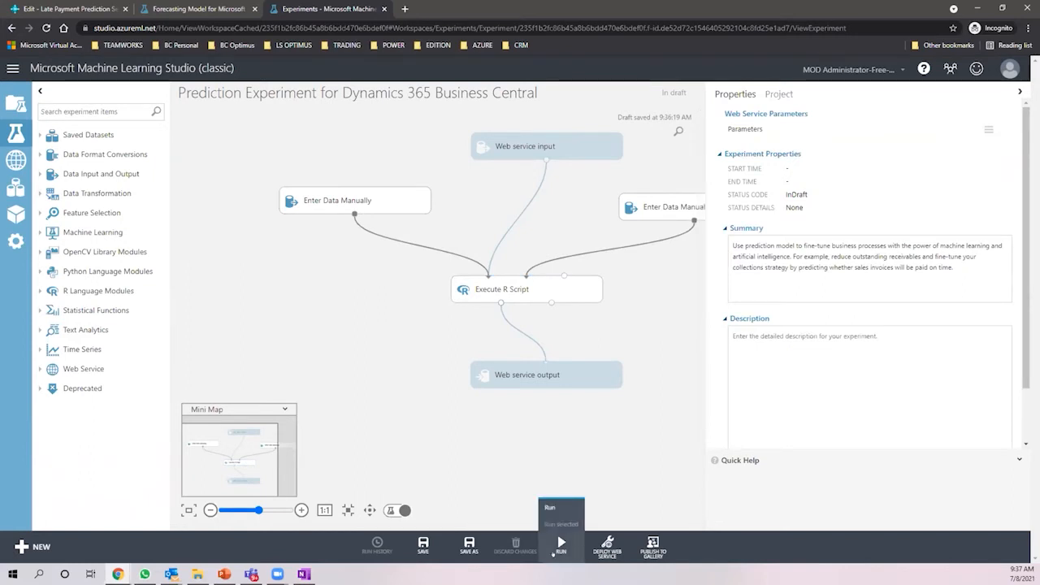
pyautogui.click(561, 542)
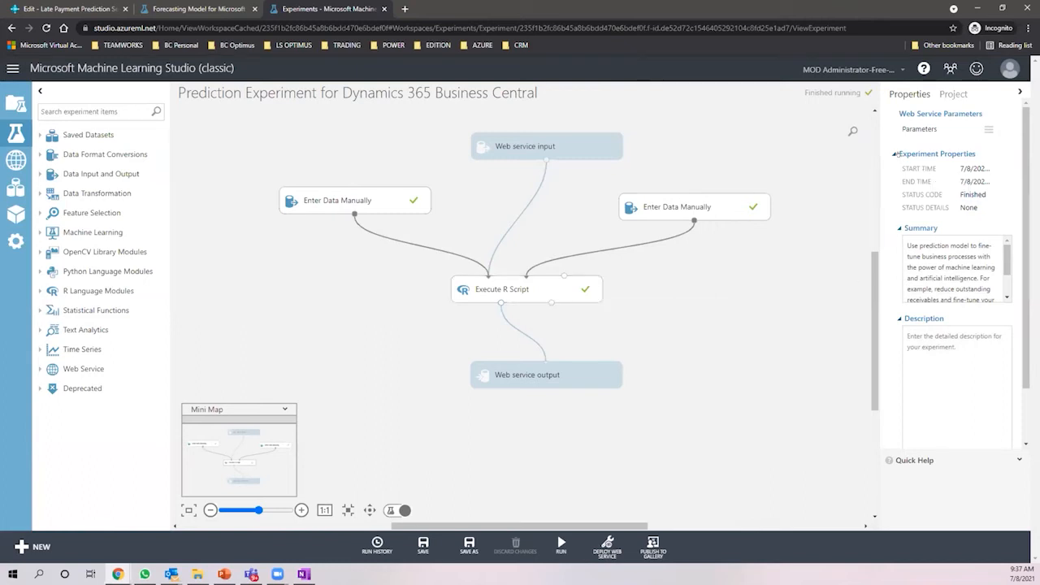
pyautogui.doubleClick(976, 192)
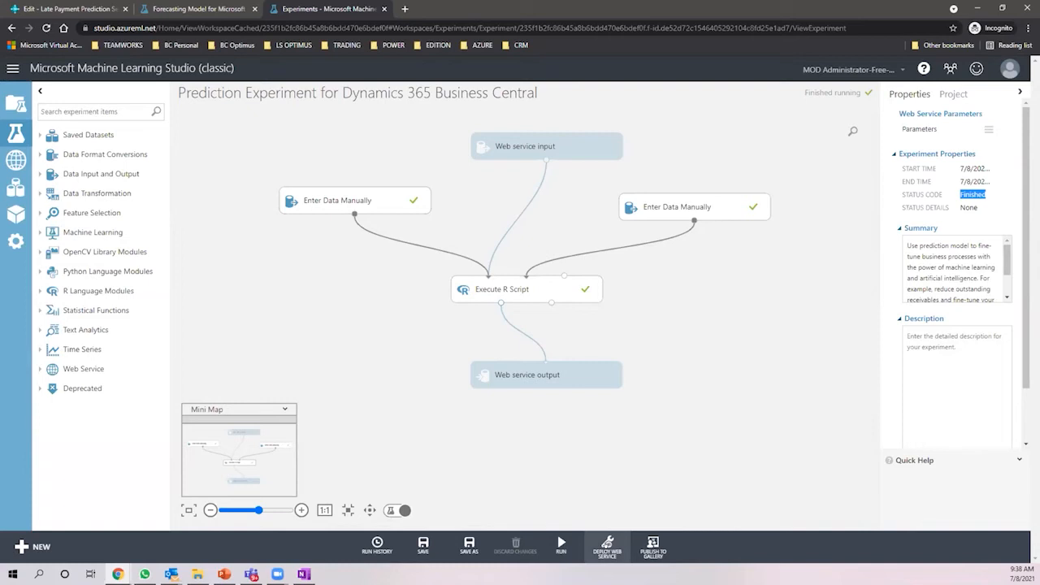
pyautogui.click(607, 546)
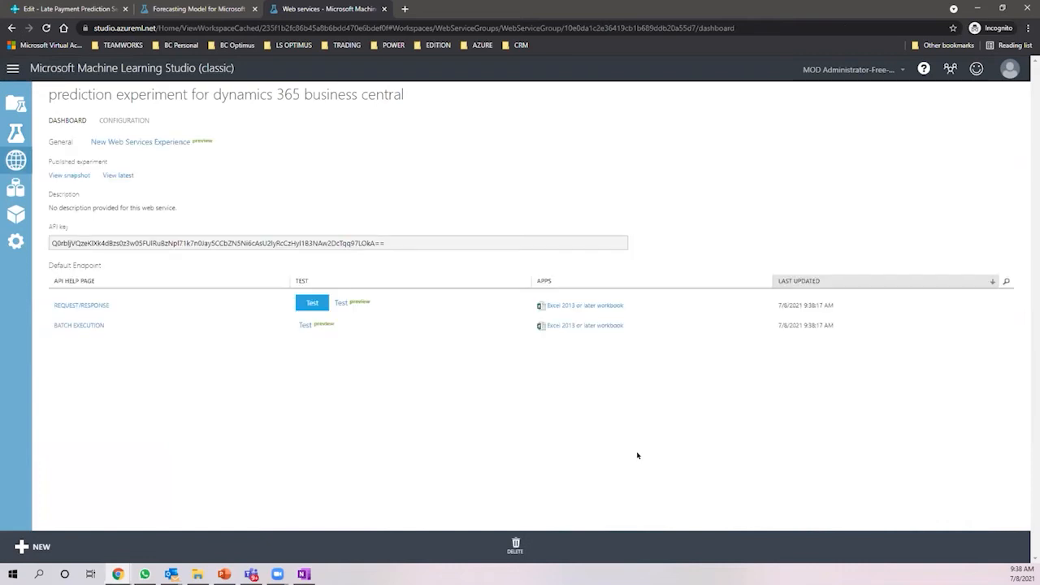
# - Inspect the web service's API key and Request/Response help page, selecting the request URI
pyautogui.click(159, 247)
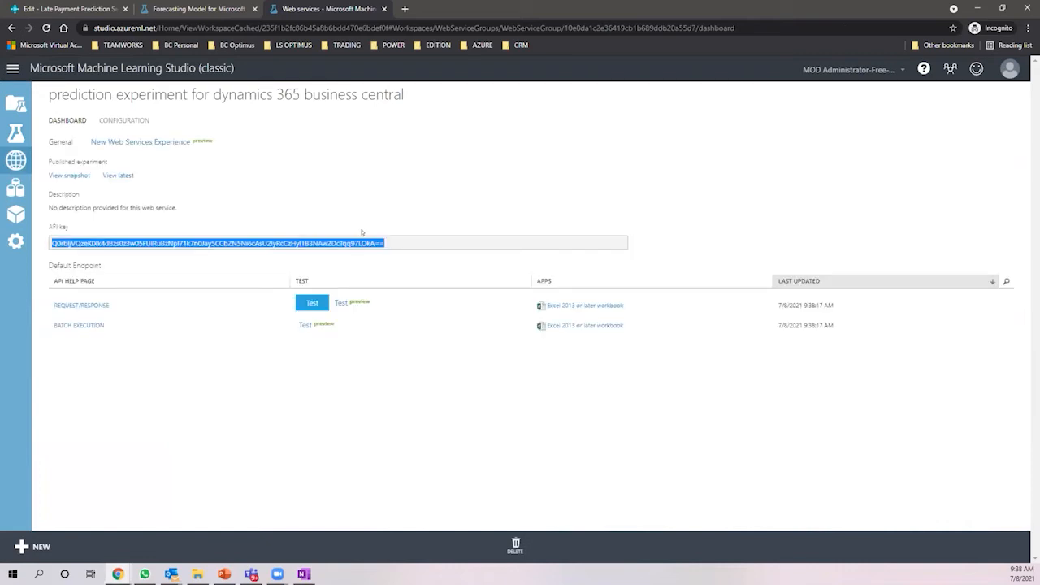
pyautogui.click(83, 304)
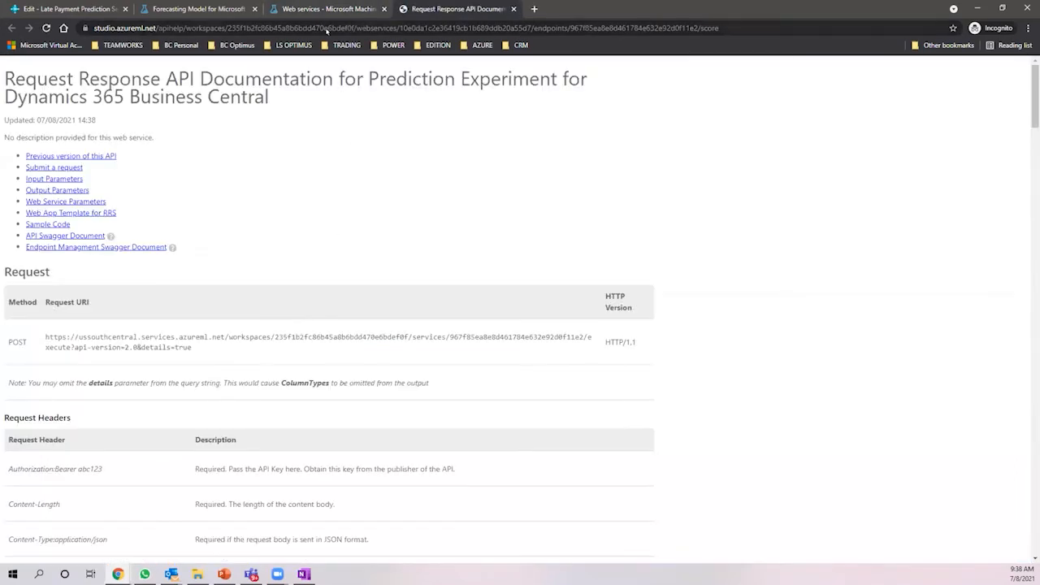
pyautogui.moveTo(190, 346); pyautogui.dragTo(33, 321)
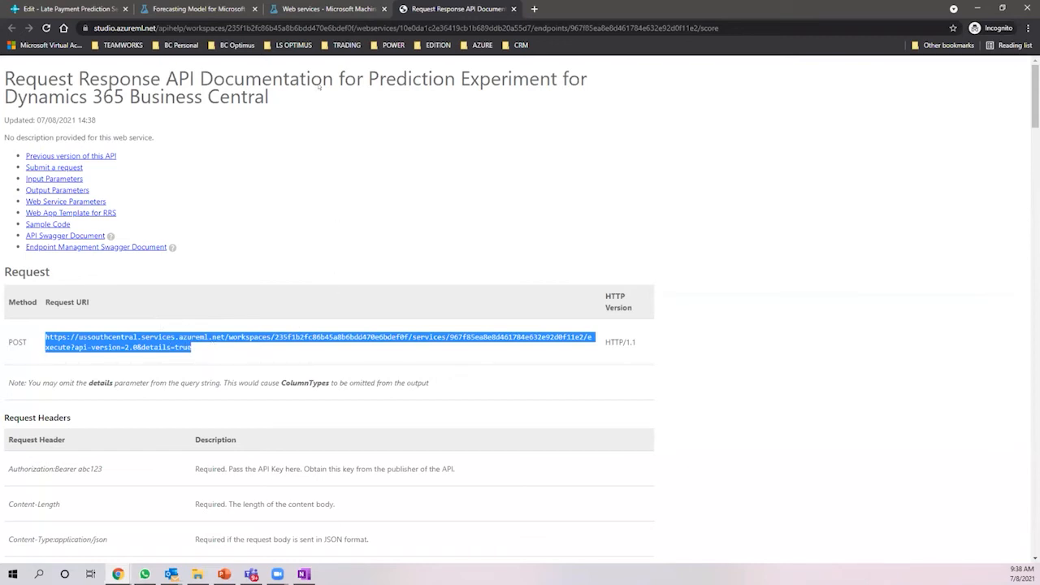
pyautogui.click(317, 6)
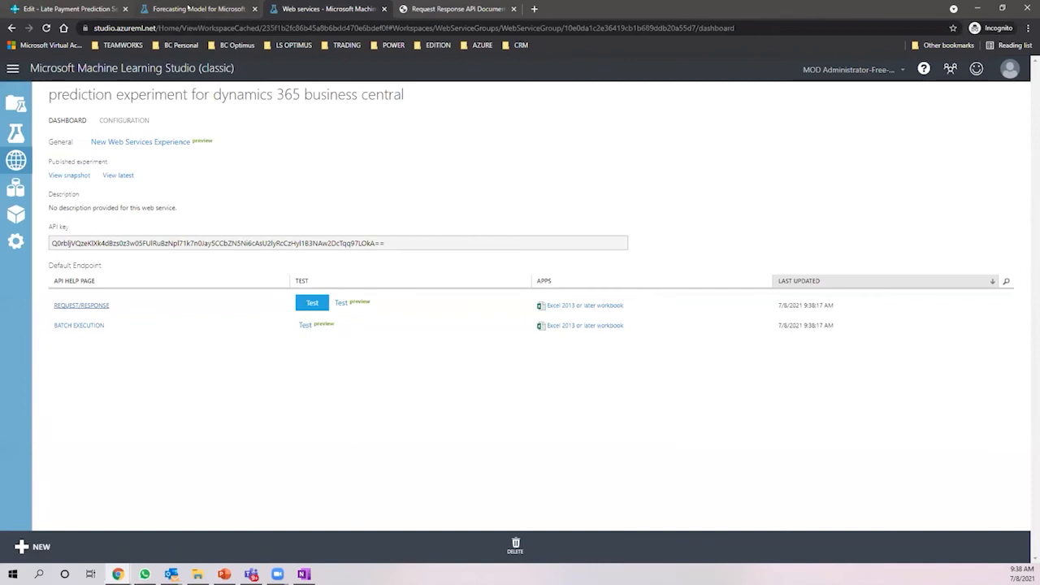
pyautogui.click(240, 7)
pyautogui.click(325, 9)
# - Cancel deleting the web service by answering No, then open the Experiments list
pyautogui.click(515, 545)
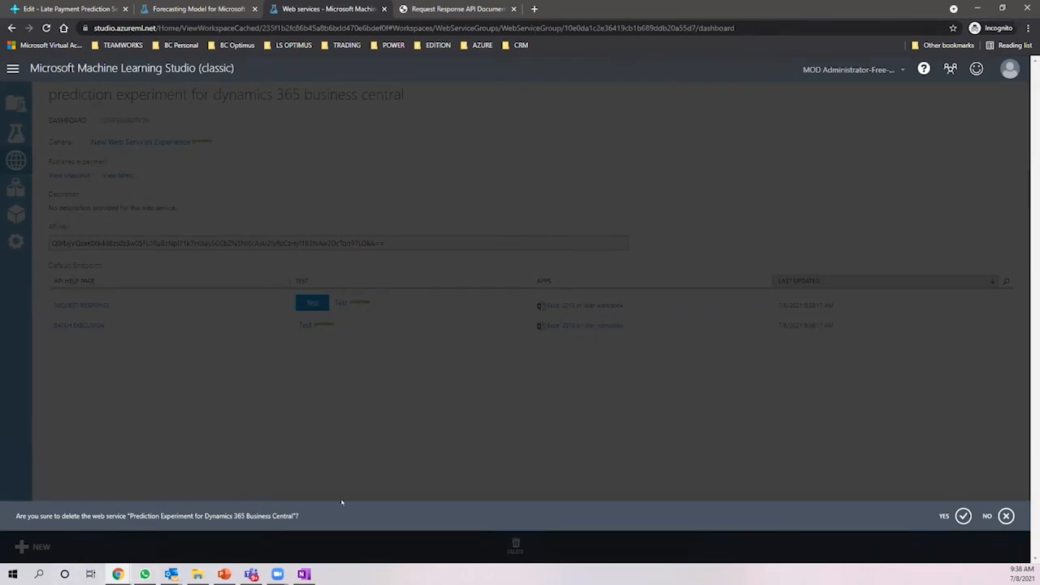
pyautogui.click(1006, 516)
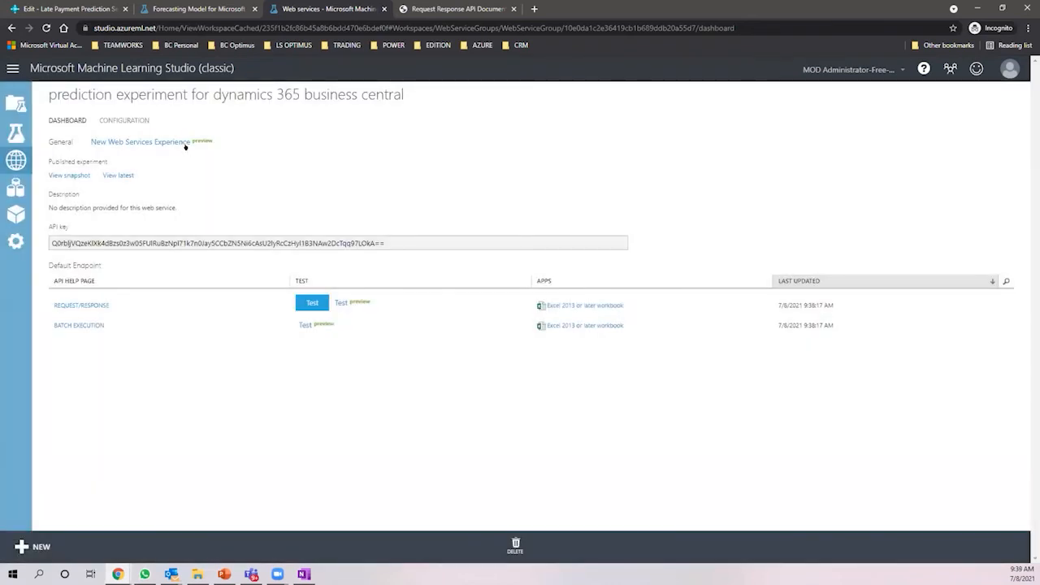
pyautogui.click(16, 132)
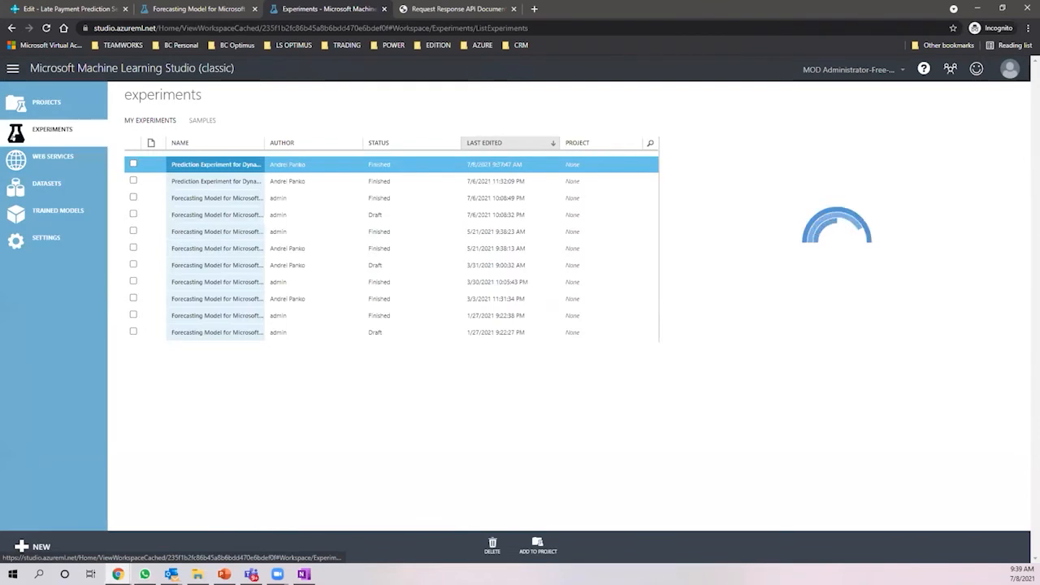
# - Browse the workspace's Experiments, Web Services, Datasets, Trained Models and Settings pages
pyautogui.moveTo(265, 136); pyautogui.dragTo(346, 135)
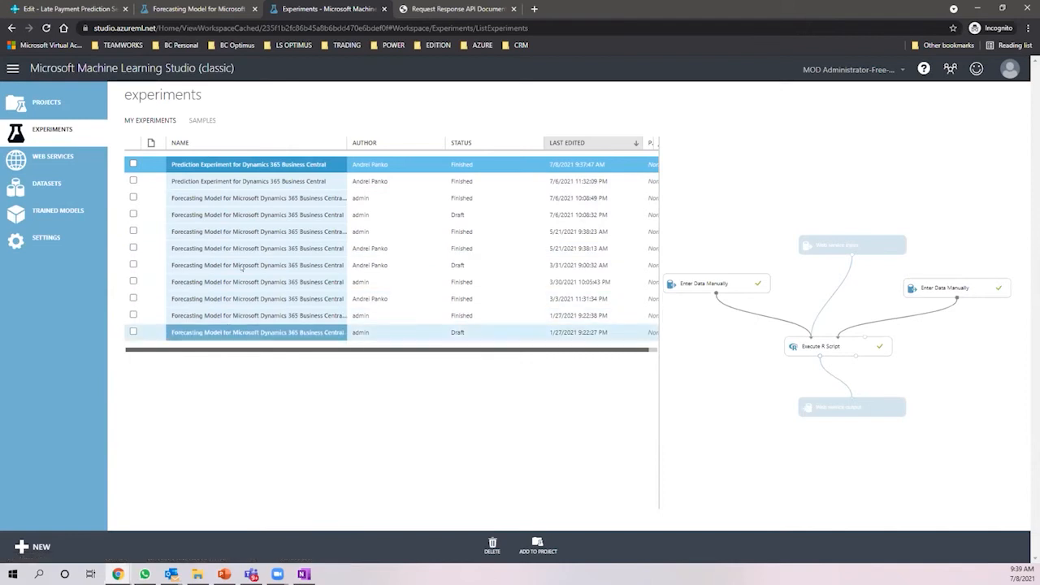
pyautogui.click(49, 156)
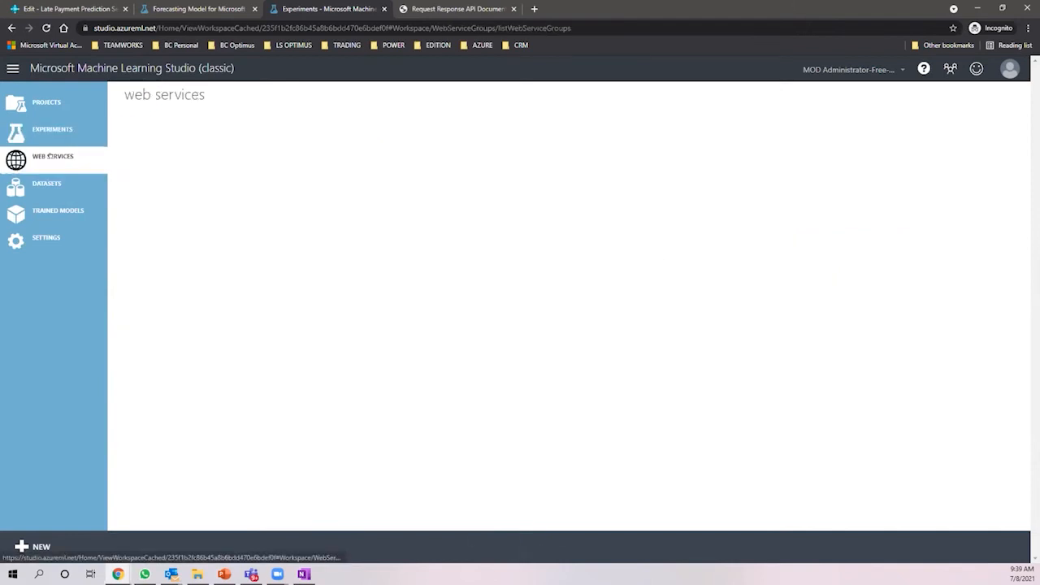
pyautogui.click(50, 130)
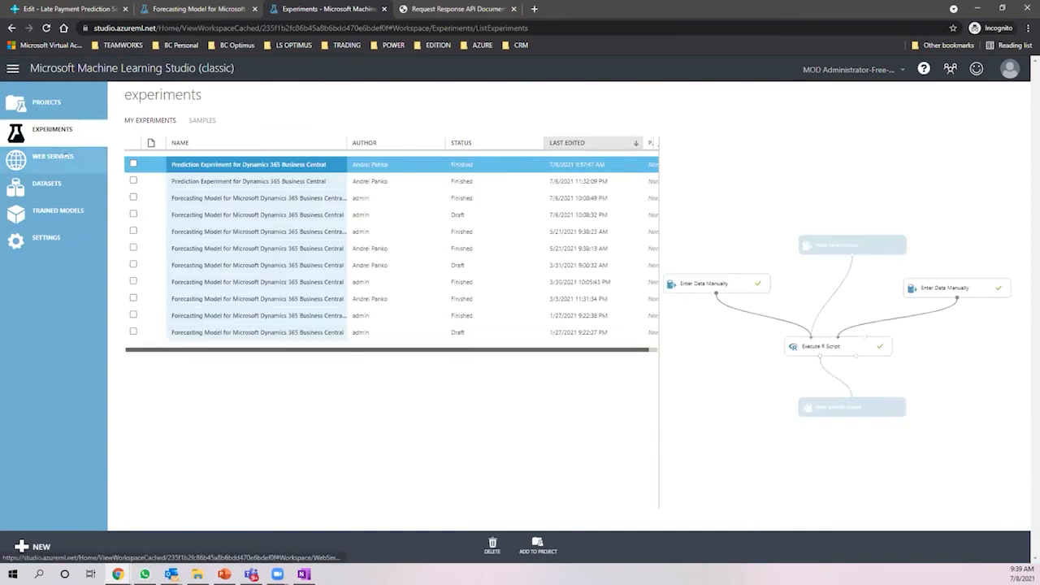
pyautogui.click(59, 156)
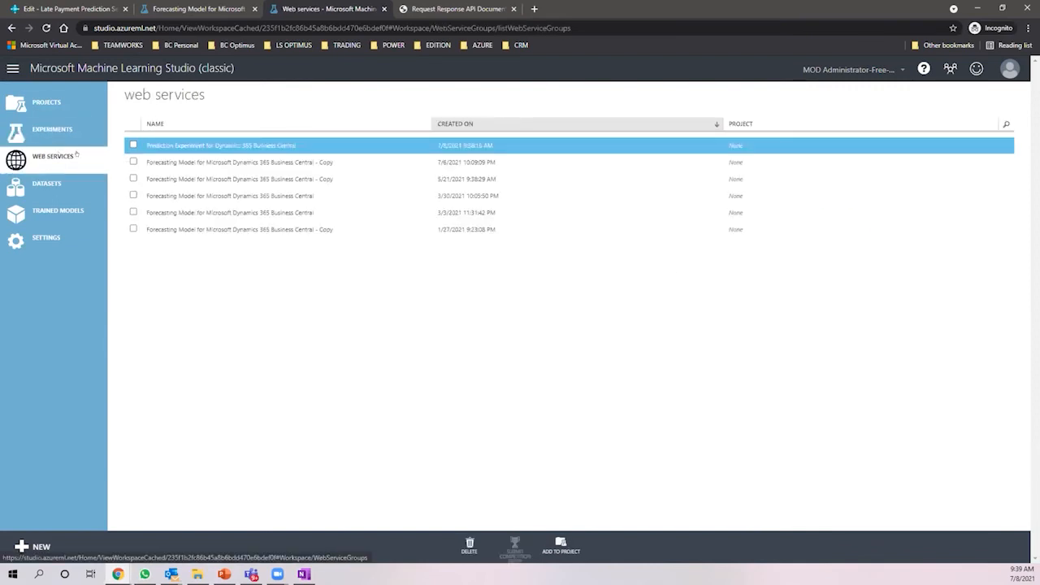
pyautogui.click(63, 188)
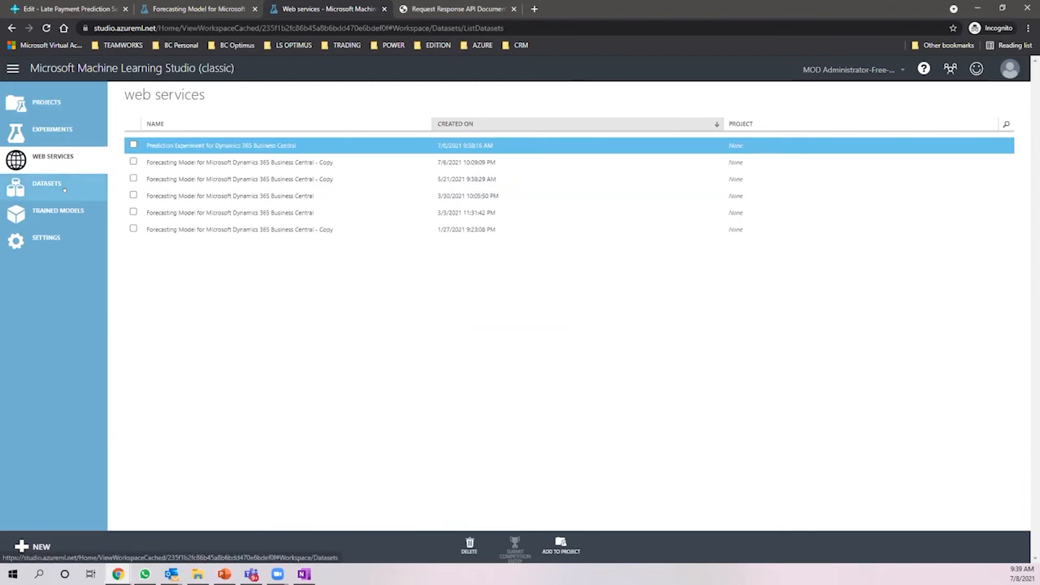
pyautogui.click(58, 213)
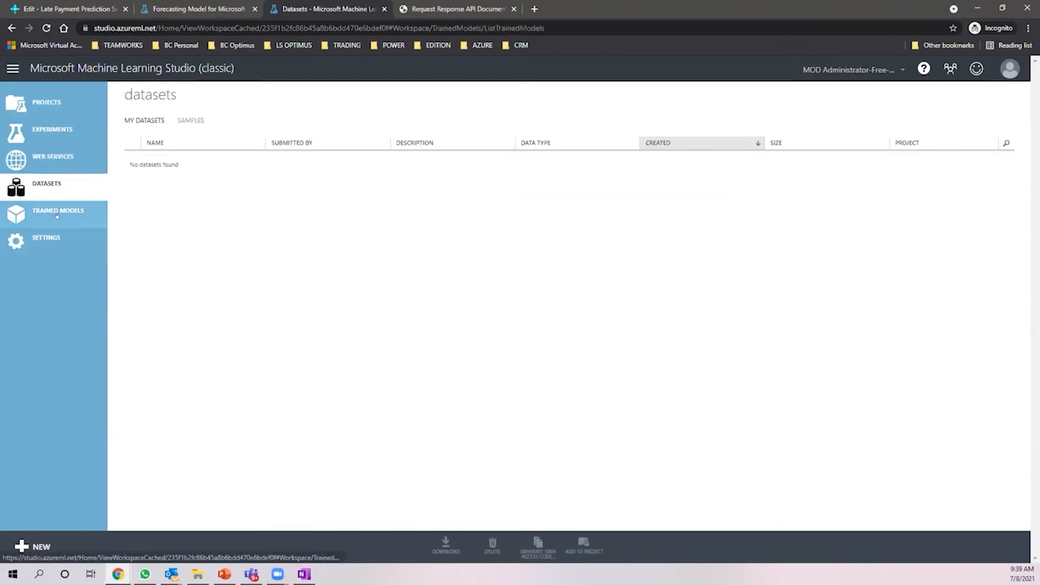
pyautogui.click(58, 237)
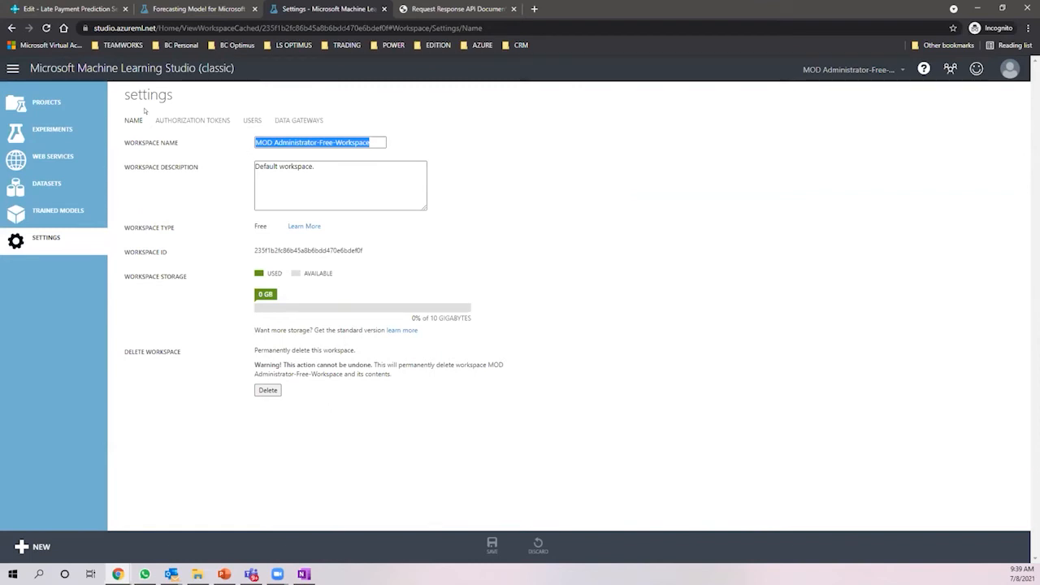
# - Go to the Machine Learning Studio home page, then return to the Late Payment Prediction Setup
pyautogui.click(12, 69)
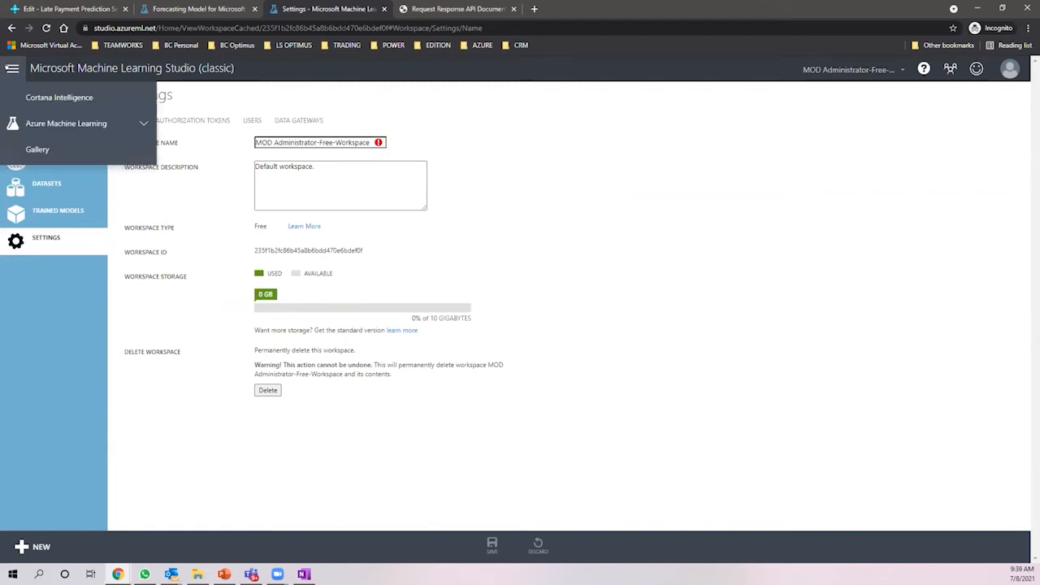
pyautogui.click(143, 123)
pyautogui.click(109, 152)
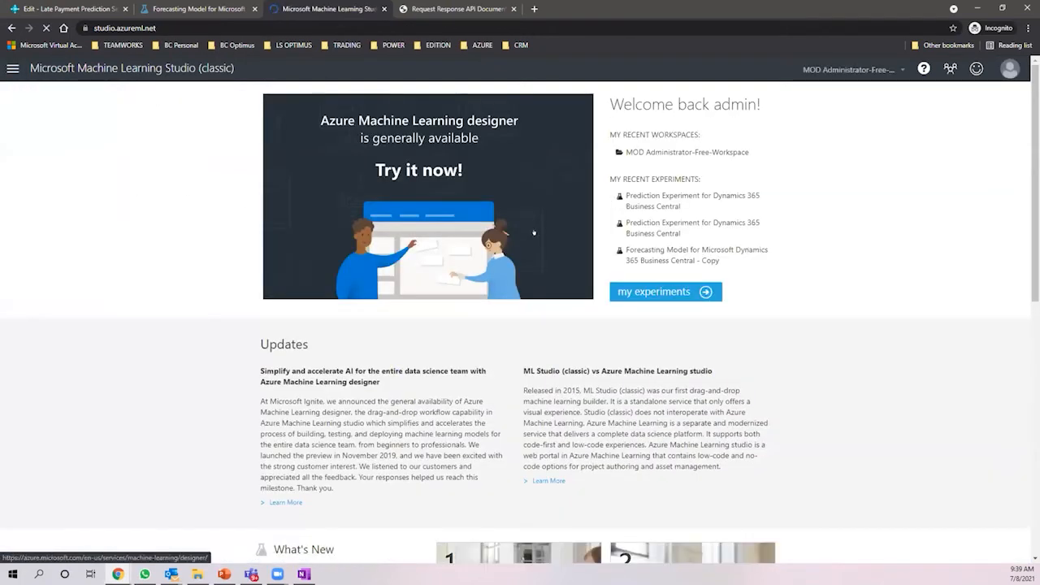
pyautogui.click(153, 30)
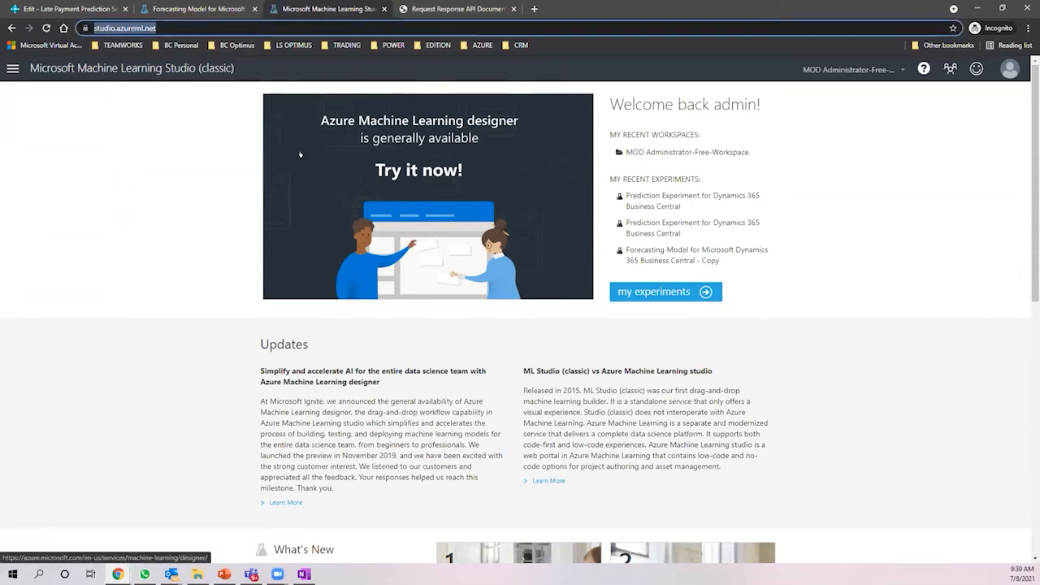
pyautogui.click(196, 8)
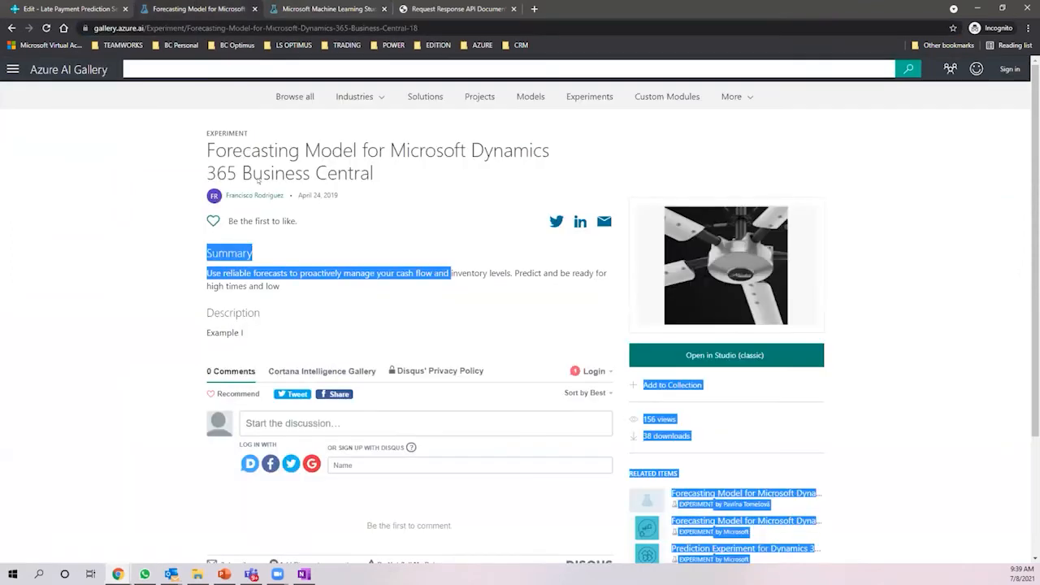
pyautogui.click(59, 8)
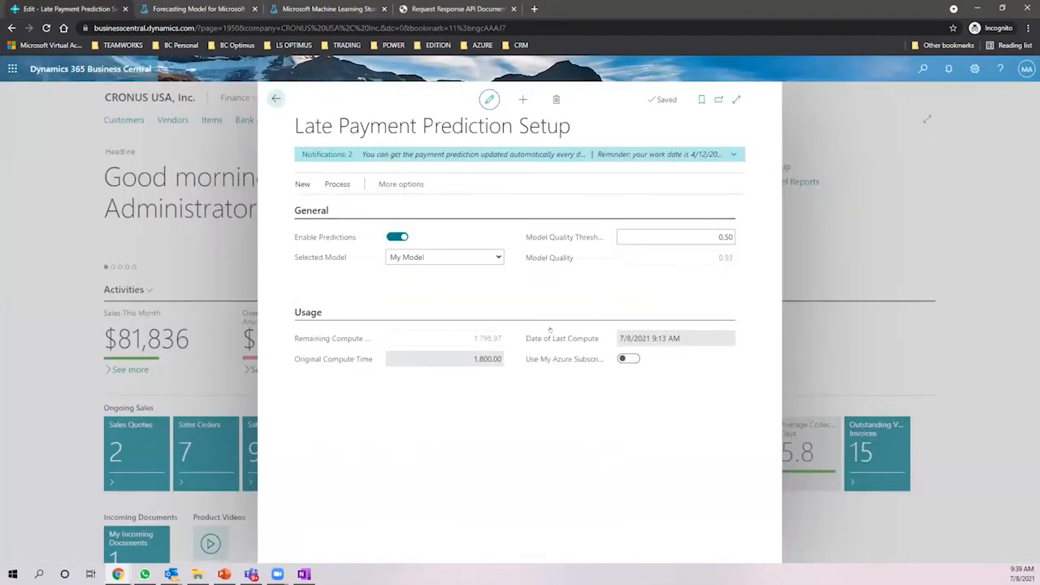
# - Switch on Use My Azure Subscription and expand it to show the API URI and API Key fields
pyautogui.click(626, 358)
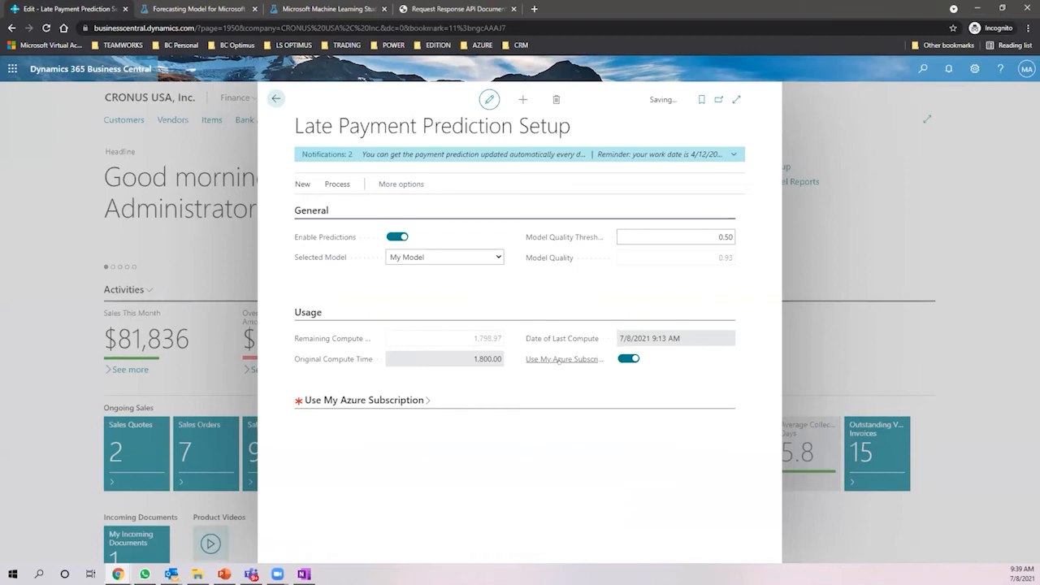
pyautogui.click(424, 400)
pyautogui.click(445, 426)
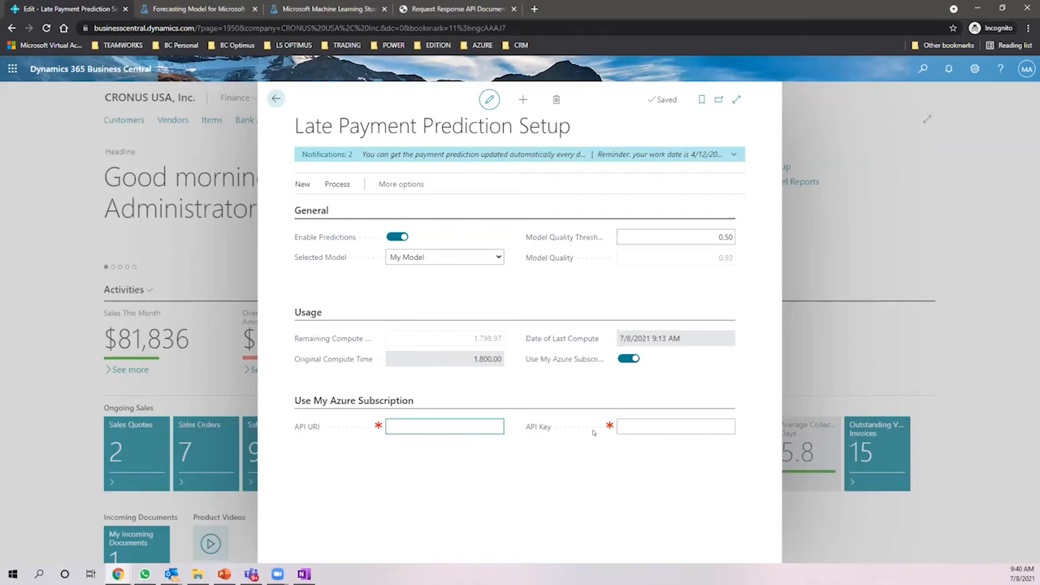
# - Switch Use My Azure Subscription back off and bring up the Process actions
pyautogui.click(628, 358)
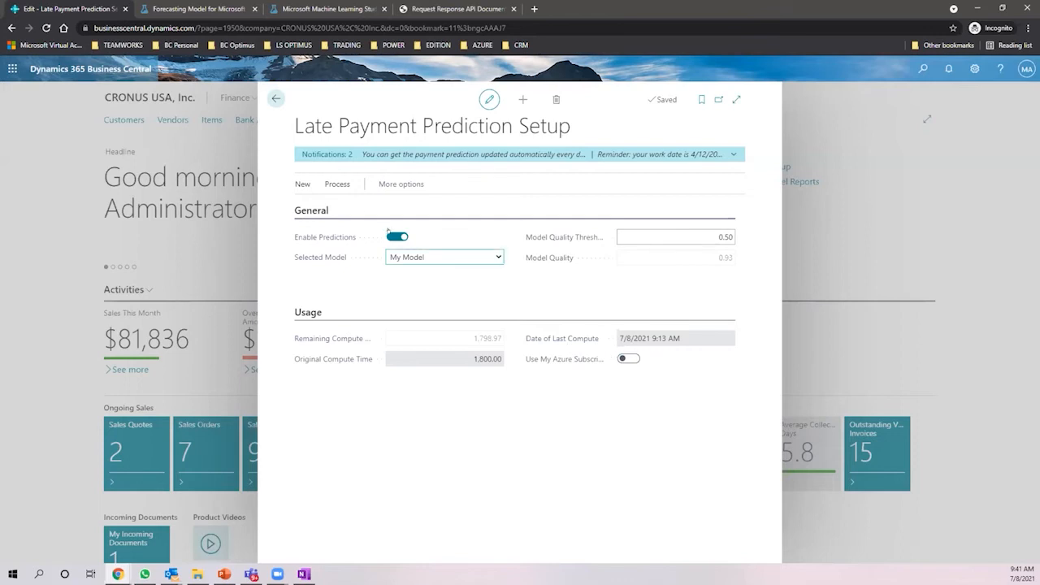
pyautogui.click(336, 183)
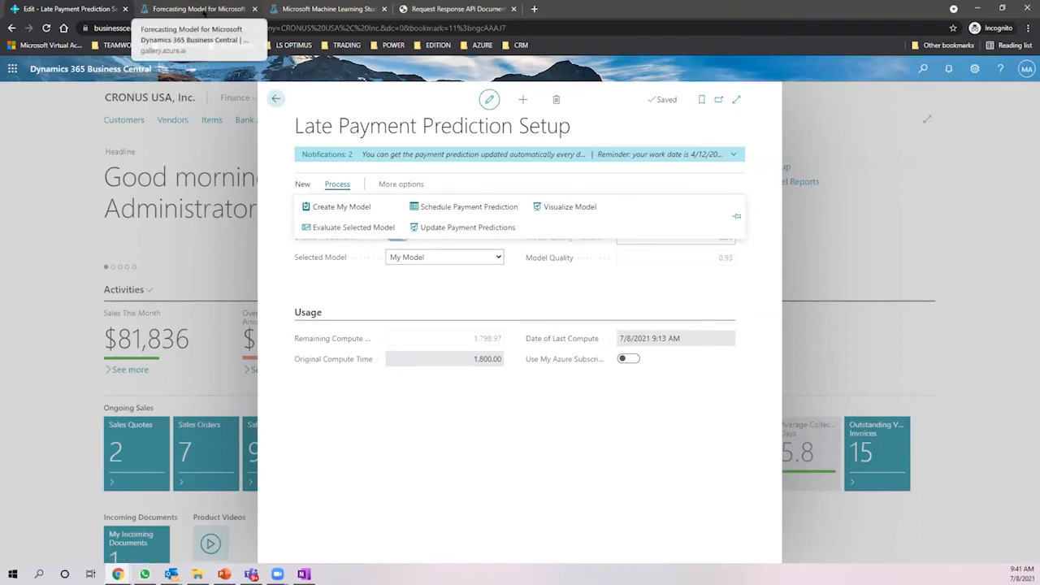
pyautogui.click(204, 9)
# - Open the Azure home page via Cortana Intelligence in the ML Studio tab, then return to Business Central
pyautogui.click(327, 8)
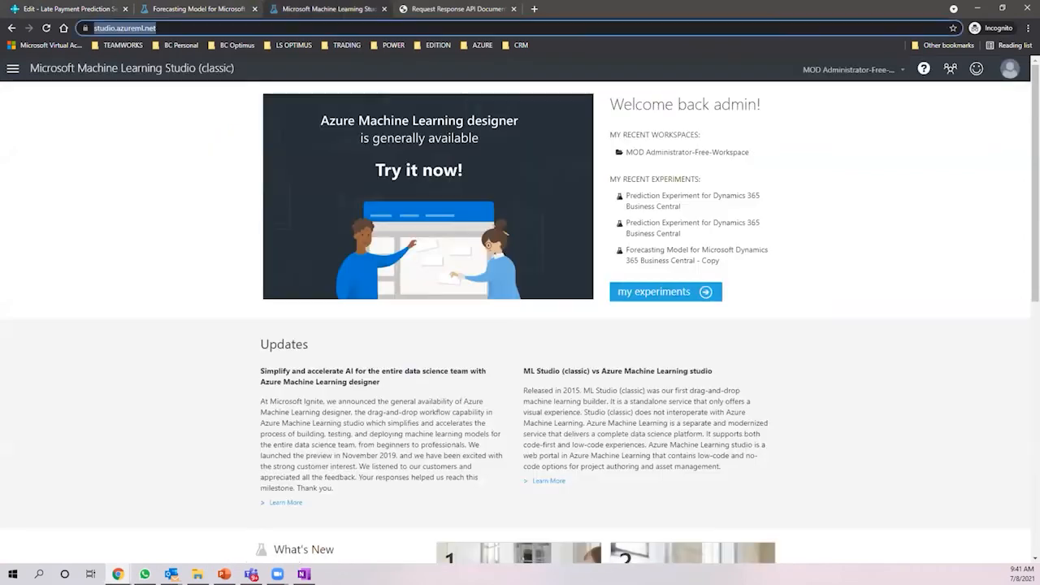
pyautogui.click(13, 68)
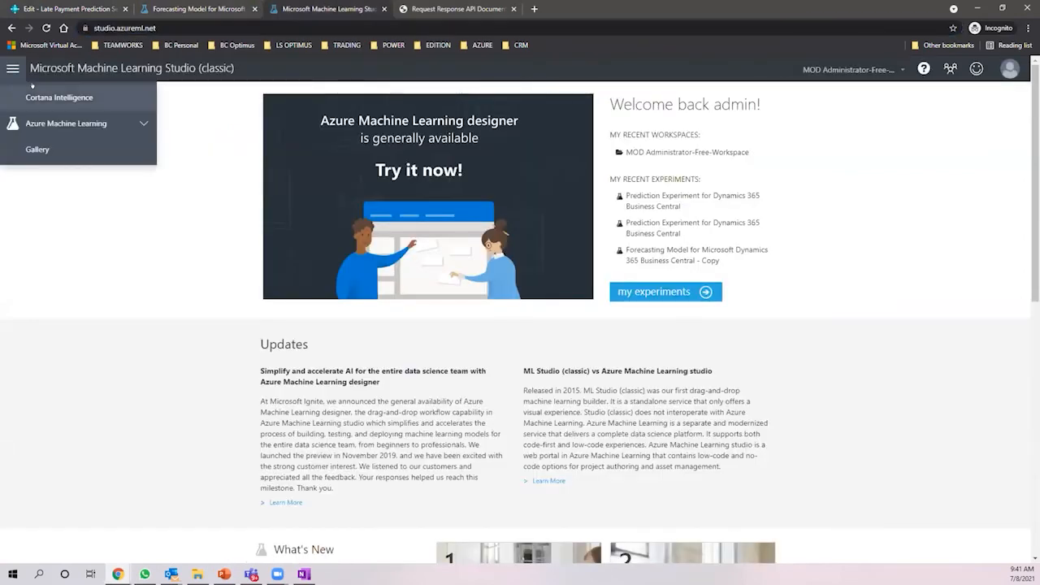
pyautogui.click(55, 94)
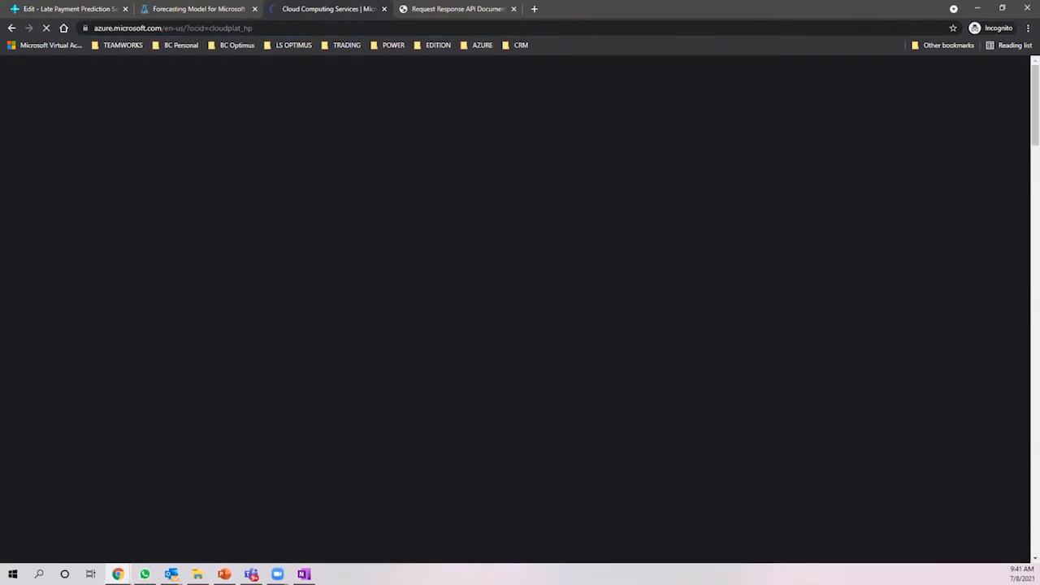
pyautogui.scroll(-4, 411, 169)
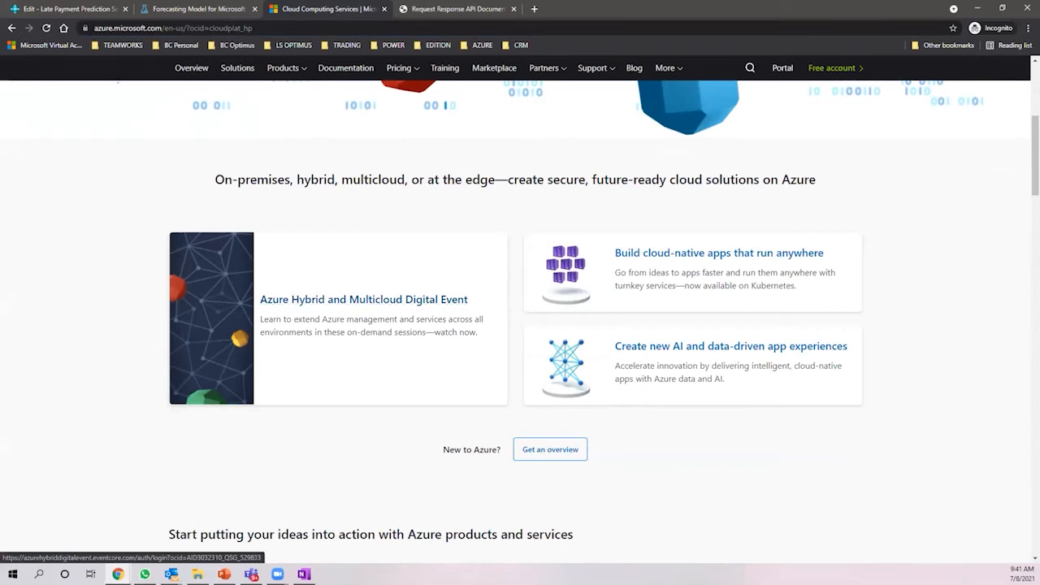
pyautogui.click(94, 6)
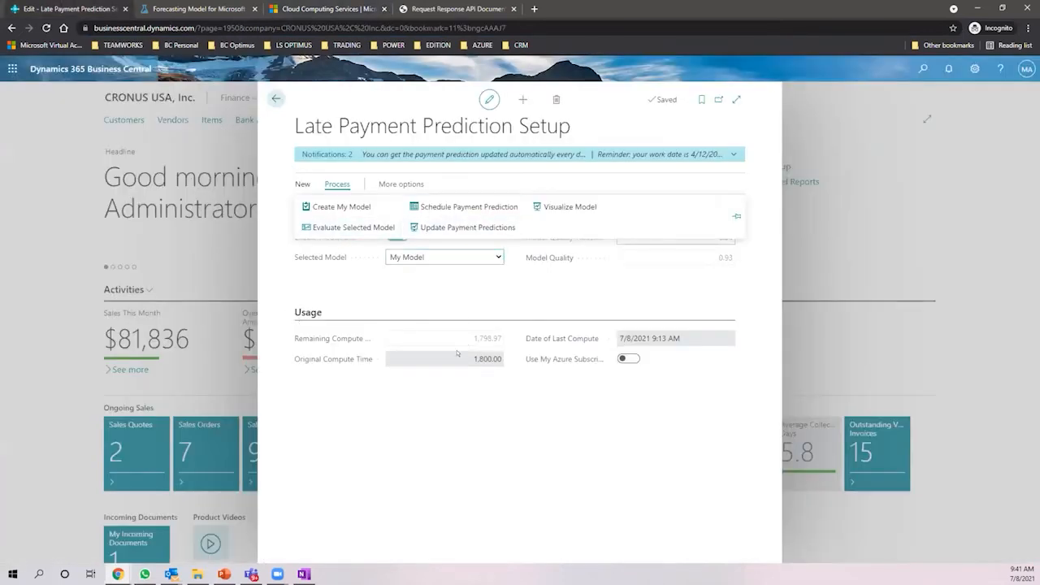
# - Open Schedule Payment Prediction and clear Run on Mondays through Saturdays so LPP Update runs only Sundays
pyautogui.click(464, 206)
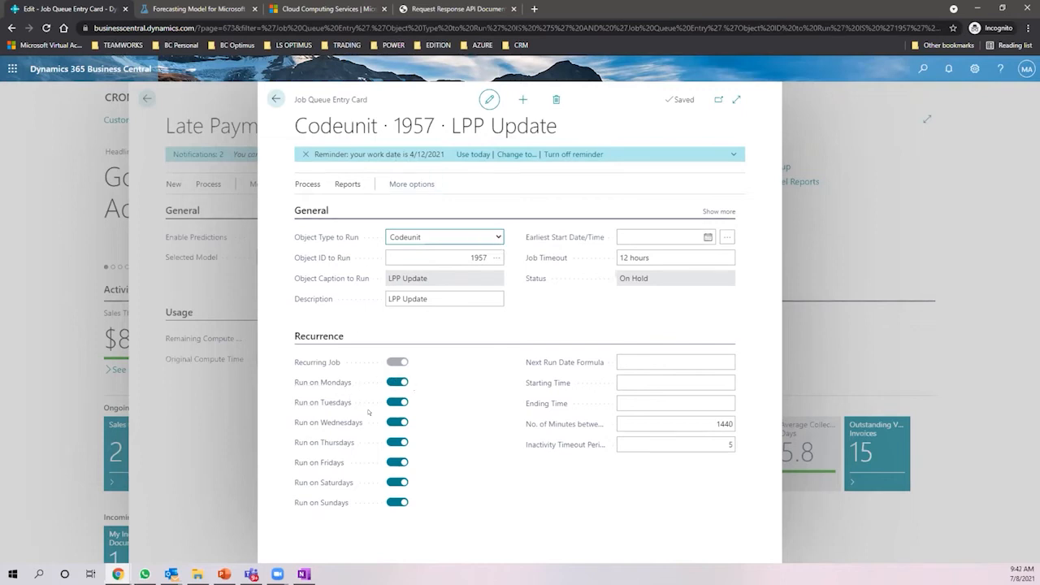
pyautogui.click(396, 382)
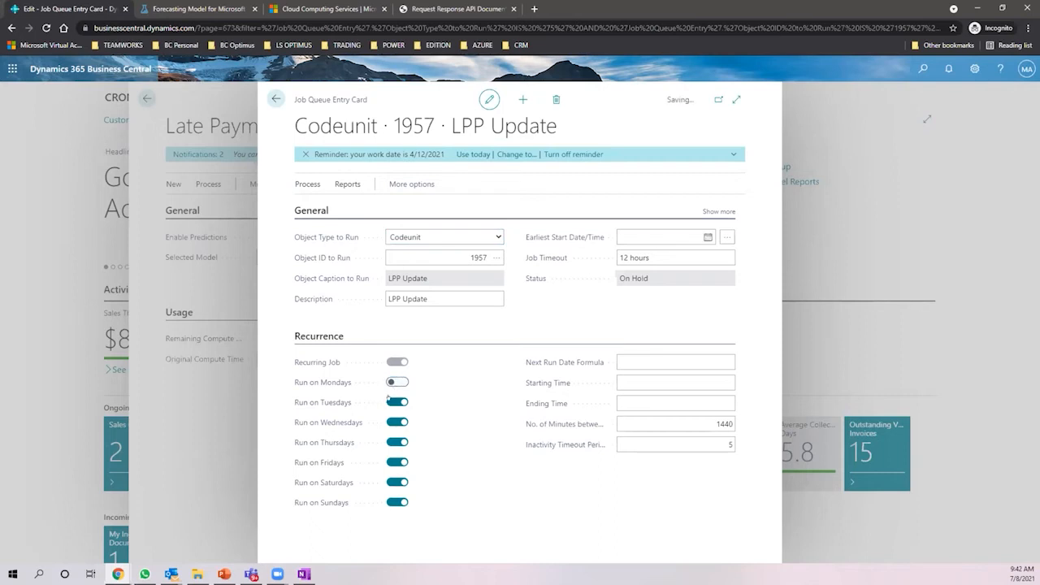
pyautogui.click(394, 402)
pyautogui.click(396, 421)
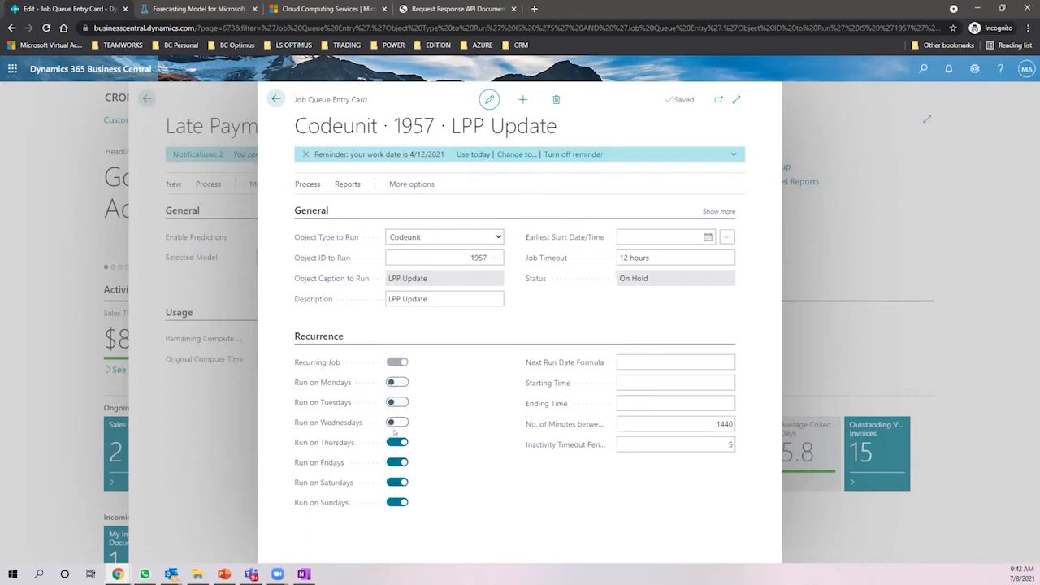
pyautogui.click(397, 442)
pyautogui.click(397, 462)
pyautogui.click(395, 482)
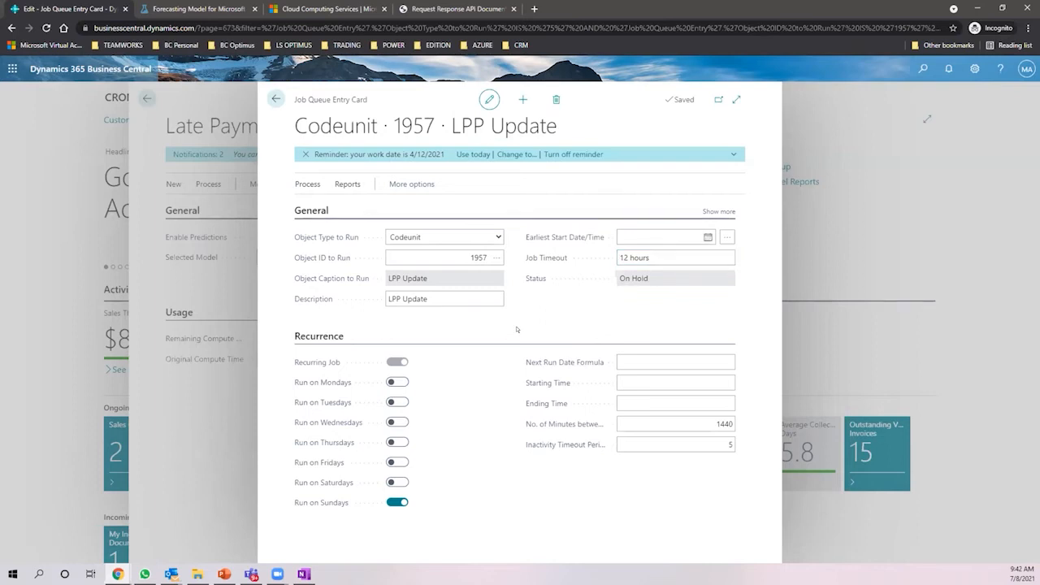
pyautogui.click(633, 257)
# - Restart the LPP Update job queue entry to set its status to Ready, then close the card
pyautogui.click(347, 184)
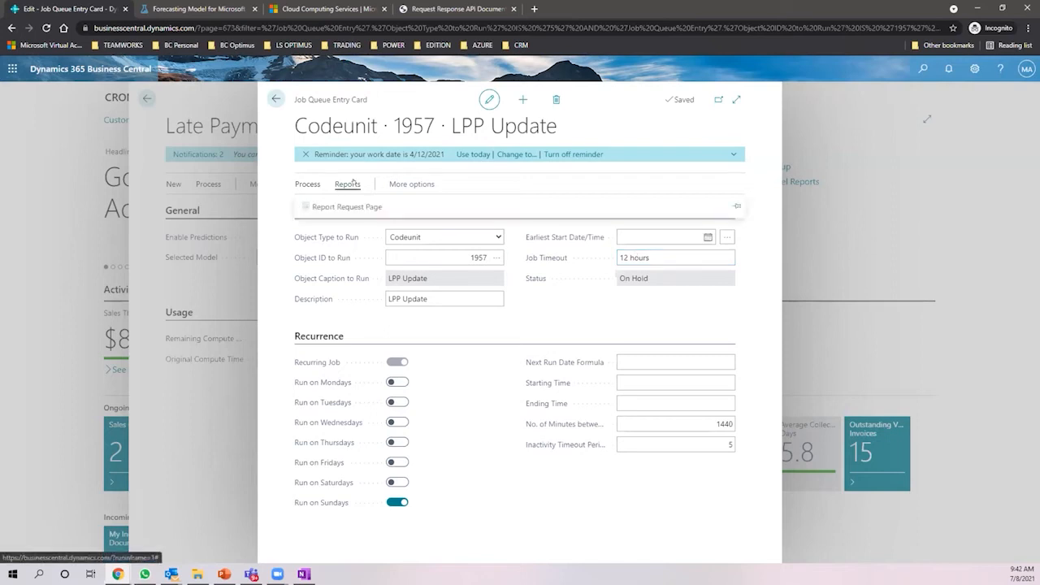
pyautogui.click(309, 185)
pyautogui.click(414, 226)
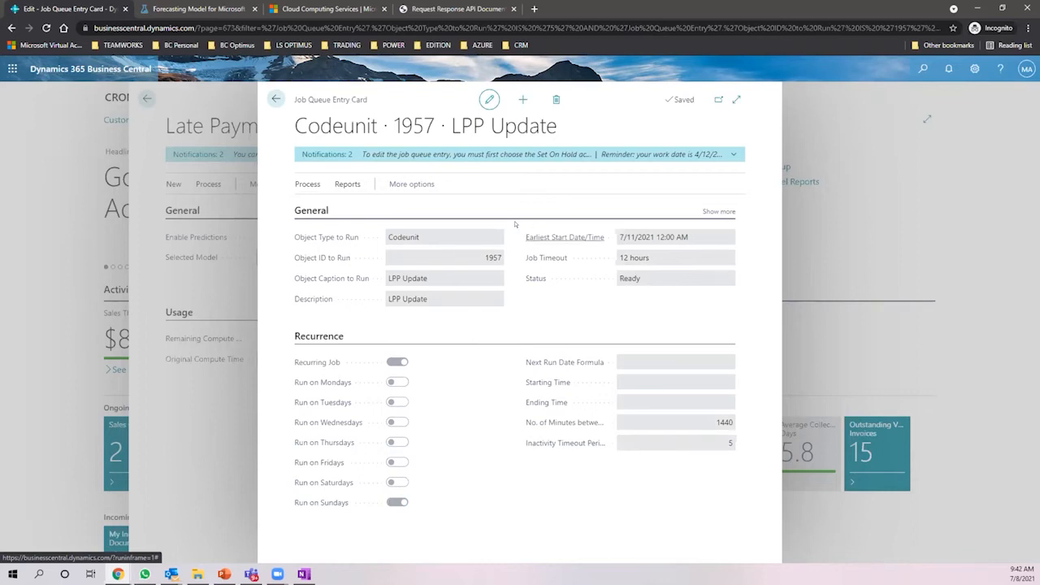
pyautogui.click(275, 98)
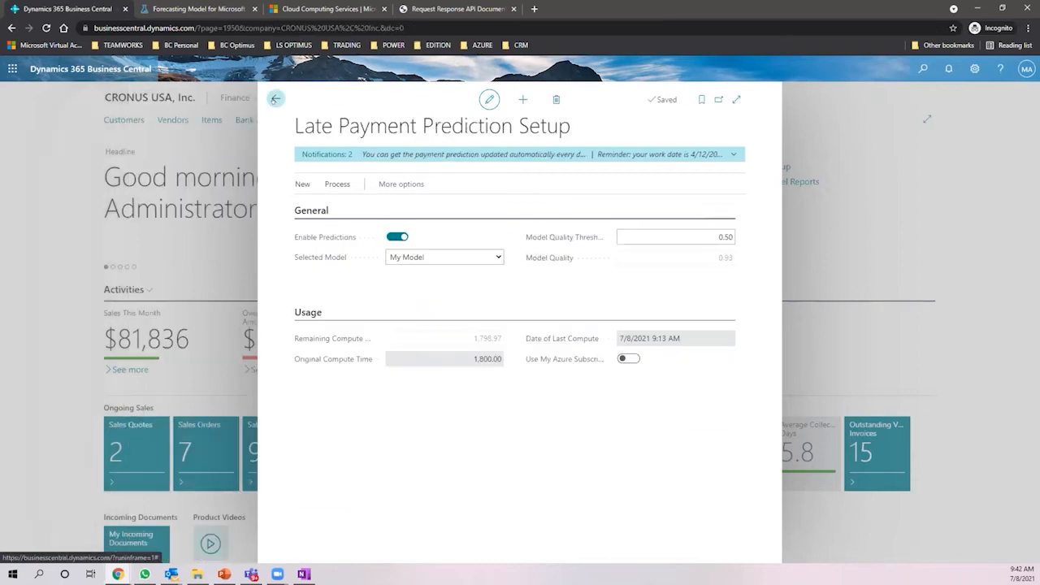
# - Close the prediction setup and check the Role Center's Sales Invoices Predicted Overdue tile showing 11
pyautogui.click(275, 98)
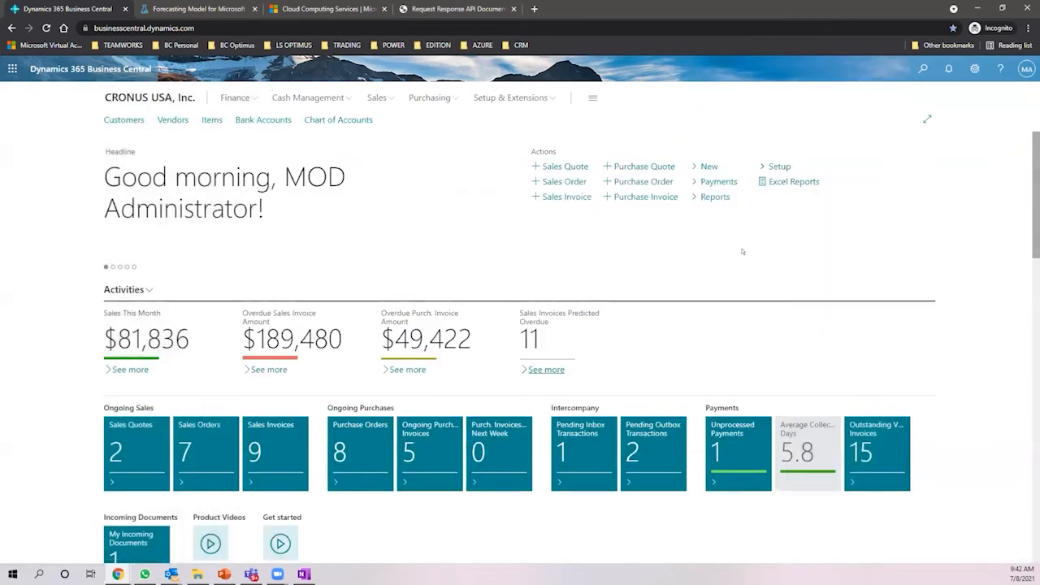
pyautogui.scroll(-2, 611, 266)
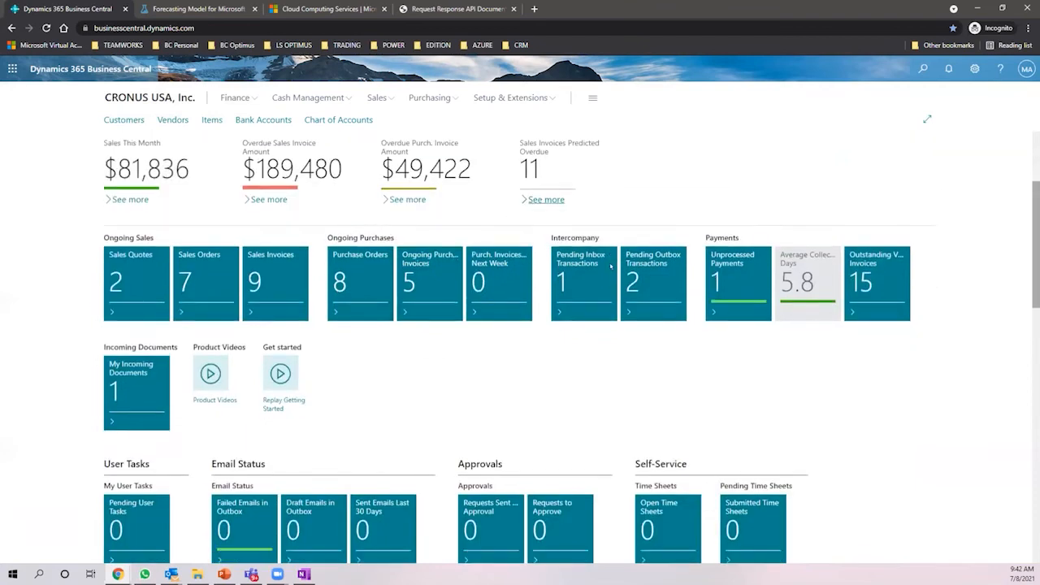
pyautogui.scroll(-1, 610, 265)
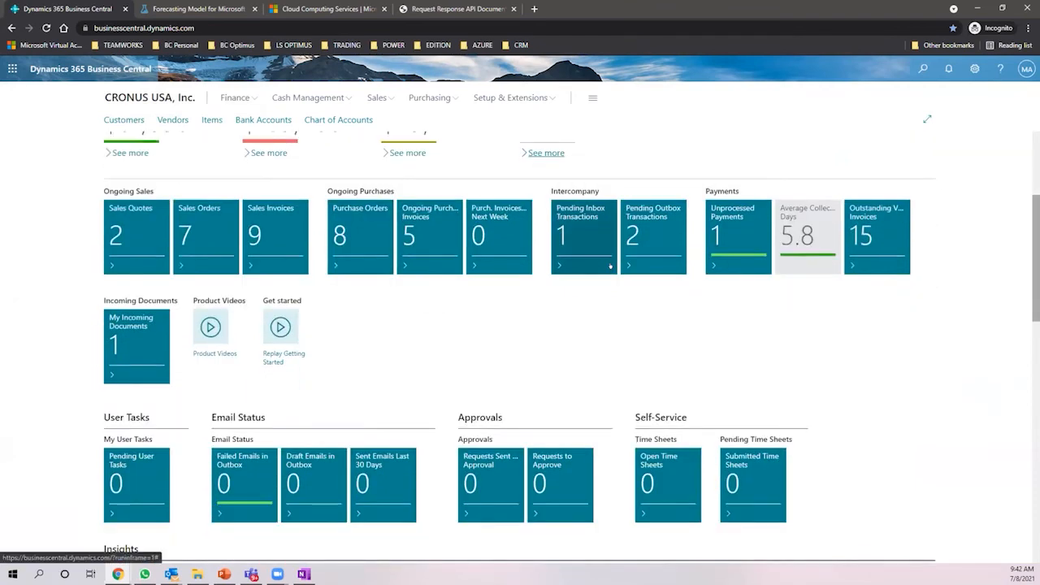
pyautogui.scroll(2, 610, 265)
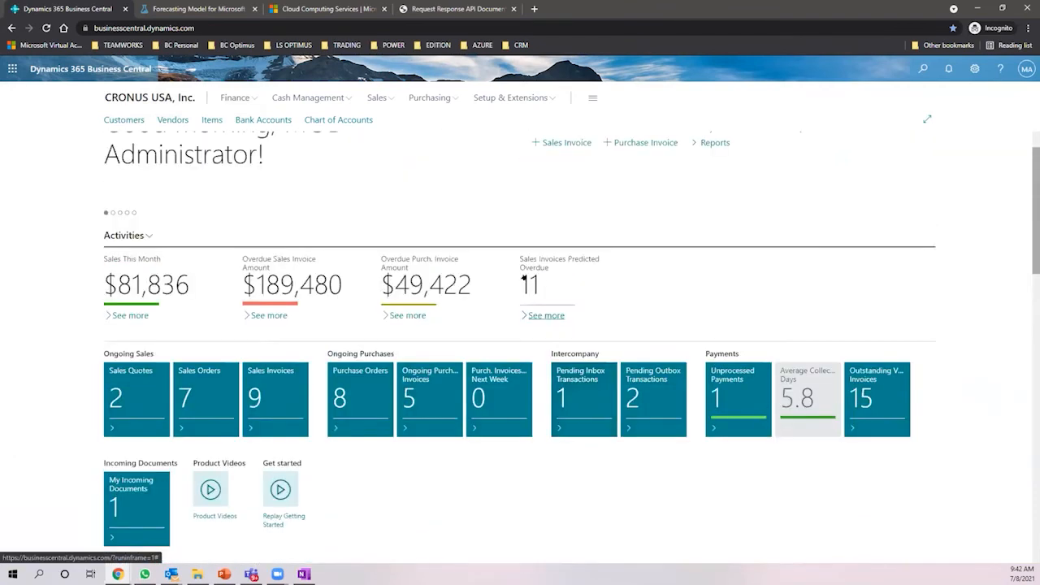
pyautogui.moveTo(545, 268)
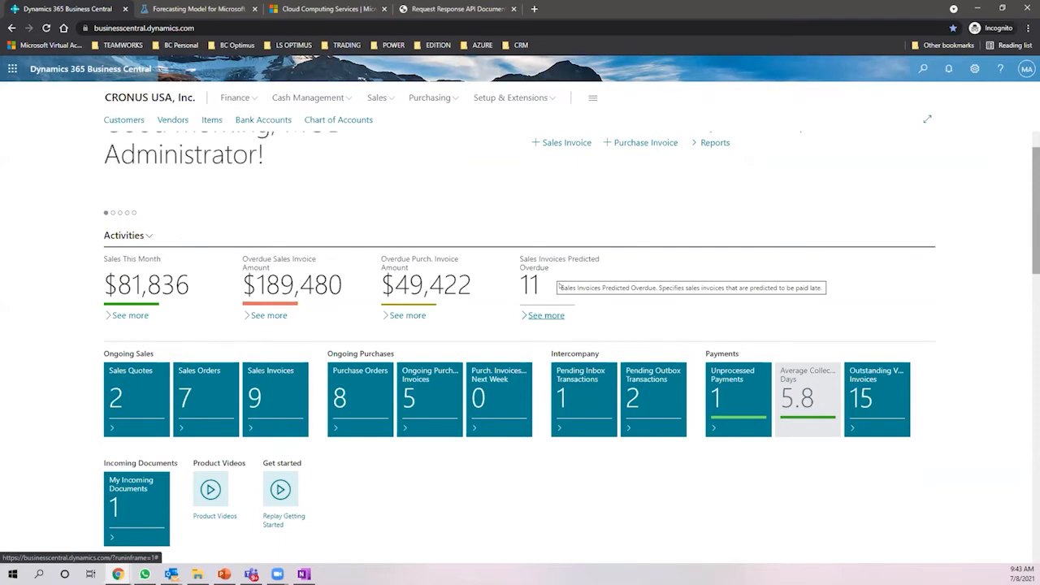
pyautogui.scroll(-3, 618, 338)
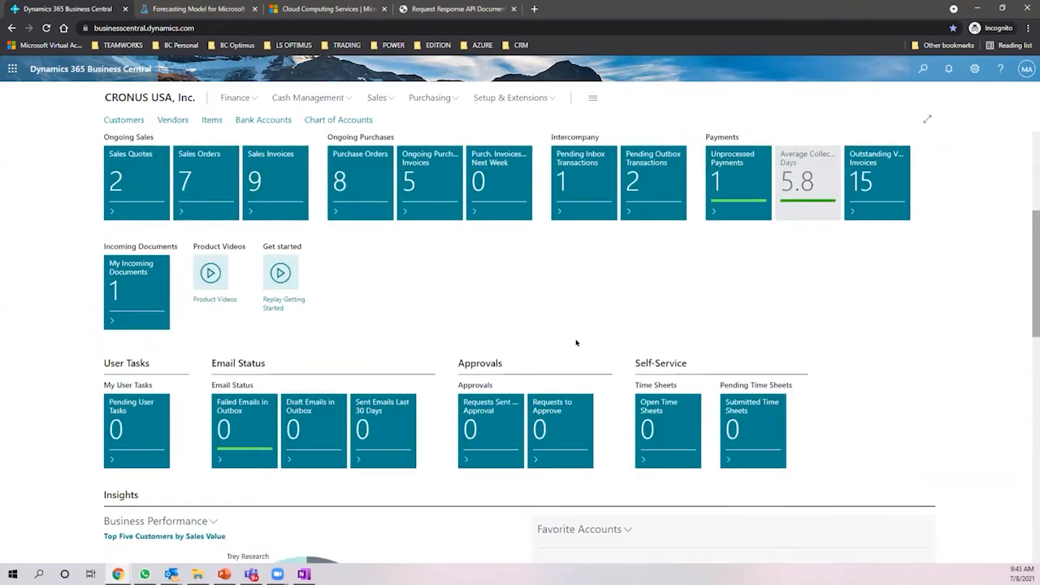
pyautogui.scroll(2, 576, 342)
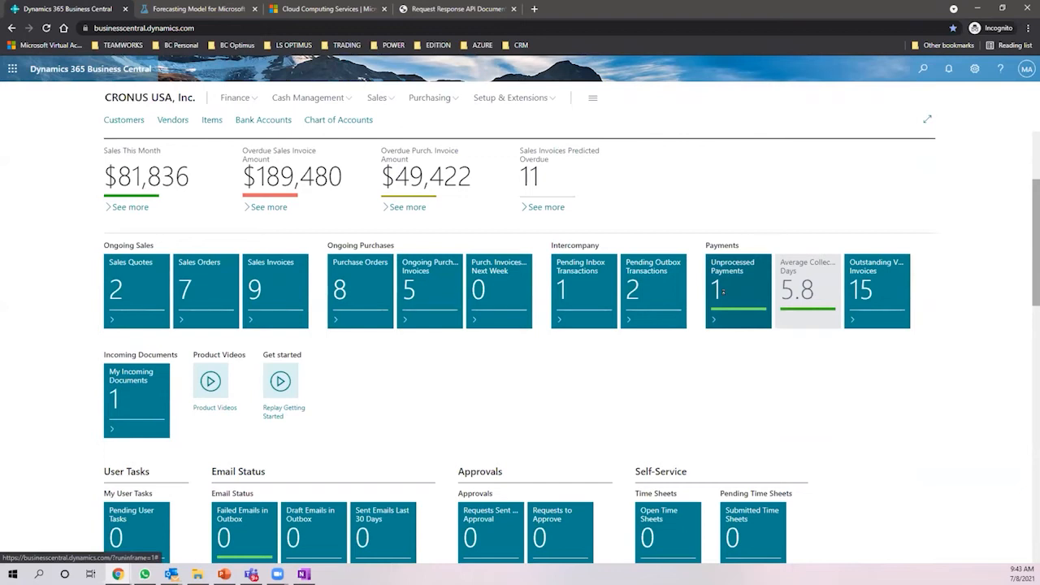
# - Open Unprocessed Payments in the Payment Reconciliation Journal, showing six automatically matched lines
pyautogui.click(723, 291)
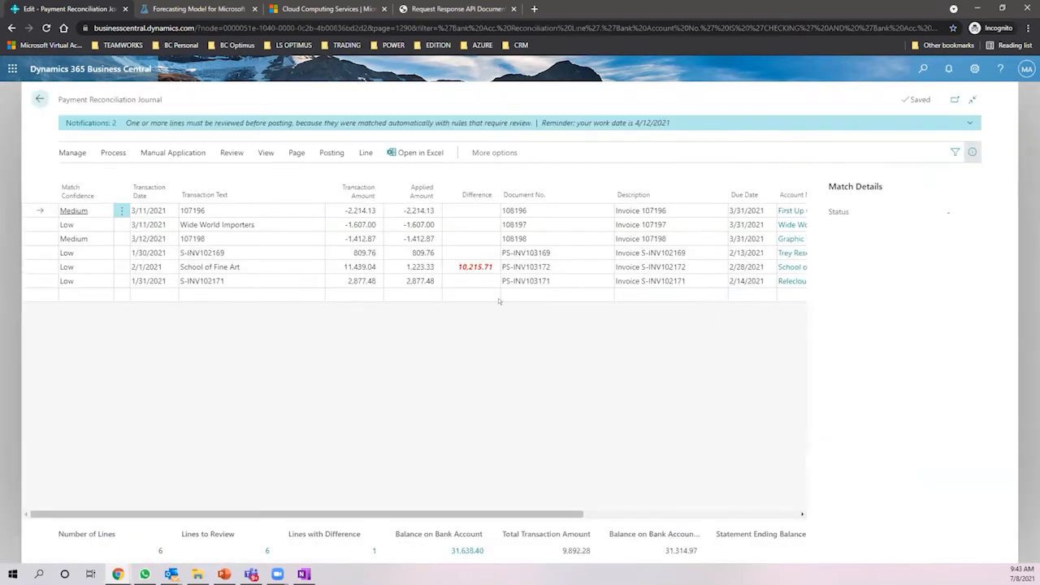
pyautogui.click(461, 266)
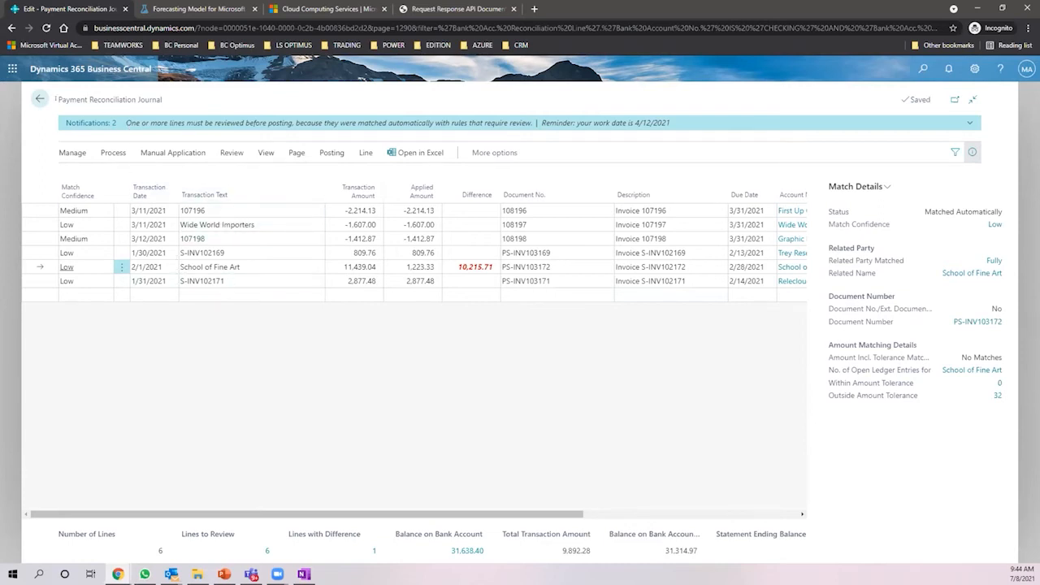
pyautogui.tripleClick(100, 93)
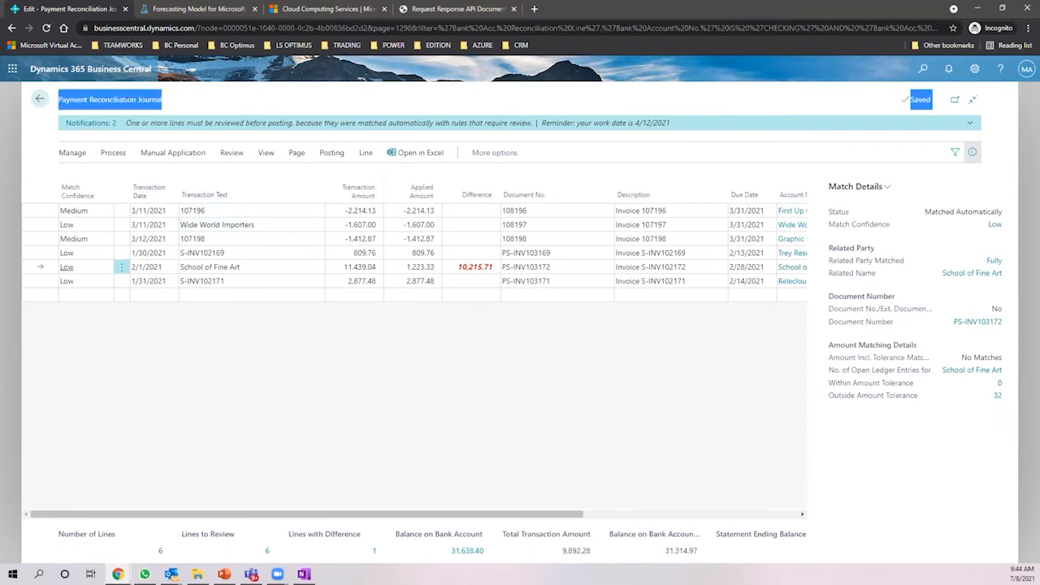
pyautogui.click(229, 207)
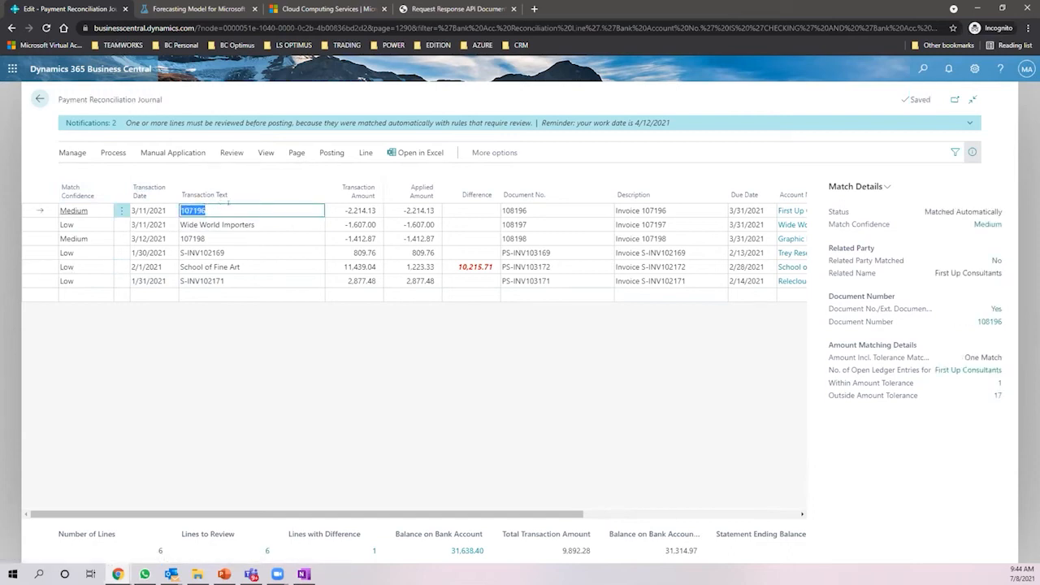
# - Review the School of Fine Art line: 10,215.71 difference, 11,439.04 transaction amount, Low match confidence
pyautogui.click(223, 265)
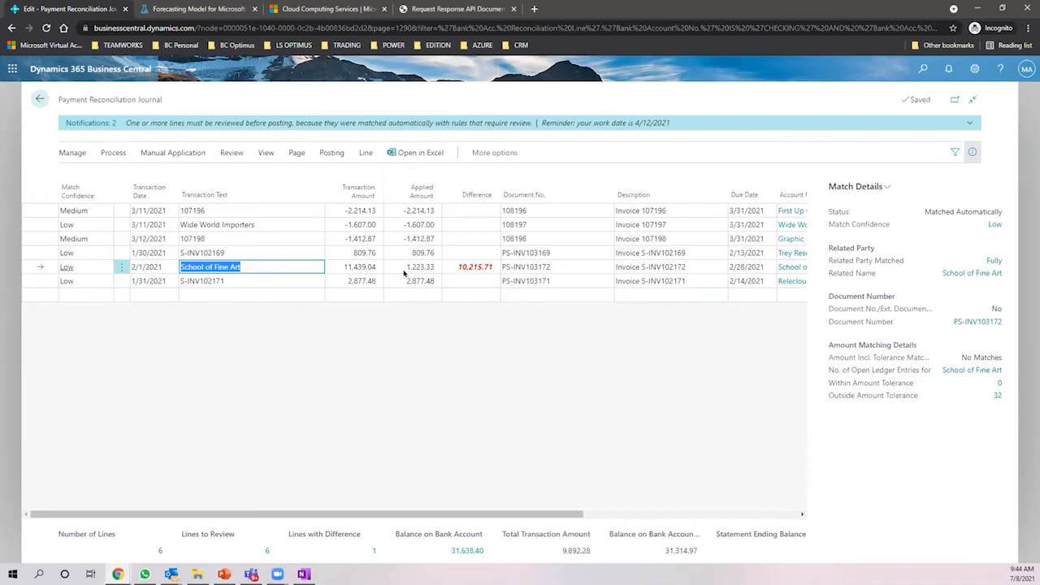
pyautogui.click(452, 262)
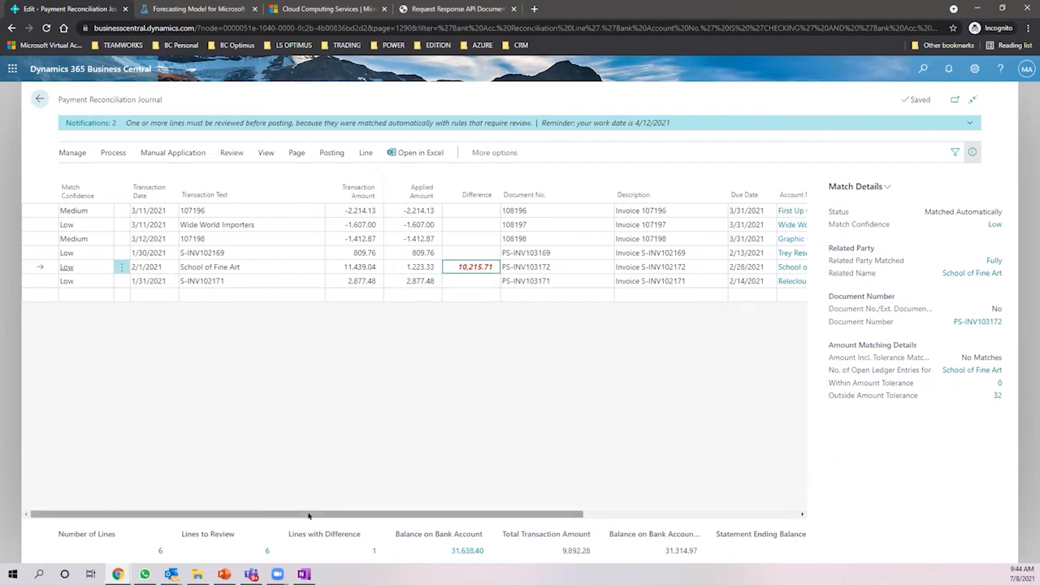
pyautogui.moveTo(309, 515); pyautogui.dragTo(199, 469)
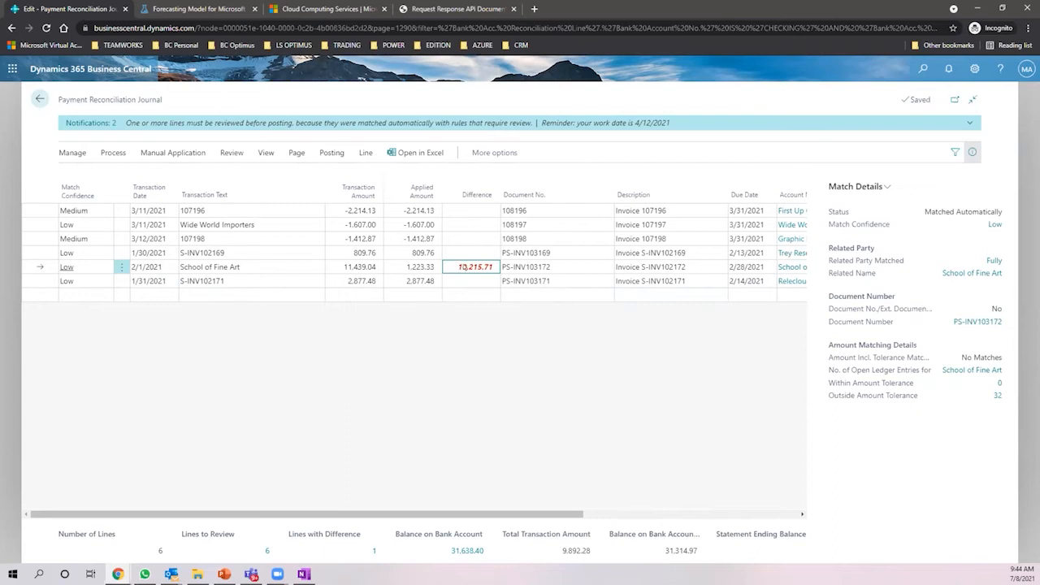
pyautogui.click(365, 266)
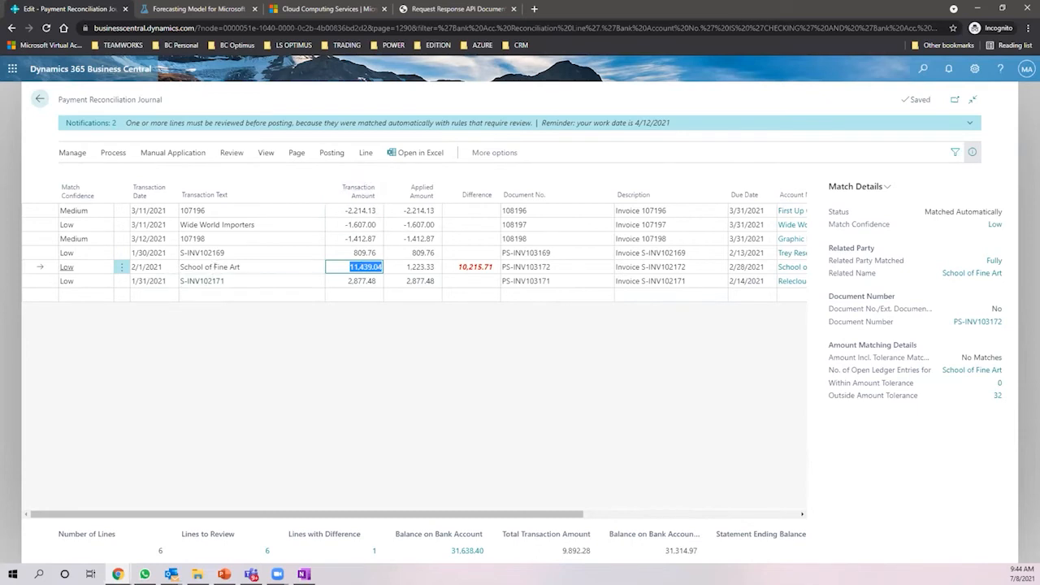
pyautogui.click(270, 266)
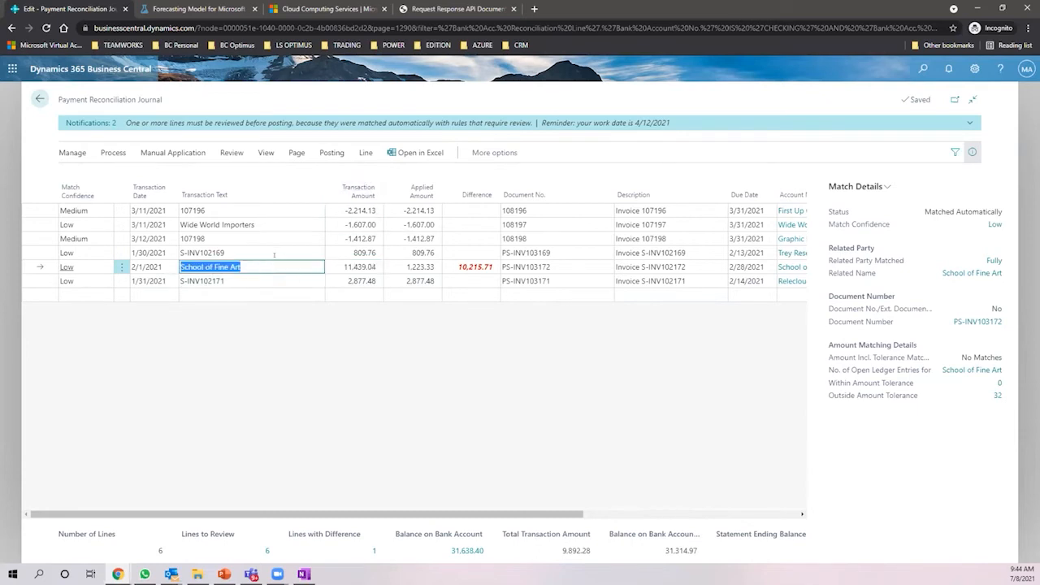
pyautogui.click(89, 266)
# - Open Payment Application Review for the School of Fine Art line and check the 10,215.71 difference and 11,439.04 amount
pyautogui.click(68, 266)
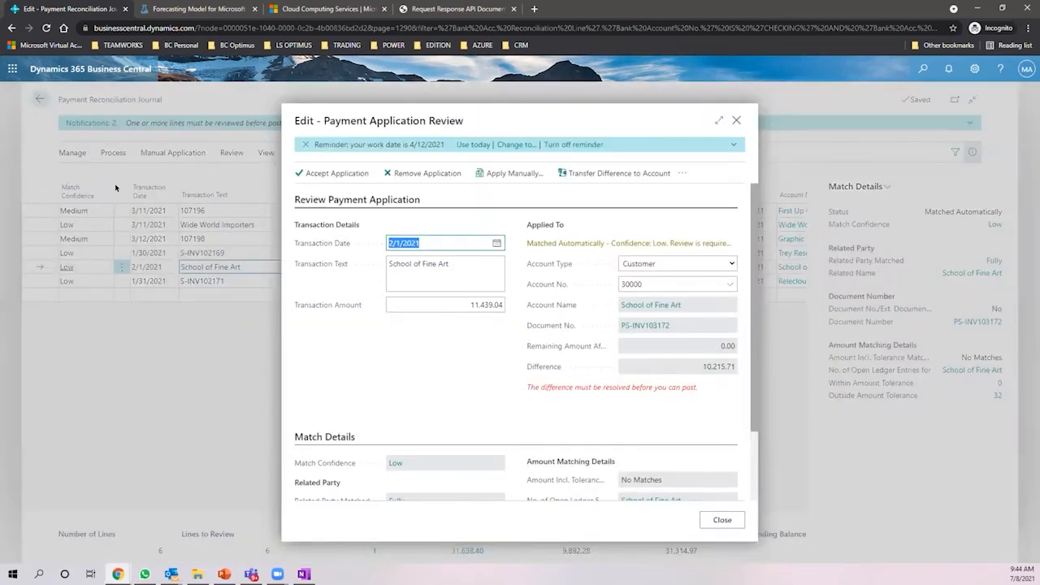
pyautogui.moveTo(324, 120); pyautogui.dragTo(491, 114)
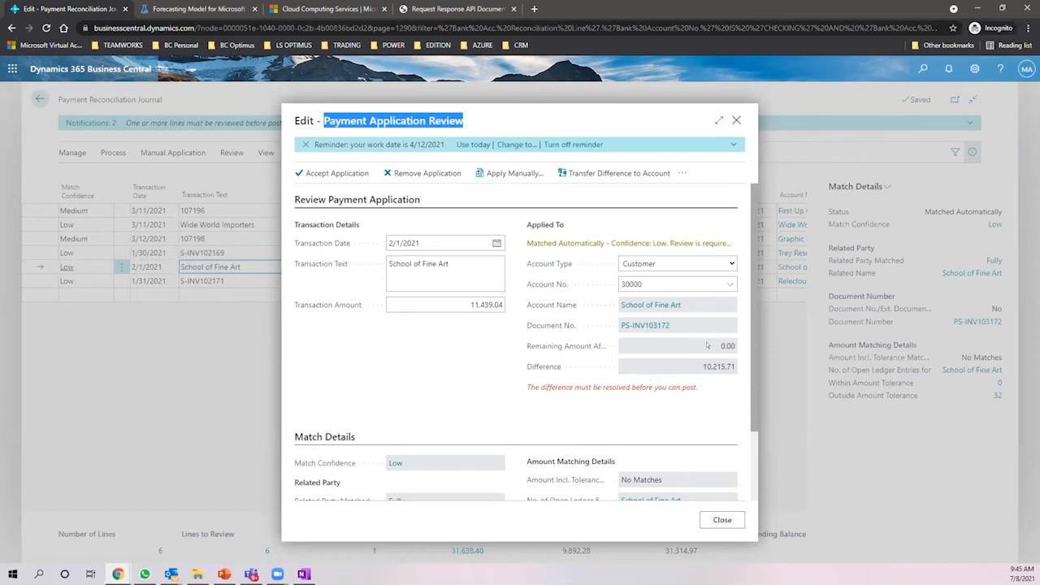
pyautogui.scroll(-2, 457, 331)
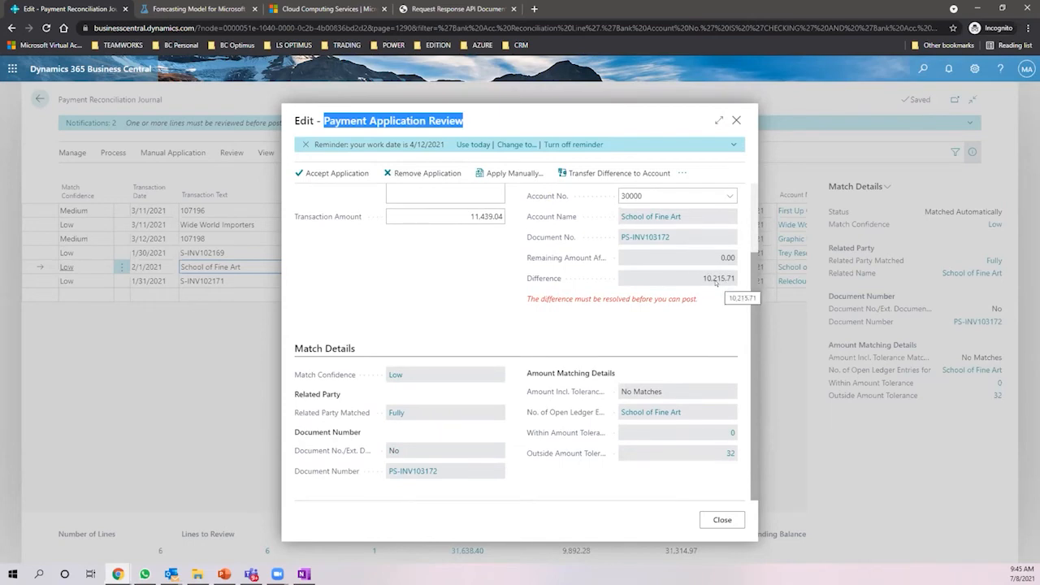
pyautogui.scroll(2, 717, 281)
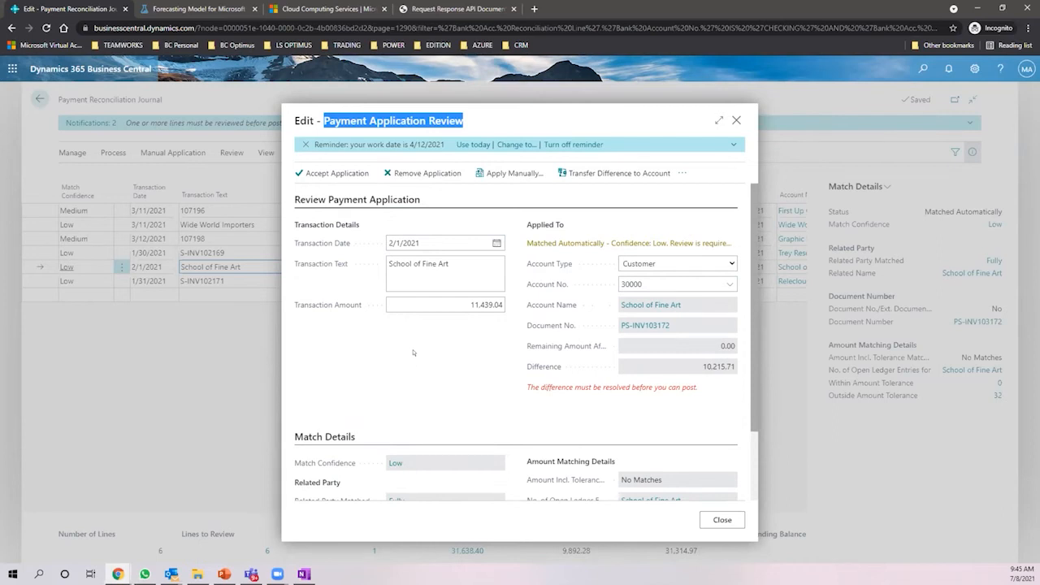
pyautogui.moveTo(700, 367); pyautogui.dragTo(734, 366)
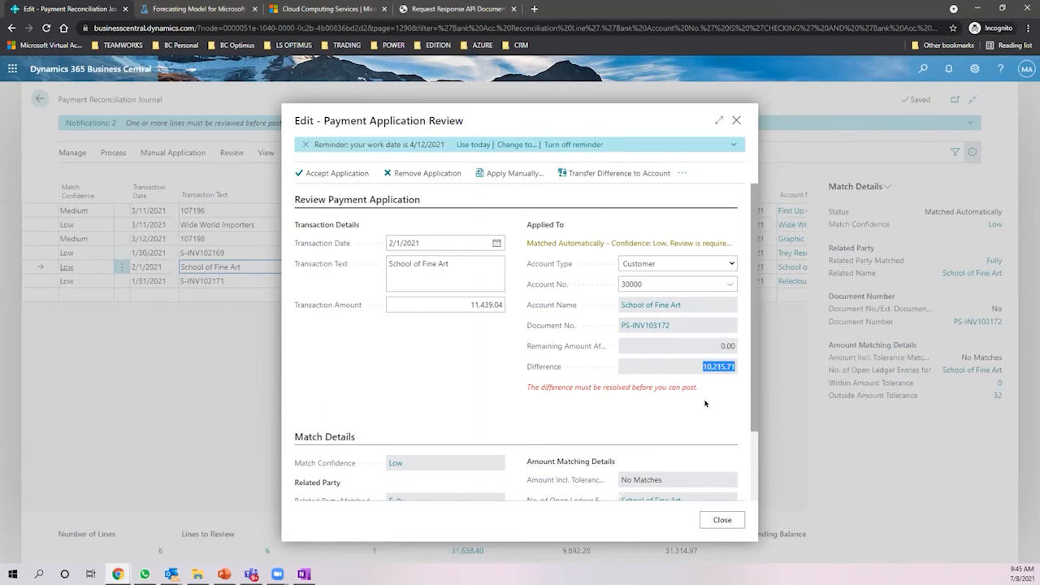
pyautogui.click(501, 304)
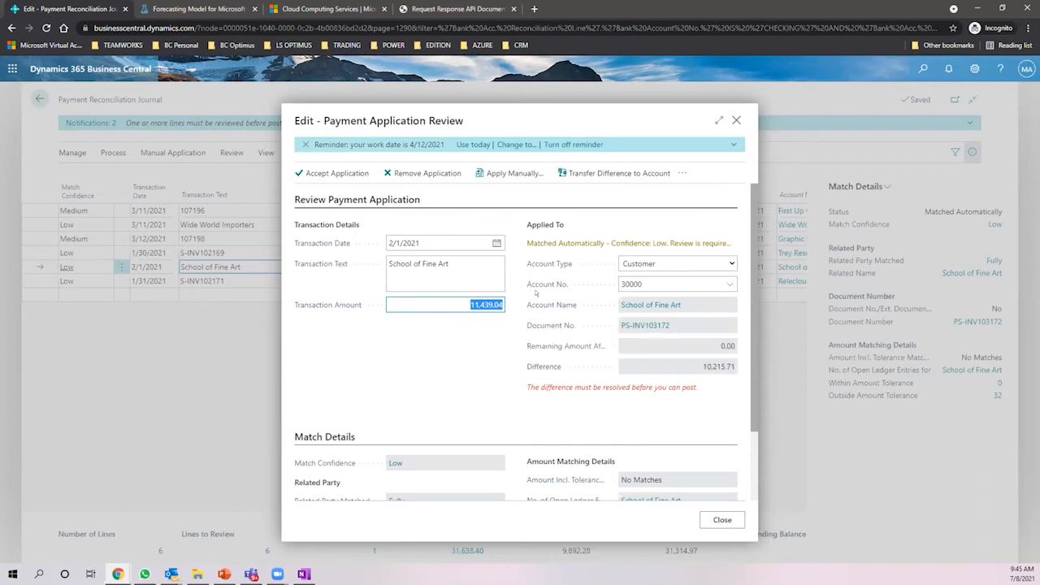
pyautogui.scroll(-2, 474, 337)
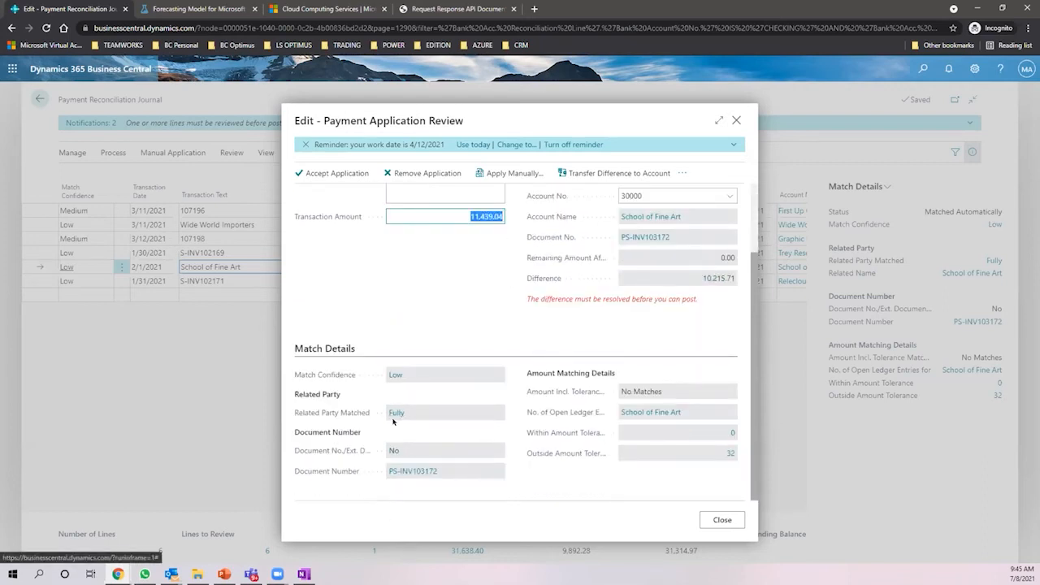
pyautogui.scroll(2, 349, 309)
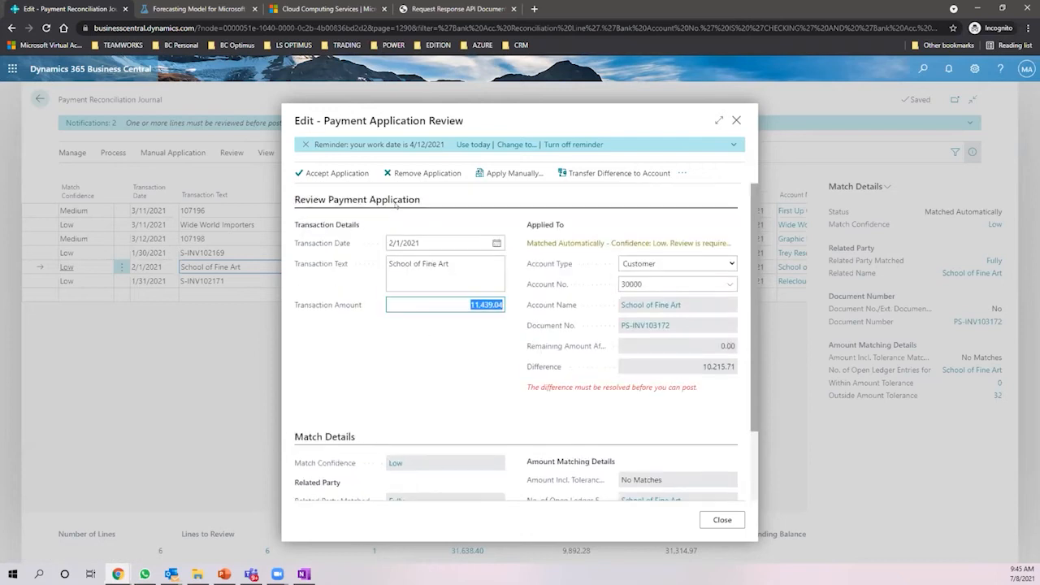
# - Accept the application, confirm a new line for the remaining amount, and return home
pyautogui.click(317, 172)
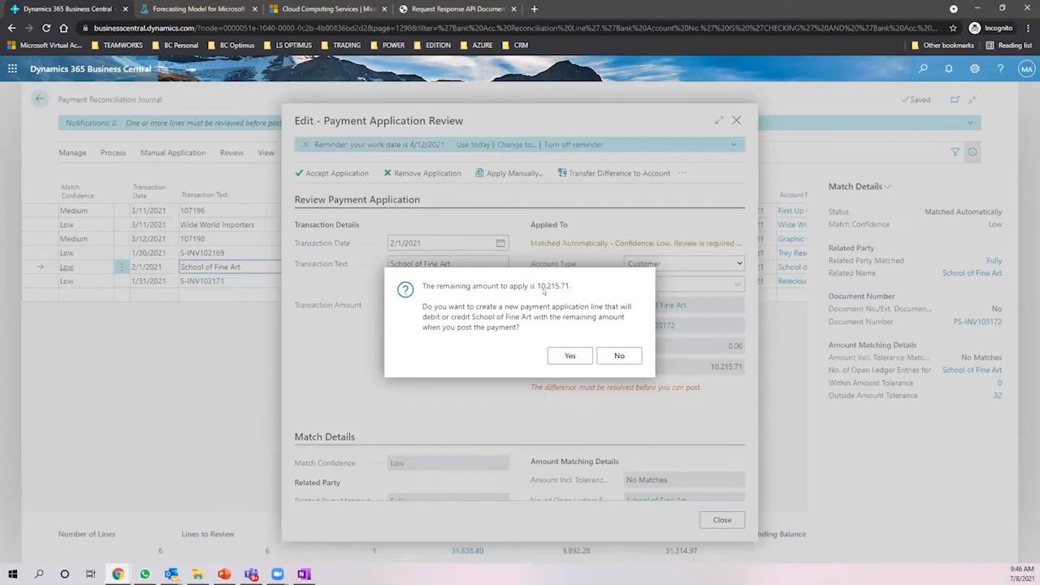
pyautogui.click(560, 354)
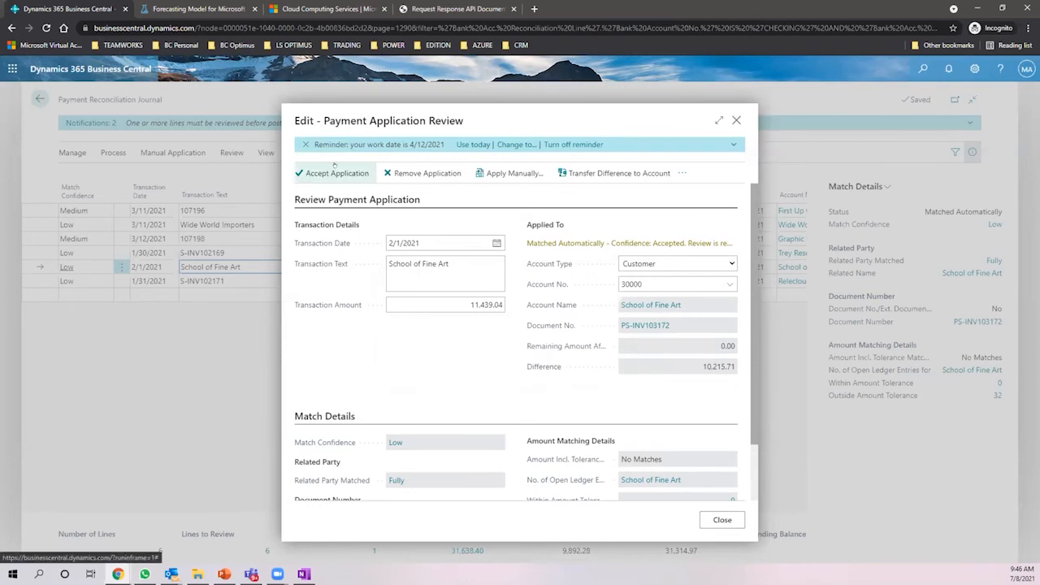
pyautogui.click(736, 120)
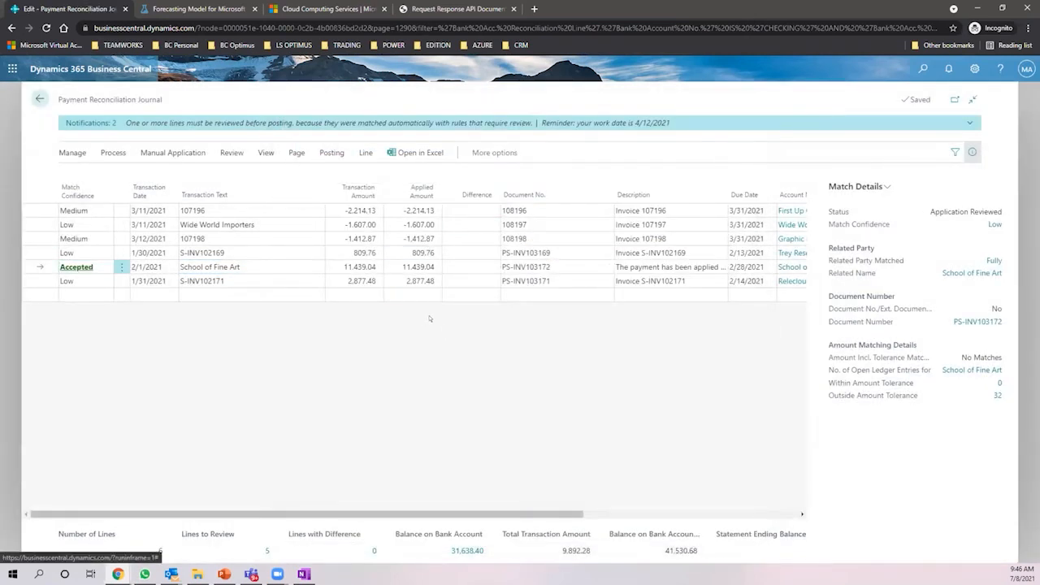
pyautogui.click(39, 99)
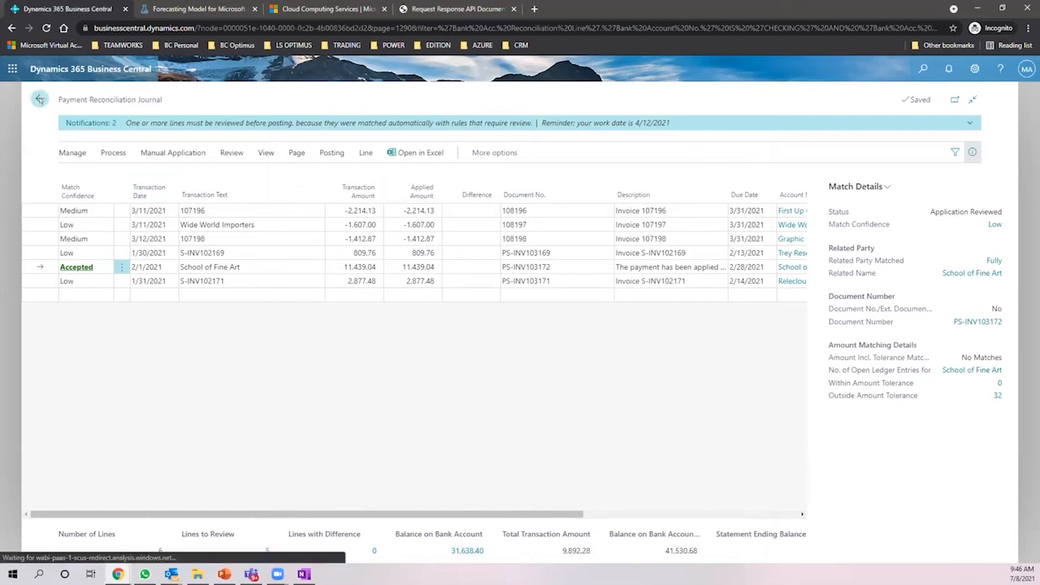
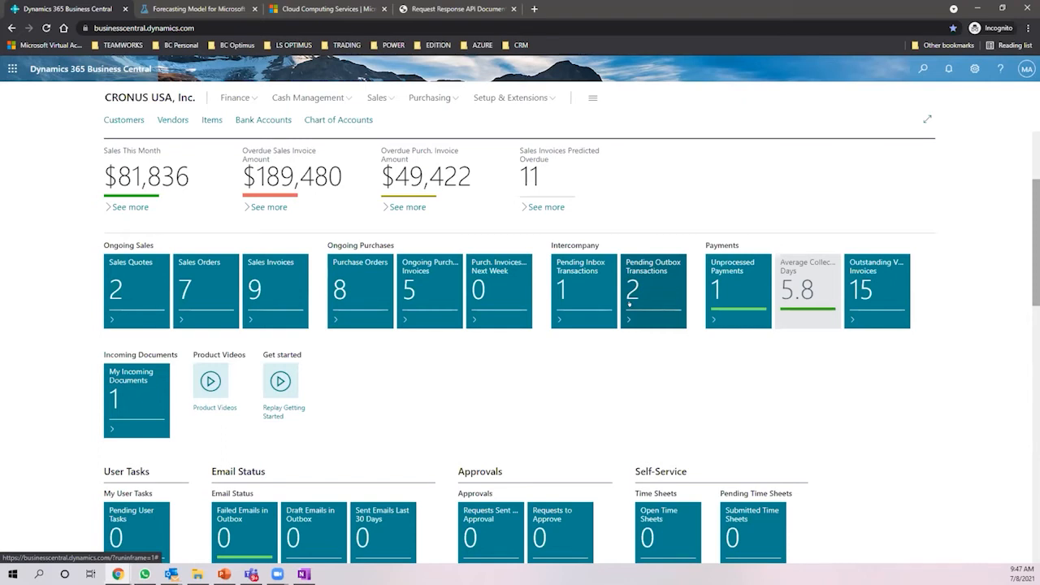
# - Open Pending Outbox Transactions as a full page and widen the Transaction Source column
pyautogui.click(639, 284)
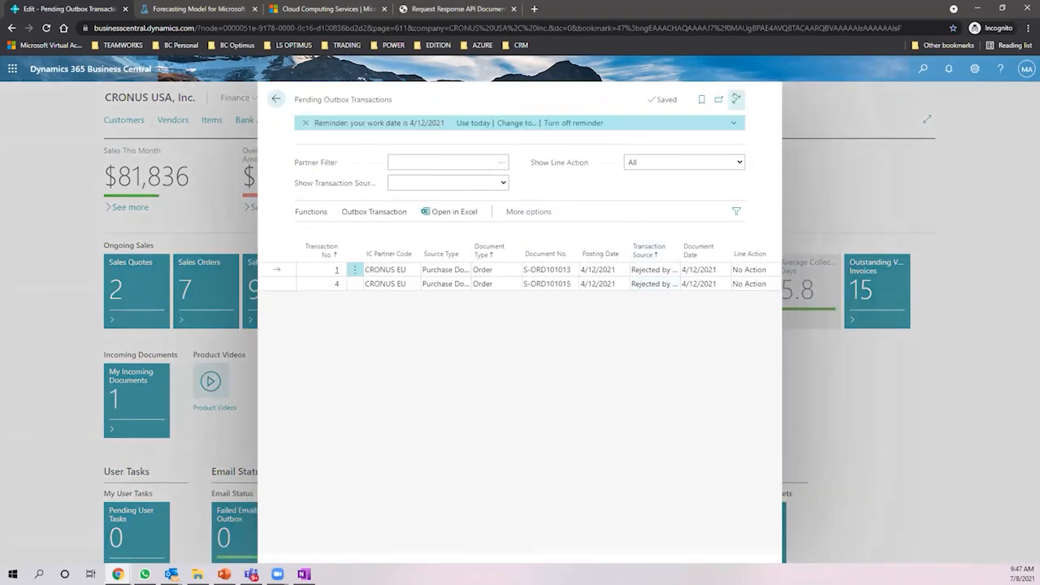
pyautogui.click(735, 100)
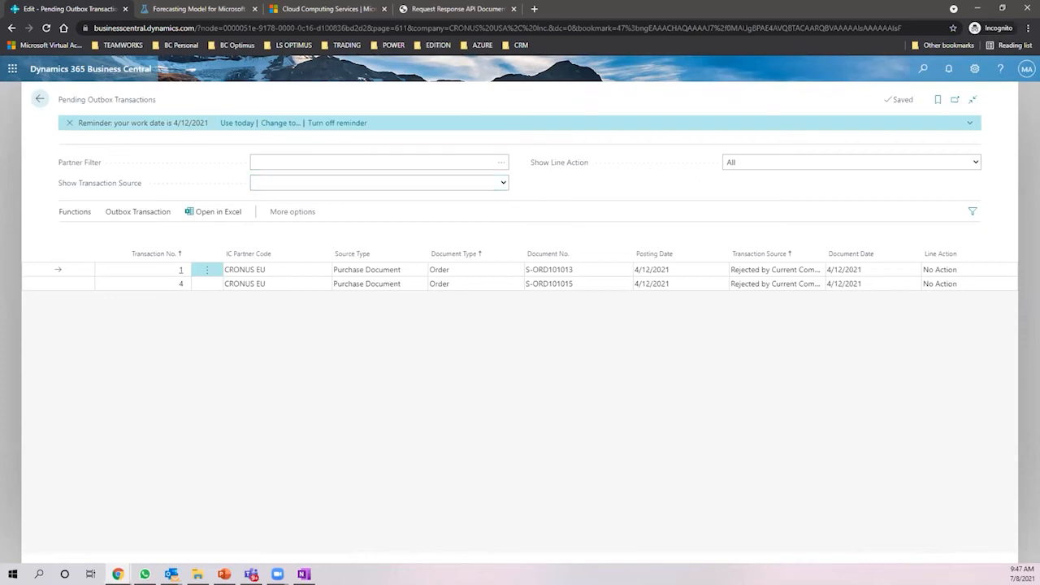
pyautogui.click(11, 68)
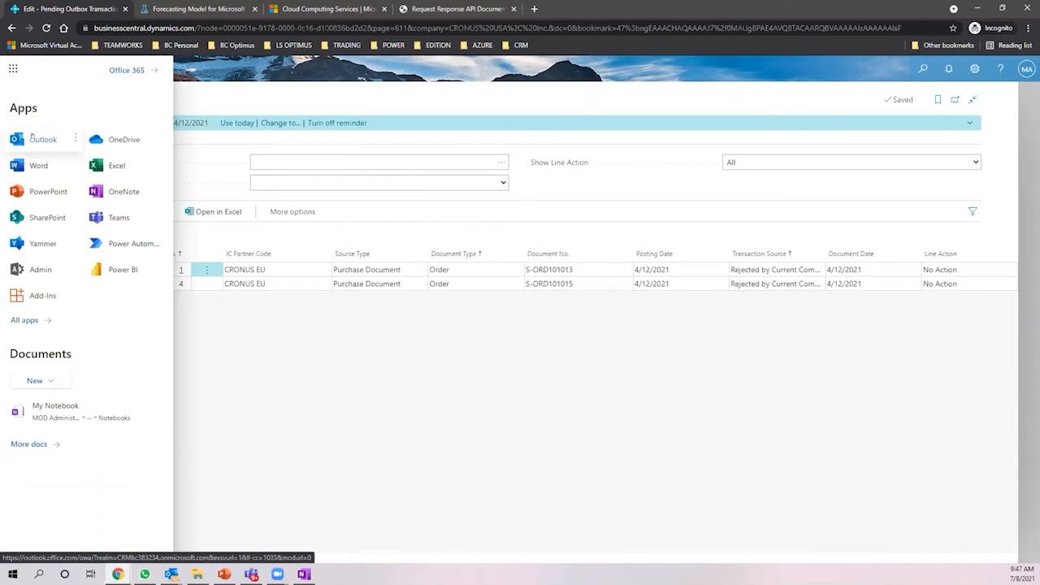
pyautogui.click(12, 68)
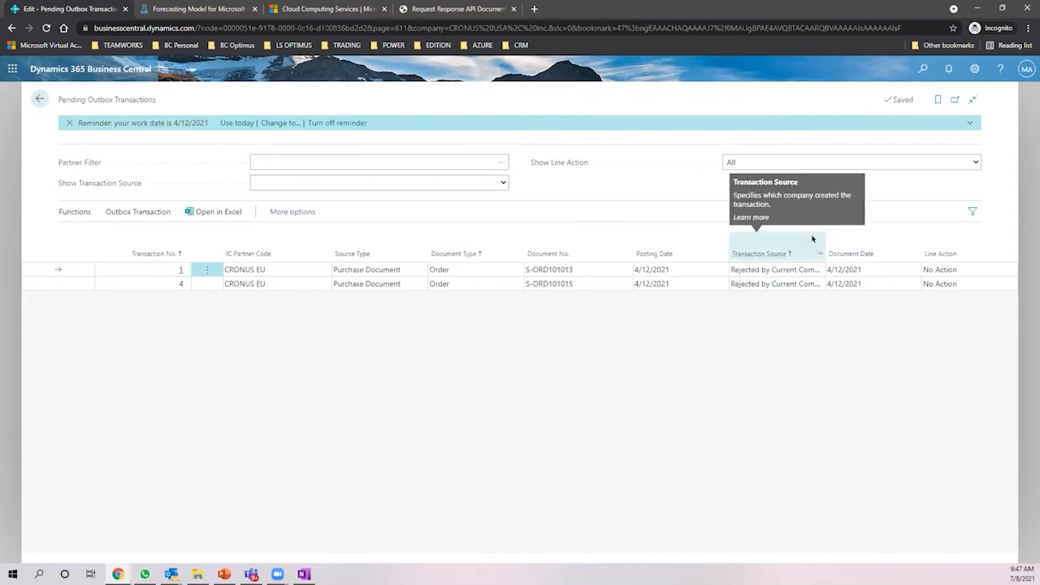
pyautogui.moveTo(824, 233); pyautogui.dragTo(898, 222)
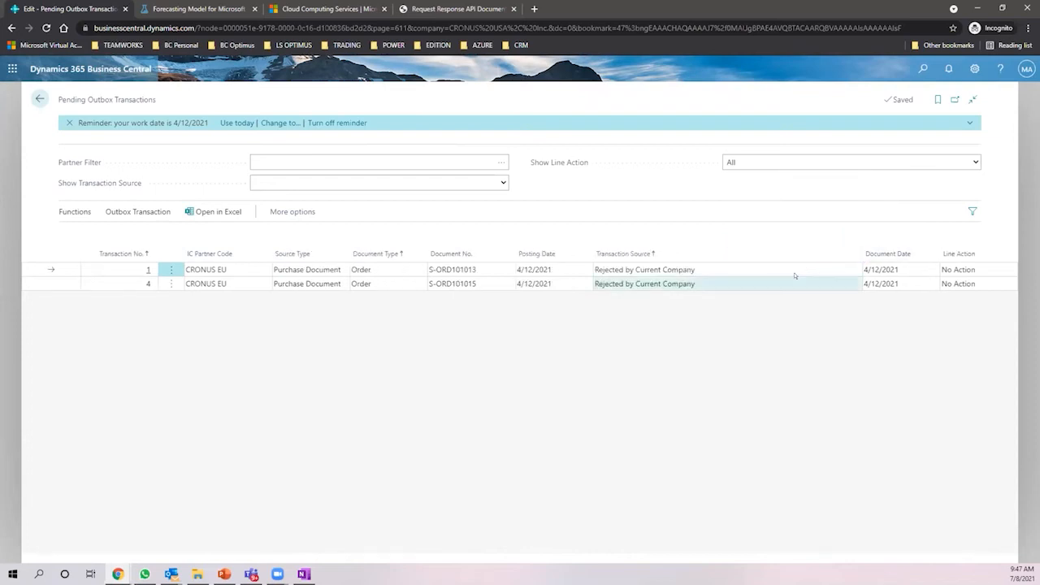
# - Open outbox transaction 1's details: rejected CRONUS EU order S-ORD101013
pyautogui.click(631, 270)
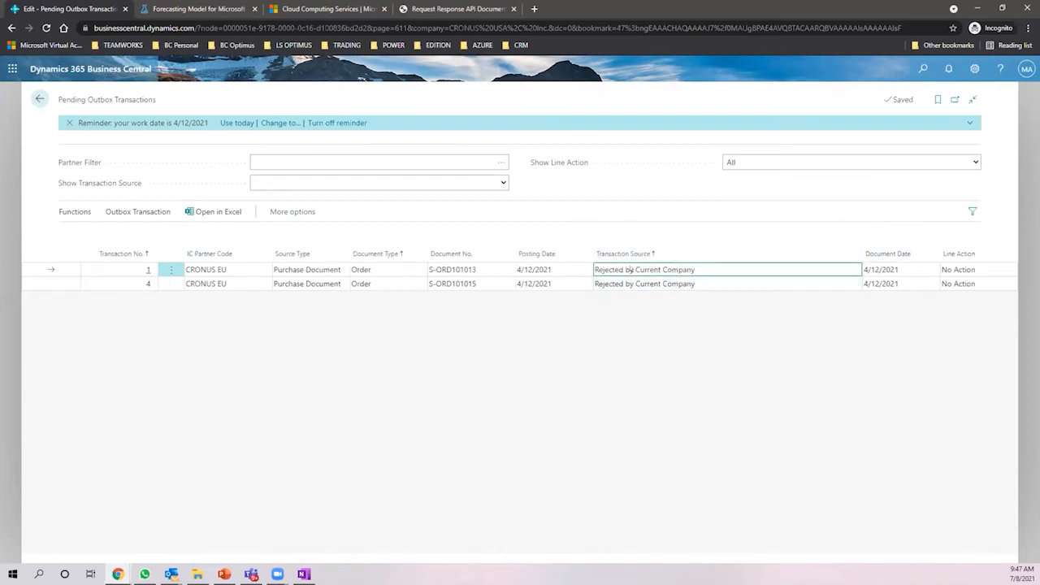
pyautogui.click(959, 269)
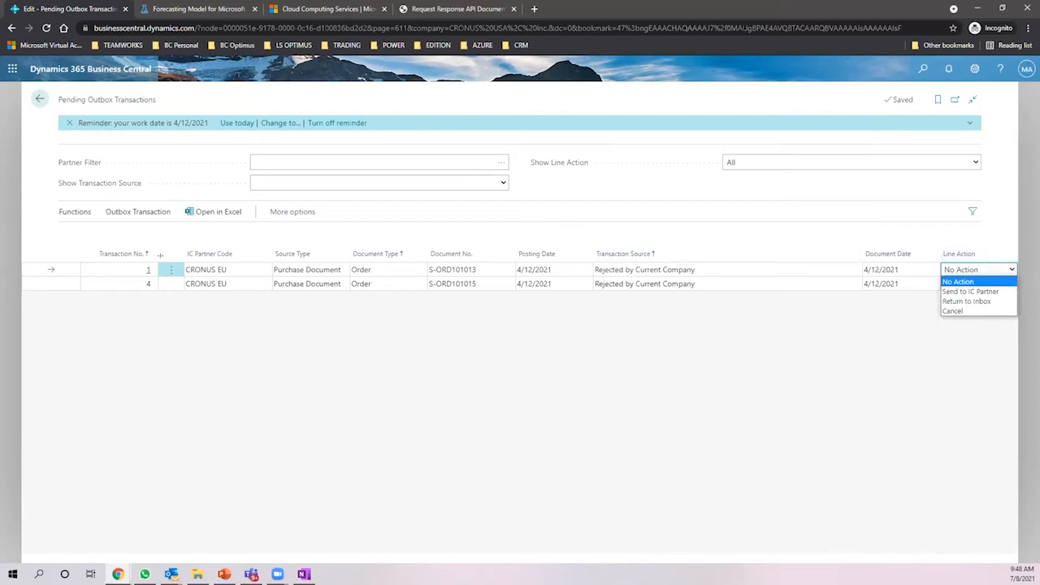
pyautogui.click(135, 212)
pyautogui.click(135, 213)
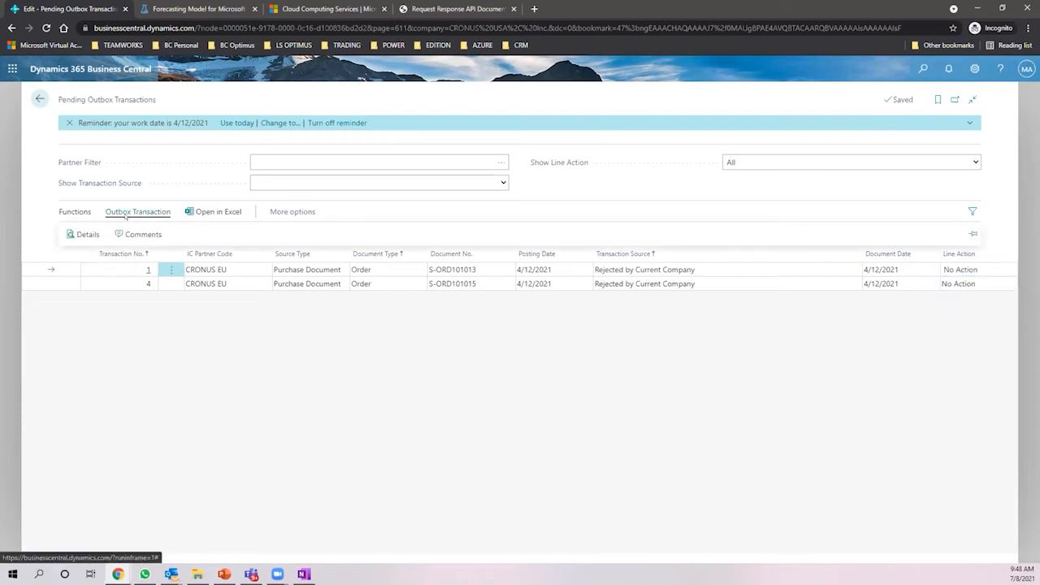
pyautogui.click(83, 234)
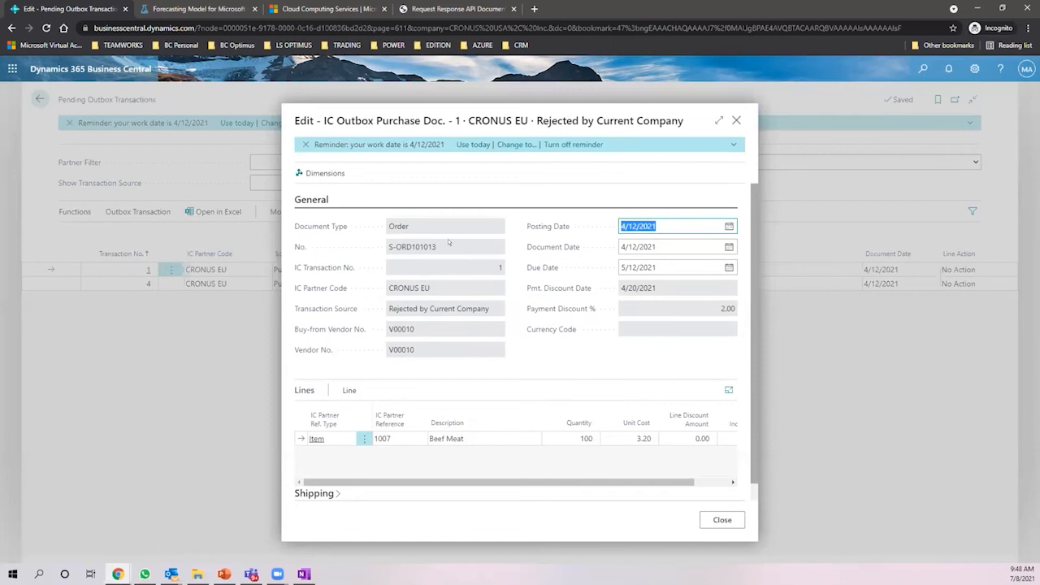
pyautogui.moveTo(388, 257); pyautogui.dragTo(393, 310)
pyautogui.moveTo(487, 308); pyautogui.dragTo(387, 312)
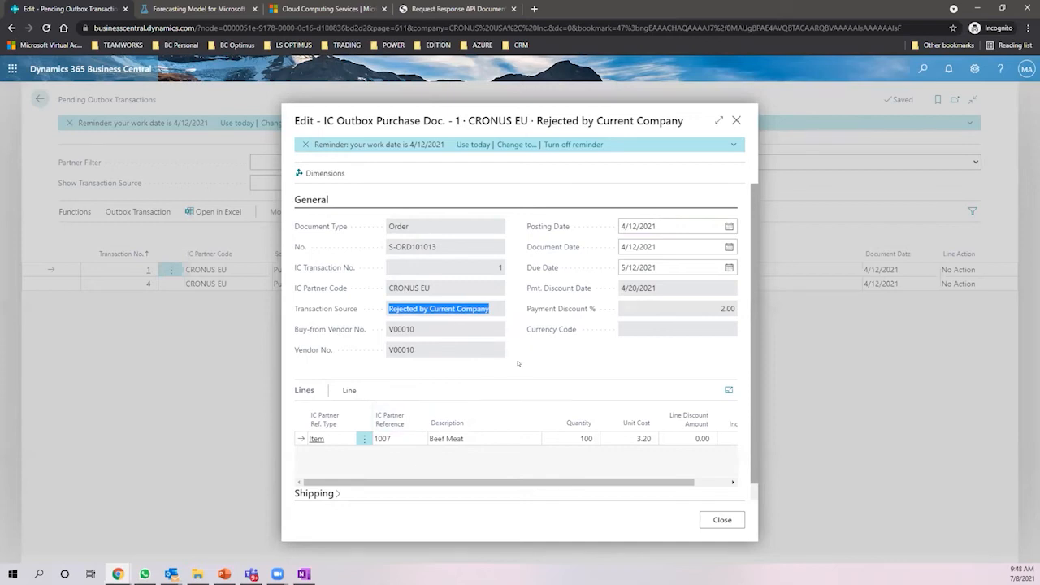
# - Review the IC Outbox Purchase Doc. 1 Beef Meat line, then close the document
pyautogui.click(463, 439)
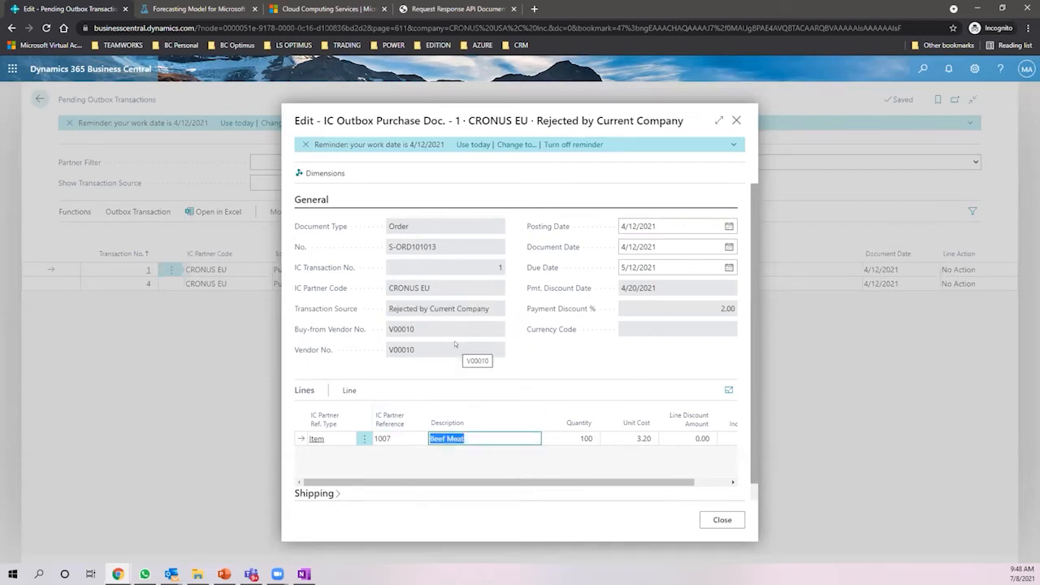
pyautogui.moveTo(317, 108); pyautogui.dragTo(683, 110)
pyautogui.click(579, 267)
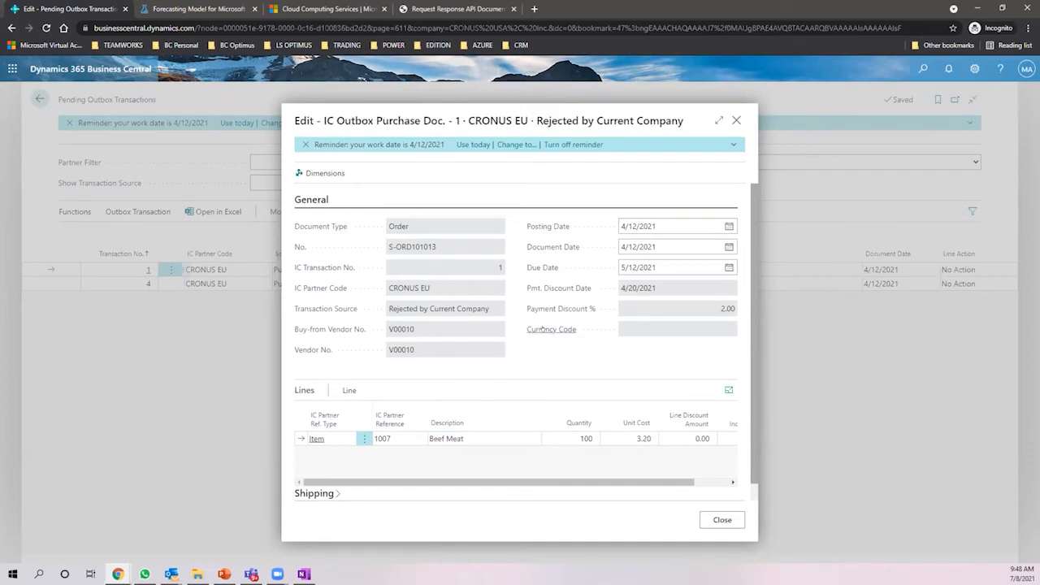
pyautogui.moveTo(542, 328)
pyautogui.click(736, 120)
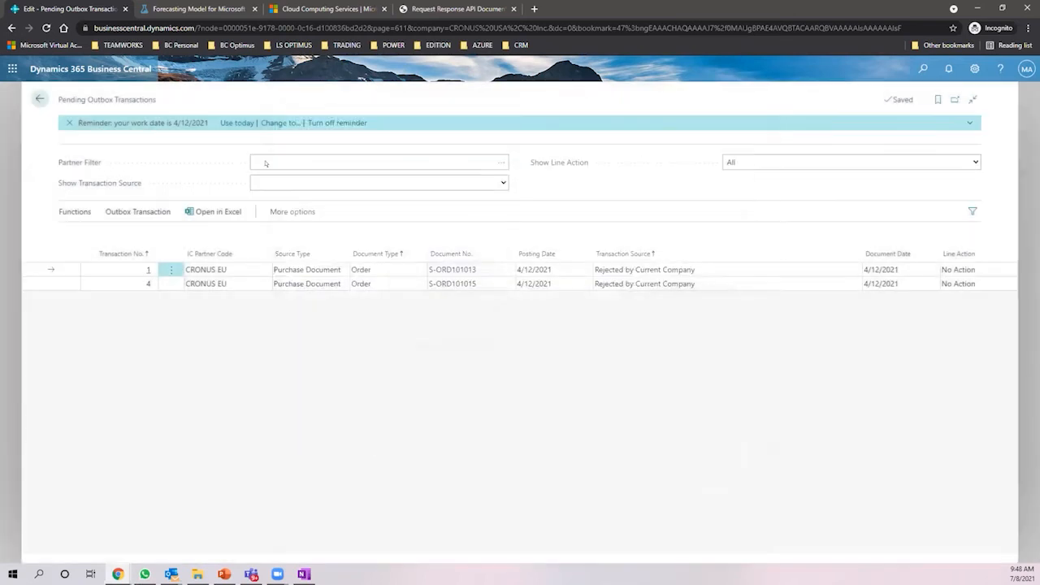
# - Return to the Role Center, look over Insights and Report Inbox, then switch to the Forecasting Model page
pyautogui.click(39, 98)
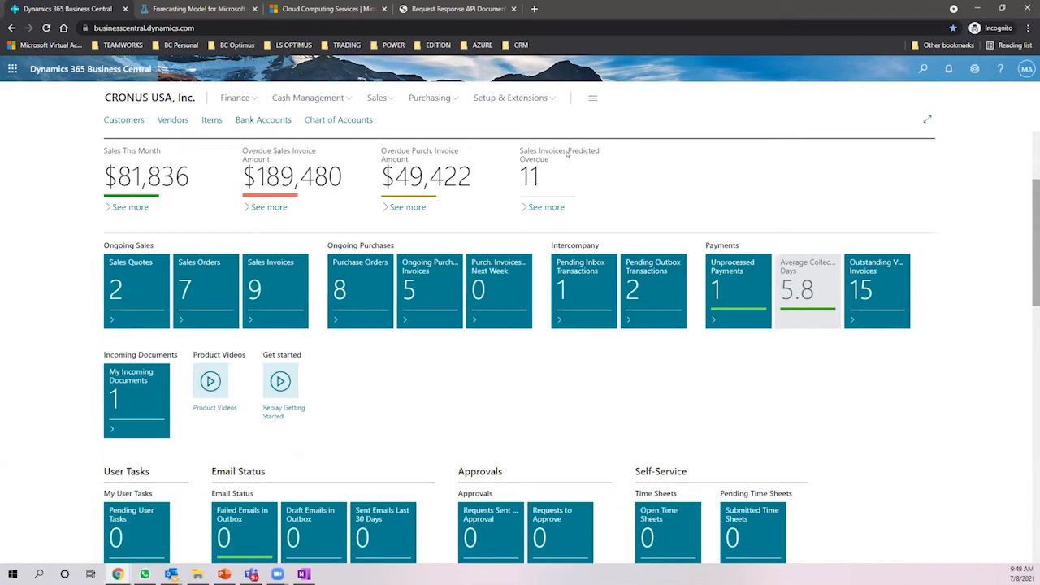
pyautogui.scroll(-3, 567, 154)
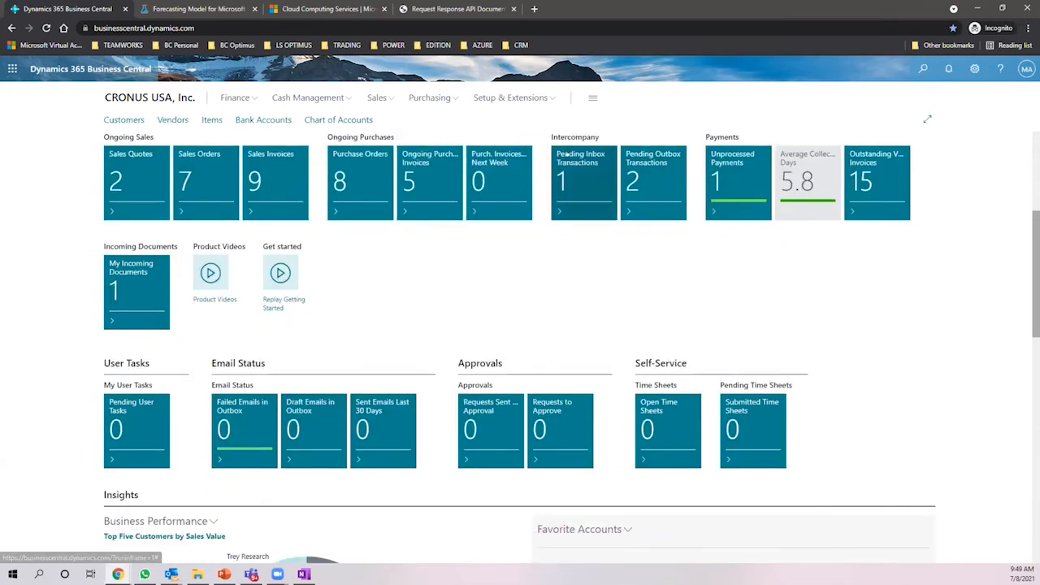
pyautogui.scroll(-5, 567, 154)
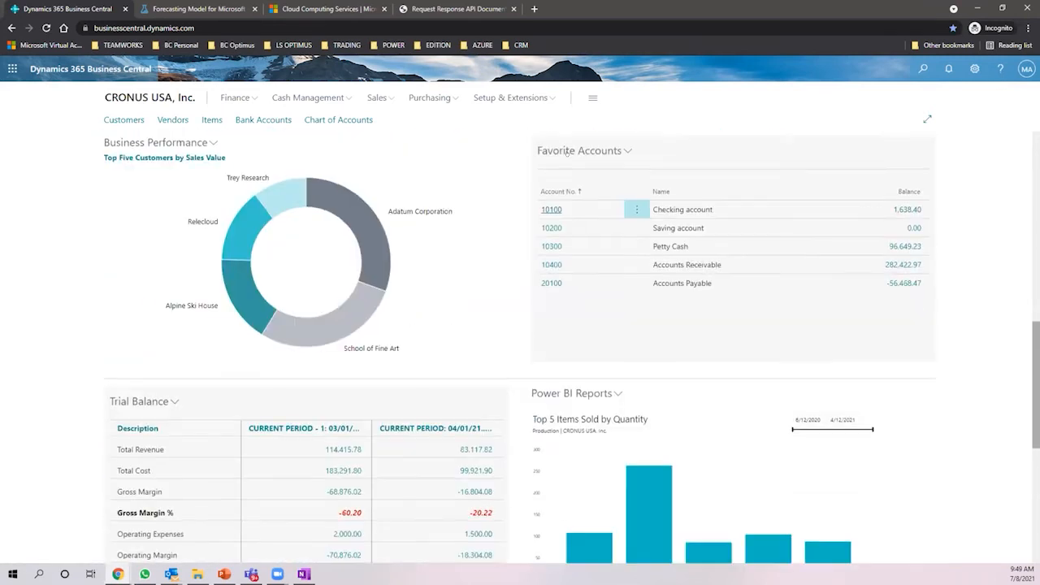
pyautogui.scroll(-3, 570, 155)
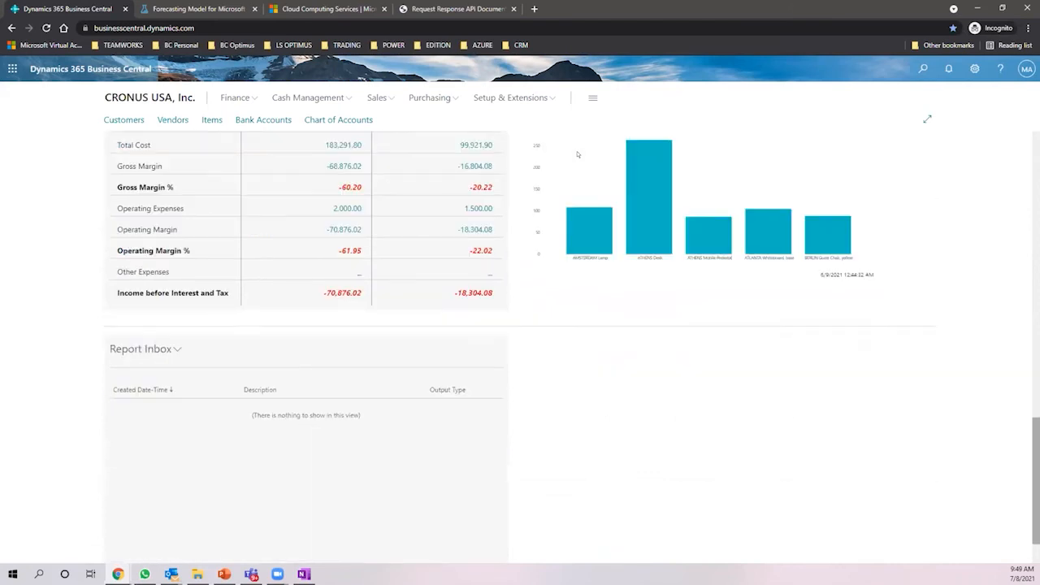
pyautogui.scroll(4, 580, 155)
pyautogui.scroll(9, 585, 154)
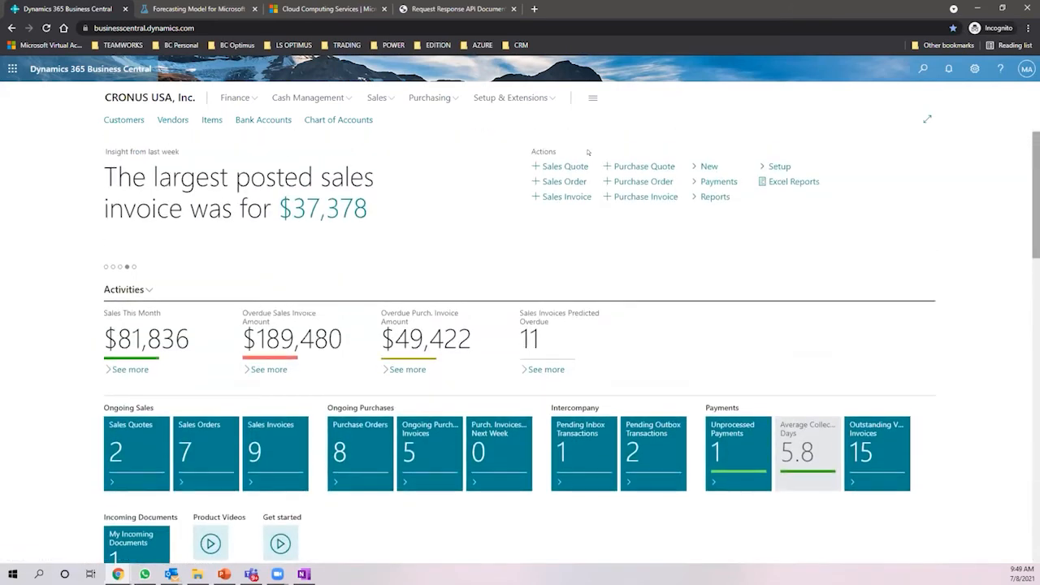
pyautogui.click(212, 14)
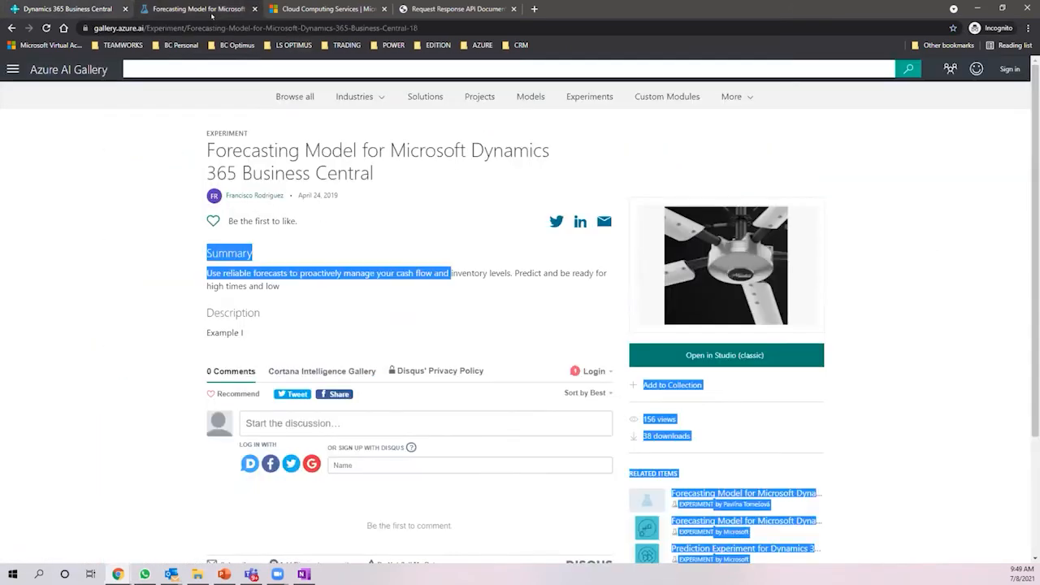
# - Close the Forecasting Model tab, glance at the API documentation, and go back to ML Studio home
pyautogui.click(253, 8)
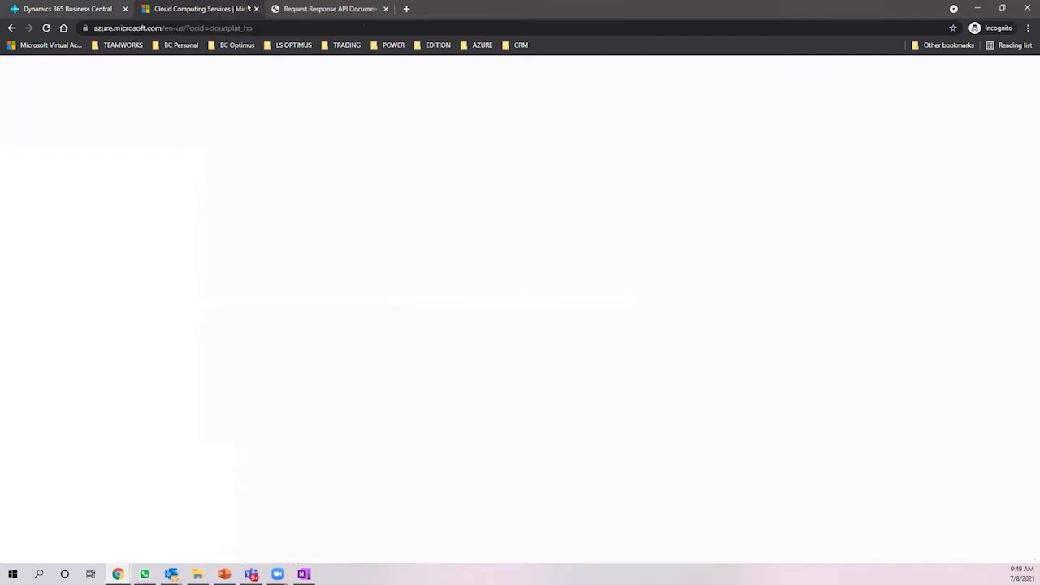
pyautogui.scroll(6, 282, 179)
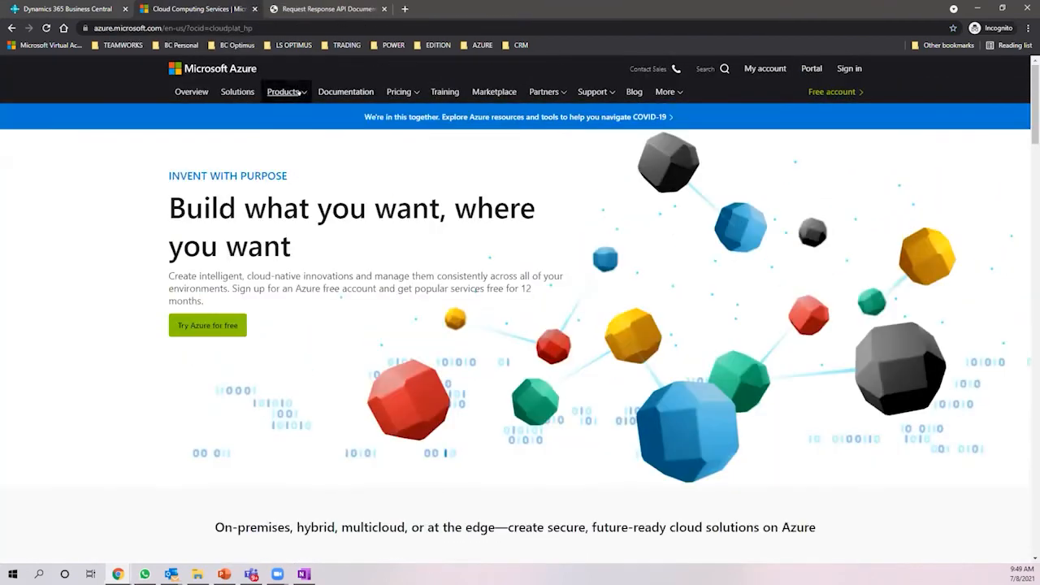
pyautogui.click(329, 9)
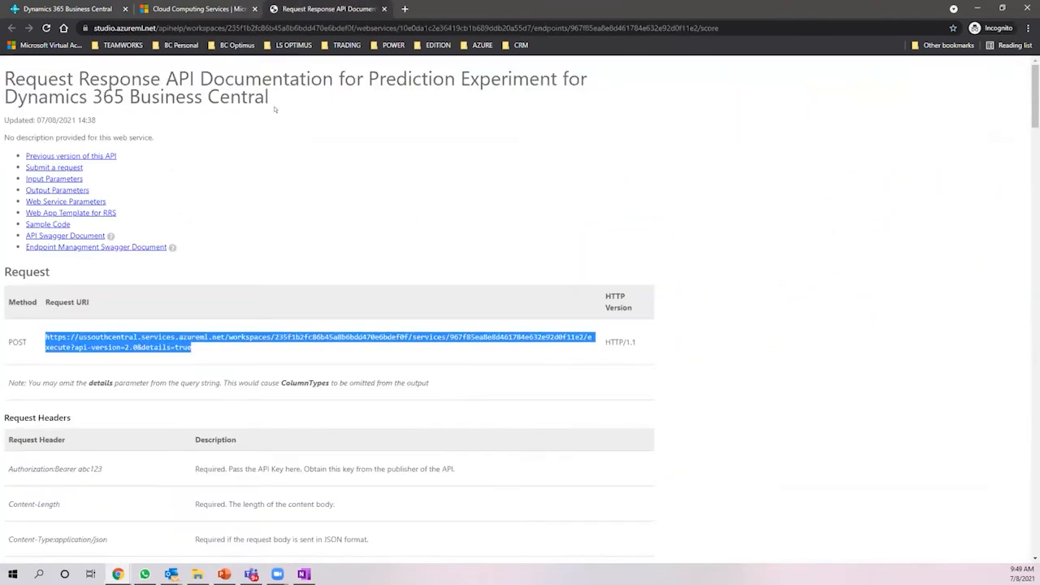
pyautogui.click(283, 166)
pyautogui.click(12, 26)
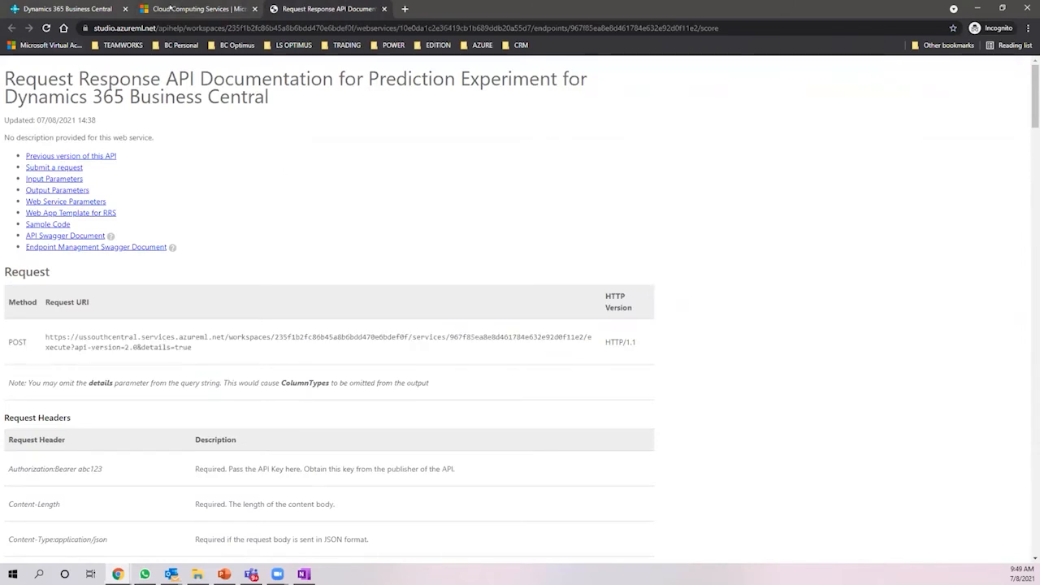
pyautogui.click(11, 26)
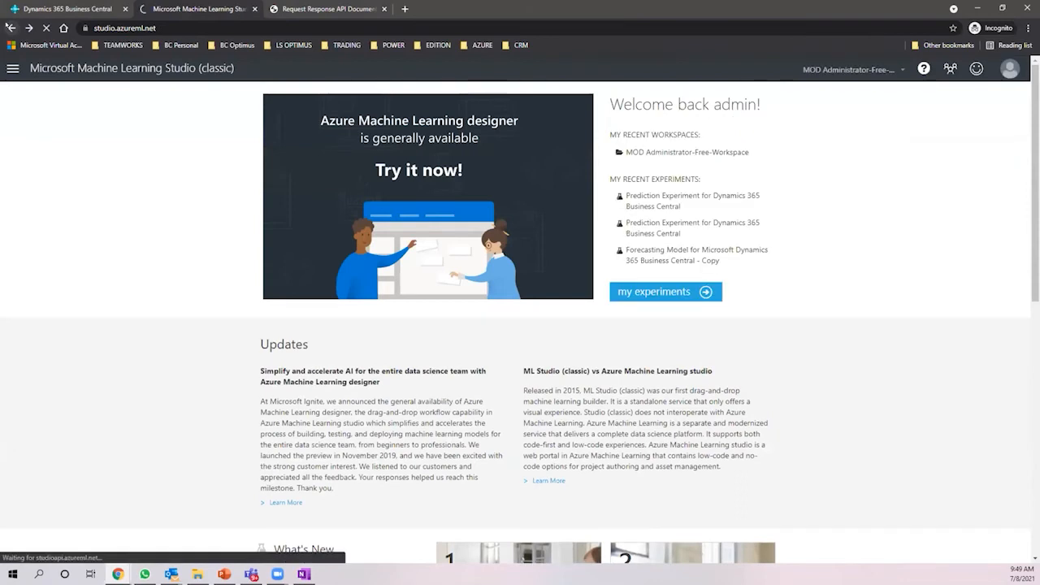
# - Review the workspace's authorization tokens and its single Owner user, then switch back to Business Central
pyautogui.click(10, 27)
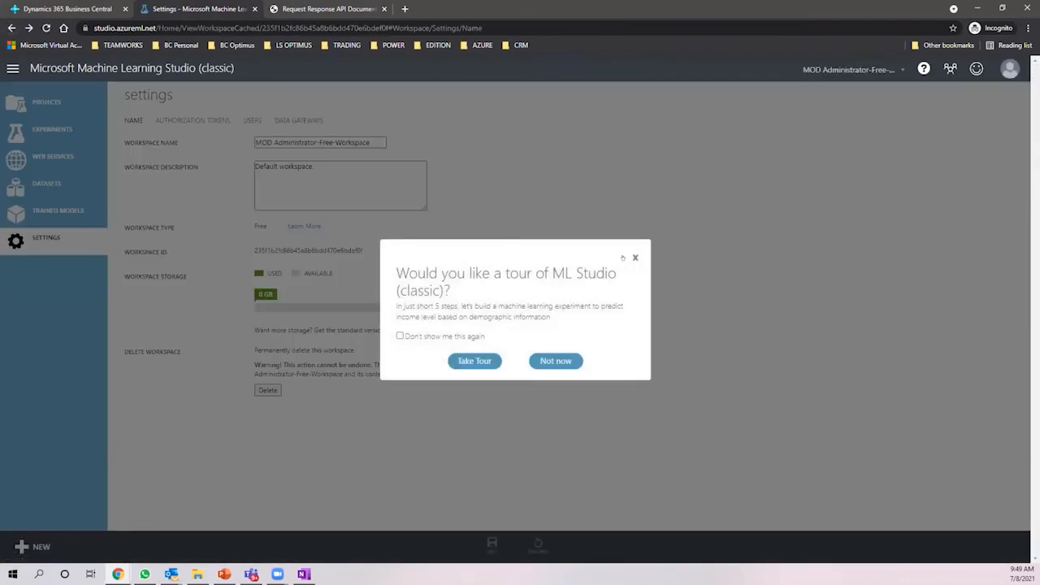
pyautogui.click(635, 257)
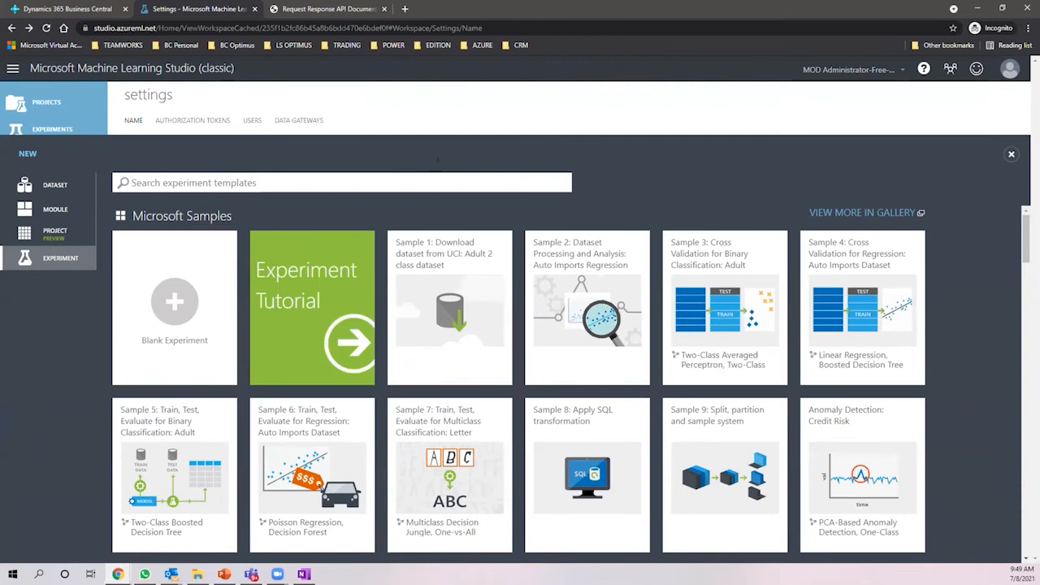
pyautogui.scroll(-2, 262, 342)
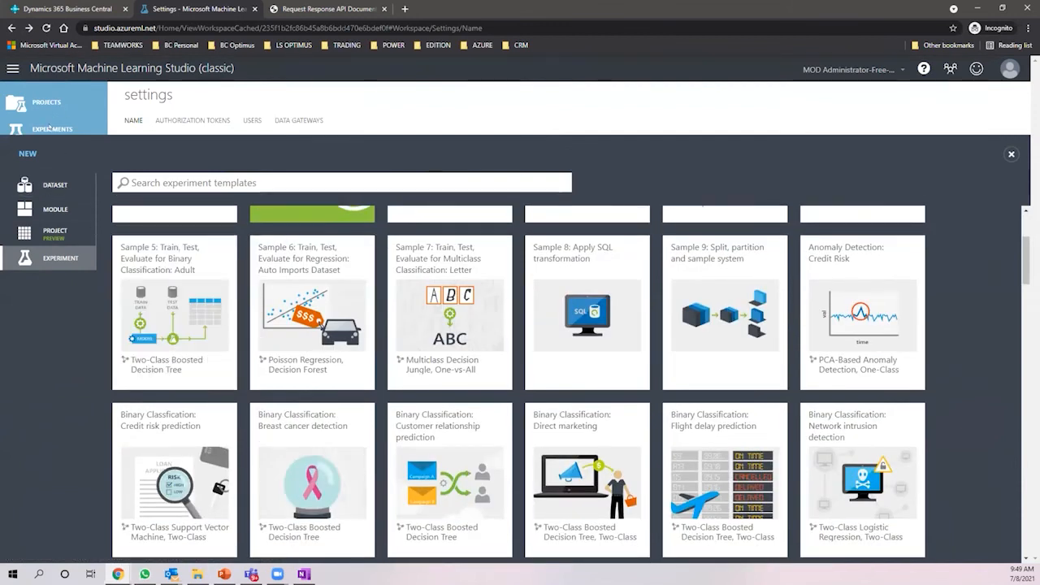
pyautogui.click(50, 124)
pyautogui.click(188, 119)
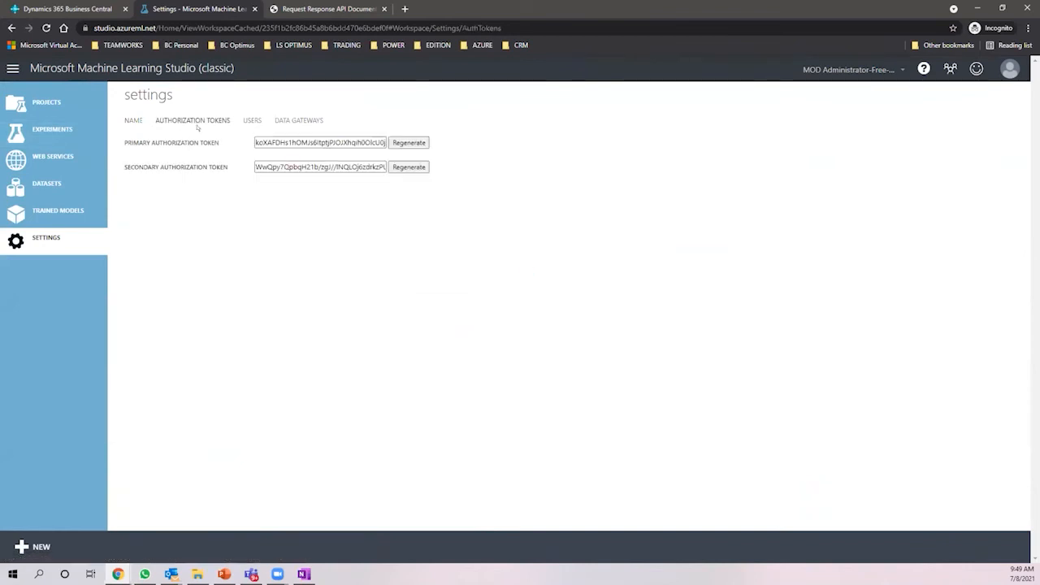
pyautogui.click(251, 121)
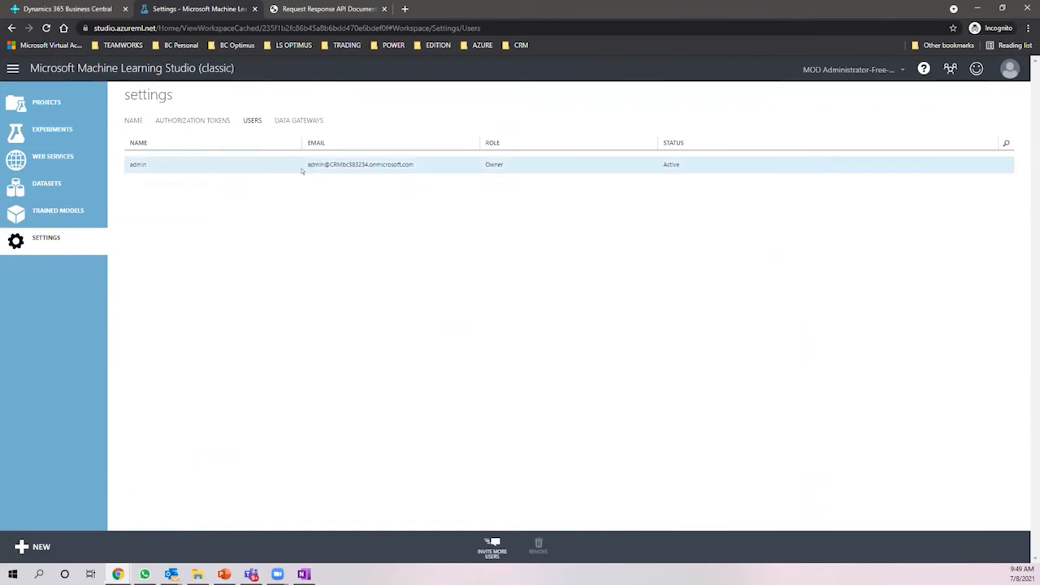
pyautogui.moveTo(301, 167); pyautogui.dragTo(416, 165)
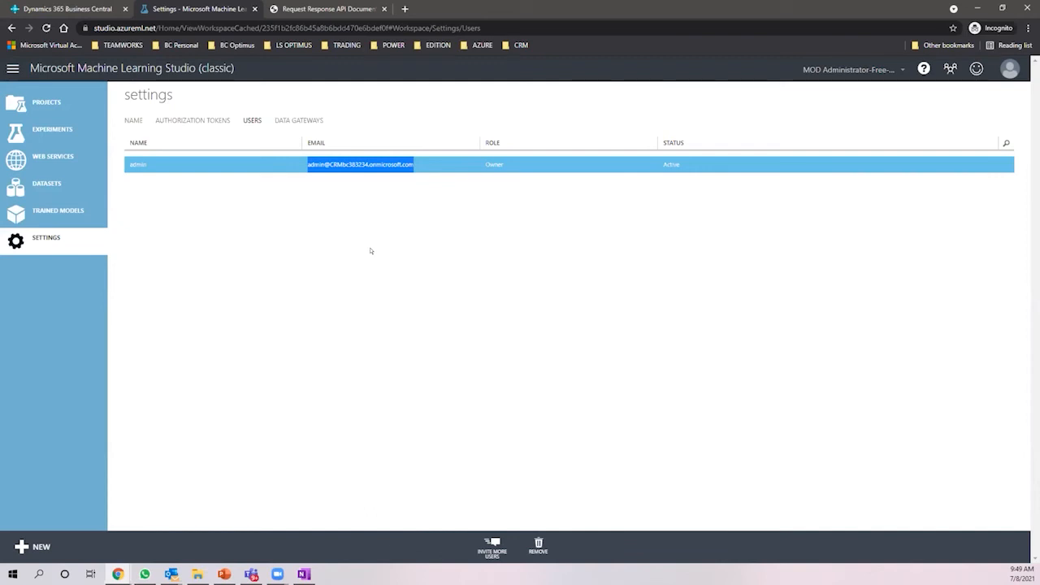
pyautogui.click(70, 11)
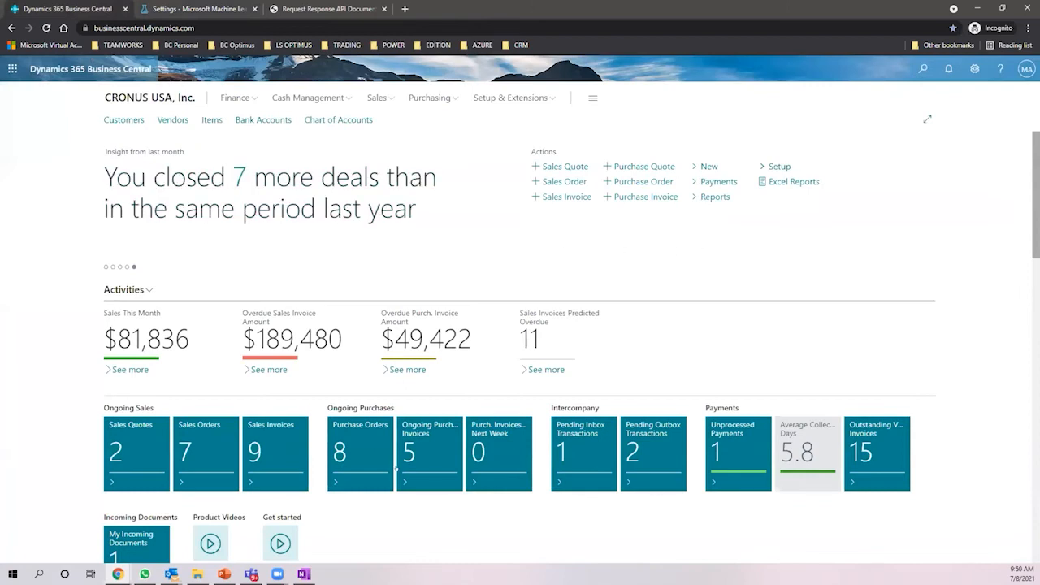
# - Search 'item' in Tell Me and open the Items list
pyautogui.scroll(-1, 775, 404)
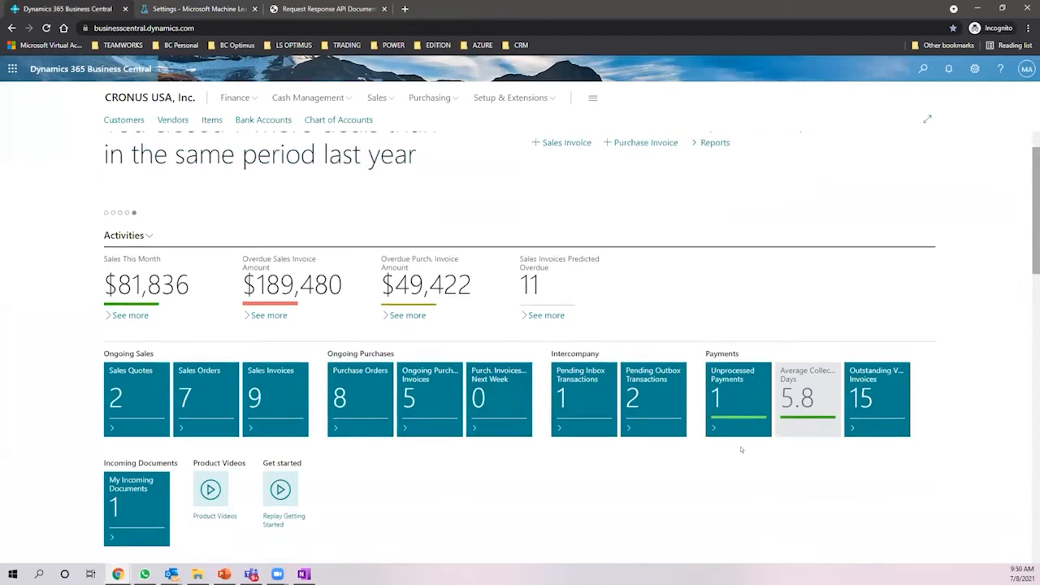
pyautogui.click(920, 69)
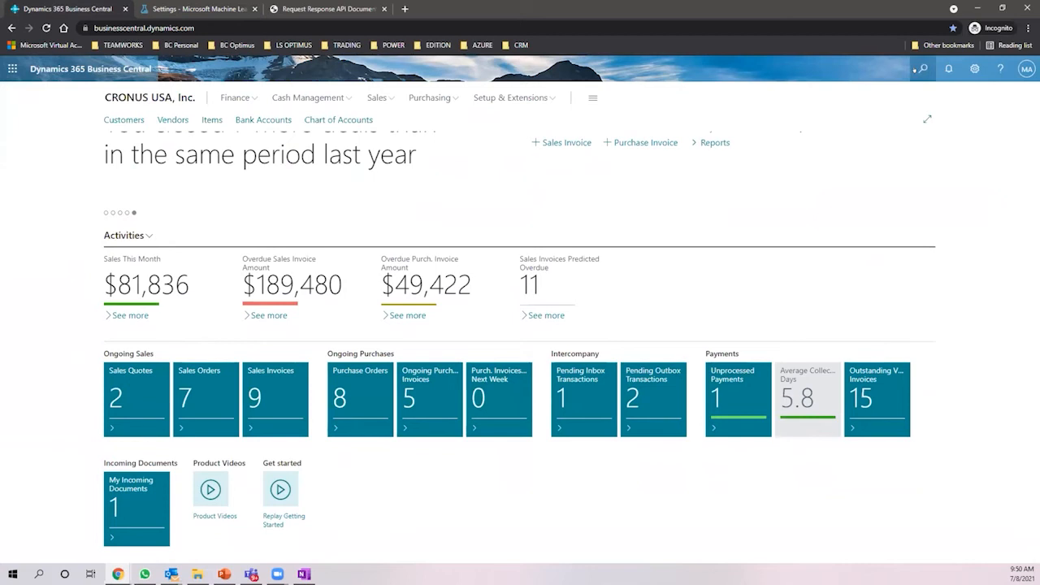
pyautogui.write('item')
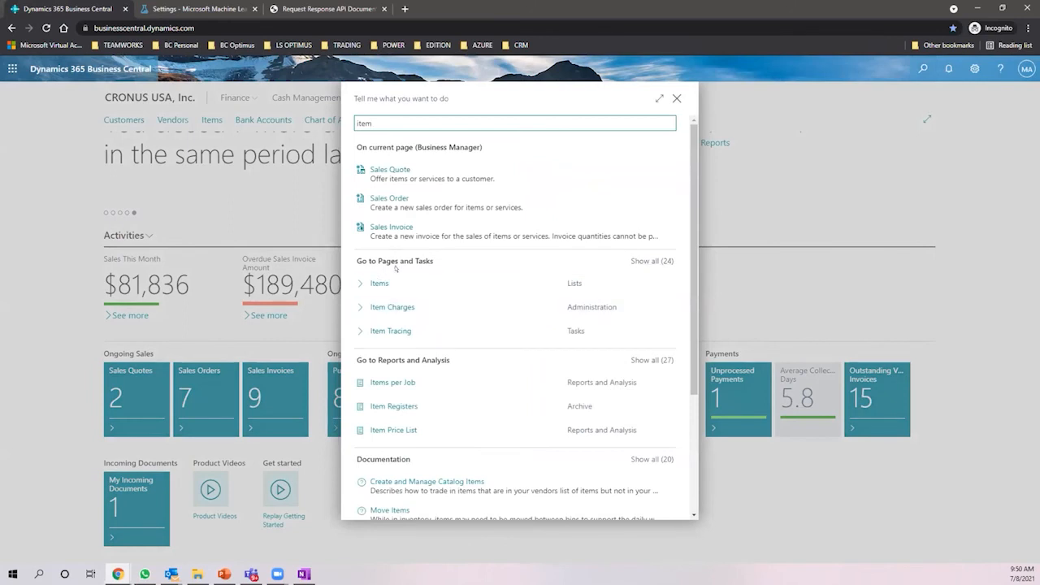
pyautogui.click(387, 277)
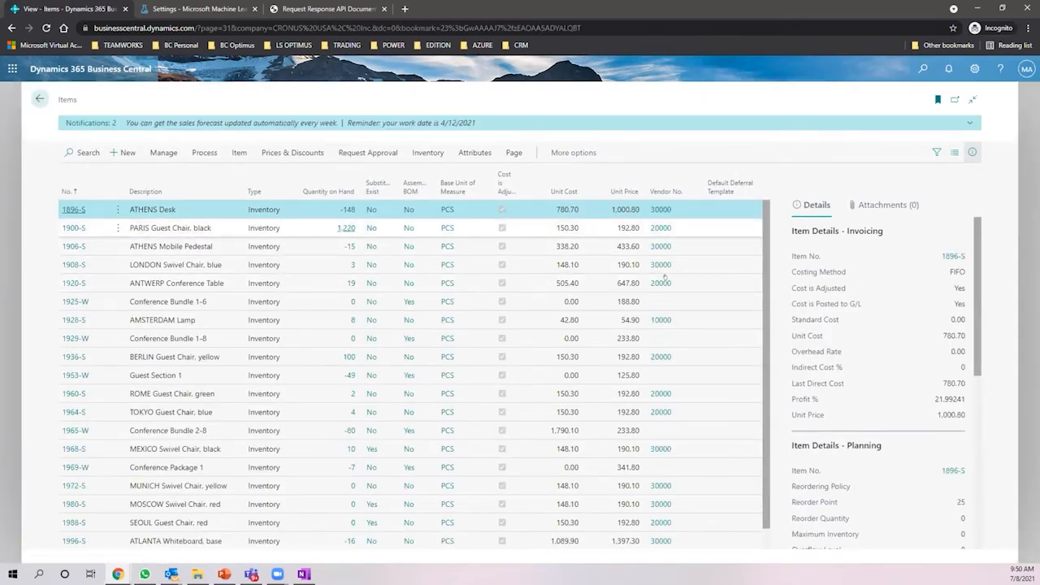
# - Show items as Tall Tiles, select PARIS Guest Chair, and open Sales and Inventory Forecast Setup
pyautogui.scroll(-5, 894, 285)
pyautogui.scroll(-1, 888, 268)
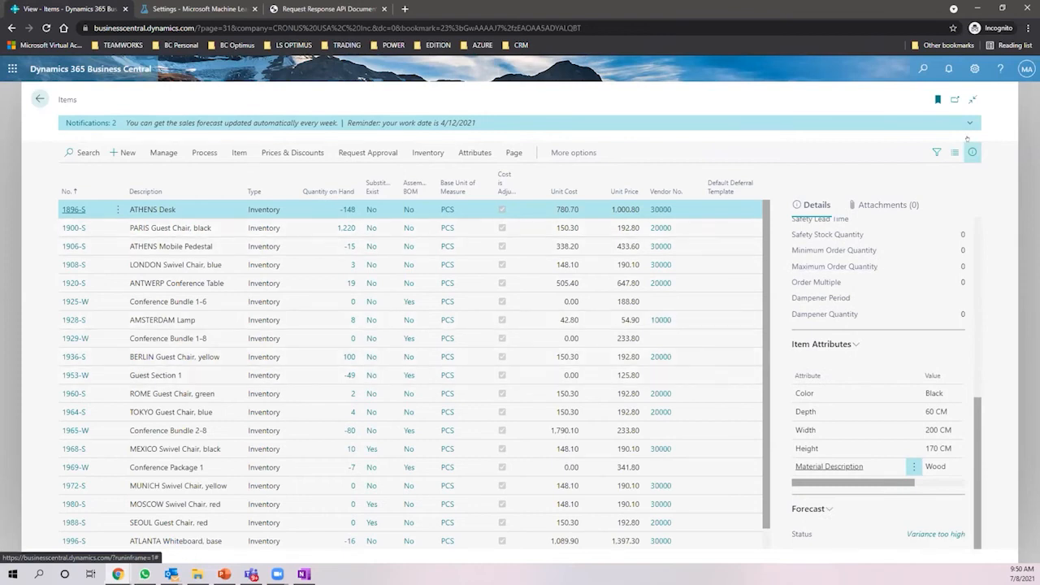
pyautogui.click(952, 150)
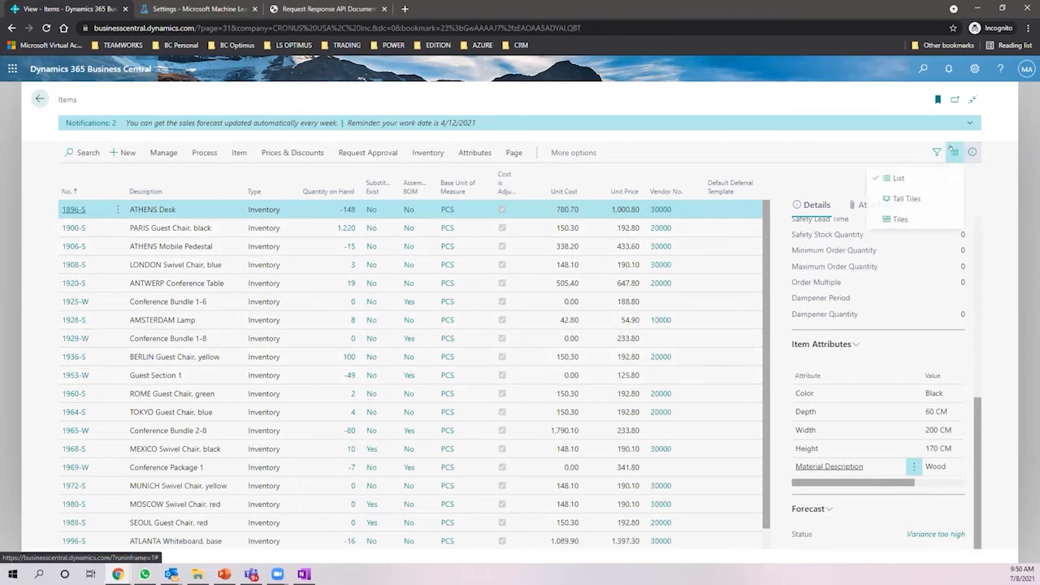
pyautogui.click(900, 200)
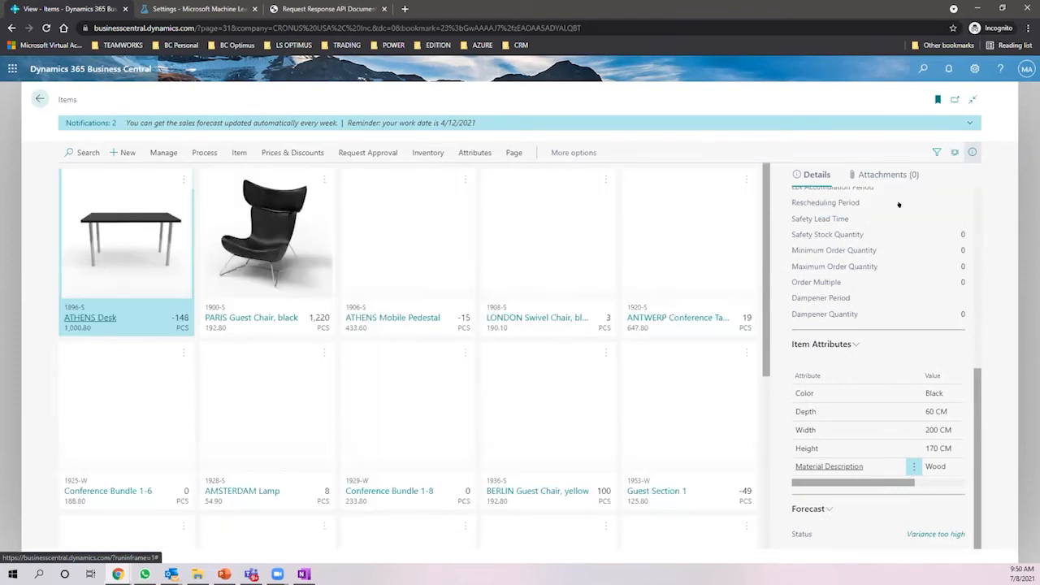
pyautogui.click(293, 261)
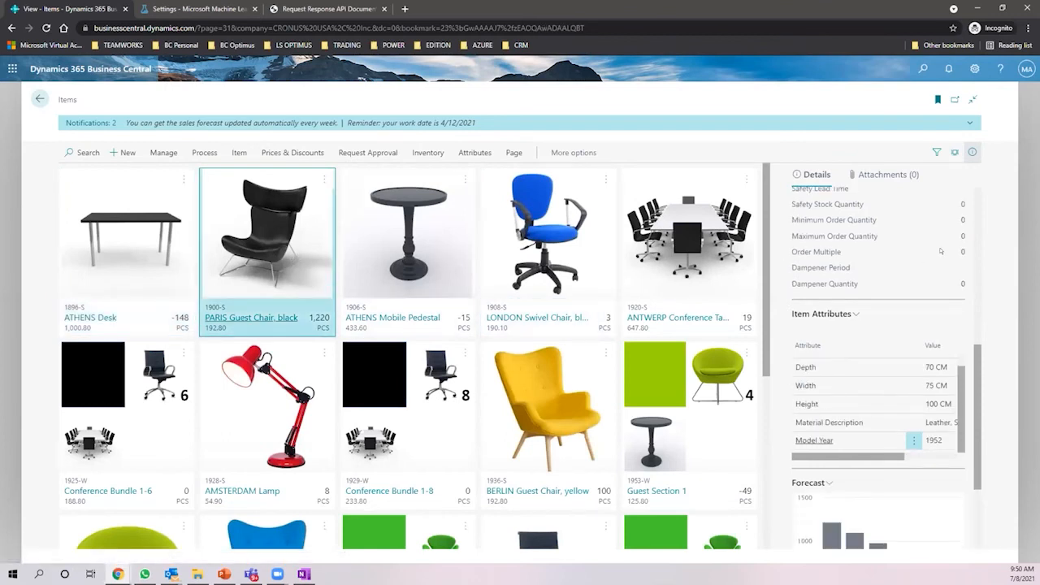
pyautogui.scroll(-3, 933, 244)
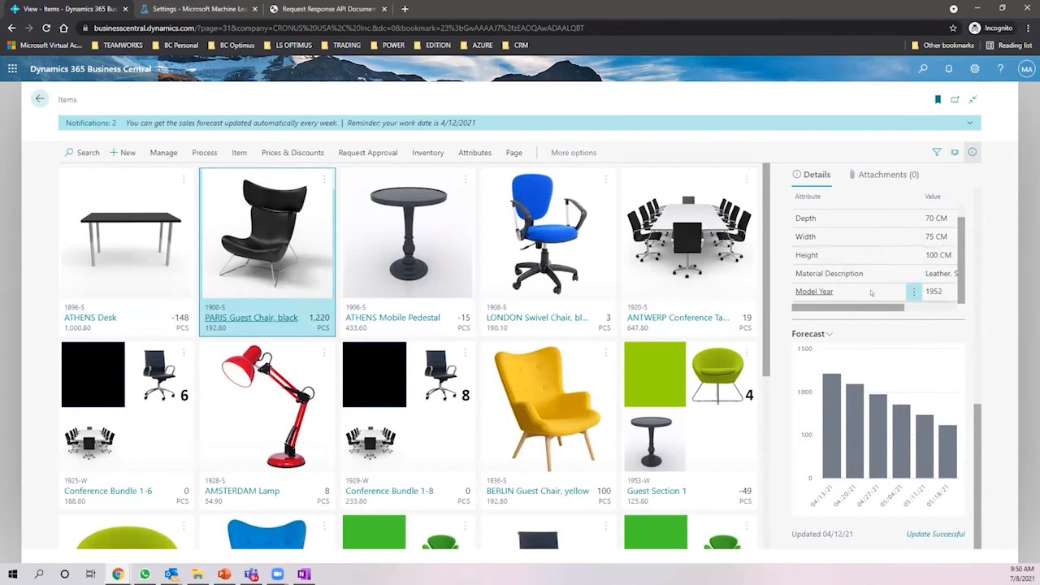
pyautogui.click(829, 334)
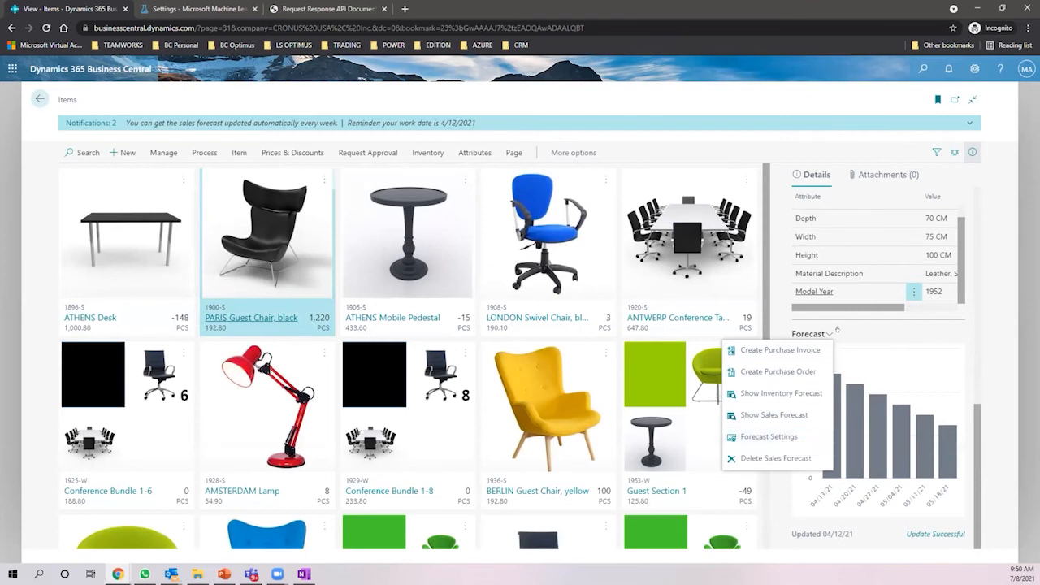
pyautogui.click(768, 436)
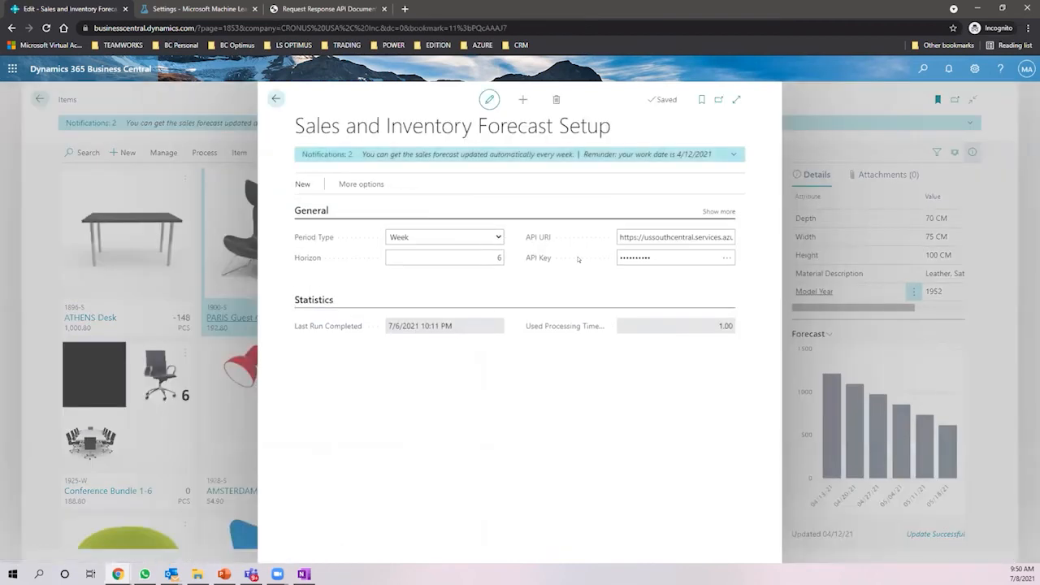
pyautogui.click(722, 210)
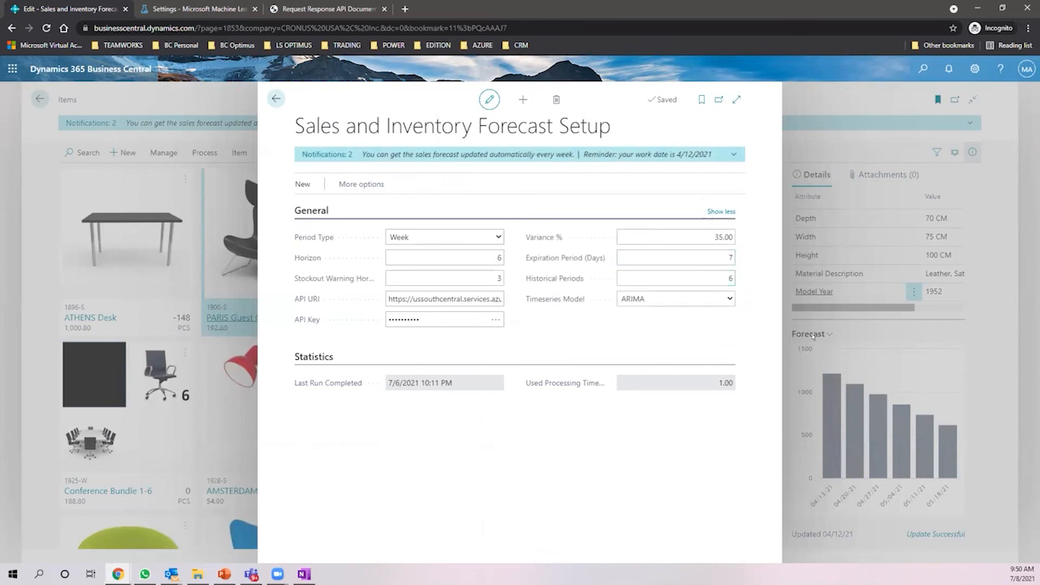
pyautogui.click(715, 282)
pyautogui.moveTo(328, 239)
pyautogui.moveTo(552, 278)
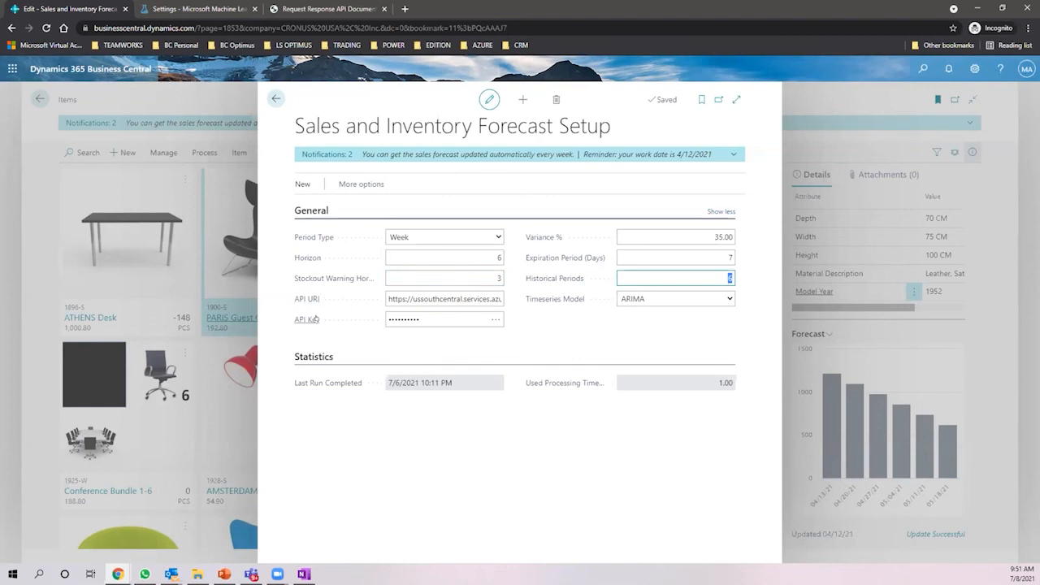
pyautogui.moveTo(314, 319)
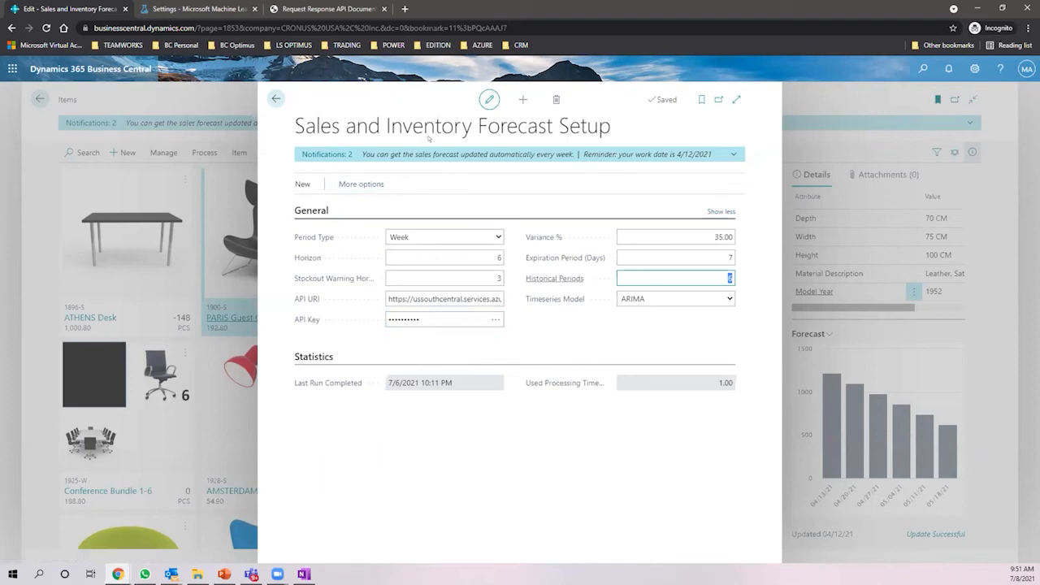
pyautogui.click(264, 96)
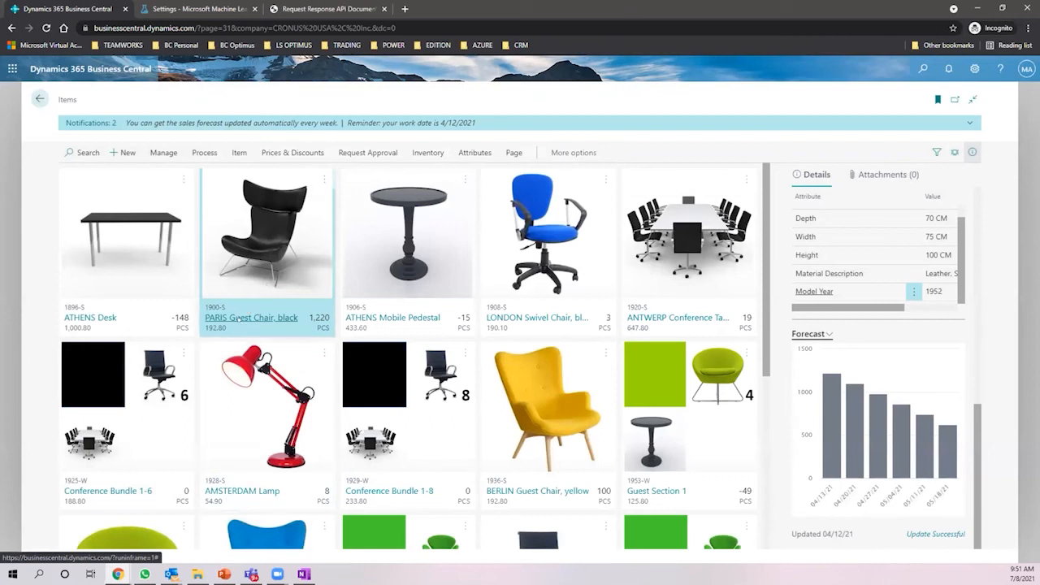
pyautogui.moveTo(869, 389)
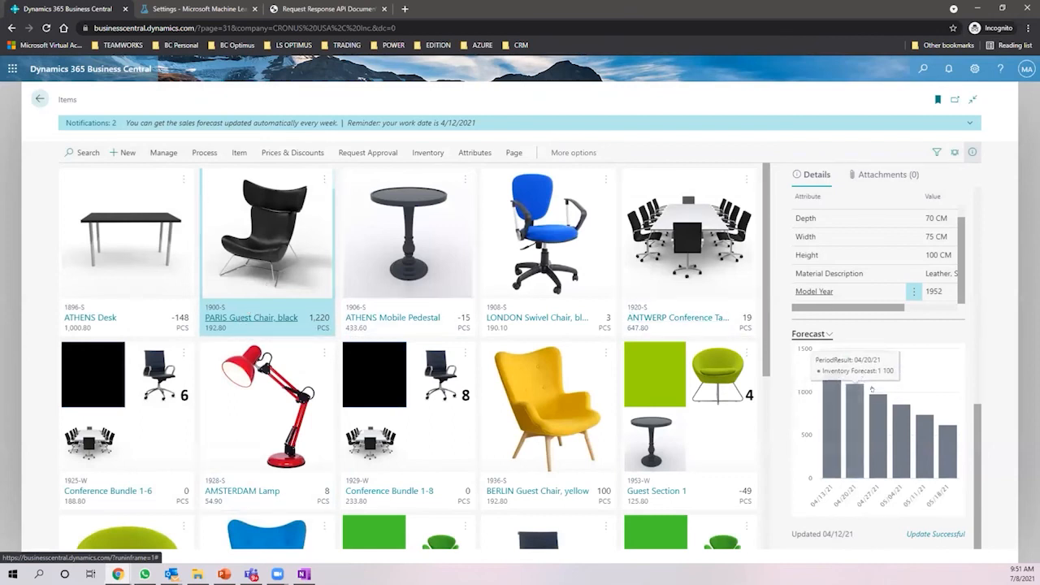
pyautogui.moveTo(830, 441)
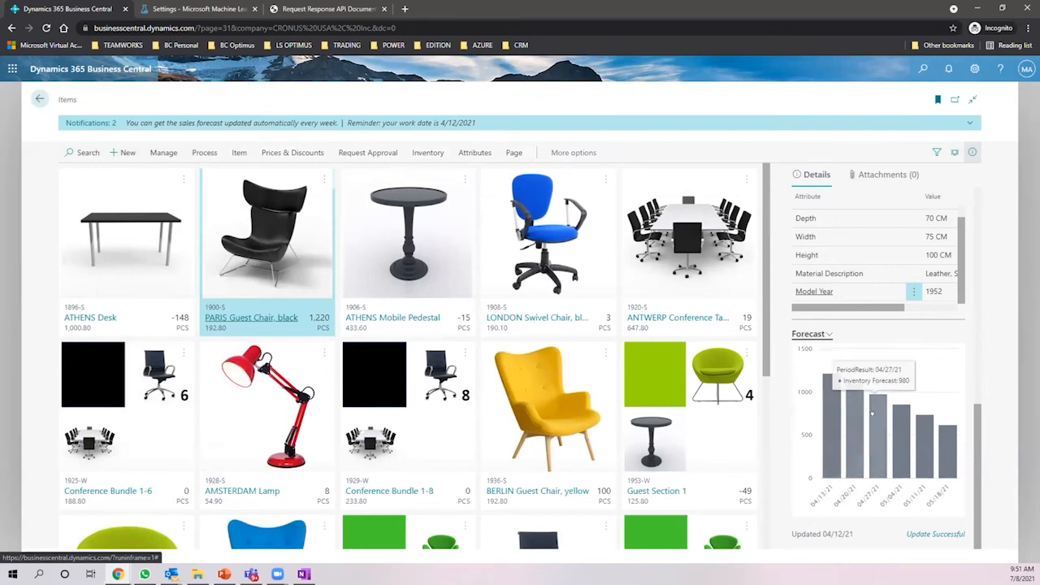
pyautogui.moveTo(872, 413)
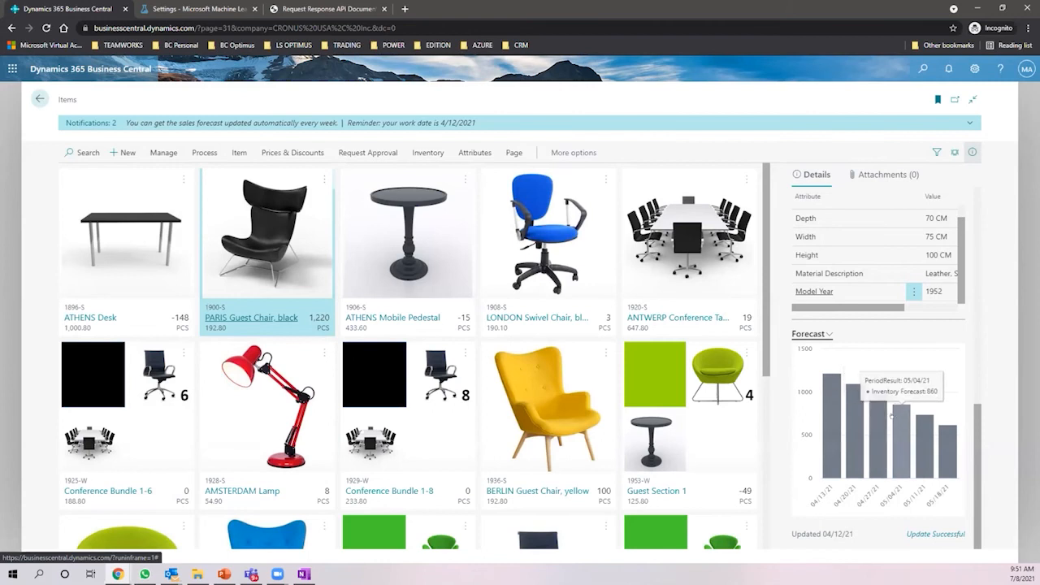
pyautogui.moveTo(828, 414)
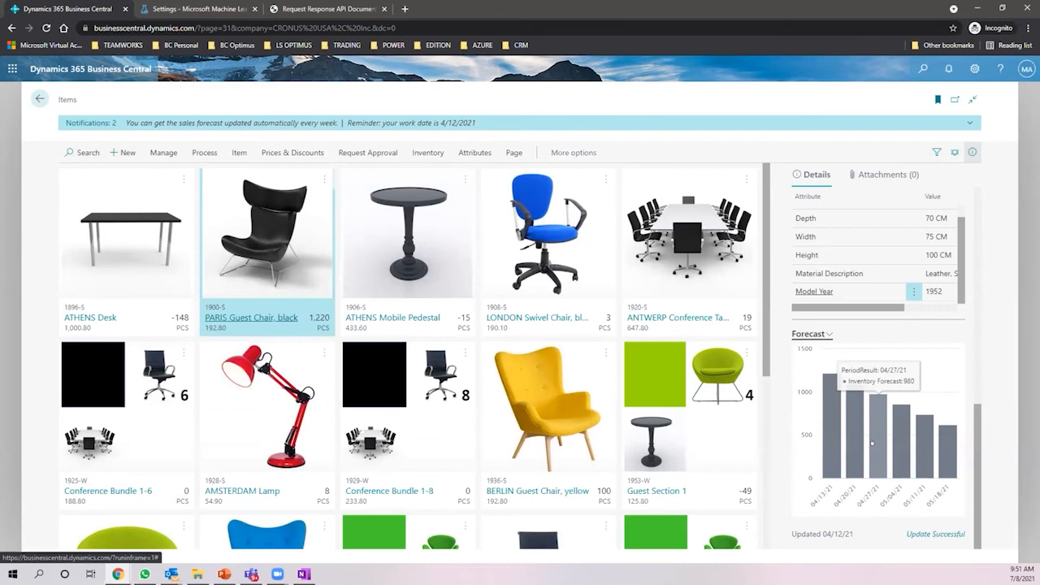
pyautogui.moveTo(952, 432)
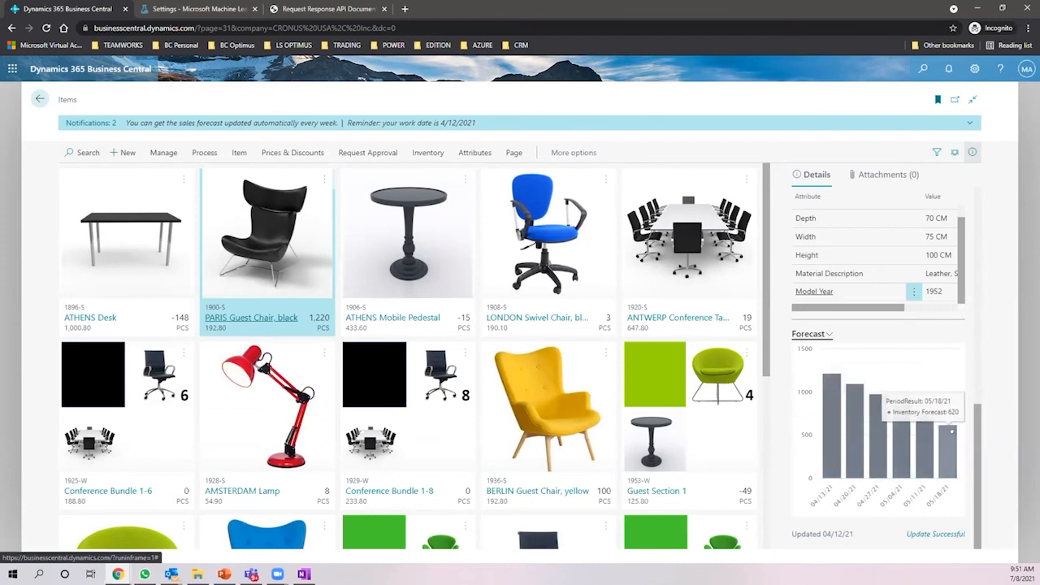
# - Show the PARIS Guest Chair's sales forecast, about 120 units per week, in the FactBox chart
pyautogui.click(828, 334)
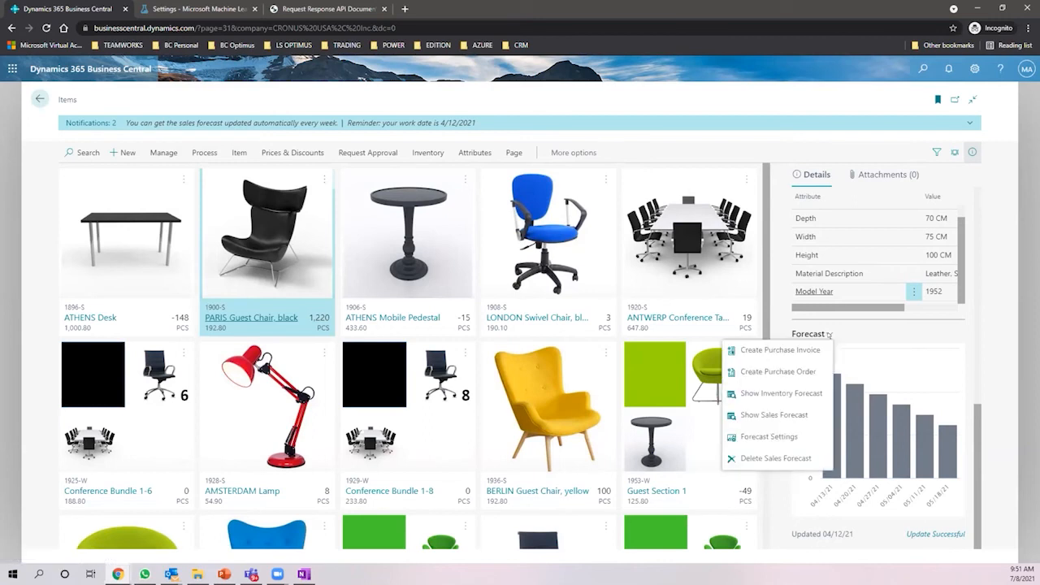
pyautogui.click(774, 415)
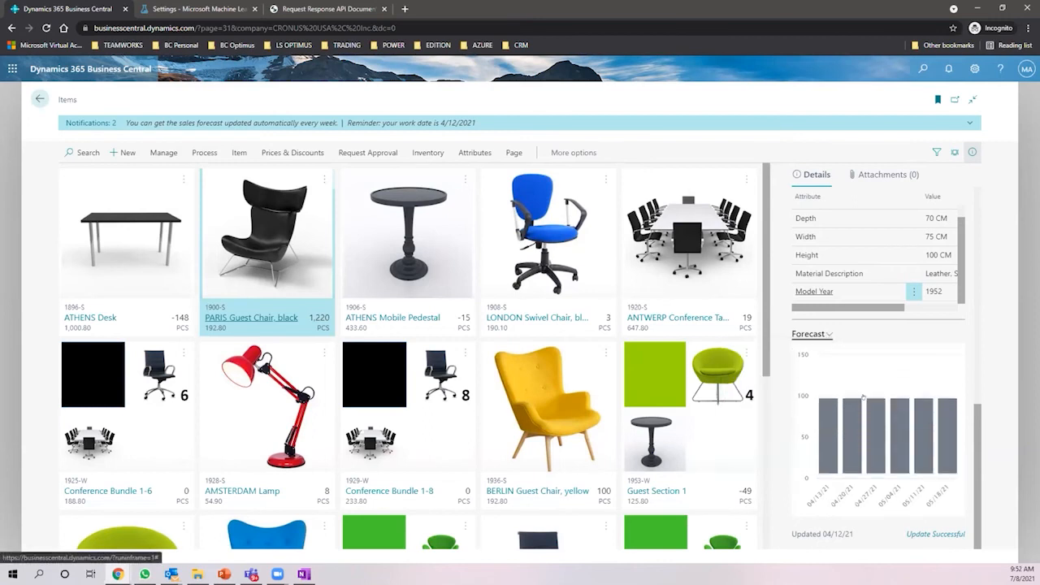
pyautogui.moveTo(904, 449)
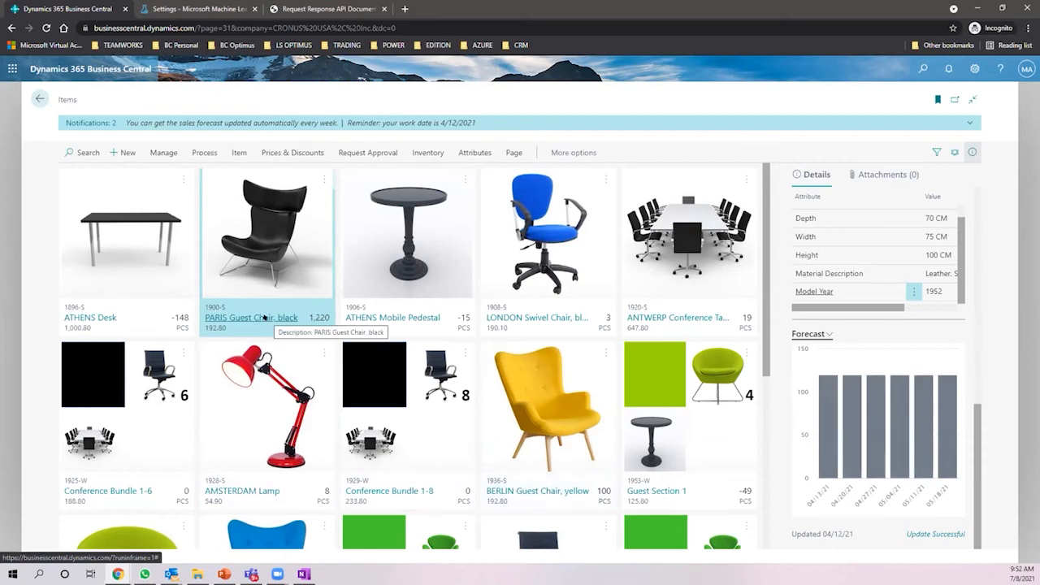
pyautogui.click(821, 332)
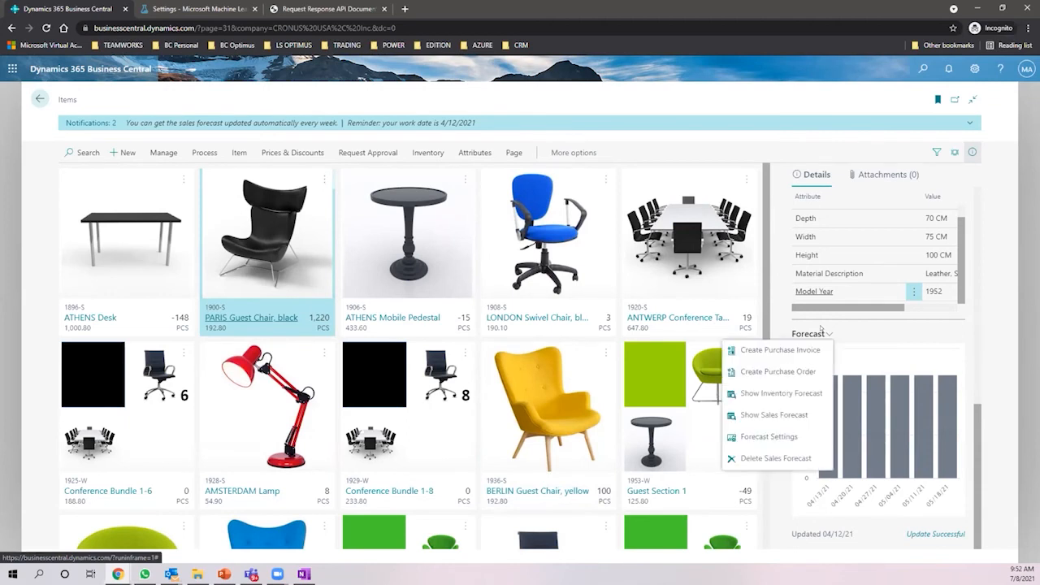
# - Create a First Up Consultants purchase order for the PARIS Guest Chair, check its line, return to Items
pyautogui.click(778, 371)
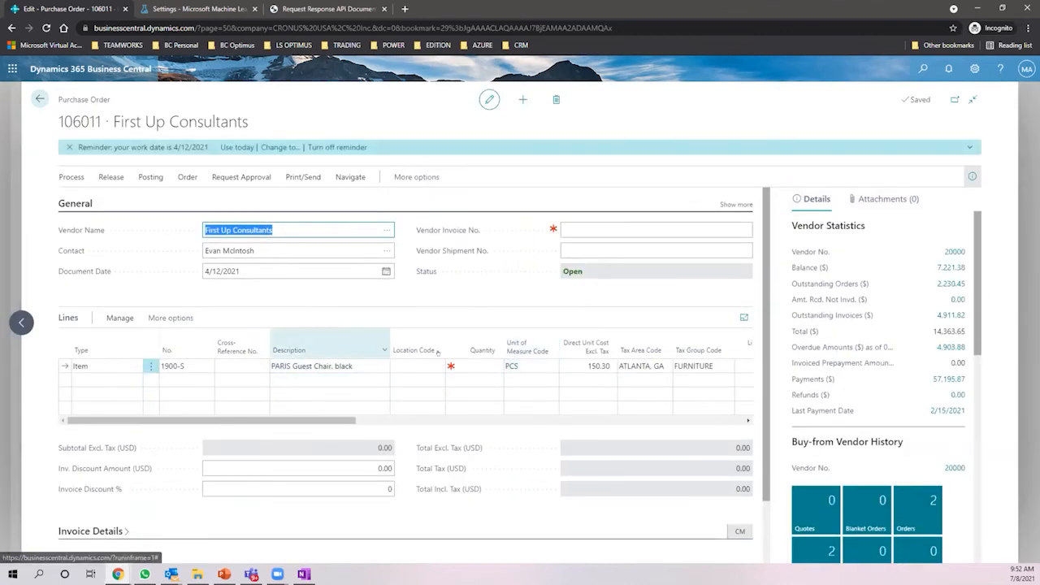
pyautogui.click(480, 365)
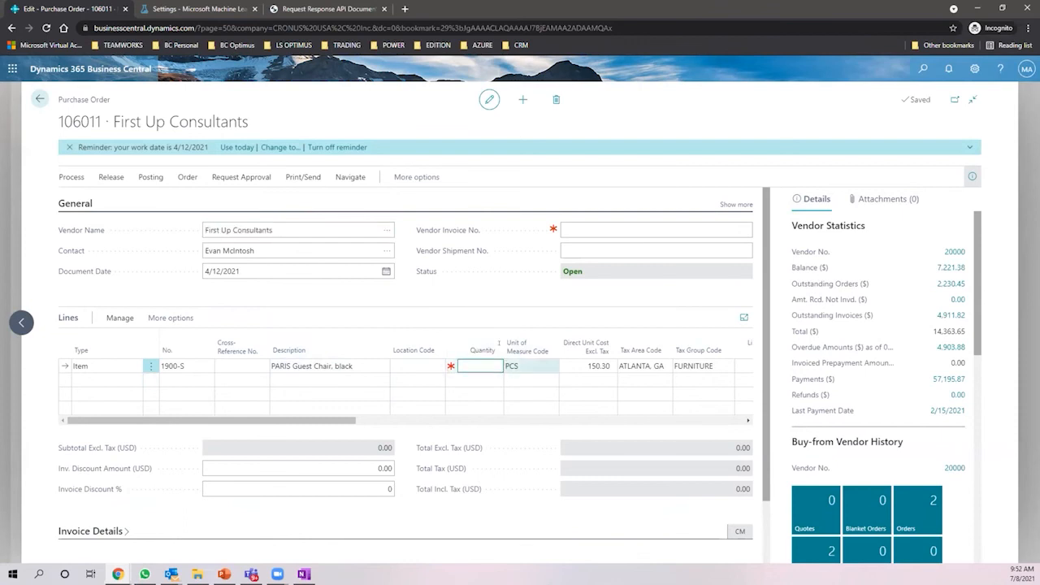
pyautogui.click(343, 370)
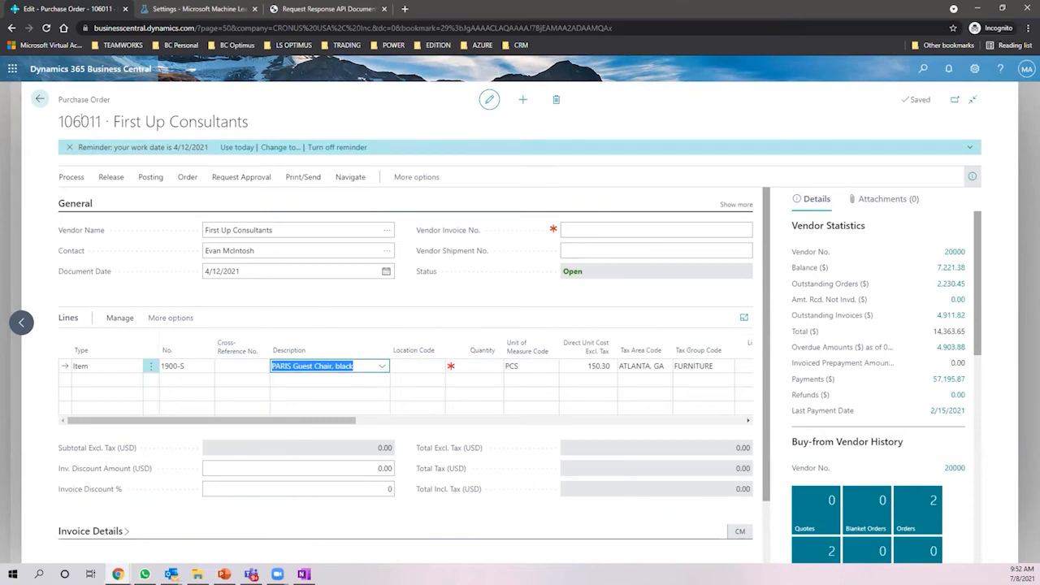
pyautogui.click(39, 99)
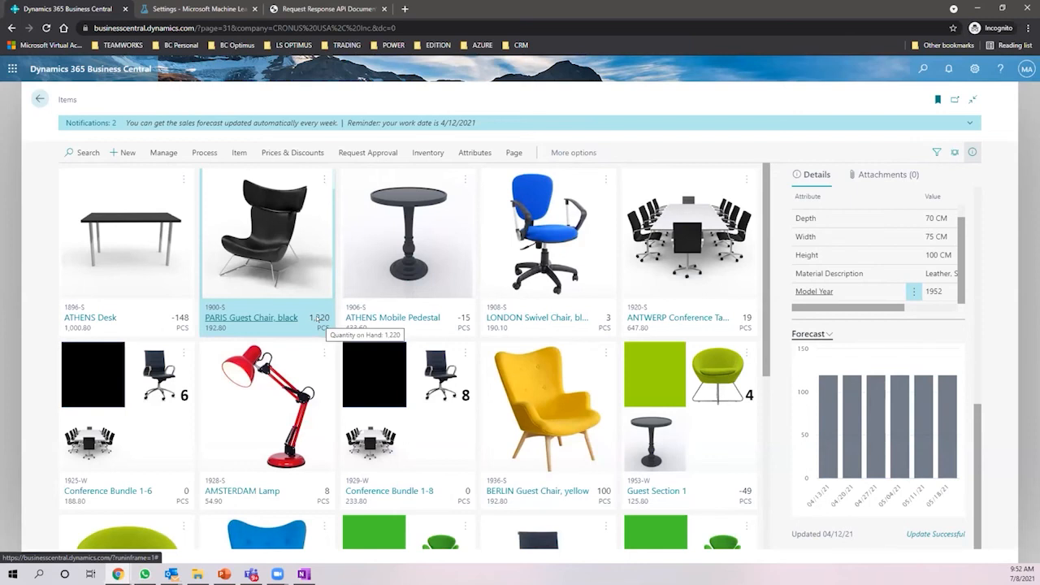
# - Switch the chart to Show Inventory Forecast, falling from 1,220 to 620 units
pyautogui.click(825, 330)
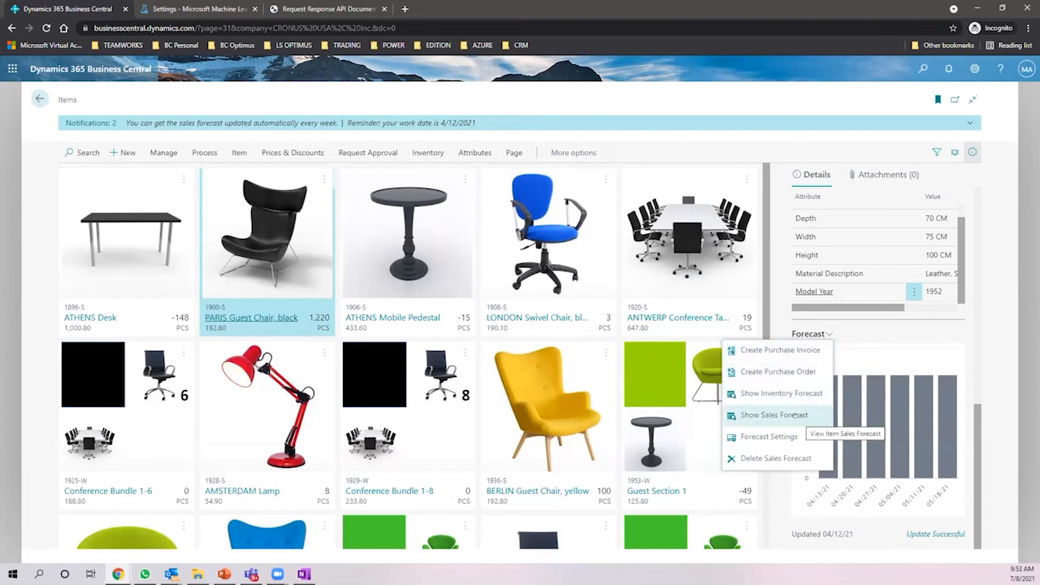
pyautogui.click(816, 394)
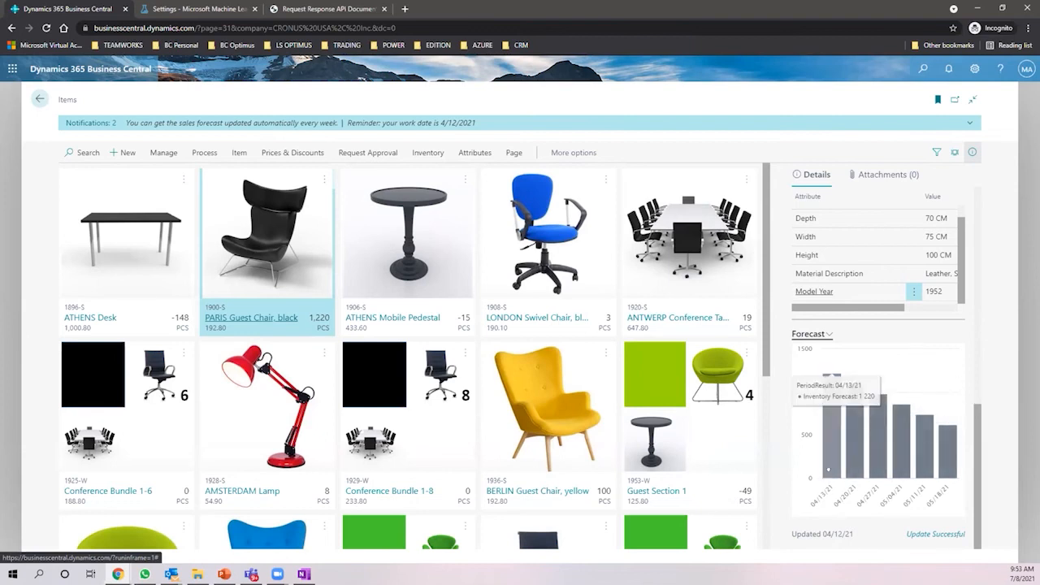
pyautogui.click(974, 68)
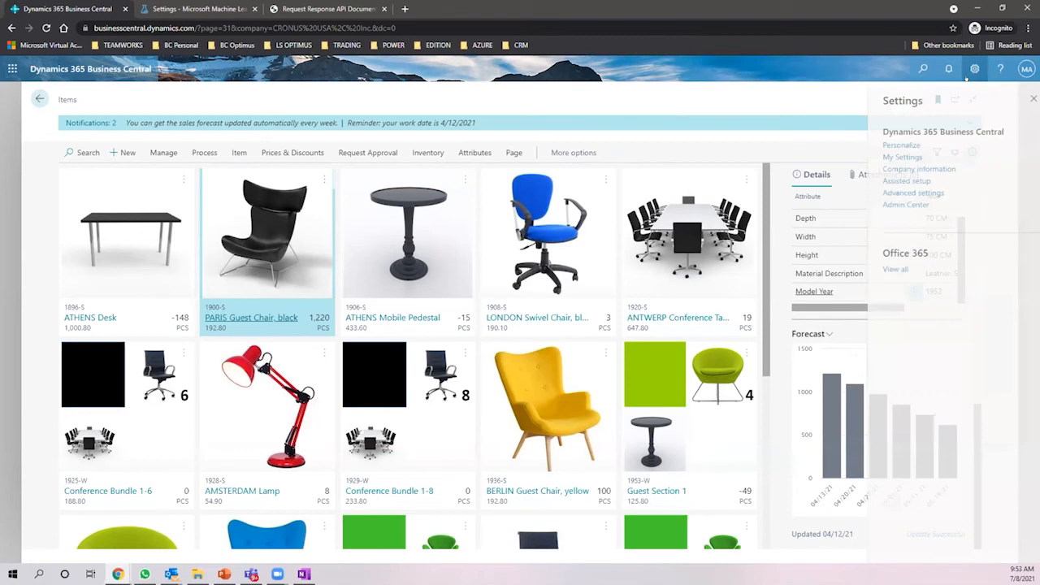
# - Open My Settings, confirm the Work Date is 4/12/2021, and close without changes
pyautogui.click(895, 156)
pyautogui.click(548, 268)
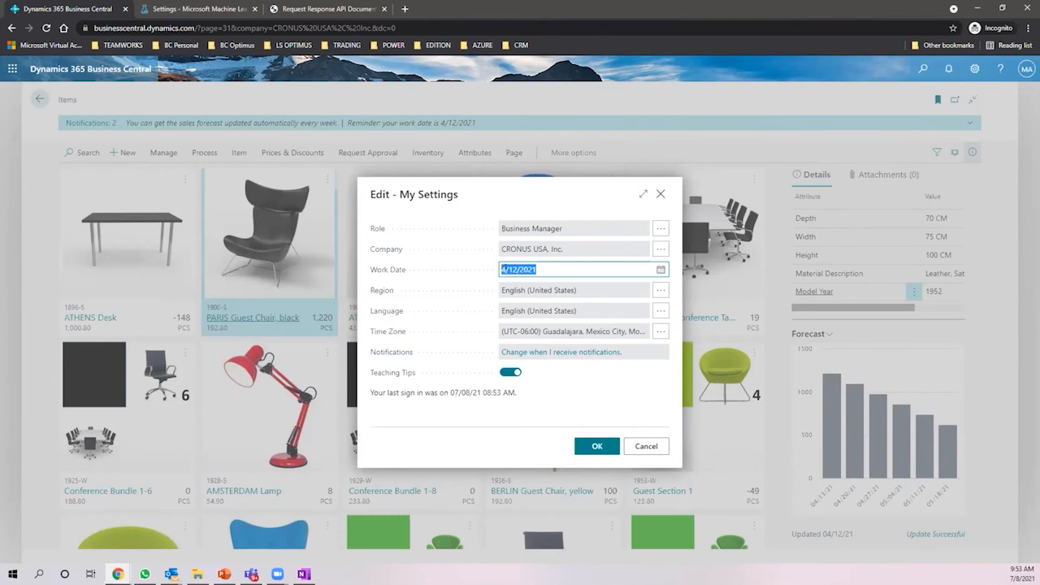
pyautogui.click(659, 194)
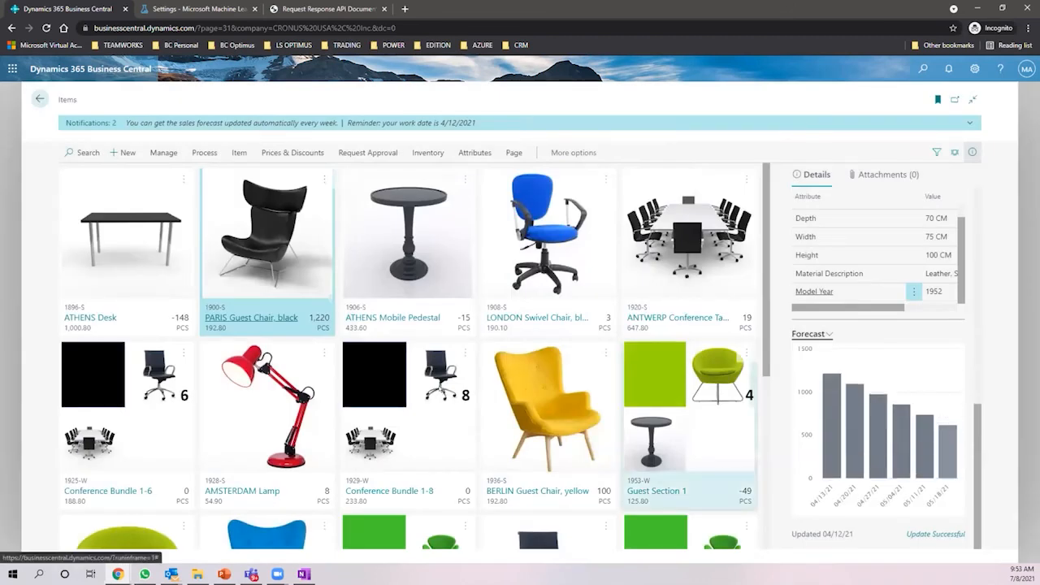
# - Open the item card for 1900-S PARIS Guest Chair, black
pyautogui.click(249, 312)
pyautogui.click(249, 315)
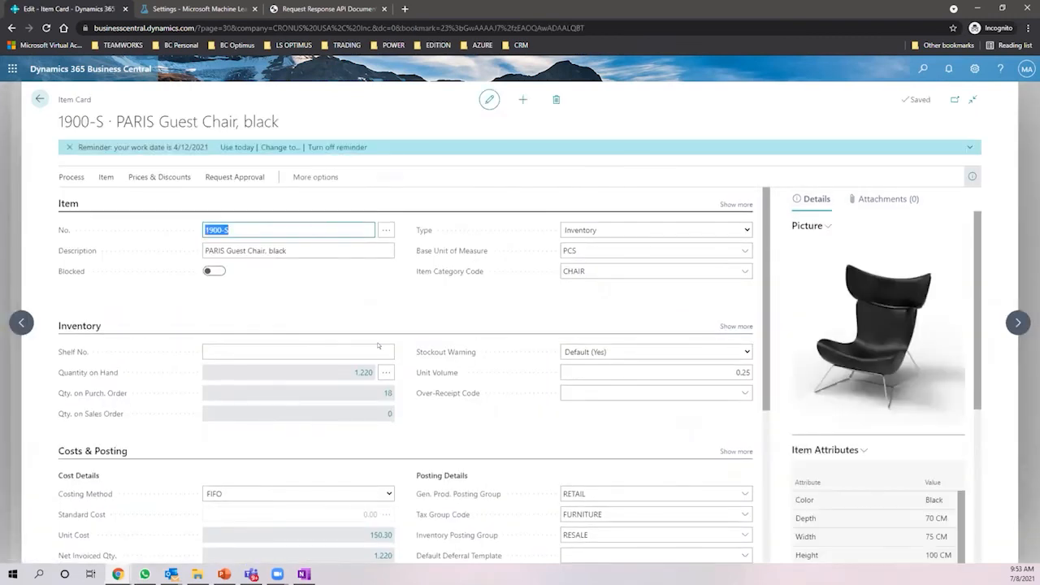
pyautogui.scroll(-2, 397, 379)
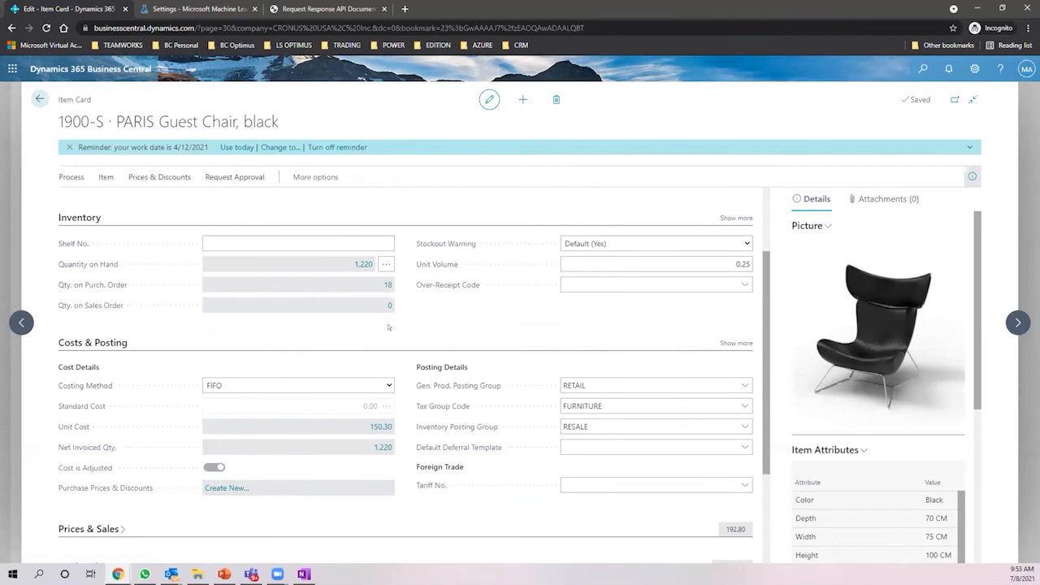
pyautogui.scroll(-2, 388, 327)
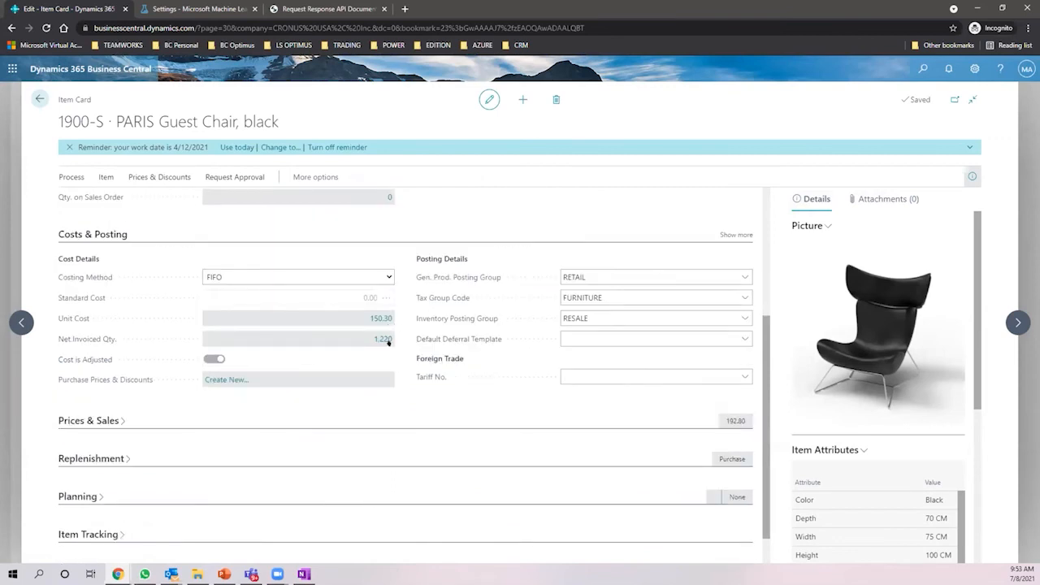
pyautogui.scroll(4, 388, 337)
# - View the MAIN row's 1,220 in Adjust Inventory, then cancel without adjusting
pyautogui.click(380, 372)
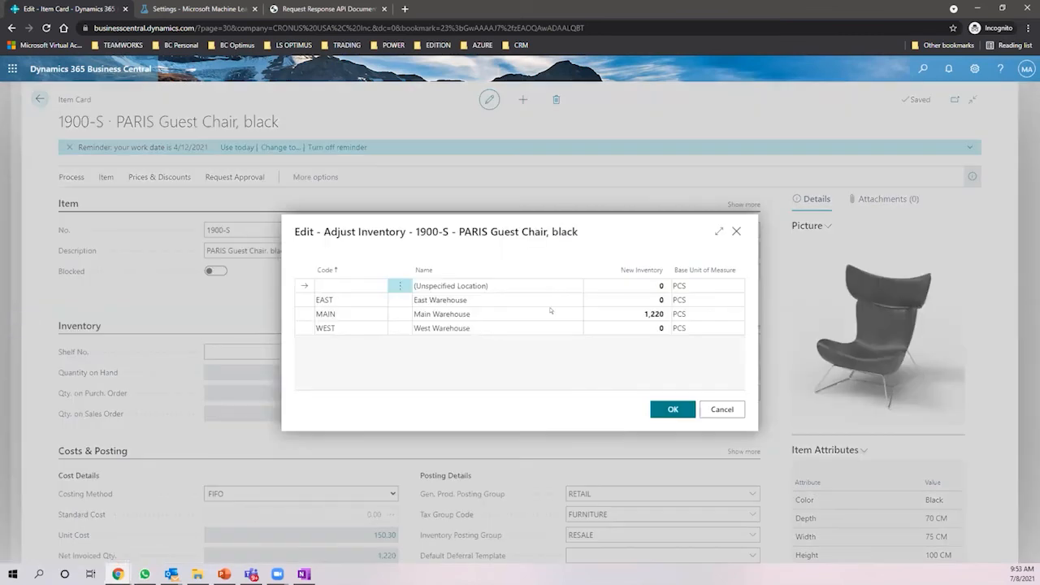
pyautogui.click(718, 230)
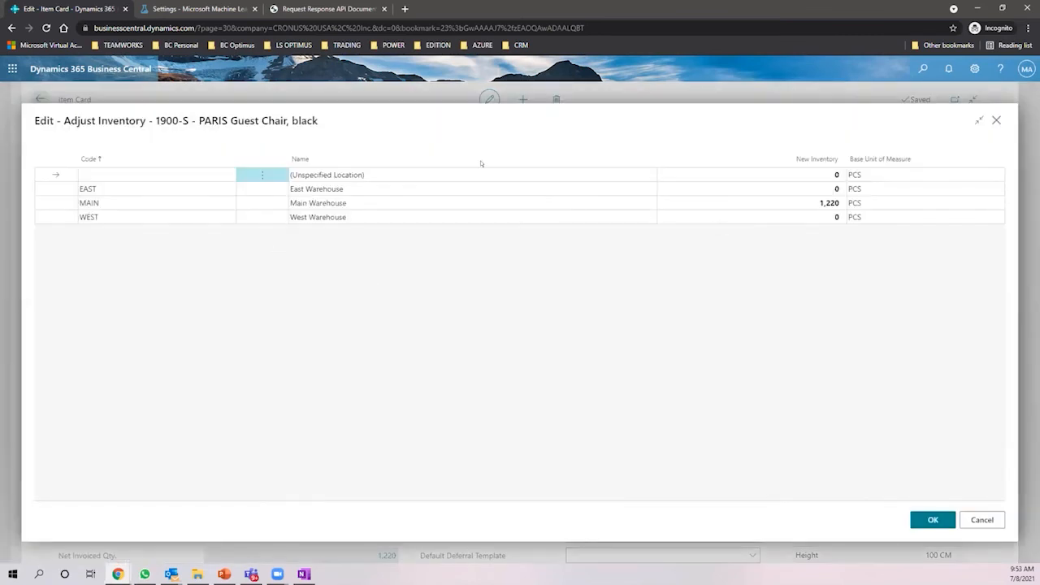
pyautogui.click(801, 201)
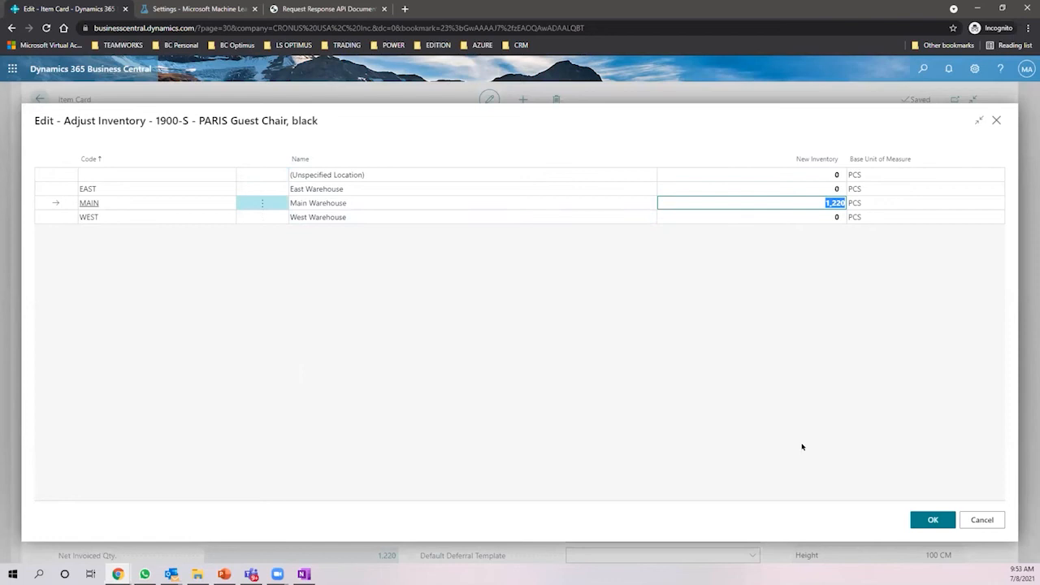
pyautogui.click(977, 522)
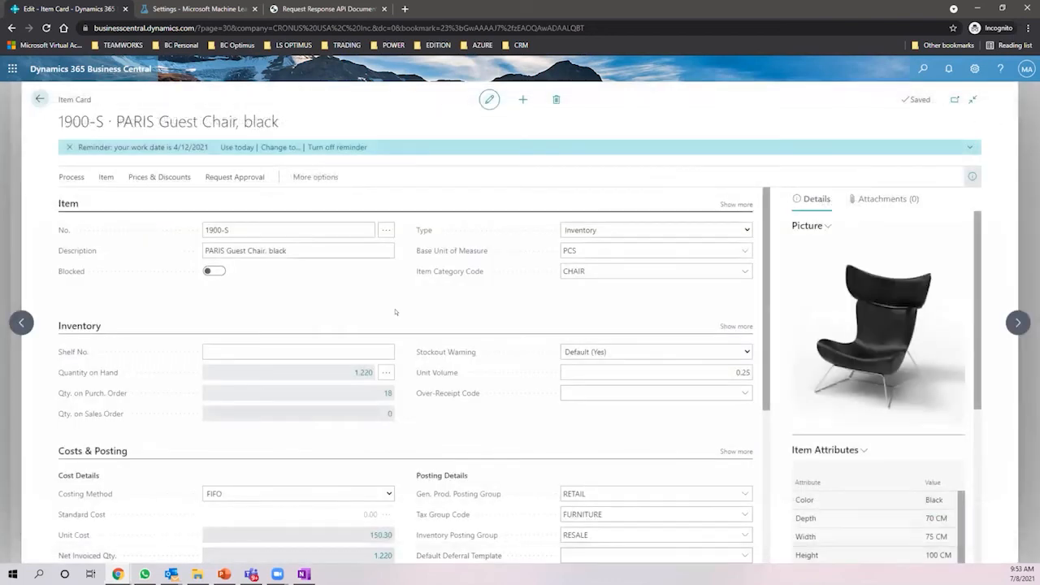
pyautogui.scroll(-2, 395, 312)
pyautogui.scroll(-1, 395, 312)
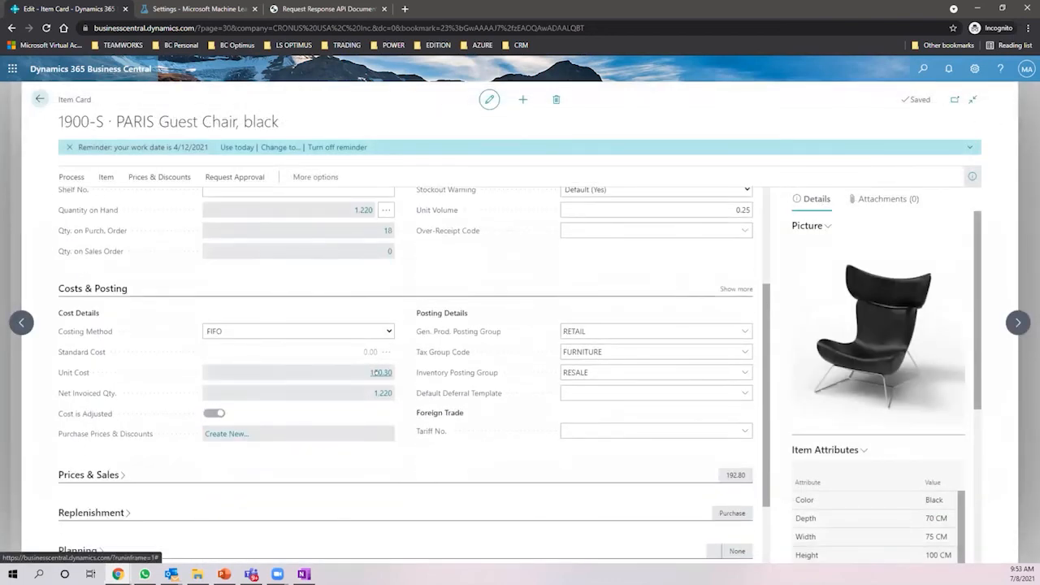
# - Open the Average Cost Calc. Overview and inspect the January–February 2020 entries
pyautogui.click(375, 370)
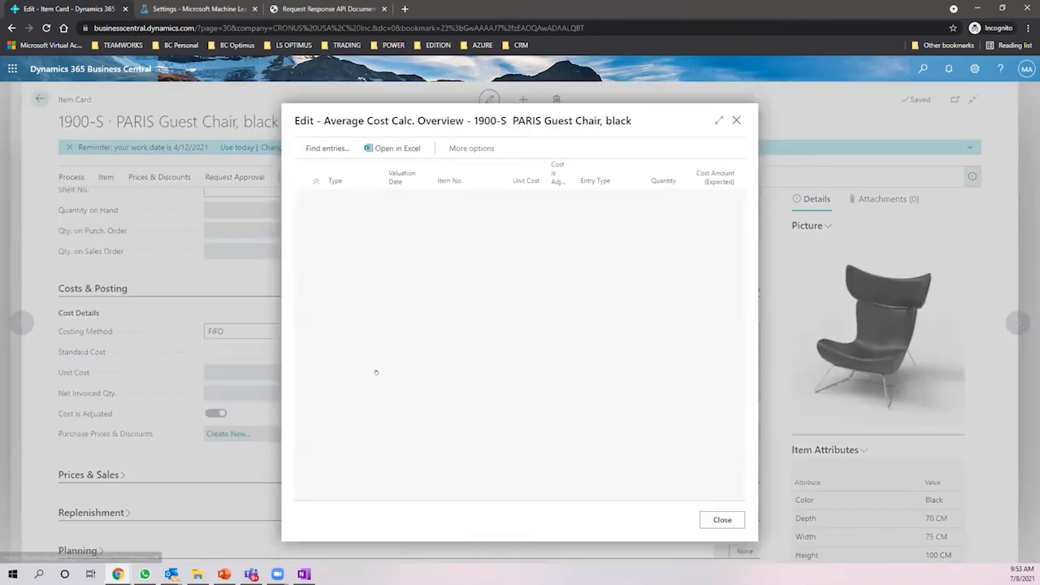
pyautogui.click(717, 120)
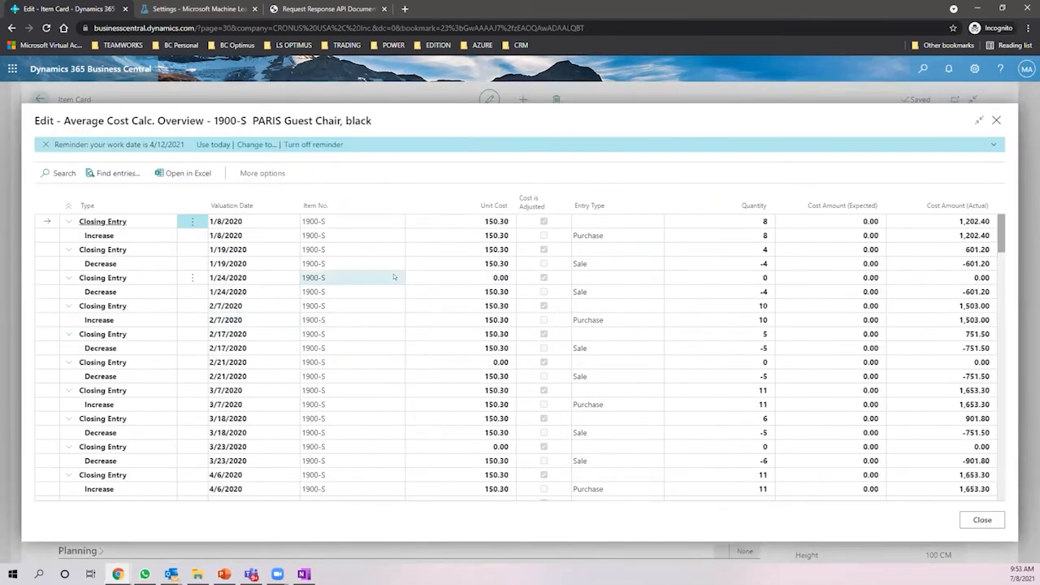
pyautogui.scroll(-5, 393, 277)
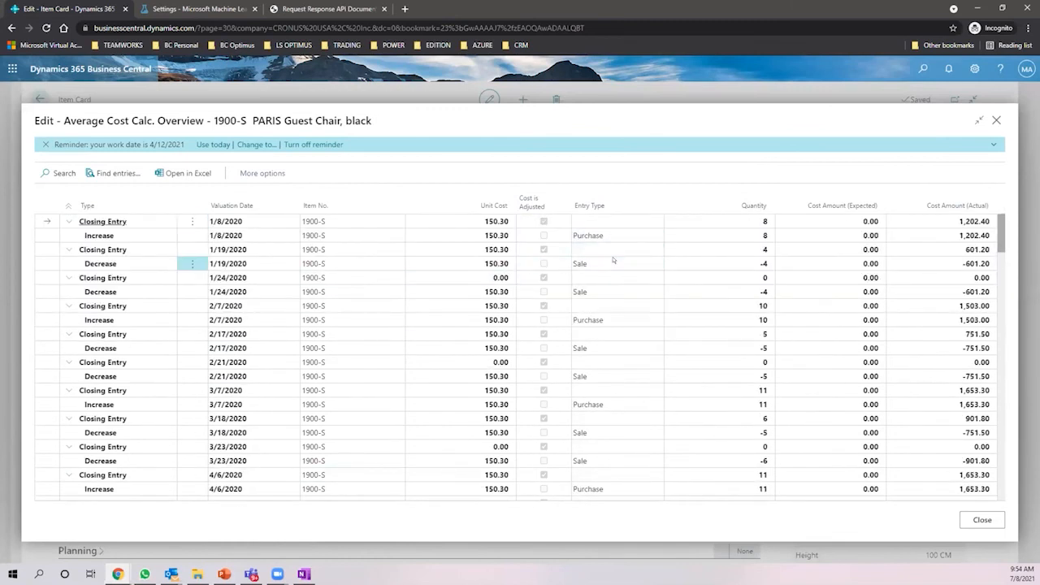
pyautogui.click(483, 267)
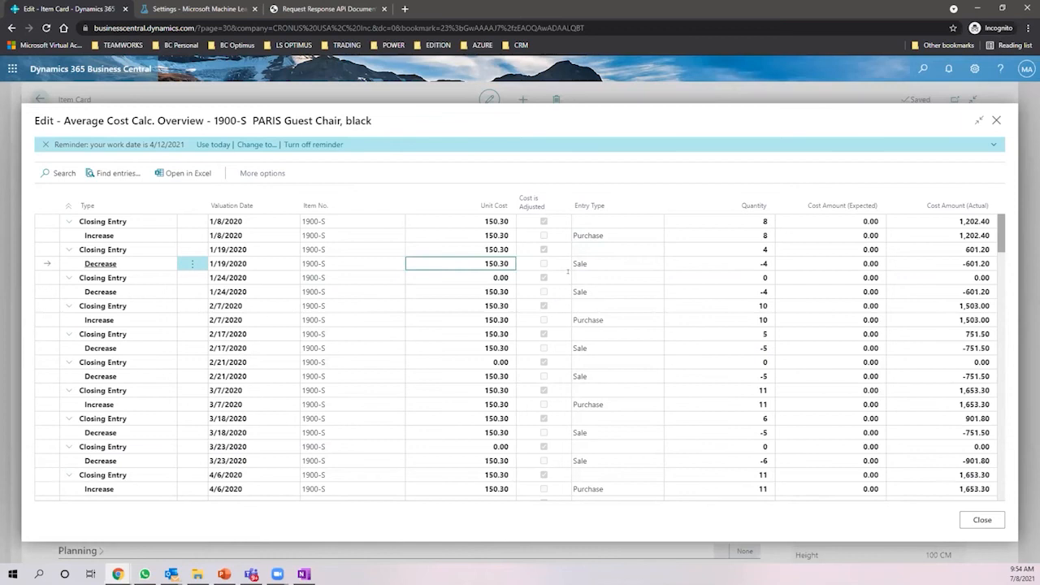
pyautogui.click(517, 285)
pyautogui.click(488, 291)
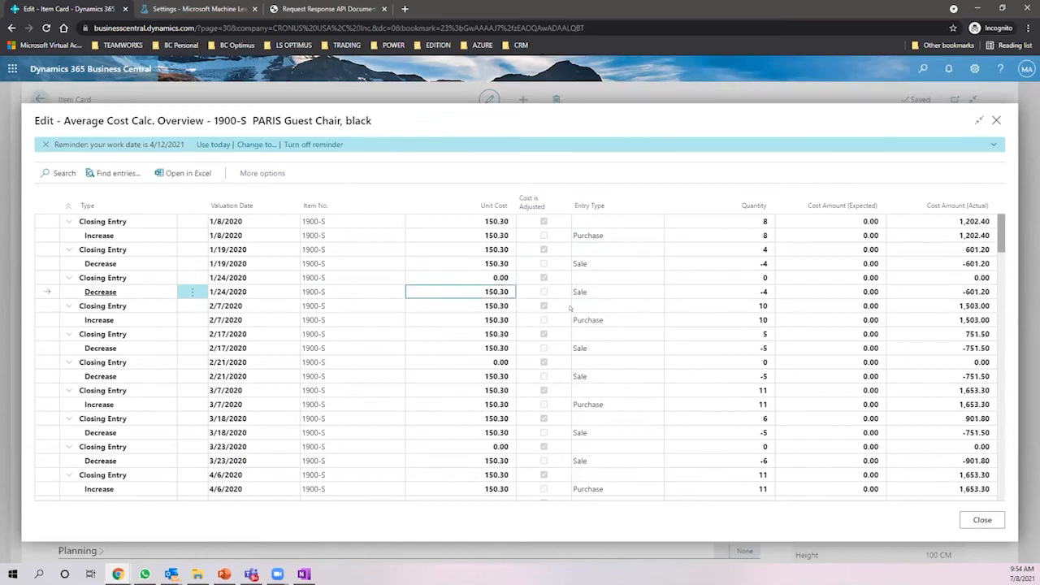
pyautogui.click(500, 348)
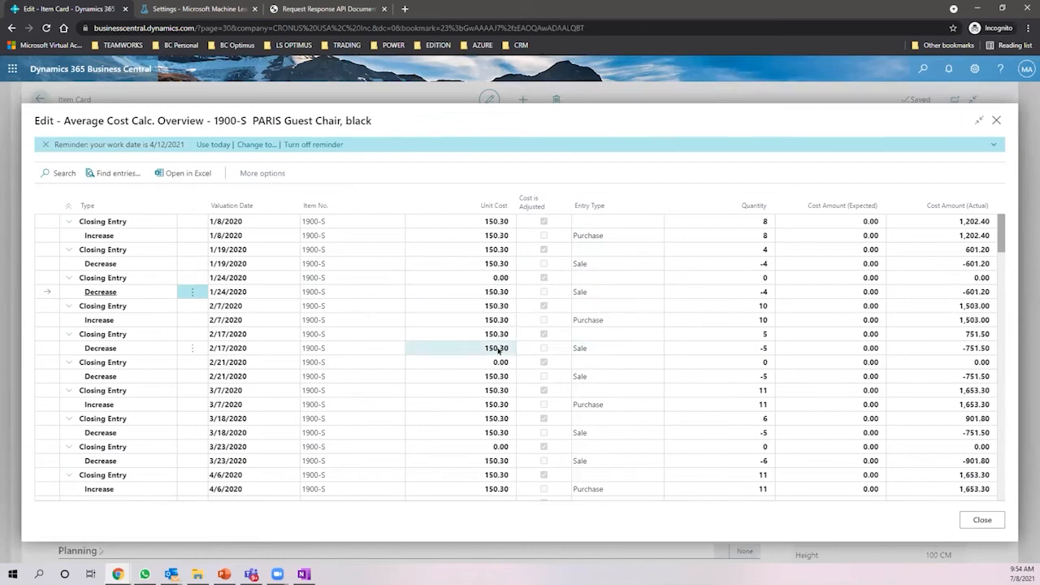
# - Review later entries, including the 10/7/2020 purchase, through 4/5/2021 at 150.30
pyautogui.scroll(-5, 518, 325)
pyautogui.scroll(-10, 517, 325)
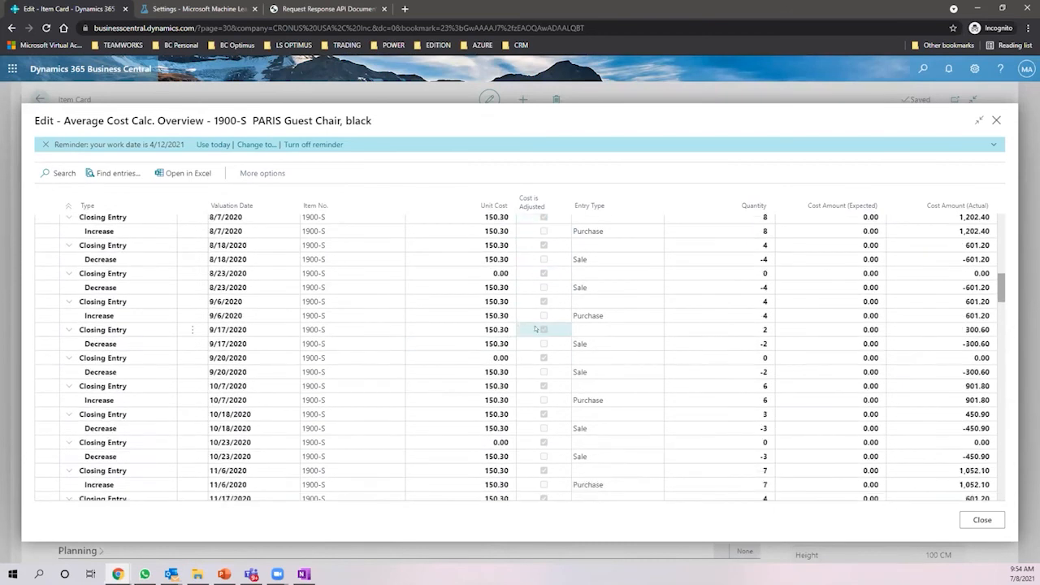
pyautogui.scroll(-3, 508, 330)
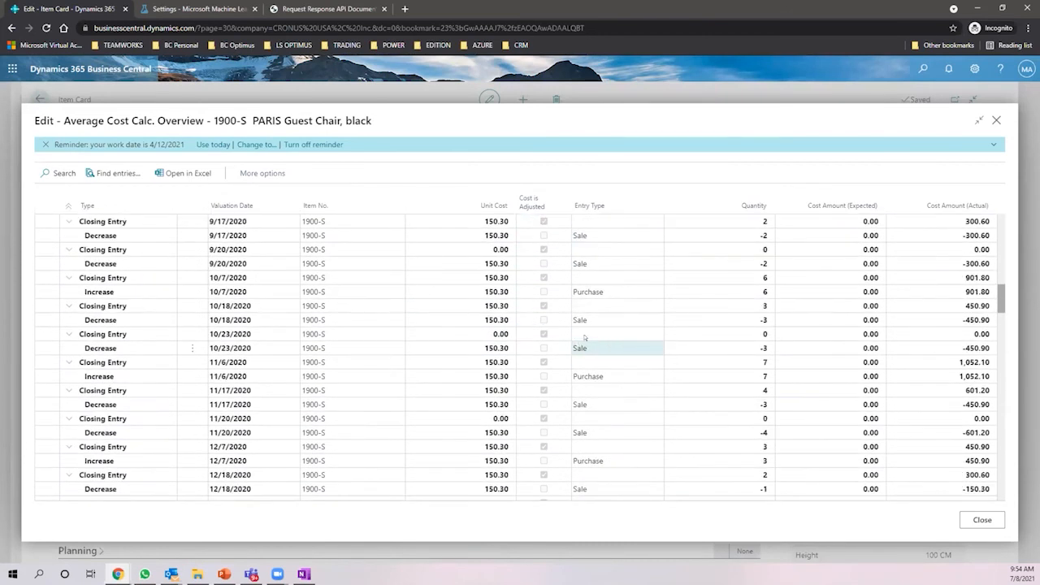
pyautogui.click(587, 292)
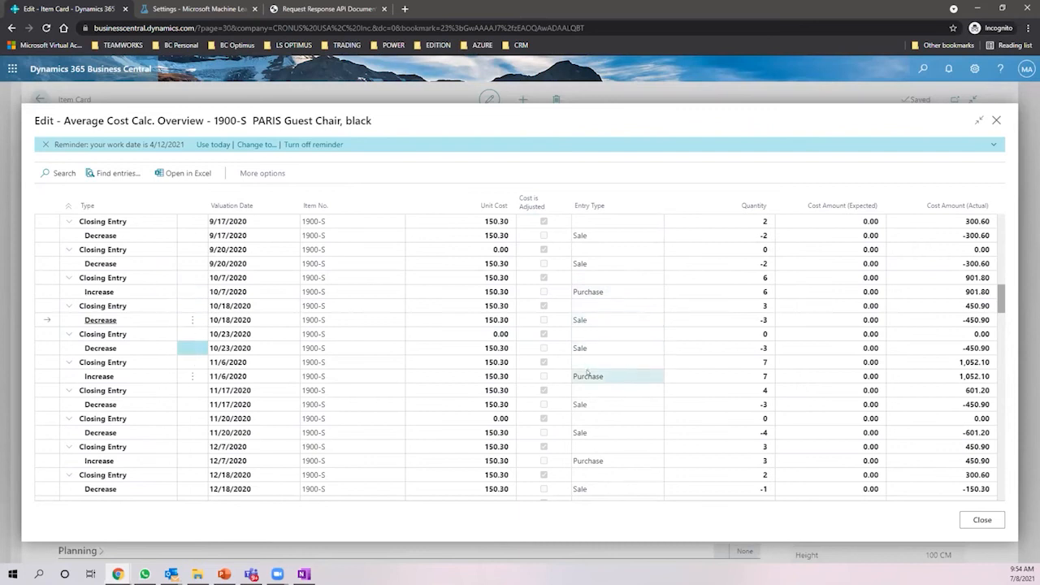
pyautogui.scroll(-4, 603, 301)
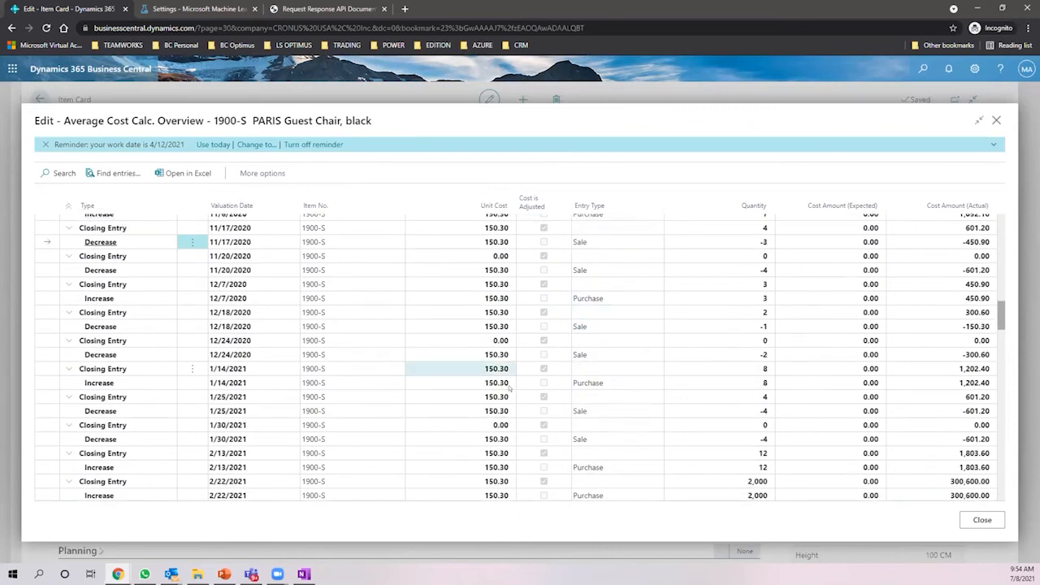
pyautogui.scroll(-2, 509, 333)
pyautogui.scroll(-4, 495, 357)
pyautogui.scroll(-1, 492, 362)
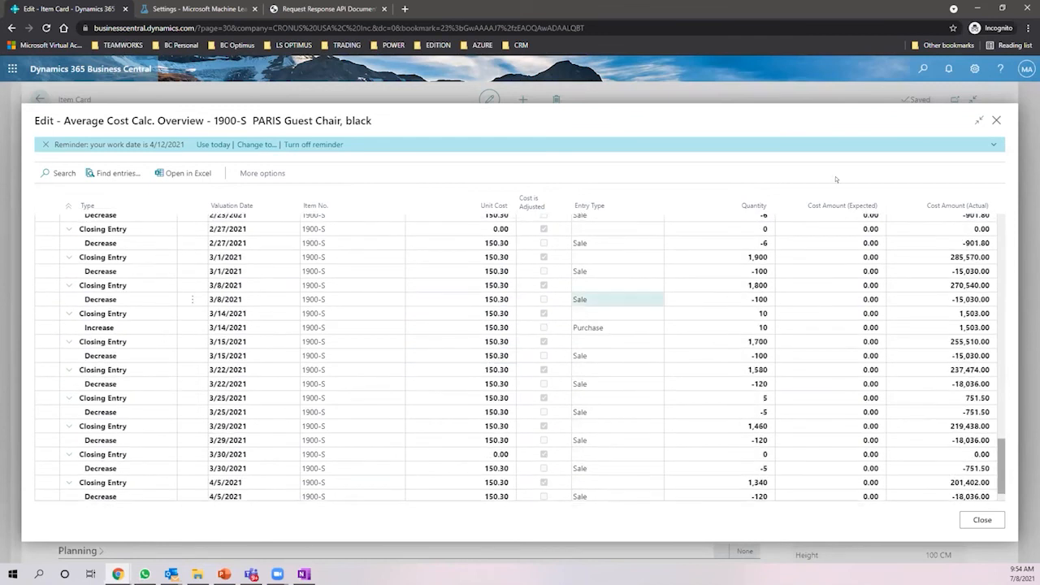
# - Close the cost overview, return to the Role Center, and open customer 10000 Adatum Corporation
pyautogui.click(995, 119)
pyautogui.click(40, 99)
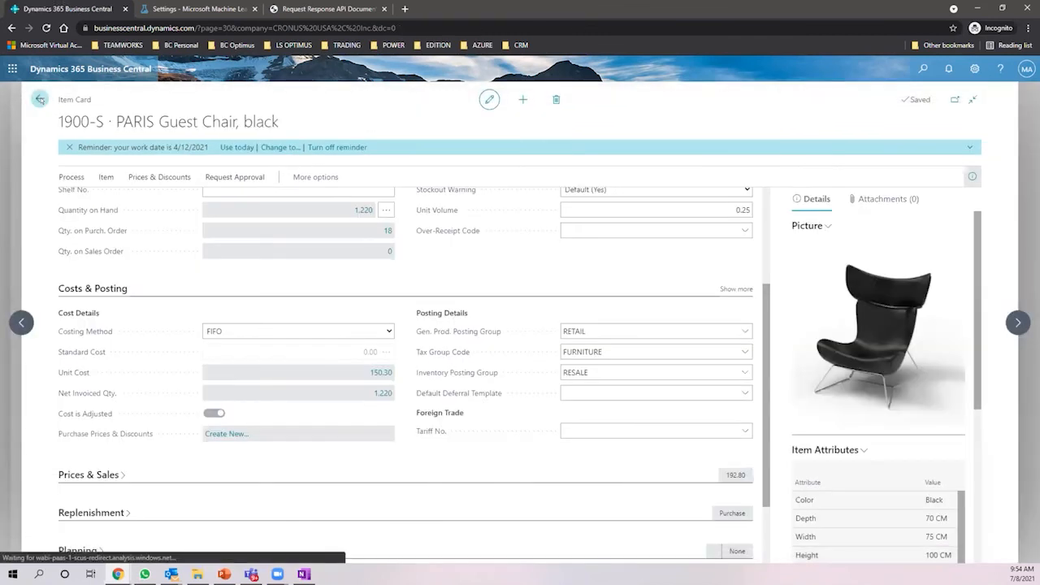
pyautogui.click(40, 99)
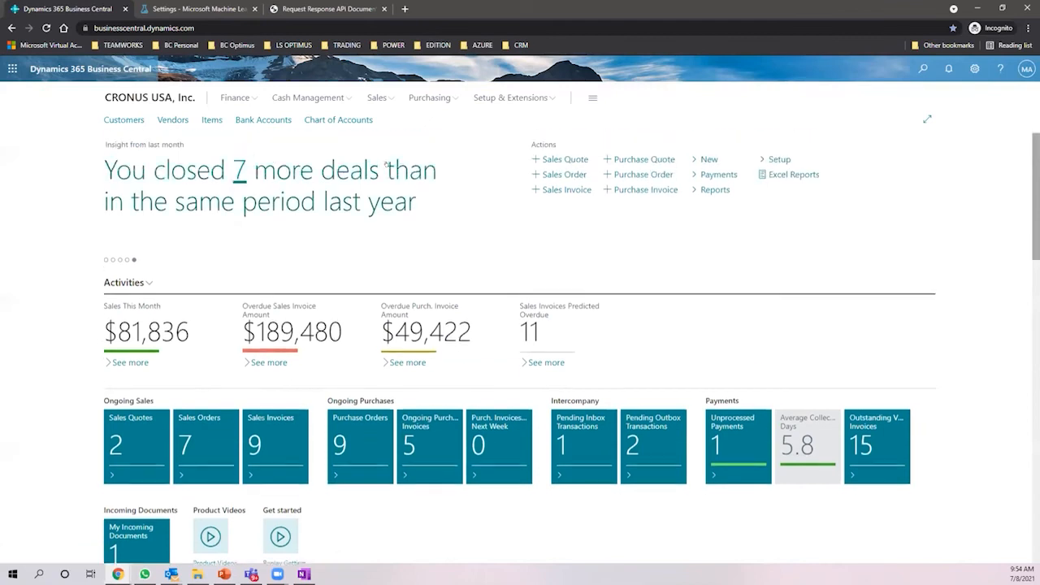
pyautogui.click(114, 120)
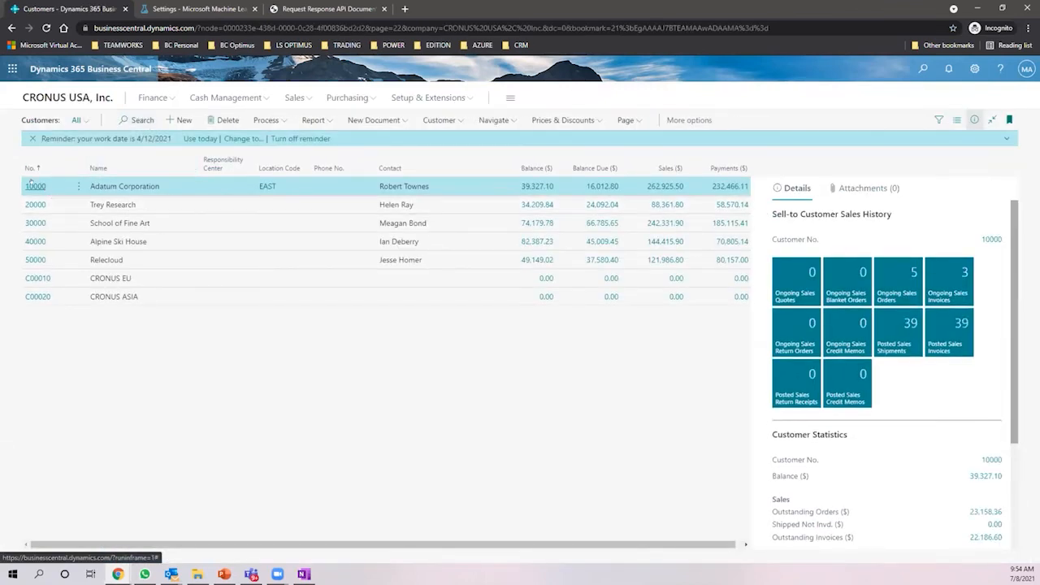
pyautogui.click(33, 185)
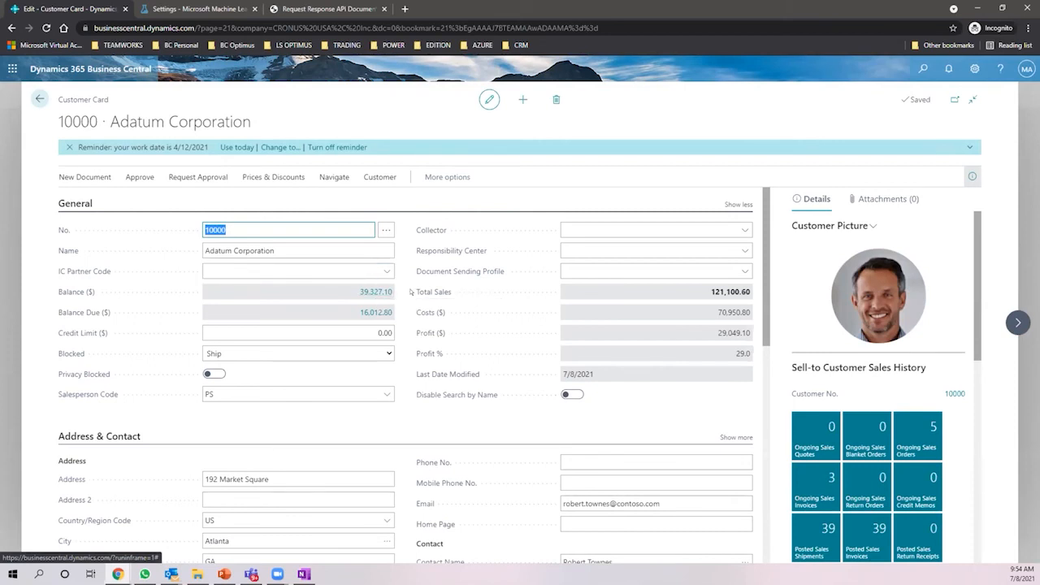
# - Browse Adatum Corporation's card action groups and open Customer > Ledger Entries
pyautogui.click(273, 177)
pyautogui.click(198, 177)
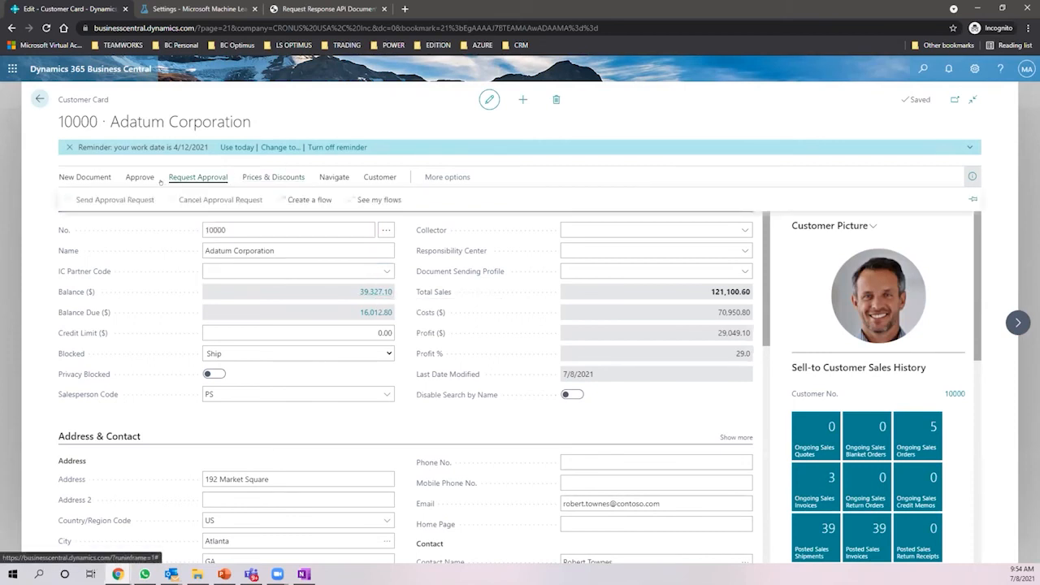
pyautogui.click(334, 176)
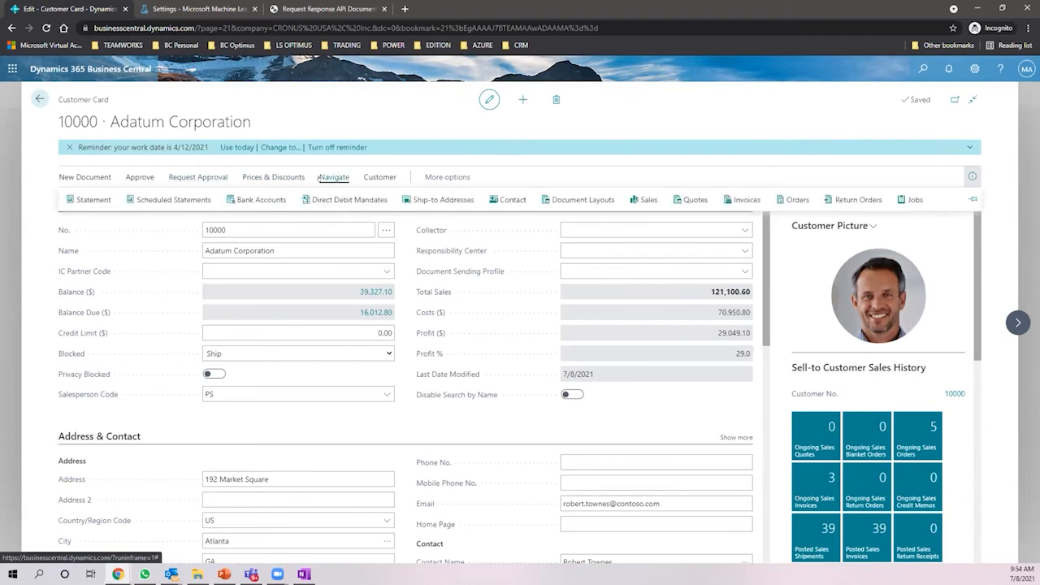
pyautogui.click(268, 177)
pyautogui.click(212, 173)
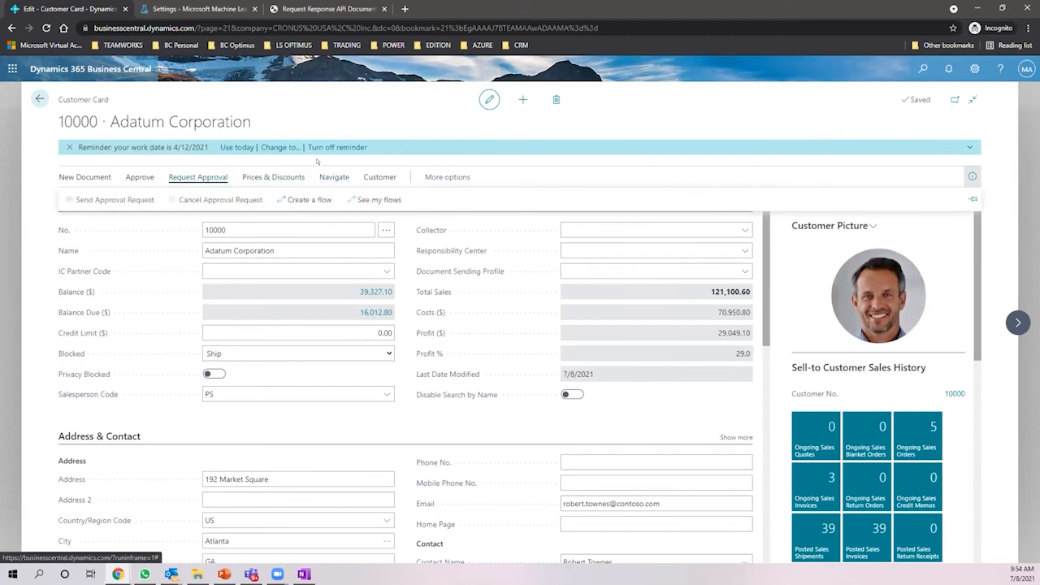
pyautogui.click(379, 174)
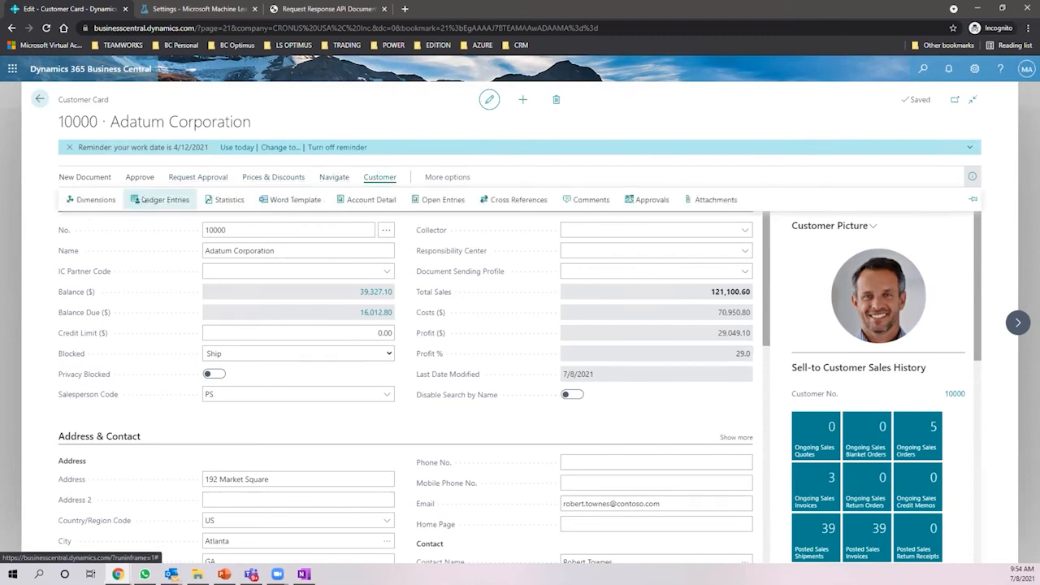
pyautogui.click(143, 199)
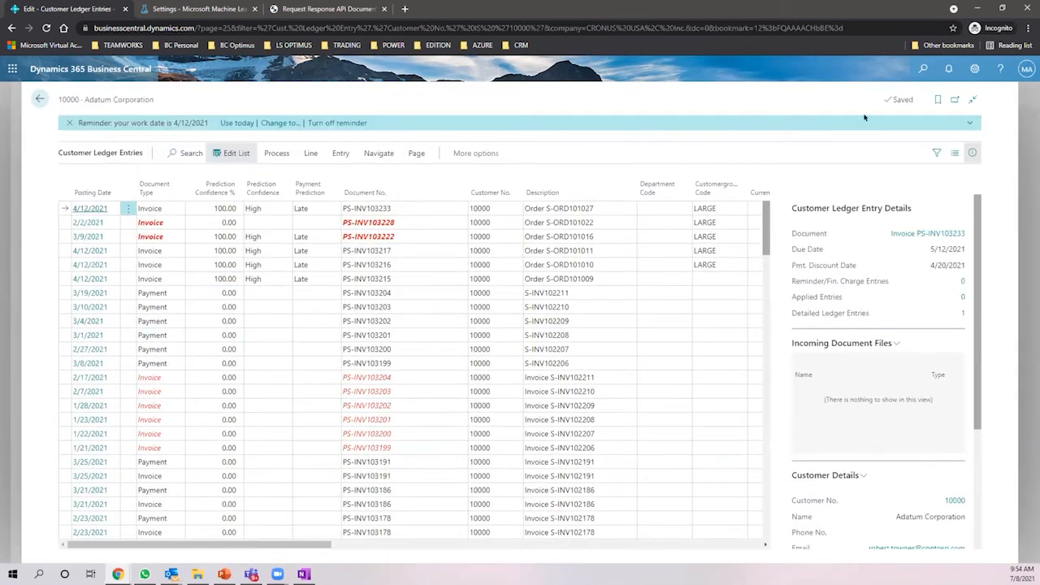
# - Pop the Customer Ledger Entries into a separate window and maximize it to full screen
pyautogui.click(972, 99)
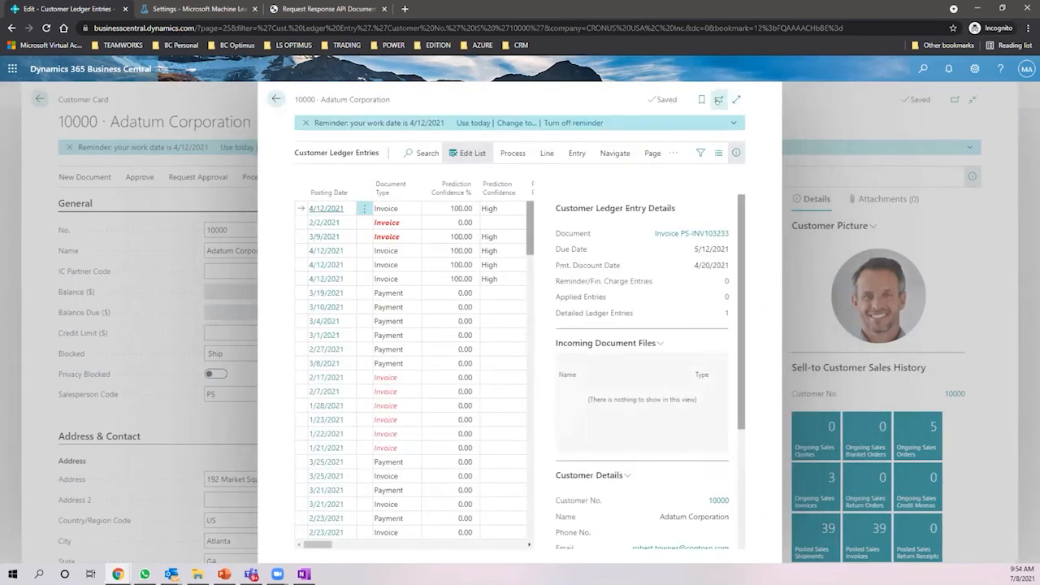
pyautogui.click(720, 99)
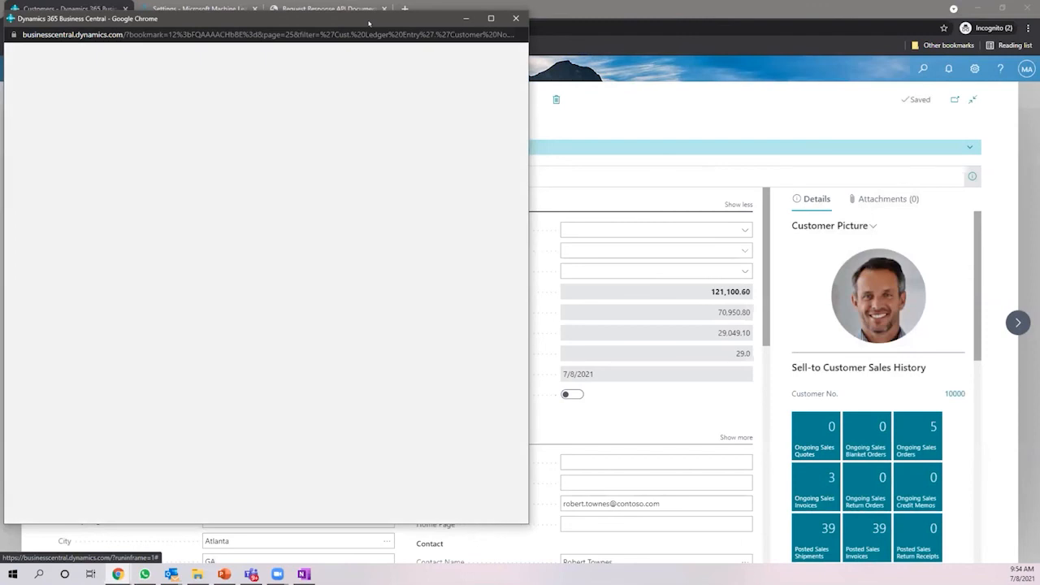
pyautogui.moveTo(369, 23); pyautogui.dragTo(635, 124)
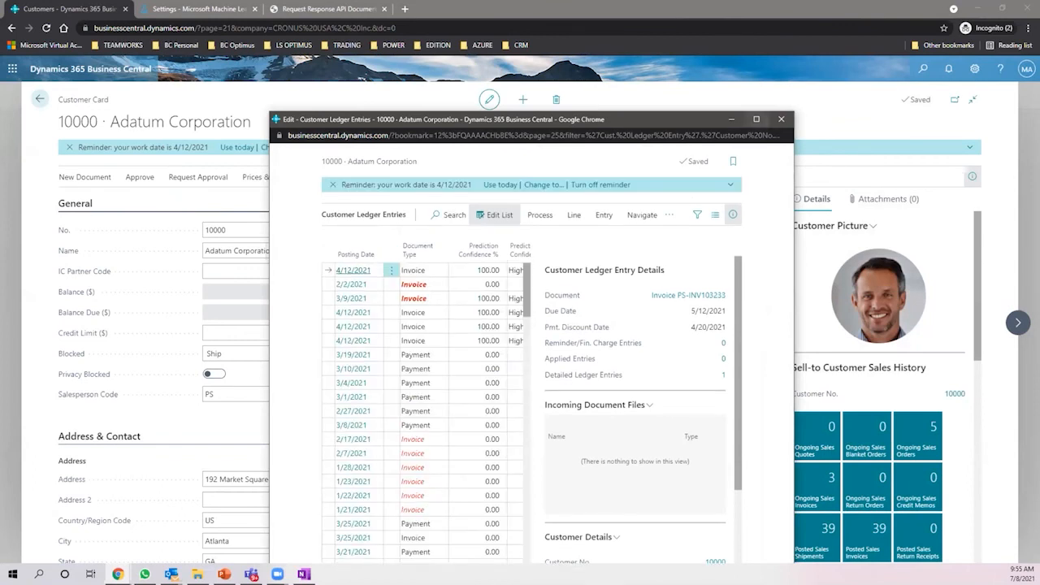
pyautogui.click(756, 118)
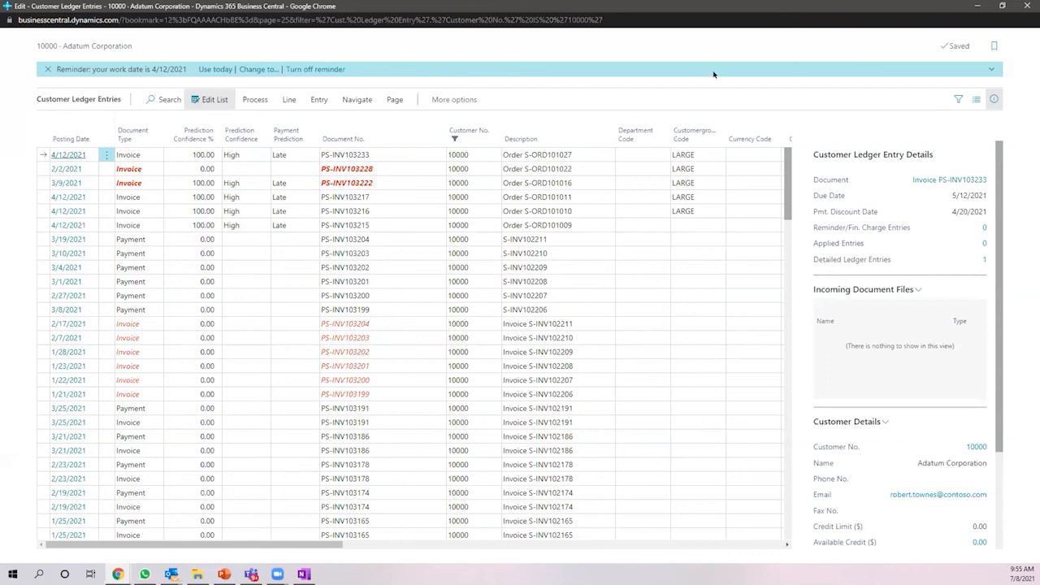
pyautogui.moveTo(713, 74); pyautogui.dragTo(723, 84)
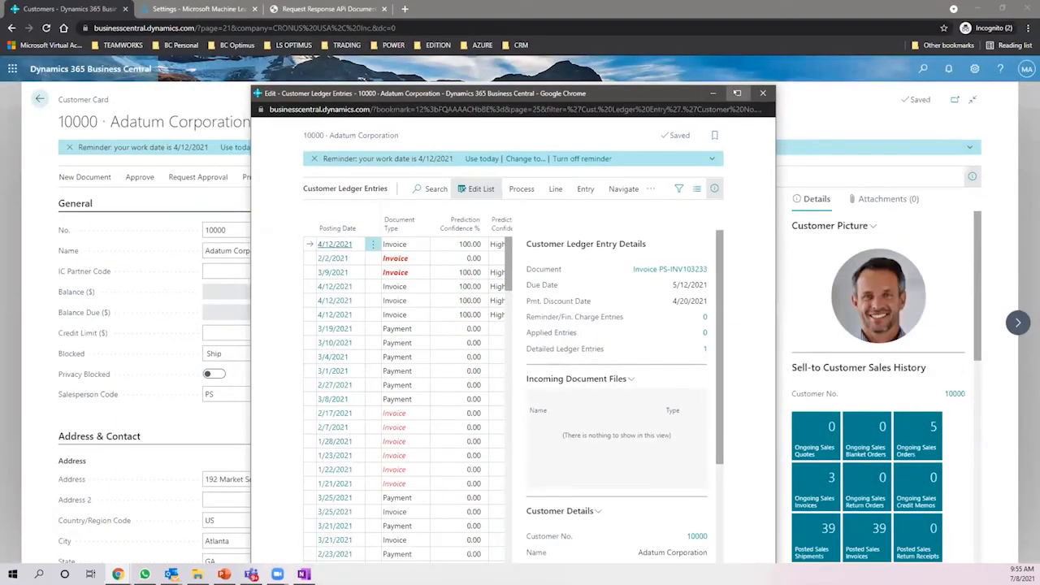
pyautogui.click(737, 93)
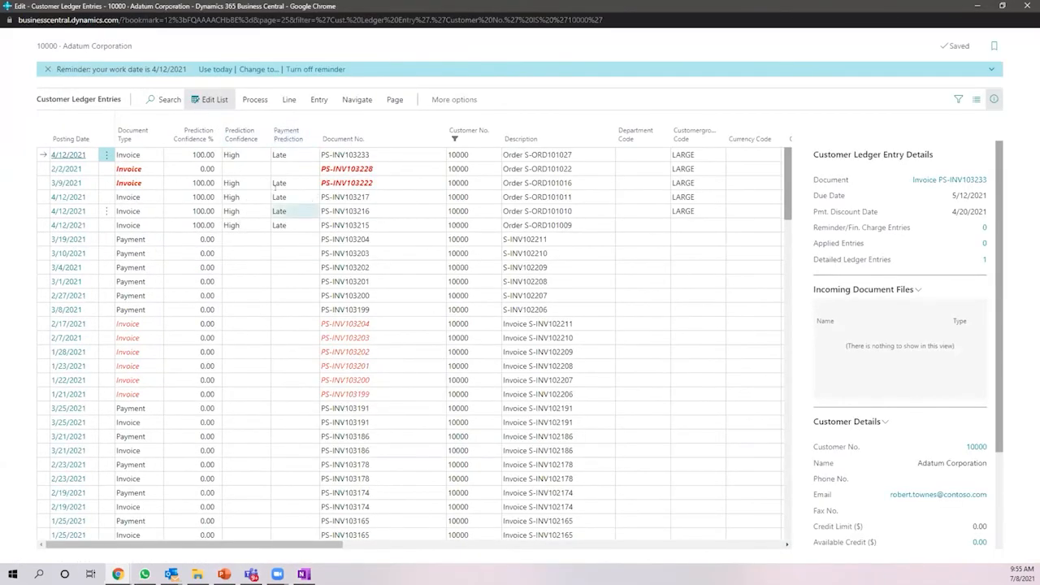
pyautogui.scroll(-5, 134, 380)
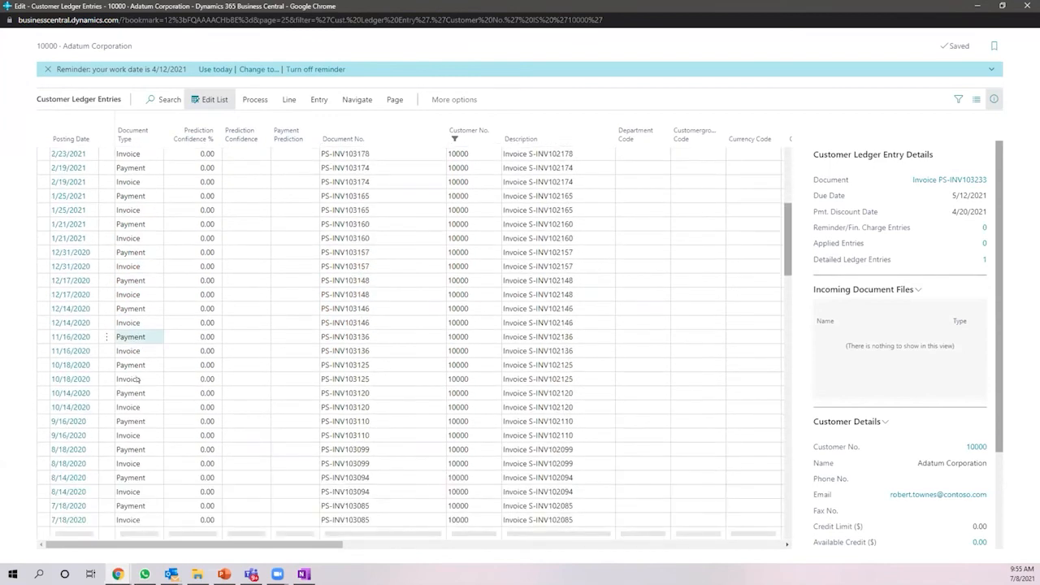
pyautogui.scroll(-5, 138, 380)
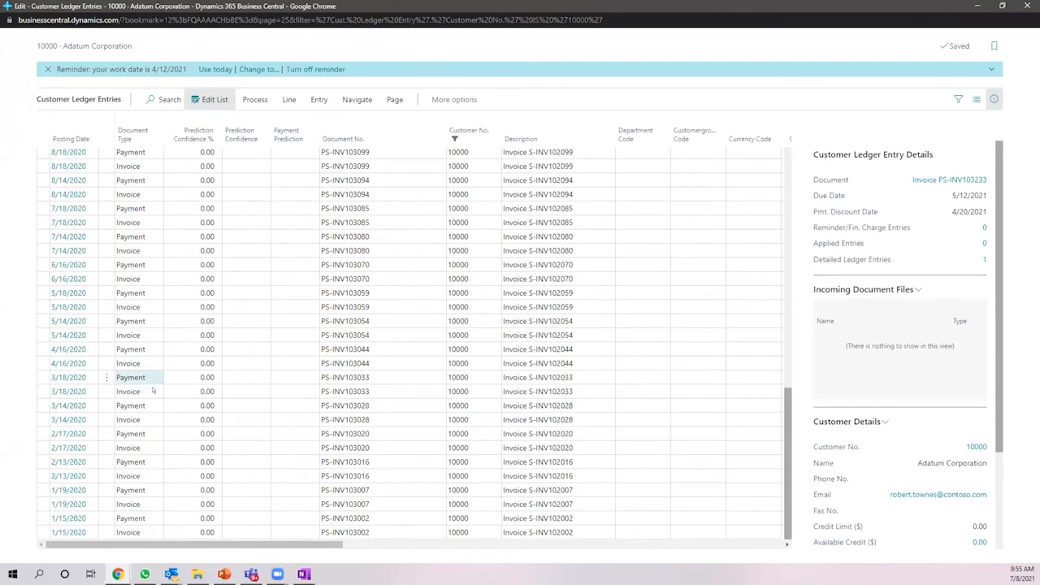
pyautogui.click(114, 532)
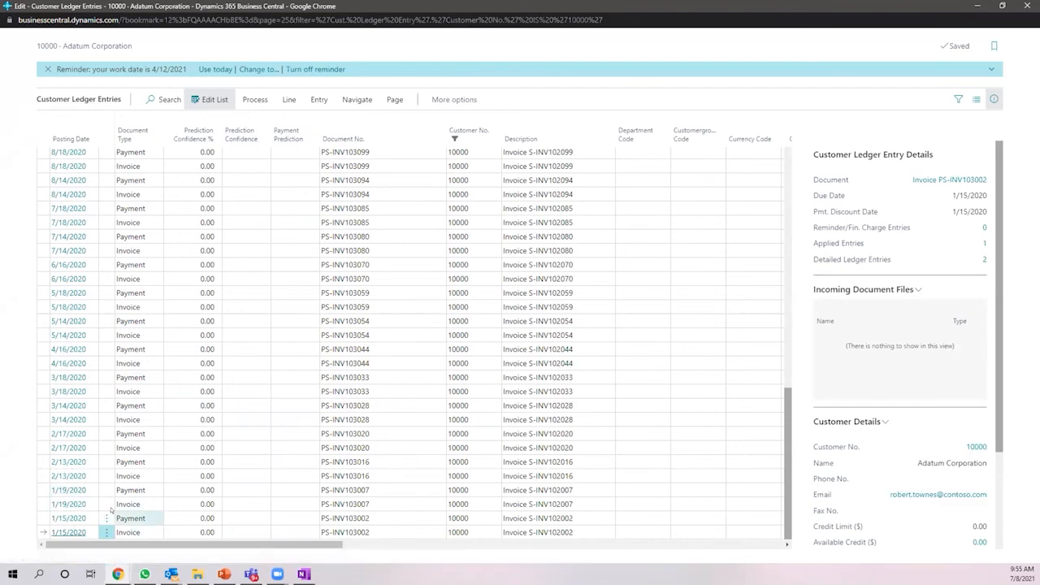
pyautogui.click(135, 442)
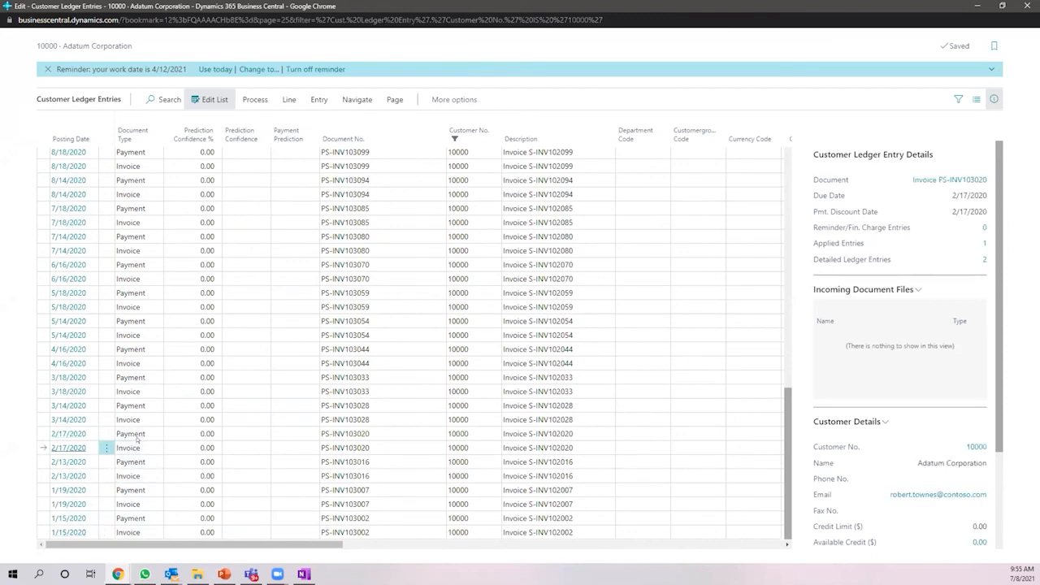
pyautogui.scroll(3, 139, 438)
pyautogui.scroll(3, 142, 439)
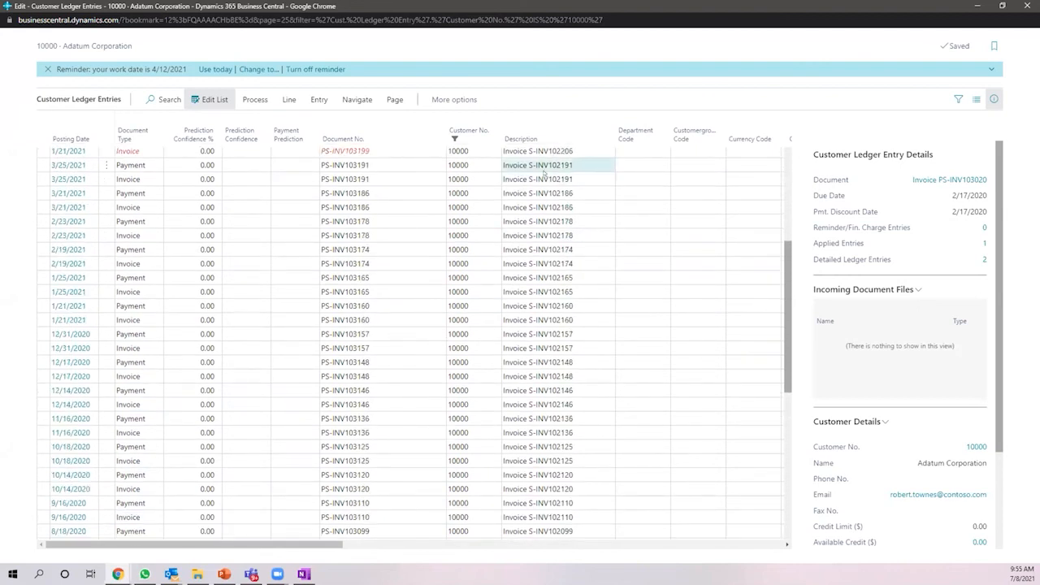
pyautogui.scroll(3, 540, 180)
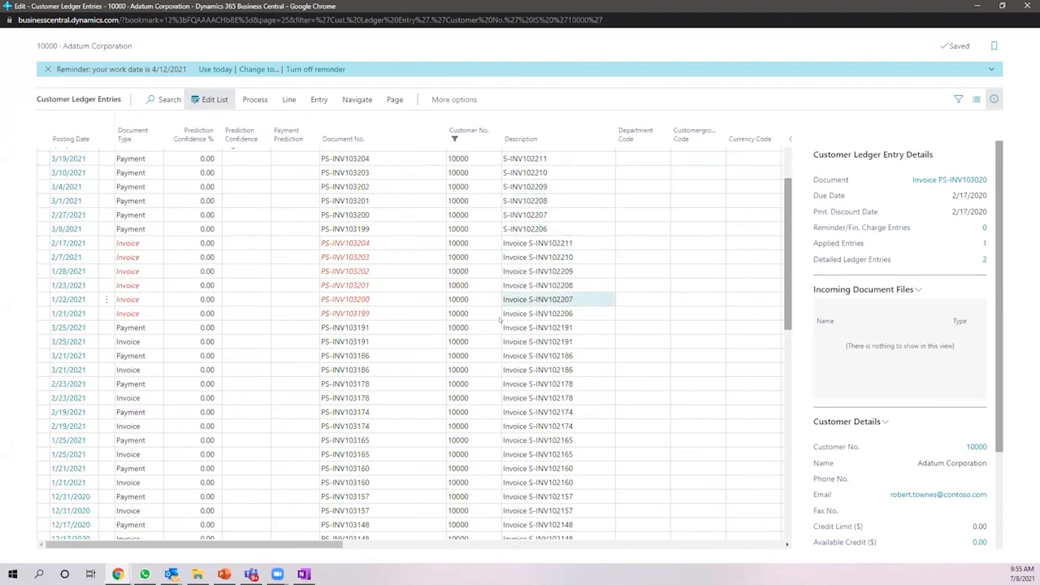
pyautogui.scroll(3, 358, 337)
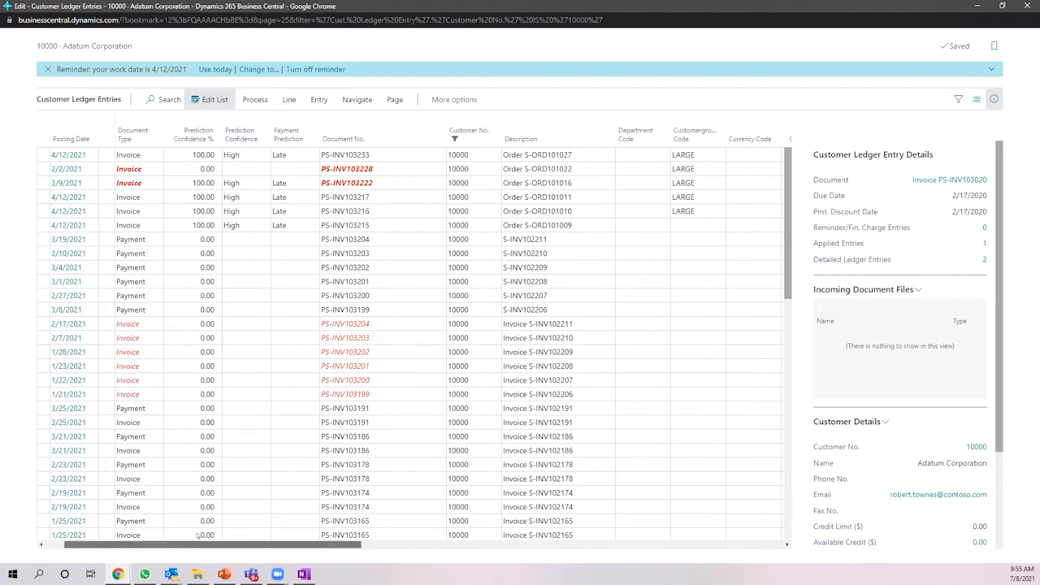
pyautogui.hscroll(10, 195, 534)
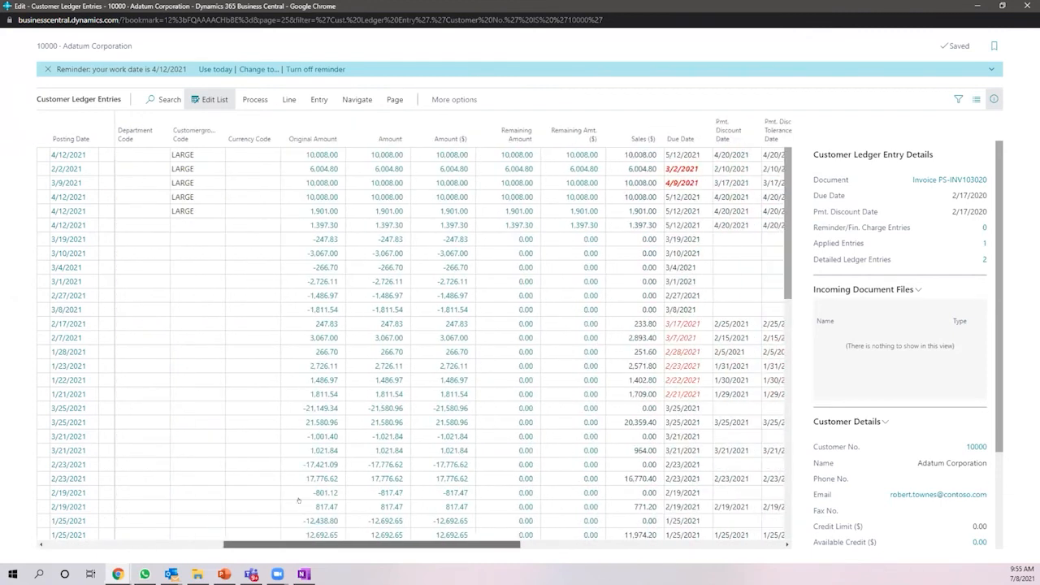
pyautogui.moveTo(289, 545); pyautogui.dragTo(439, 520)
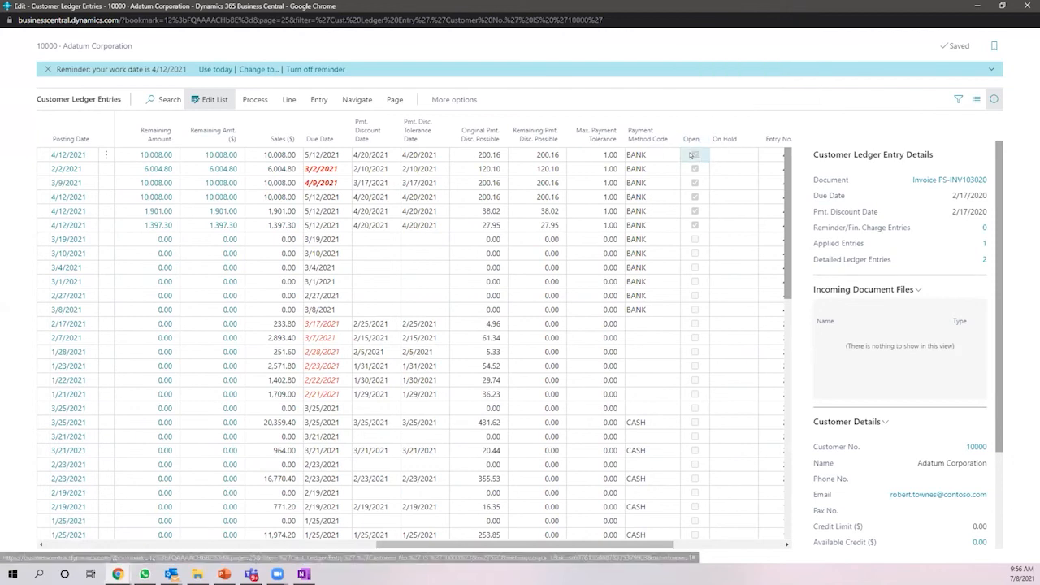
pyautogui.click(693, 210)
pyautogui.click(693, 169)
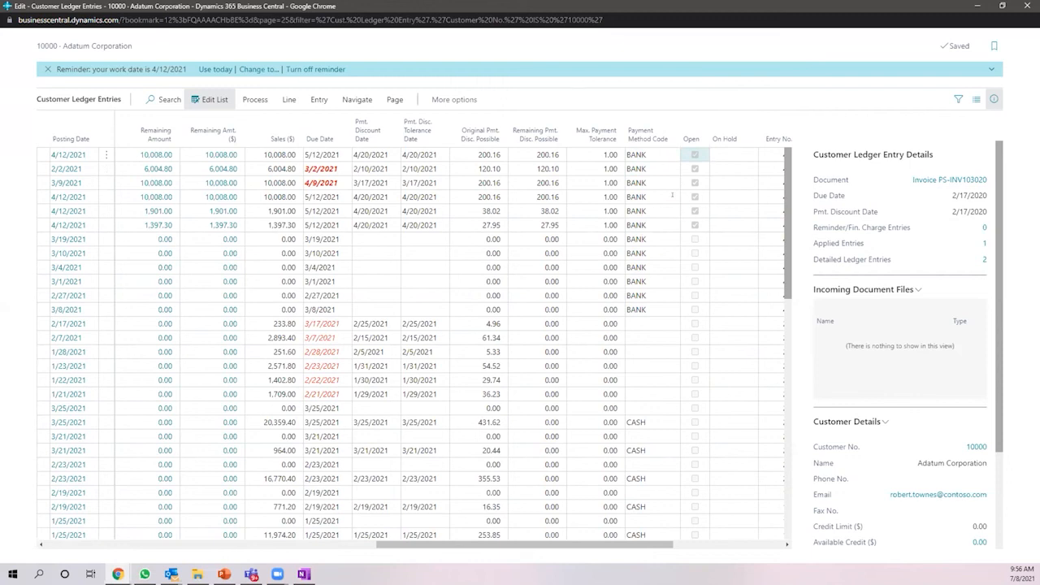
pyautogui.click(688, 239)
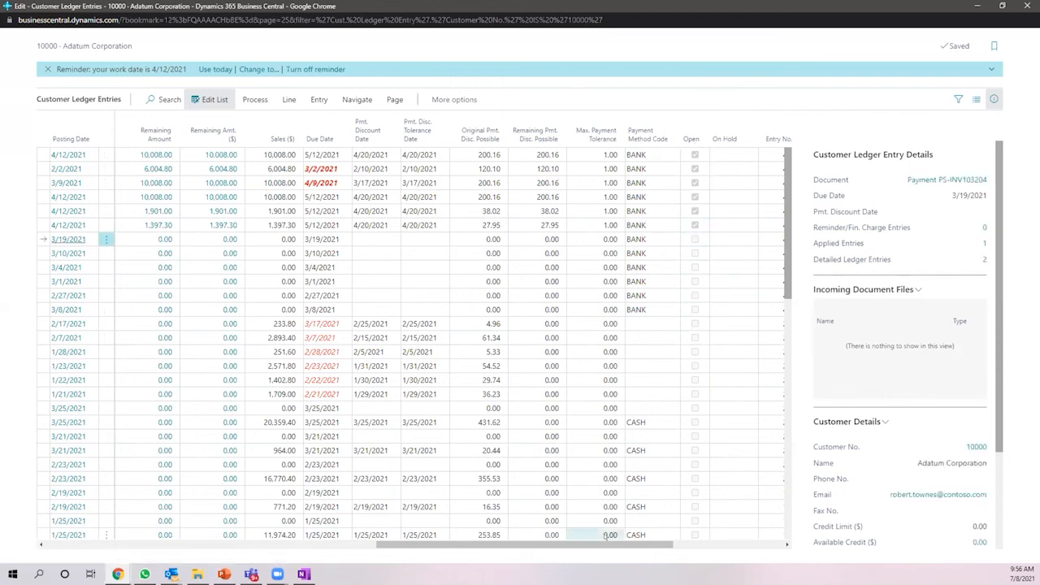
pyautogui.moveTo(539, 544); pyautogui.dragTo(389, 546)
pyautogui.moveTo(283, 561); pyautogui.dragTo(52, 559)
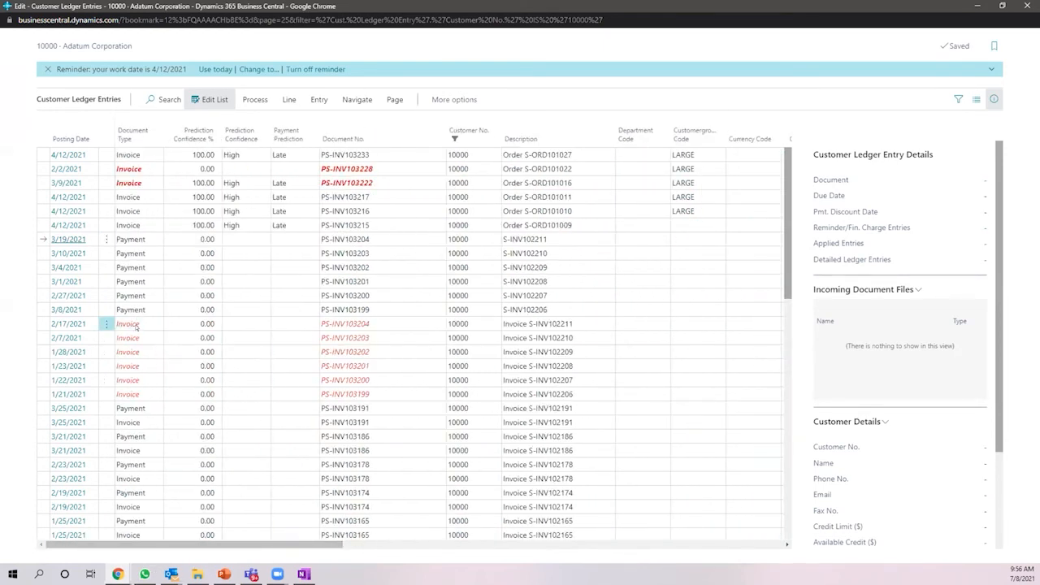
pyautogui.click(130, 365)
pyautogui.click(137, 395)
pyautogui.moveTo(133, 239); pyautogui.dragTo(136, 291)
pyautogui.moveTo(144, 396); pyautogui.dragTo(120, 323)
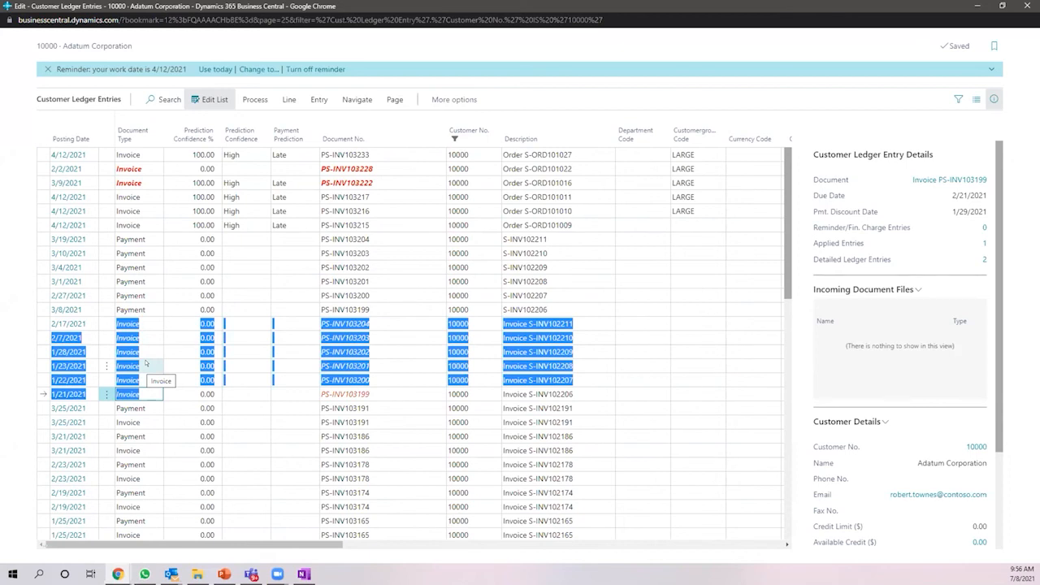
pyautogui.click(167, 239)
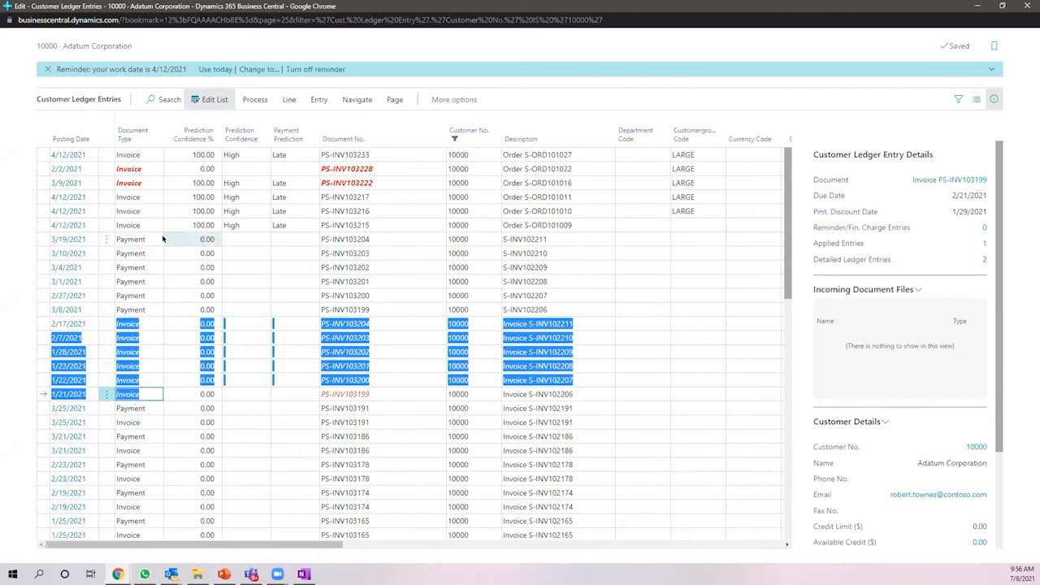
pyautogui.click(165, 253)
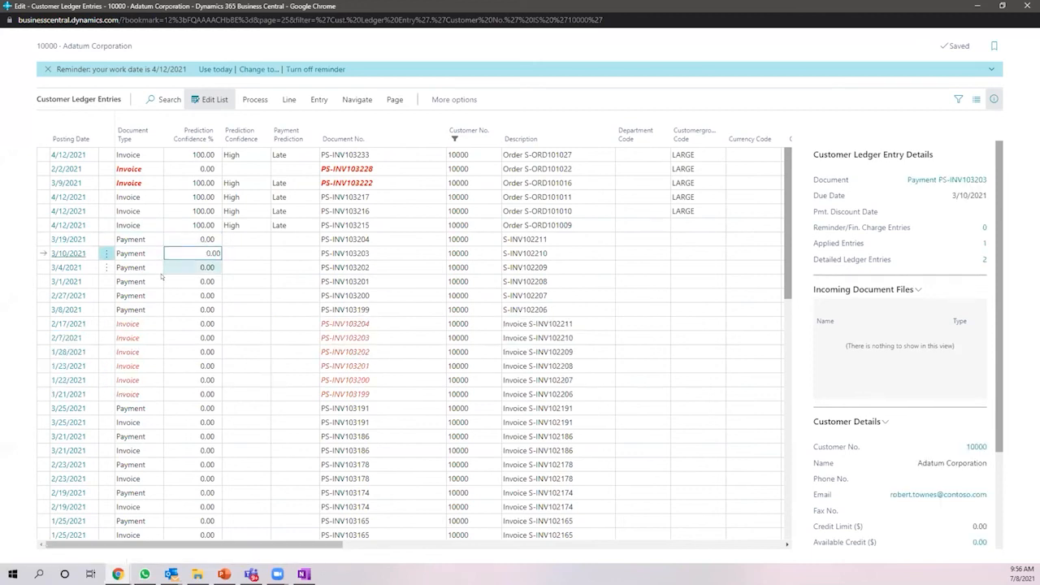
pyautogui.click(164, 266)
pyautogui.click(164, 280)
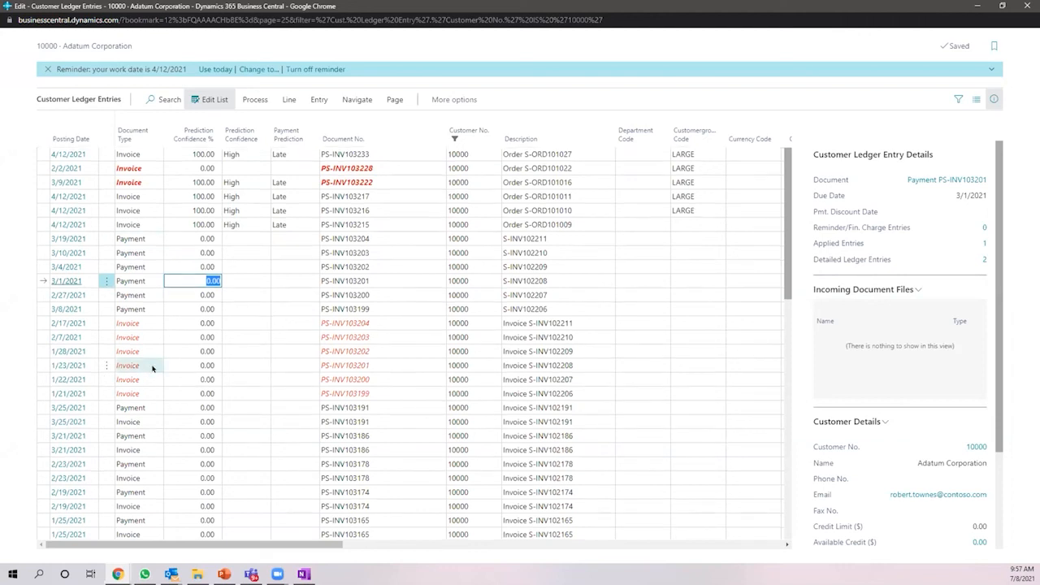
pyautogui.scroll(-5, 153, 365)
pyautogui.scroll(-5, 160, 361)
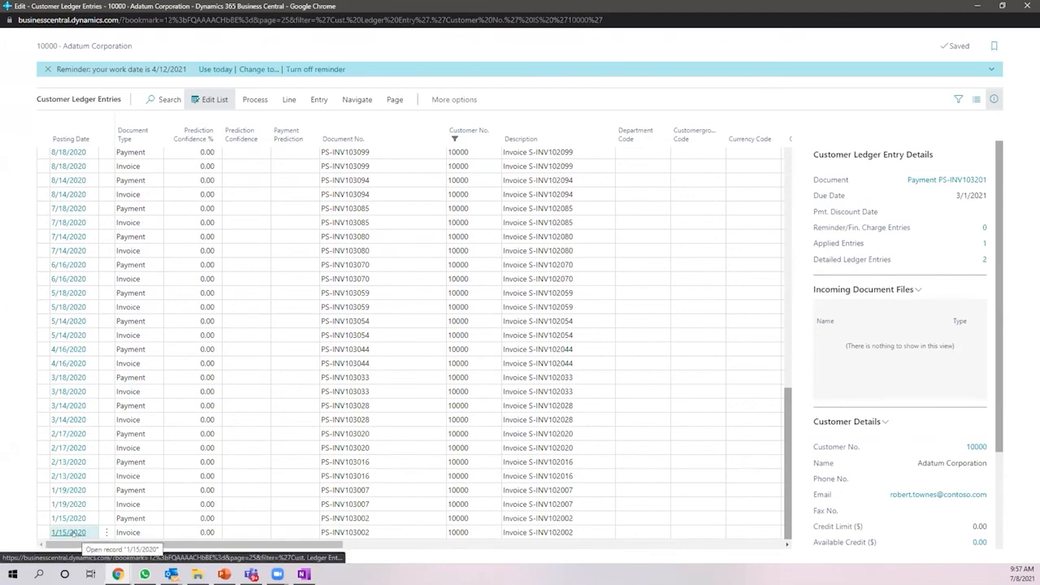
pyautogui.scroll(10, 172, 259)
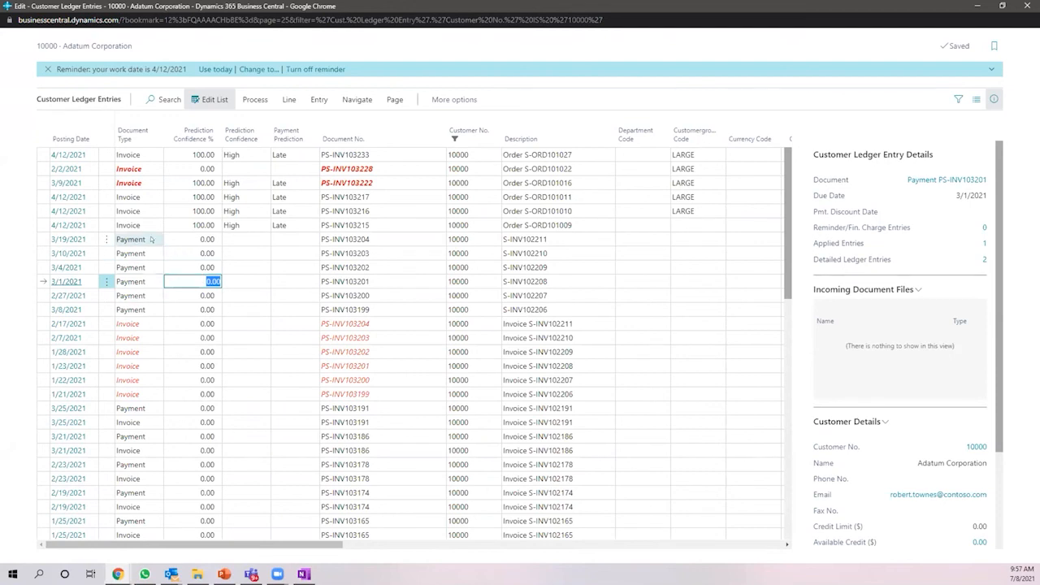
pyautogui.moveTo(142, 239); pyautogui.dragTo(144, 310)
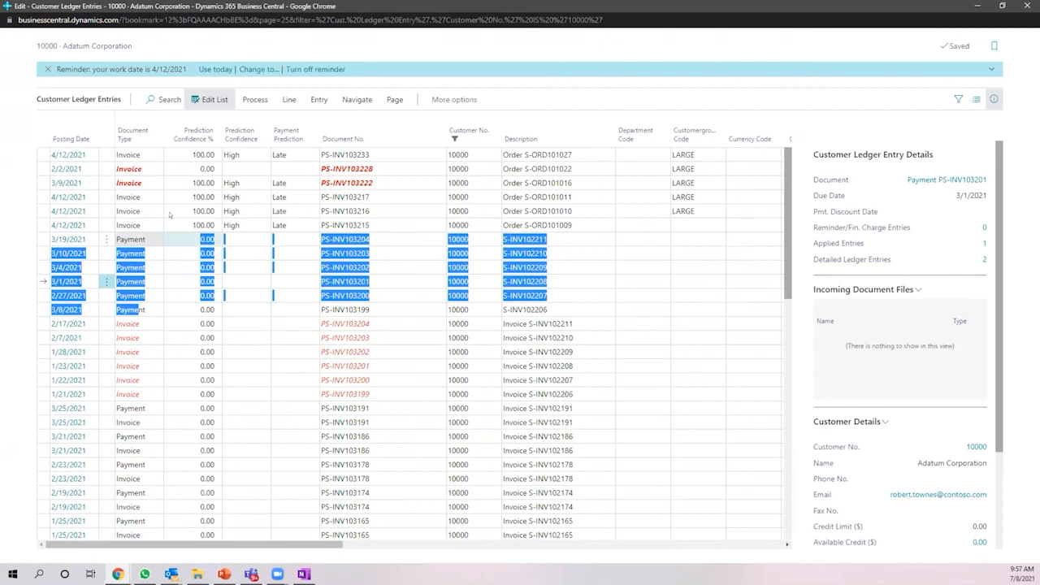
pyautogui.moveTo(144, 155); pyautogui.dragTo(136, 230)
pyautogui.click(281, 225)
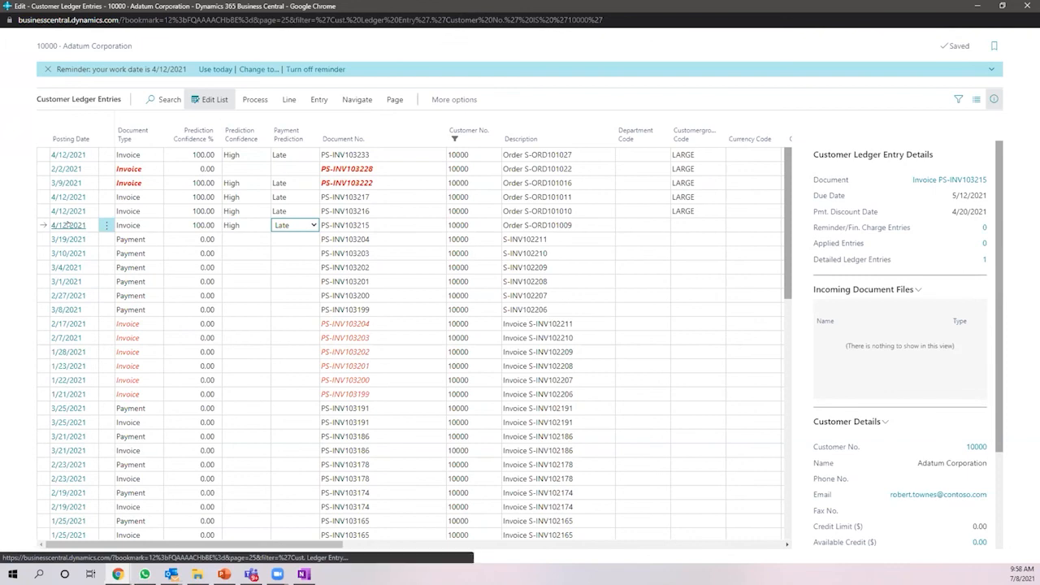
# - Check the 3/9/2021 invoice's Late/On-Time prediction options, then close the work-date reminder
pyautogui.click(144, 169)
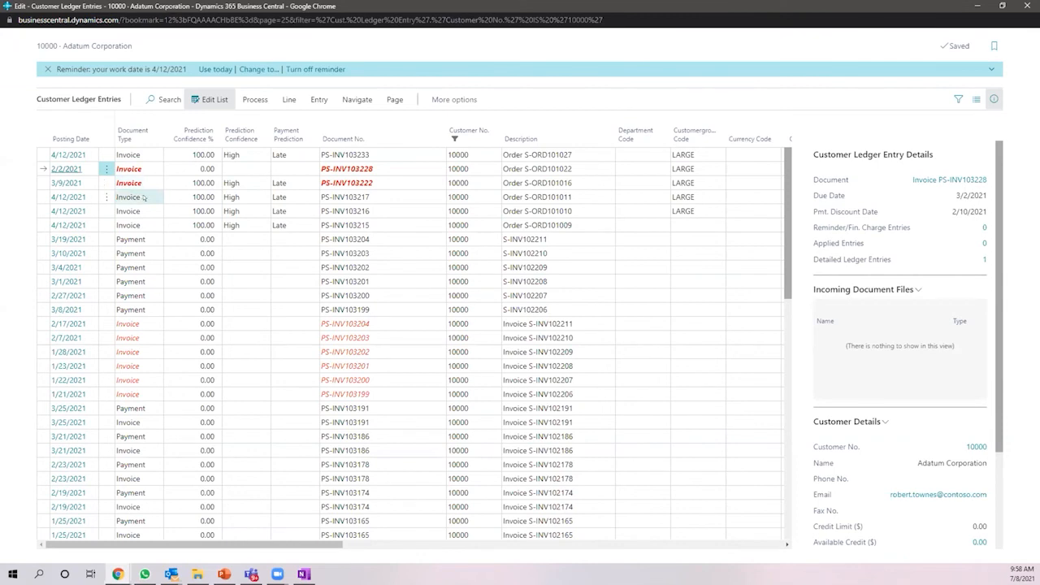
pyautogui.click(298, 182)
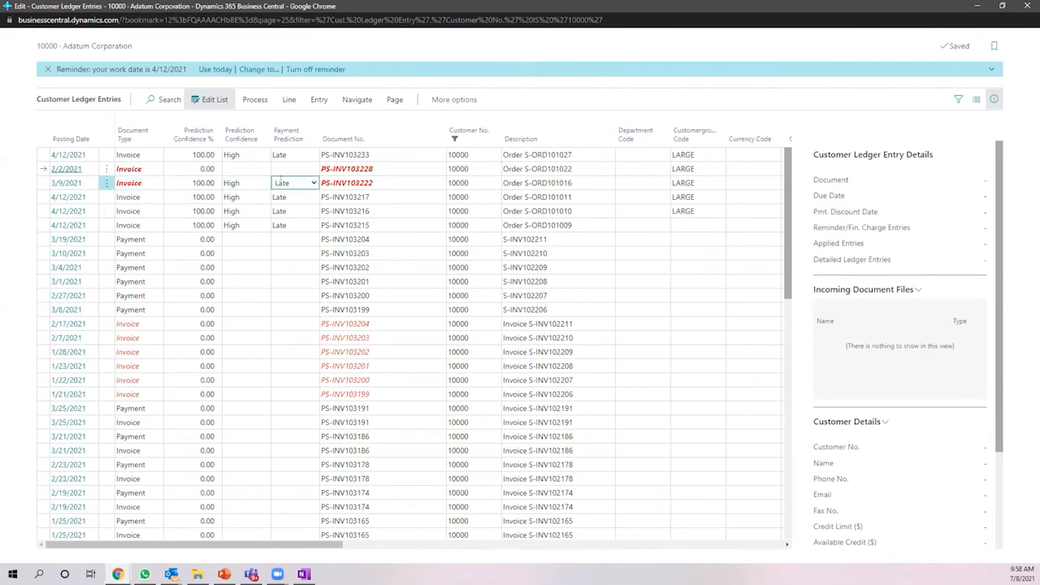
pyautogui.click(308, 179)
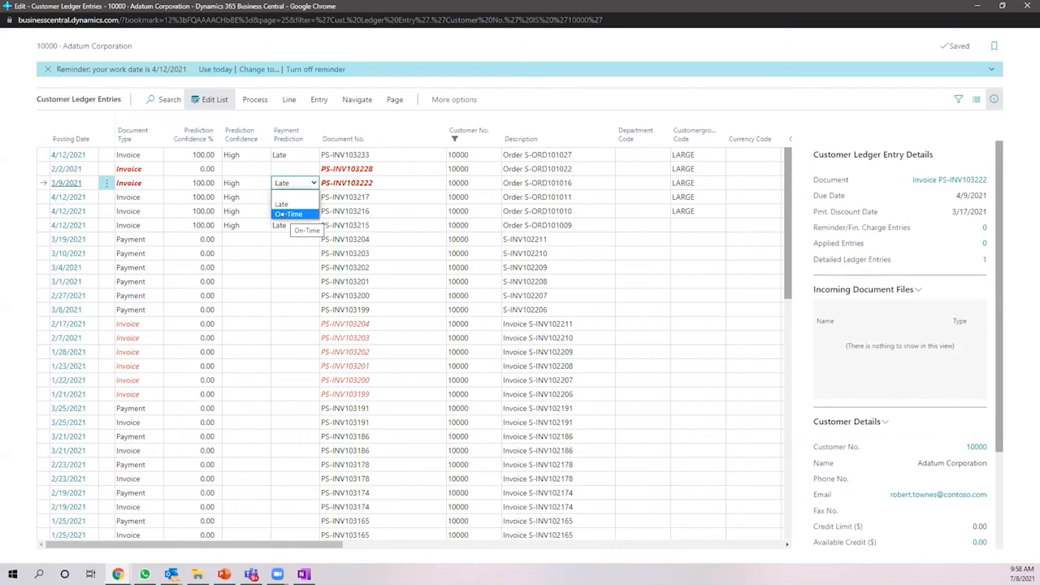
pyautogui.click(47, 70)
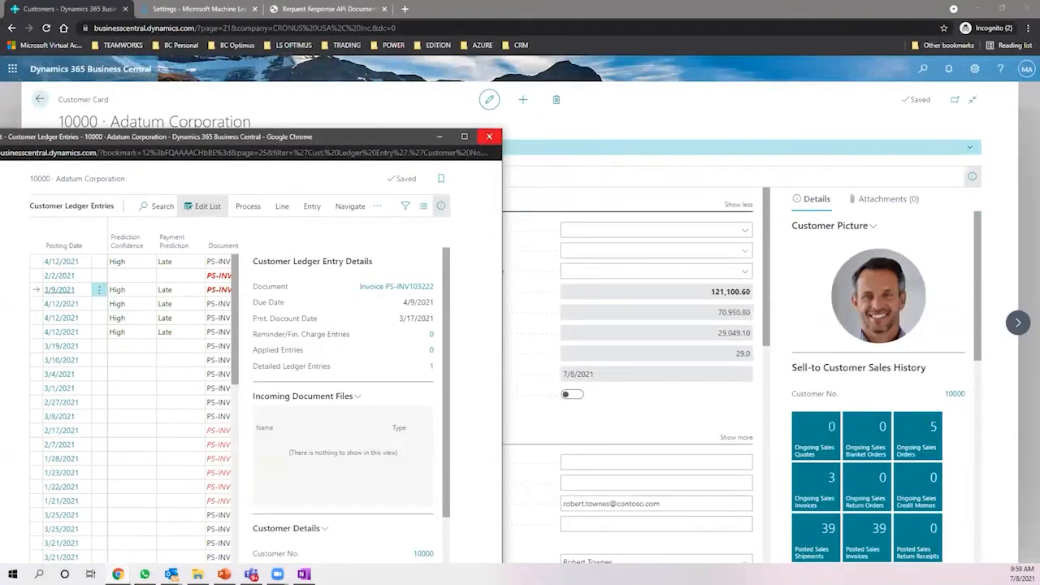
# - Close the ledger window and customer card, then search 'aged accounts' to open Aged Accounts Receivable
pyautogui.click(488, 137)
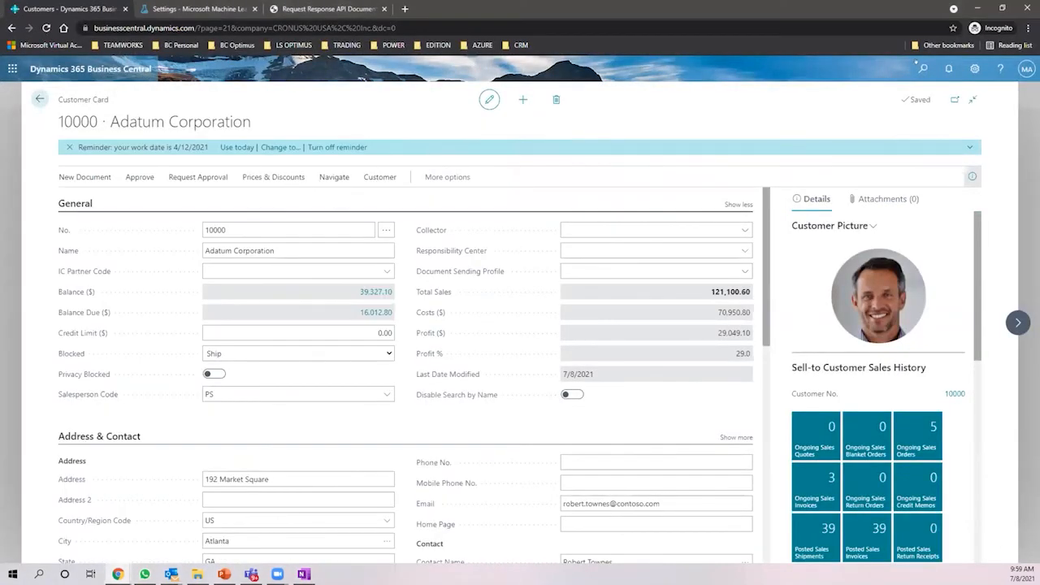
pyautogui.press('Escape')
pyautogui.click(916, 63)
pyautogui.write('customer')
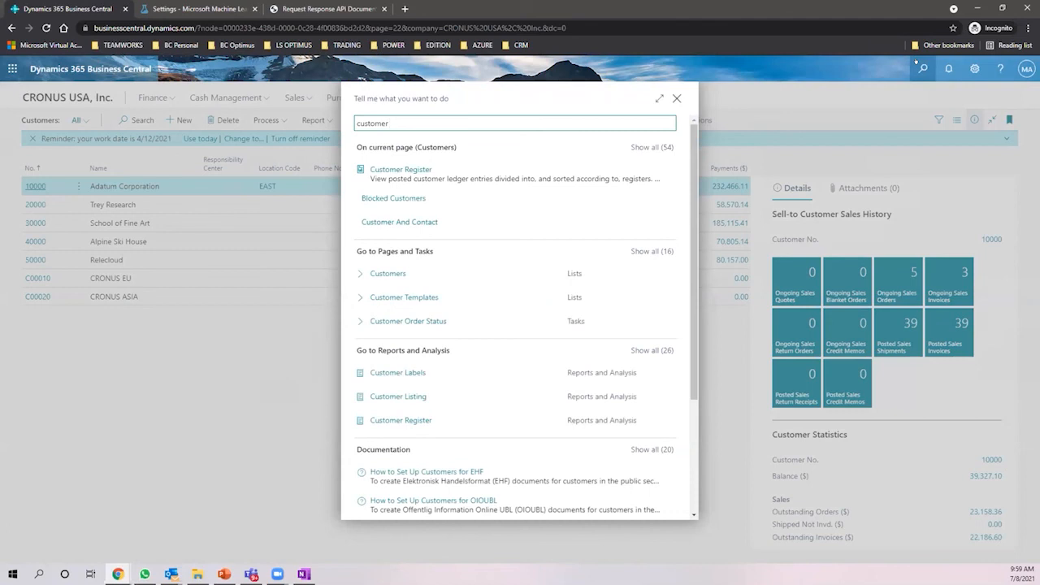
pyautogui.press('BackSpace')
pyautogui.press('BackSpace')
pyautogui.press('BackSpace')
pyautogui.press('BackSpace')
pyautogui.press('BackSpace')
pyautogui.press('BackSpace')
pyautogui.write('ar aging')
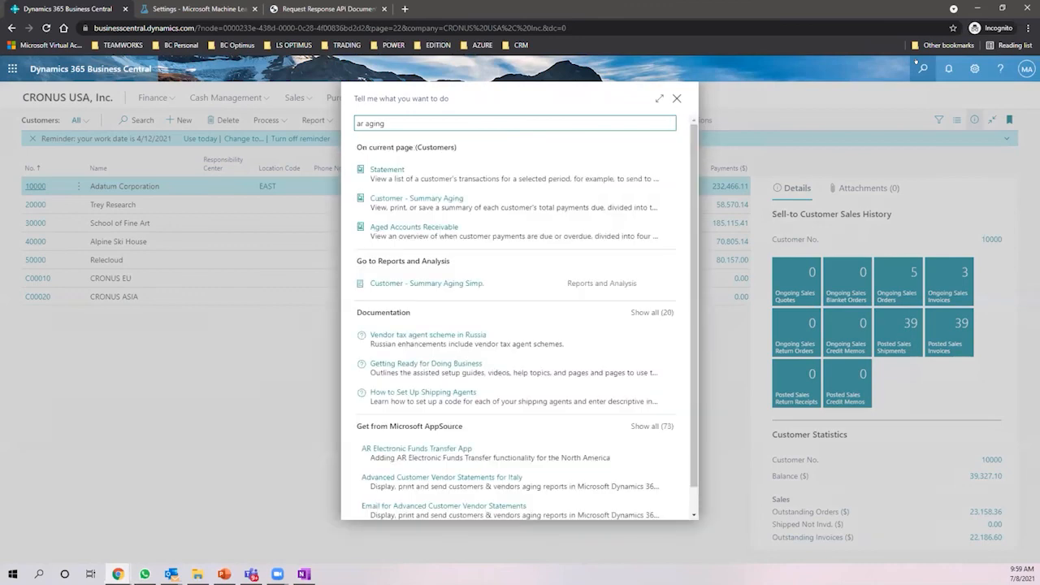
pyautogui.press('BackSpace')
pyautogui.press('BackSpace')
pyautogui.press('BackSpace')
pyautogui.press('BackSpace')
pyautogui.press('BackSpace')
pyautogui.press('BackSpace')
pyautogui.press('BackSpace')
pyautogui.press('BackSpace')
pyautogui.write('aged accounts')
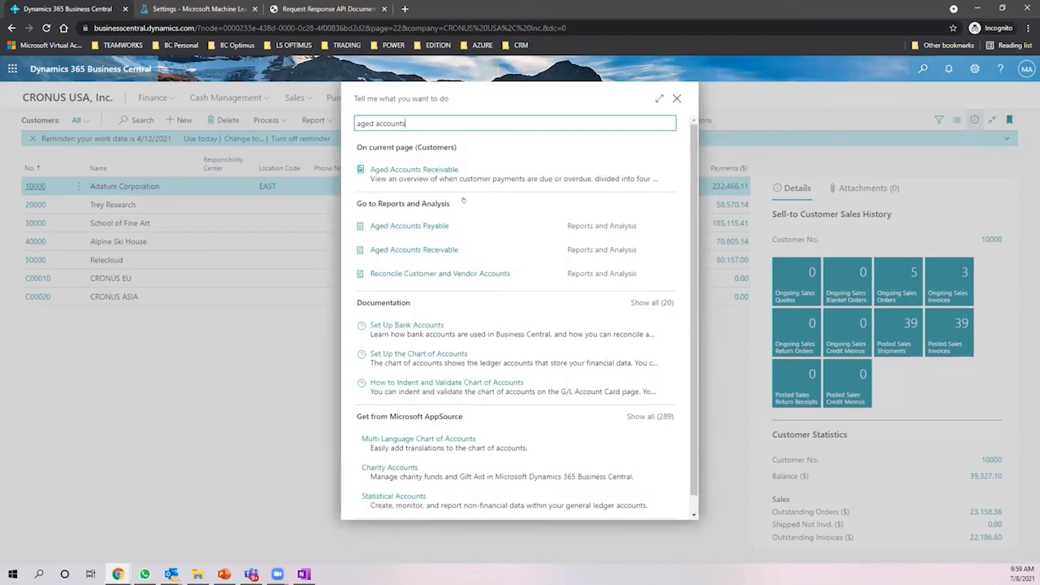
pyautogui.click(423, 170)
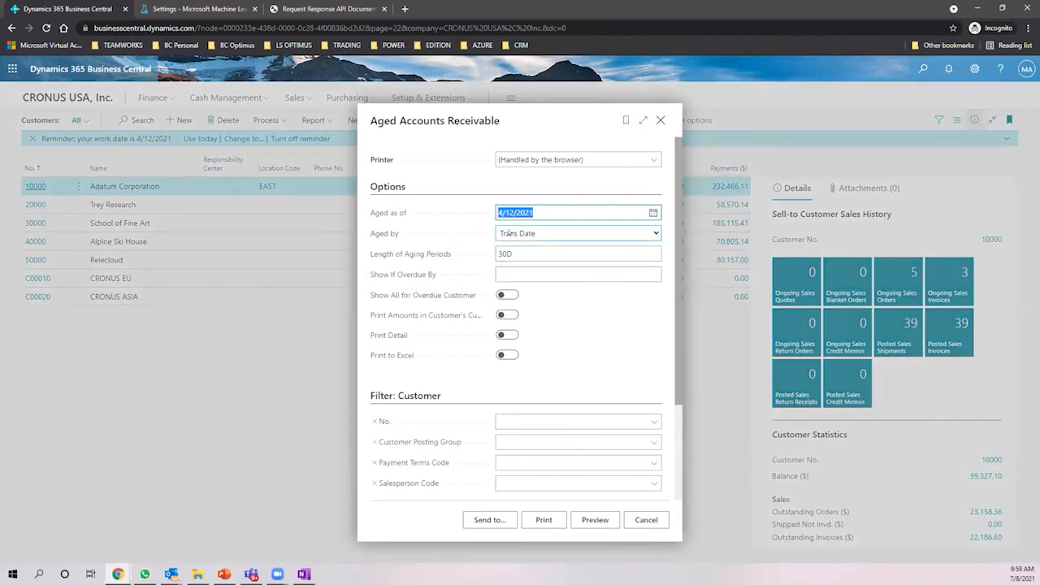
# - Preview the Aged Accounts Receivable report as of 4/12/2021 and enlarge the preview
pyautogui.click(497, 120)
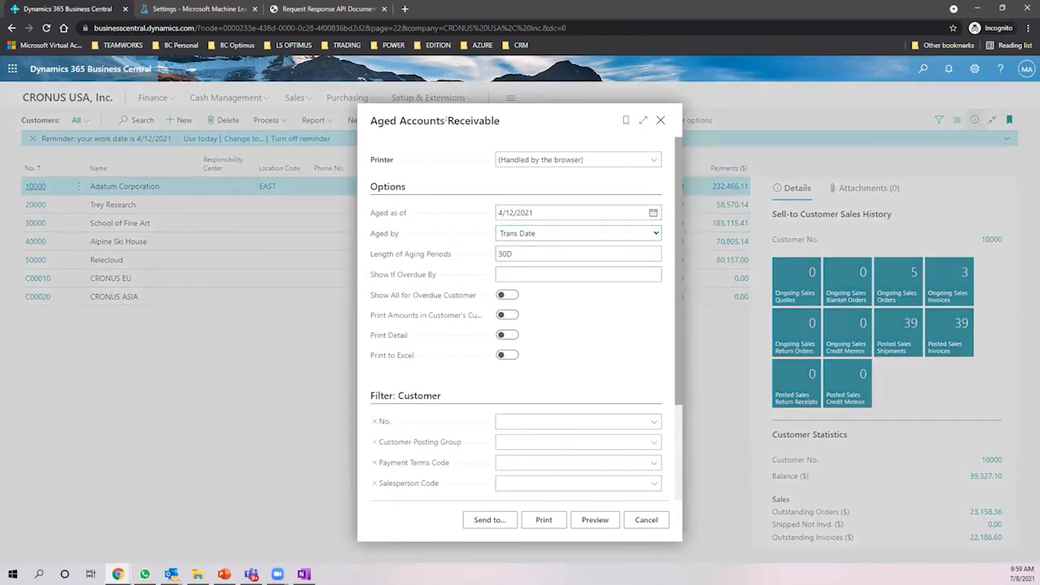
pyautogui.moveTo(366, 119); pyautogui.dragTo(504, 122)
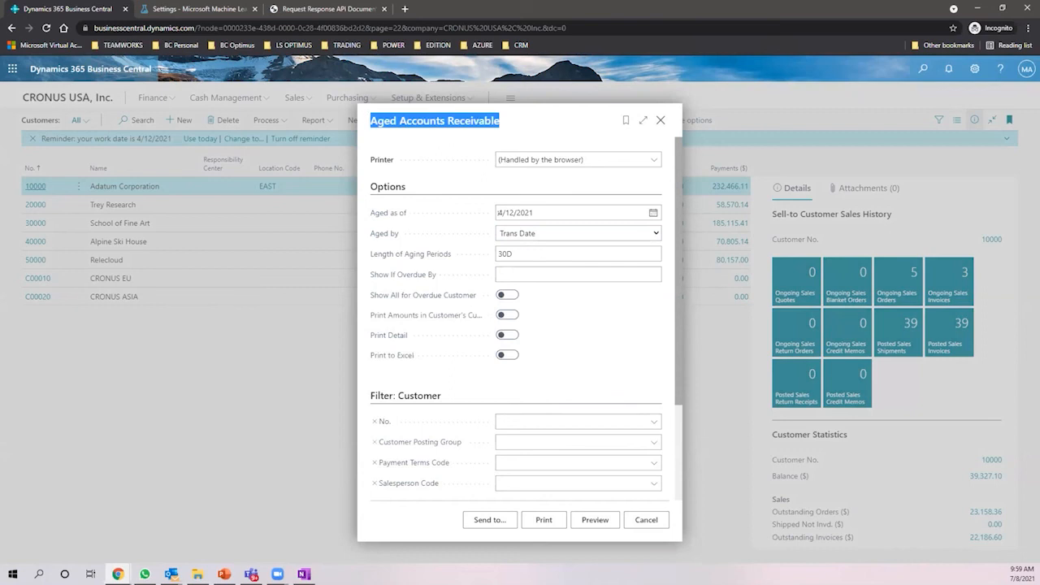
pyautogui.click(594, 519)
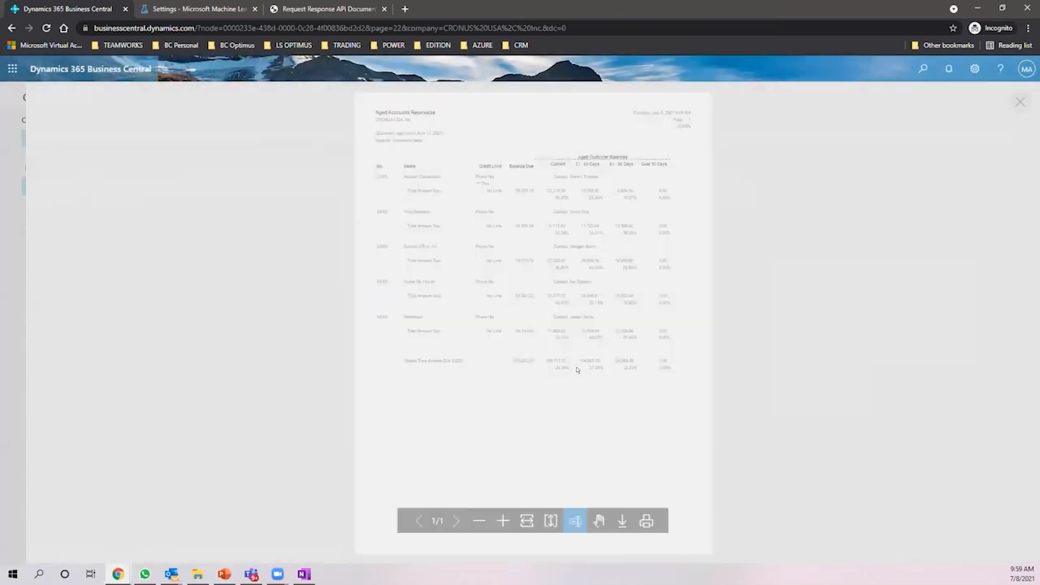
pyautogui.click(500, 521)
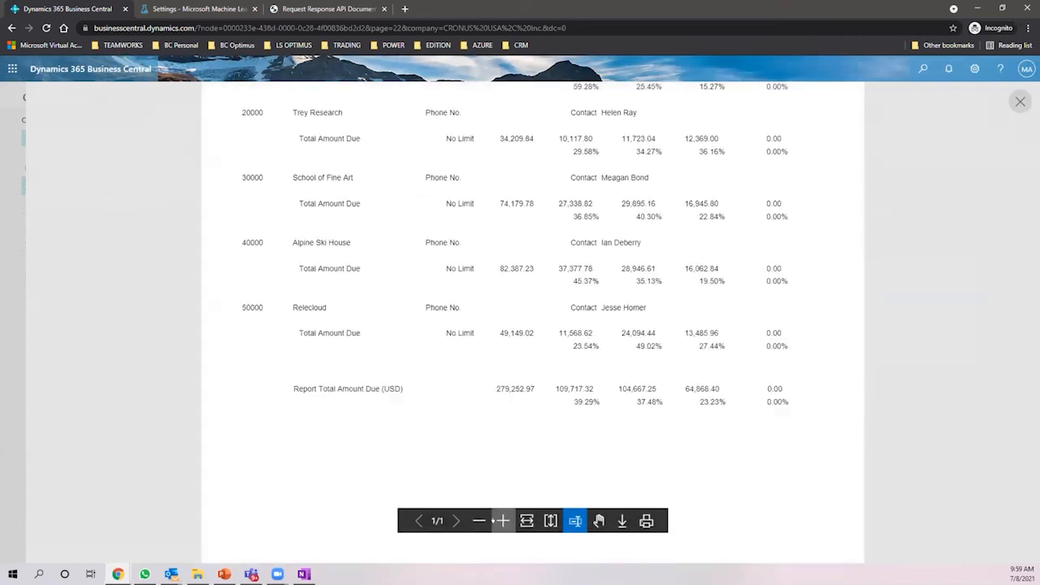
pyautogui.scroll(5, 544, 352)
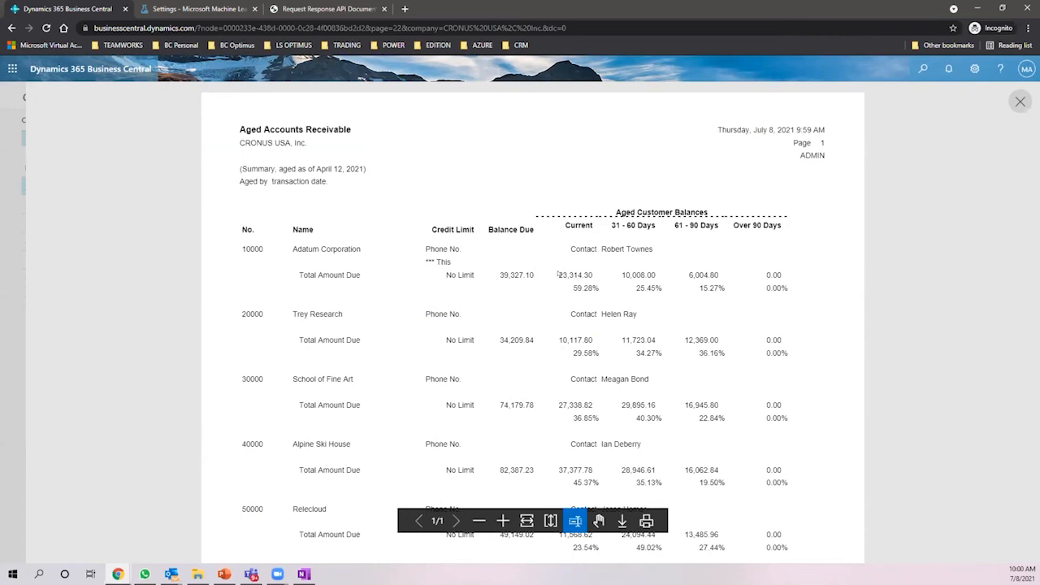
# - Highlight aged balance figures such as 10,008.00, scroll the report, then close the preview
pyautogui.moveTo(567, 274); pyautogui.dragTo(588, 277)
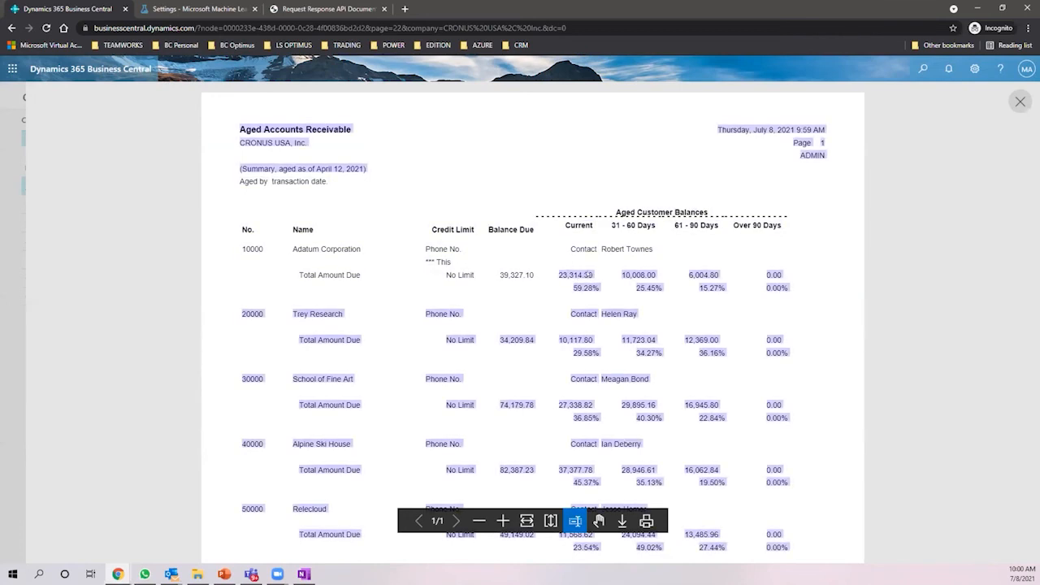
pyautogui.click(597, 260)
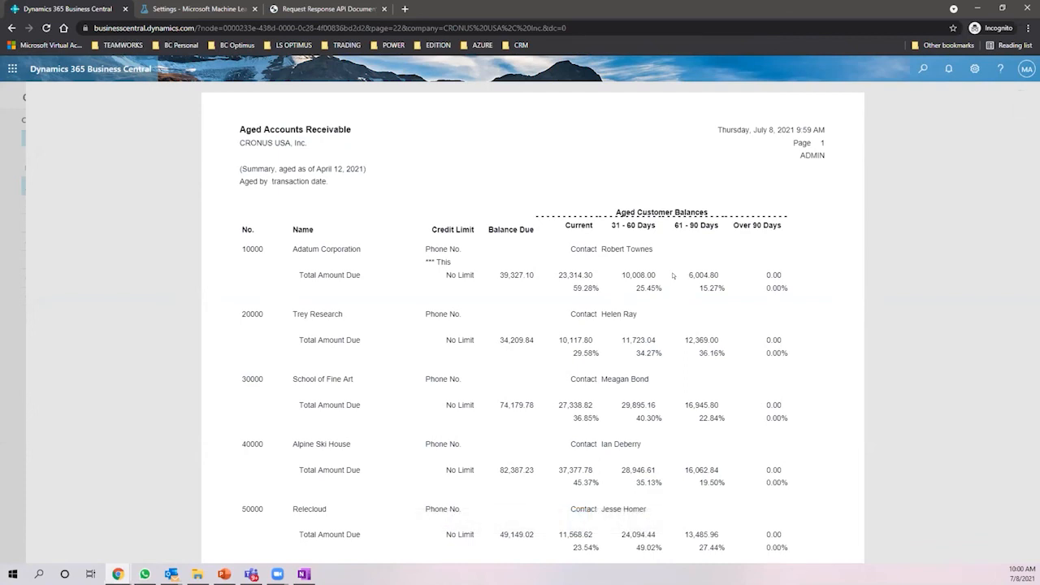
pyautogui.moveTo(676, 277)
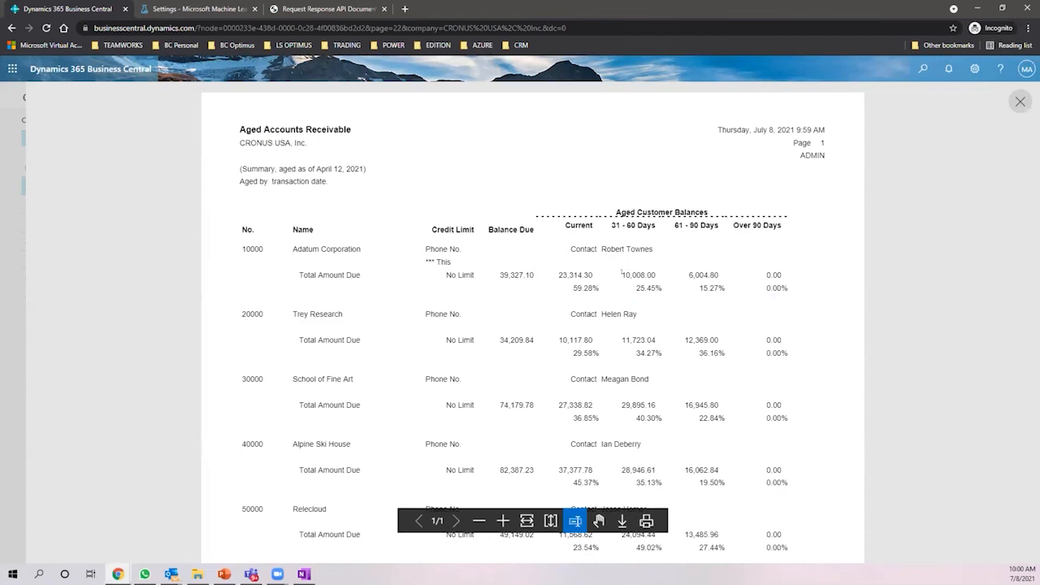
pyautogui.moveTo(621, 275); pyautogui.dragTo(637, 274)
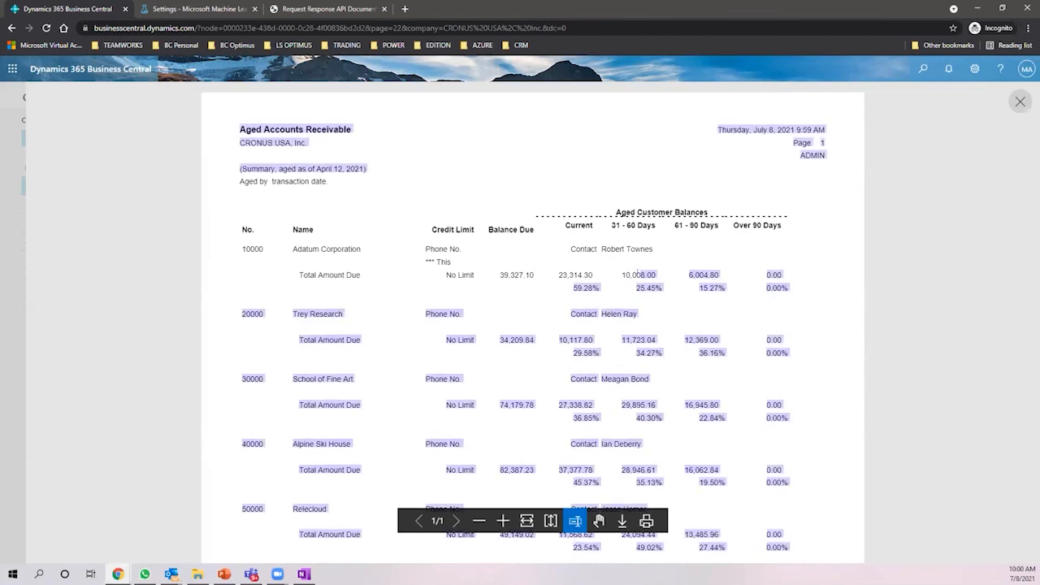
pyautogui.click(638, 274)
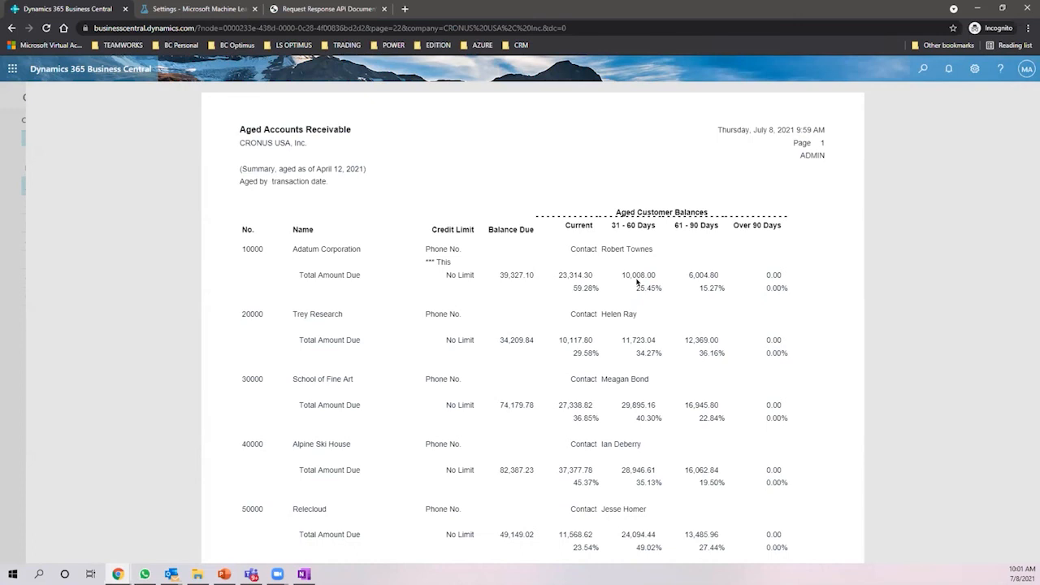
pyautogui.scroll(-1, 638, 276)
pyautogui.scroll(-1, 638, 276)
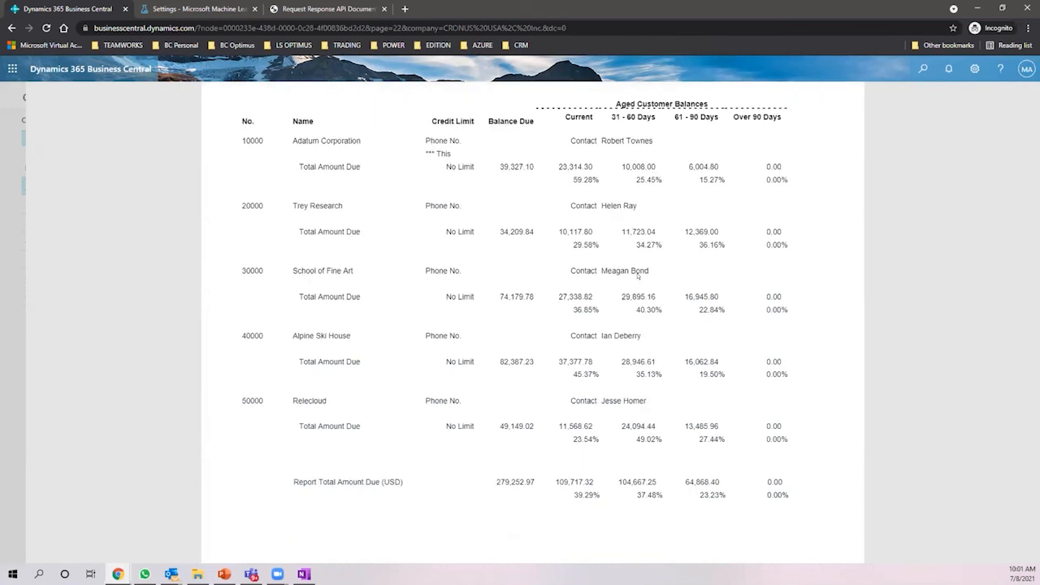
pyautogui.scroll(2, 532, 217)
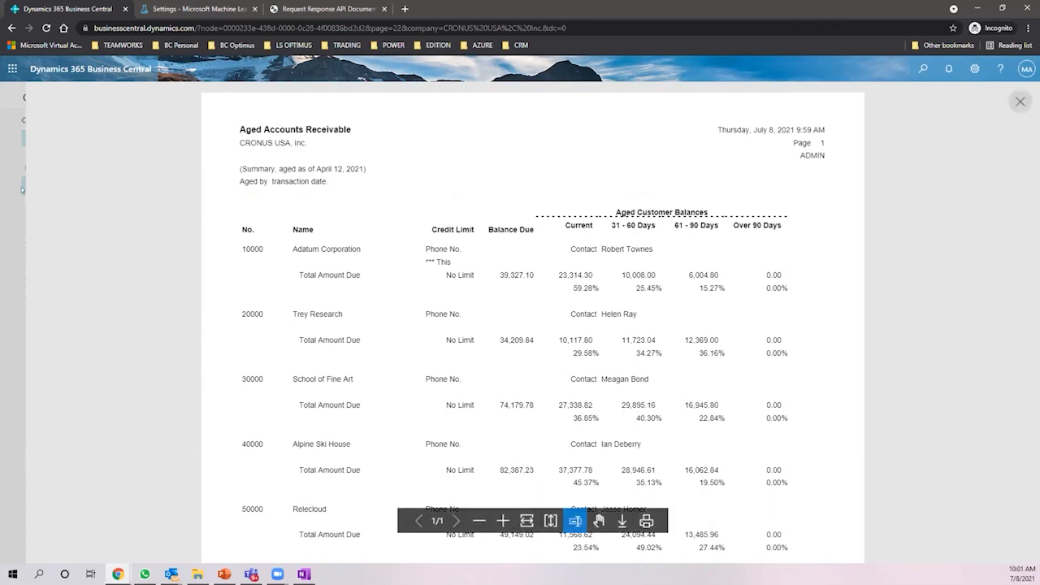
pyautogui.press('Escape')
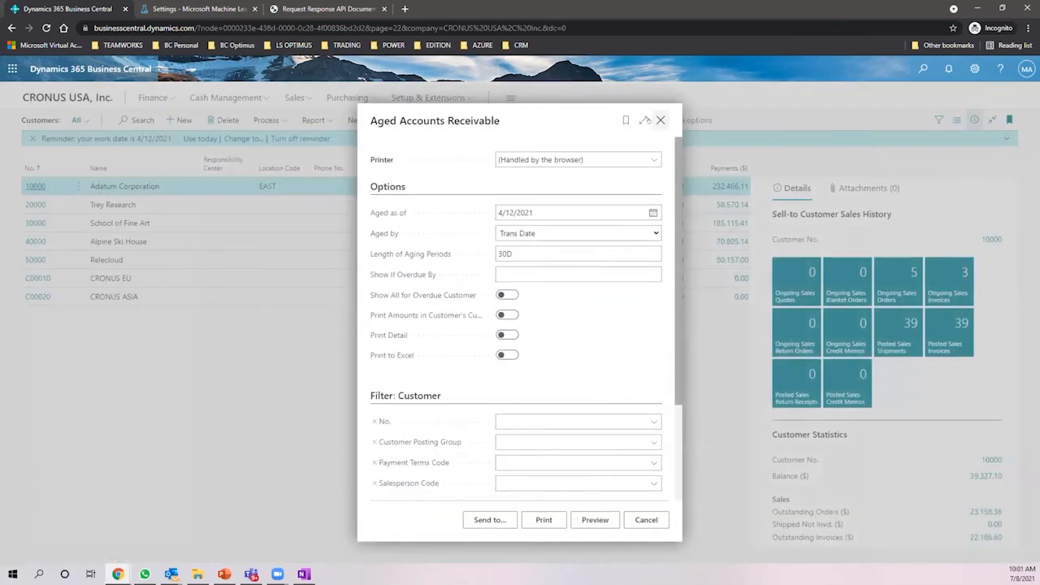
# - Open Sales Invoices Predicted Overdue from the home page and show PS-INV103219's details and Process actions
pyautogui.click(659, 120)
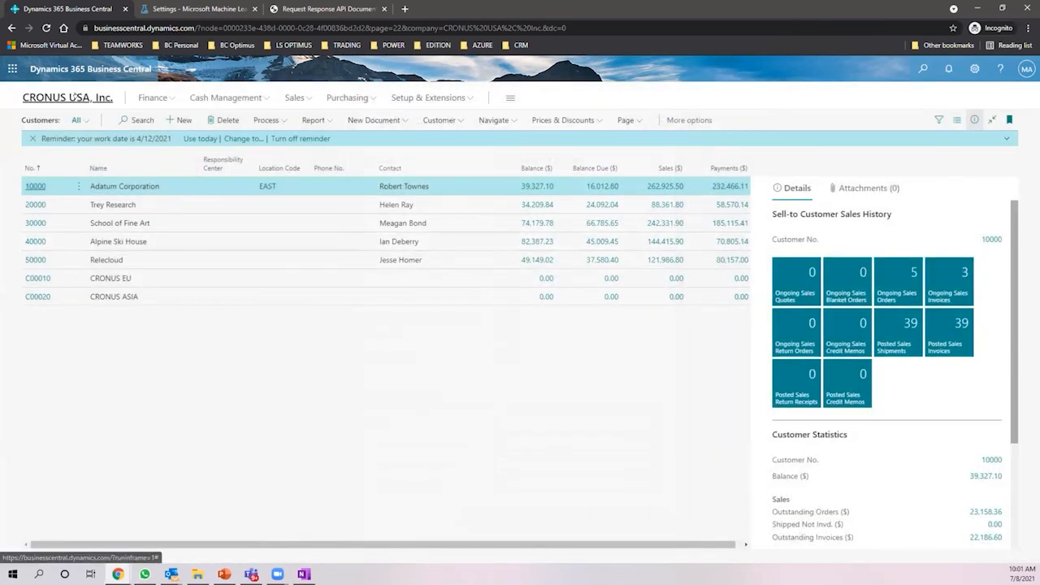
pyautogui.click(91, 98)
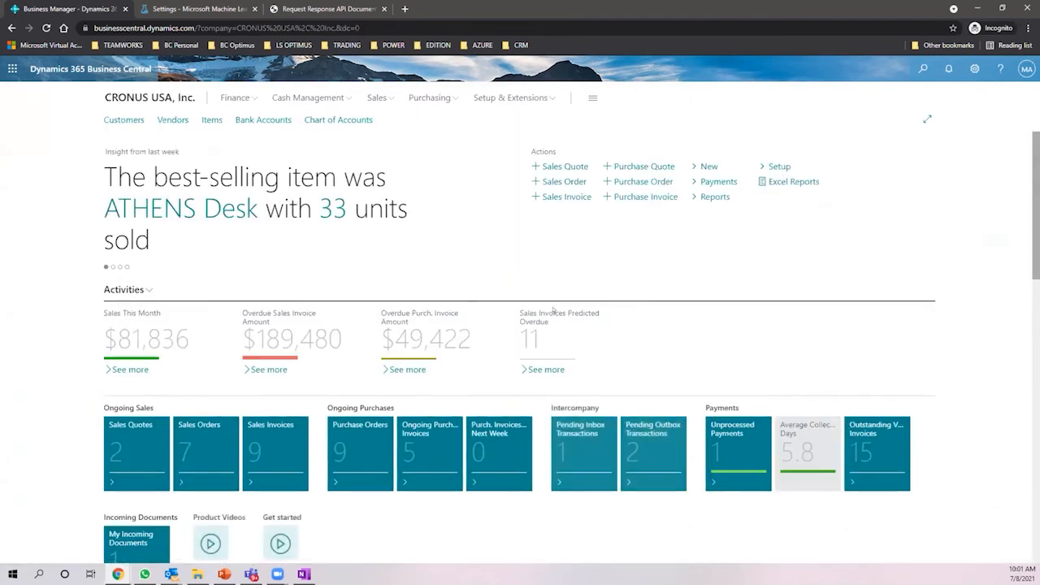
pyautogui.click(537, 368)
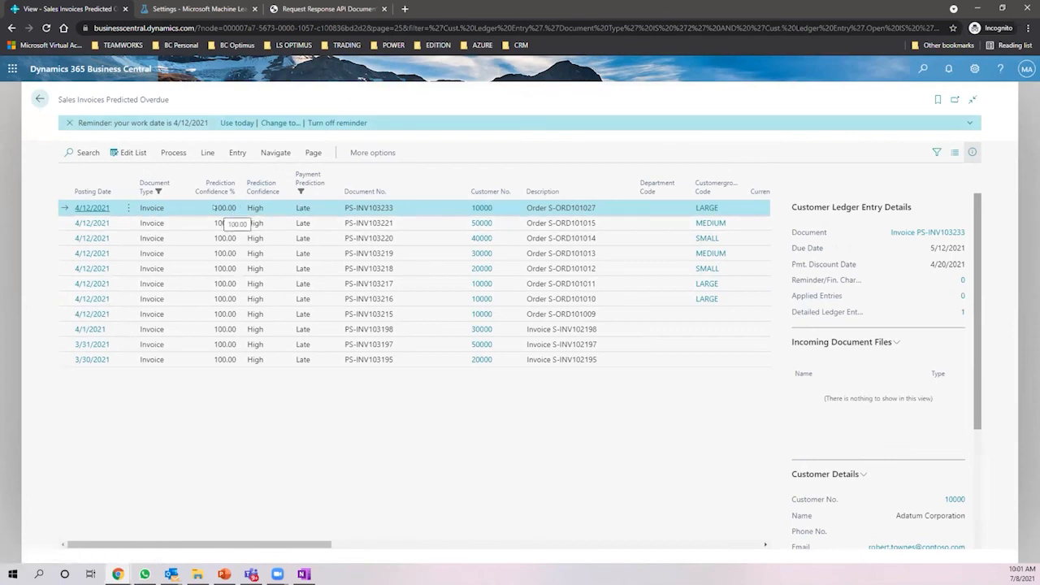
pyautogui.click(370, 252)
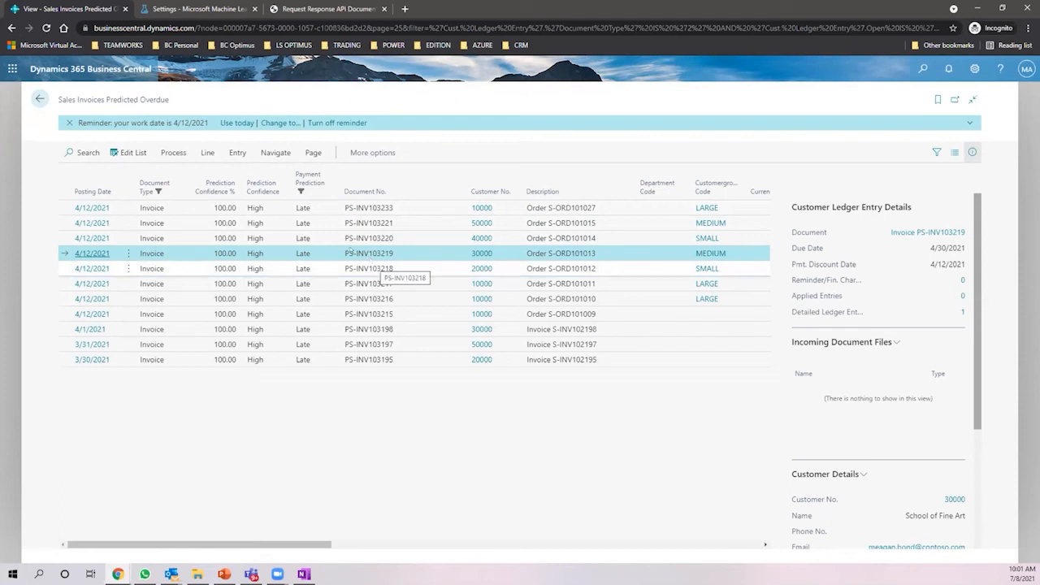
pyautogui.click(171, 149)
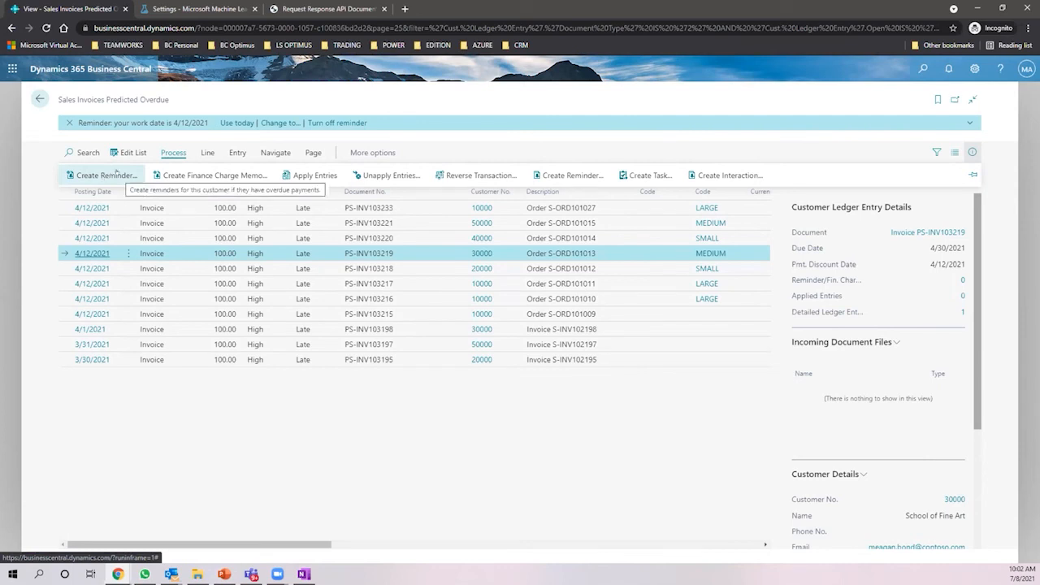
# - Check PS-INV103219's Late, High, 100.00 prediction in the FactBox, then go back to the Role Center
pyautogui.scroll(-2, 941, 326)
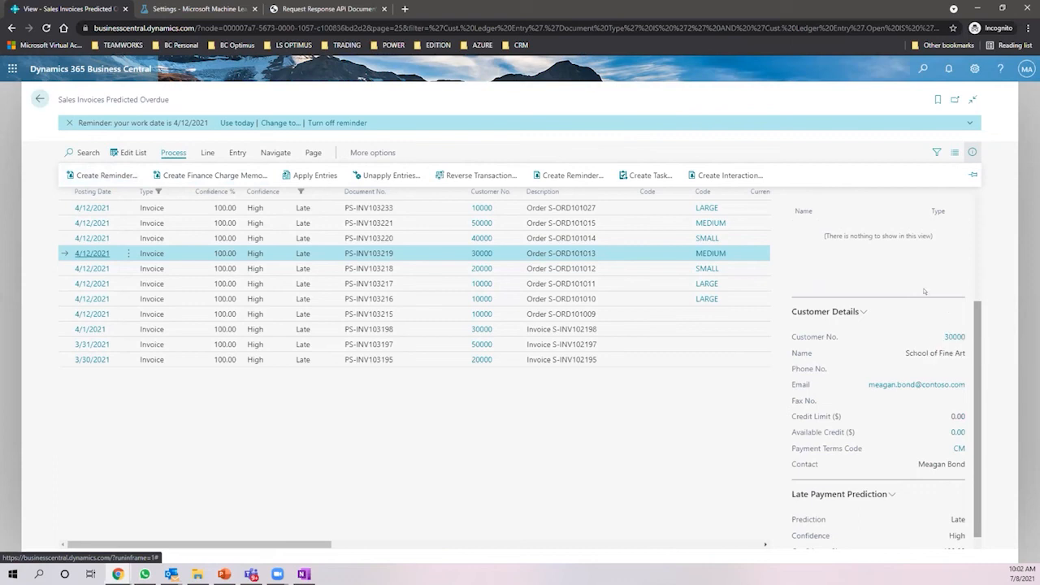
pyautogui.scroll(-1, 905, 311)
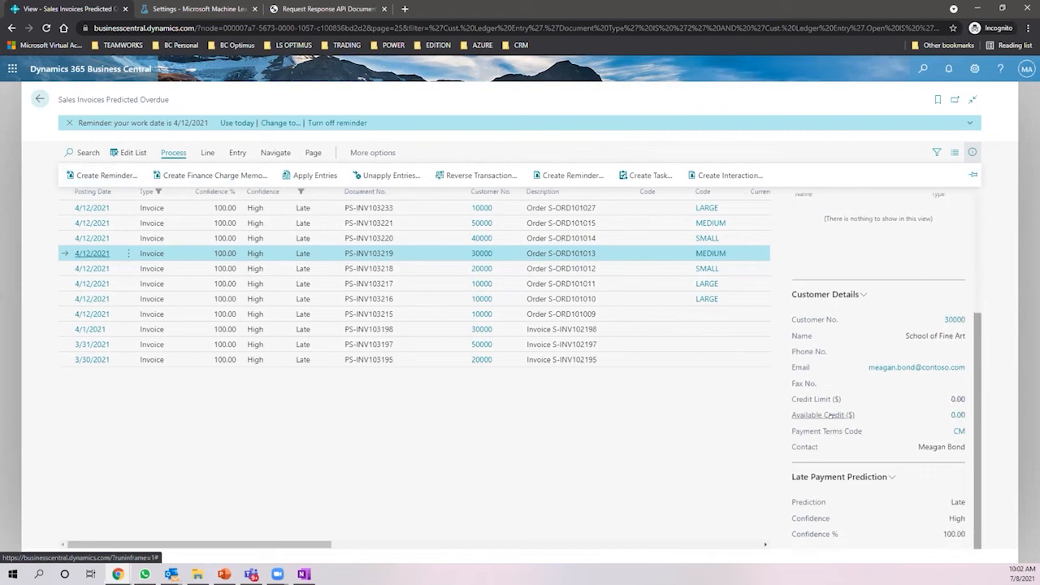
pyautogui.moveTo(822, 416)
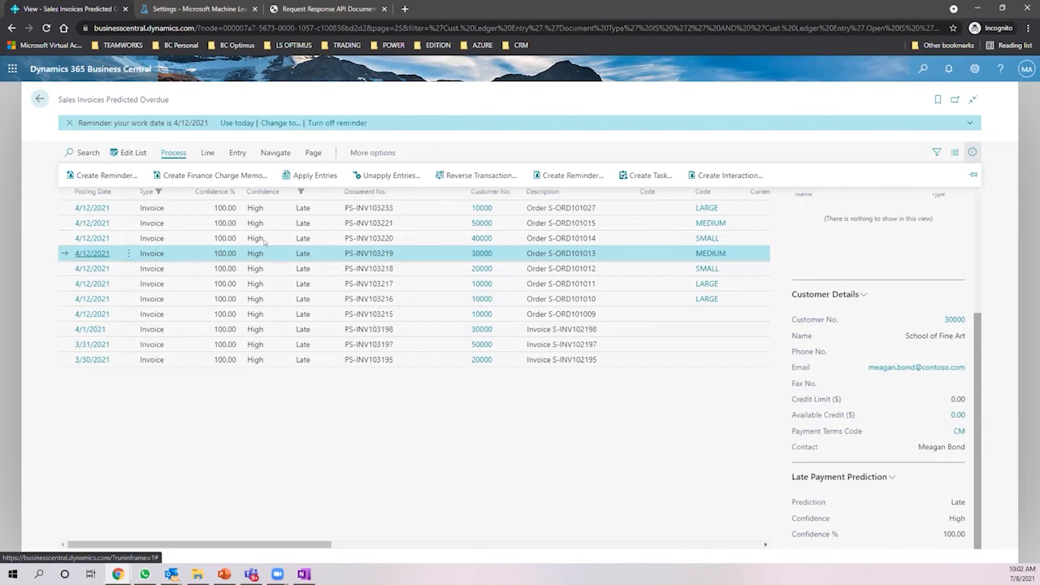
pyautogui.click(406, 250)
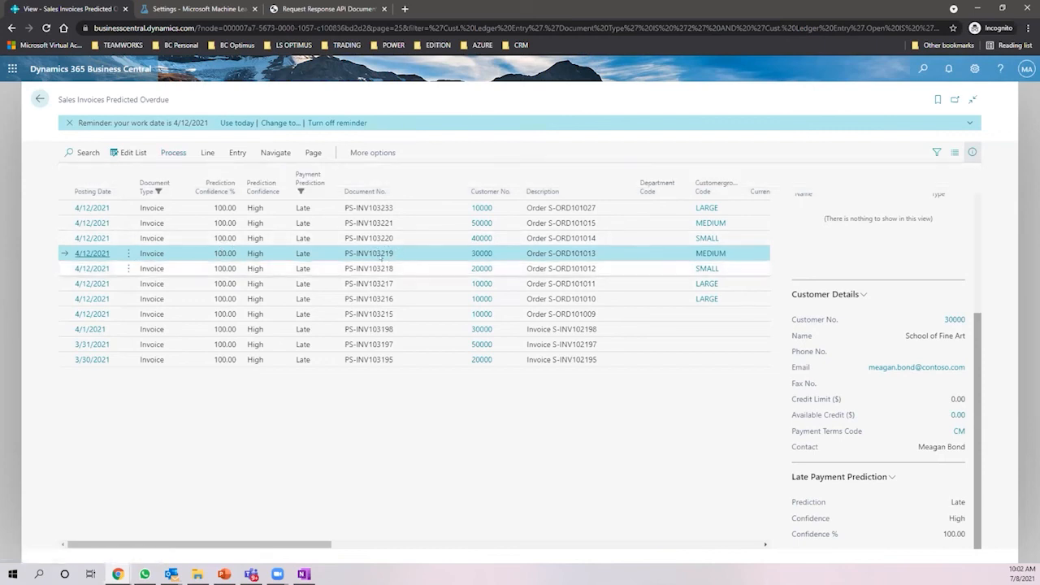
pyautogui.scroll(3, 872, 293)
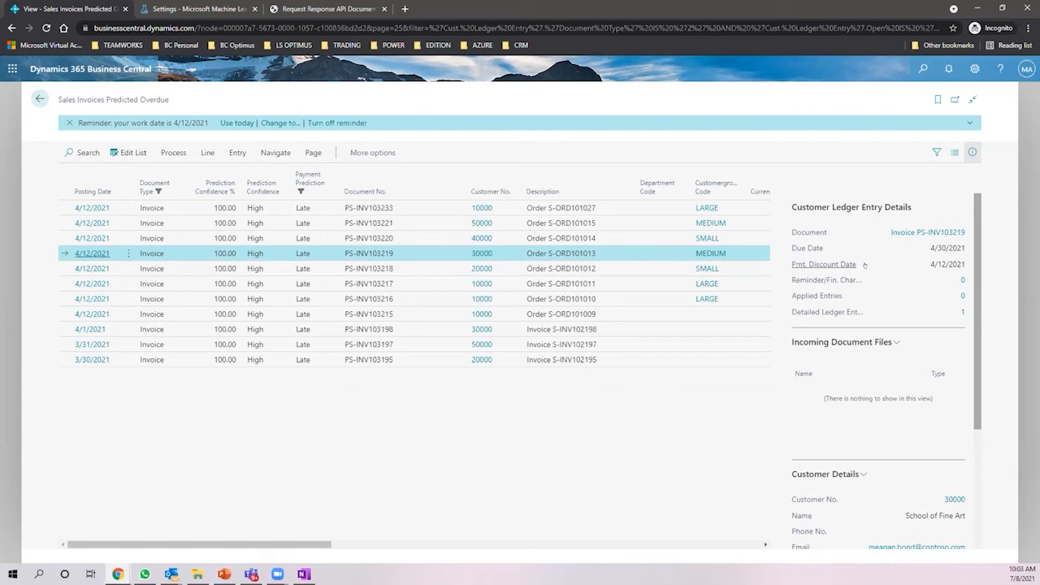
pyautogui.click(40, 99)
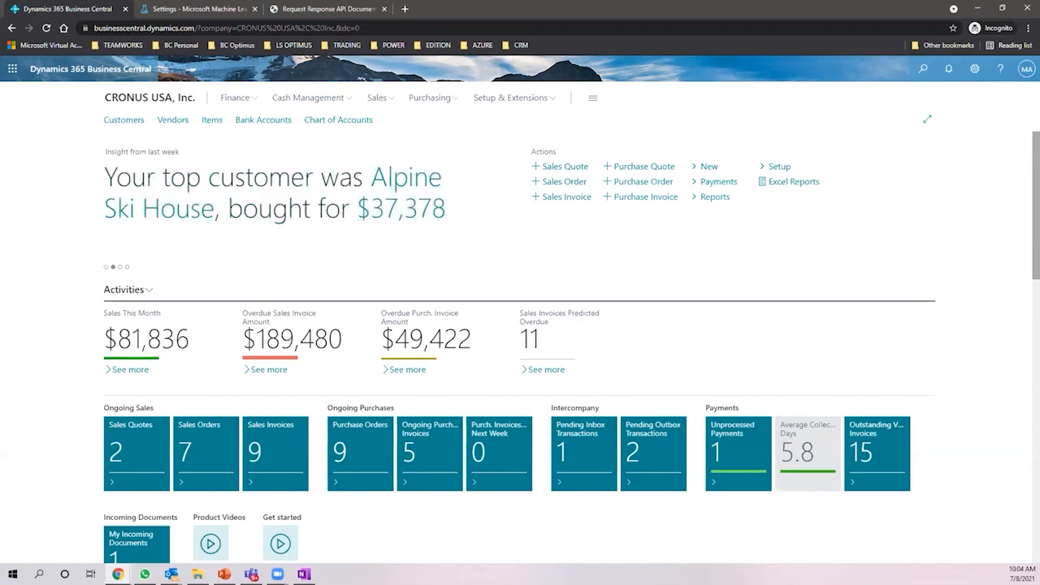
# - Switch to the PowerPoint slide on setting up Late Payment prediction
pyautogui.hotkey('alt', 'Tab')
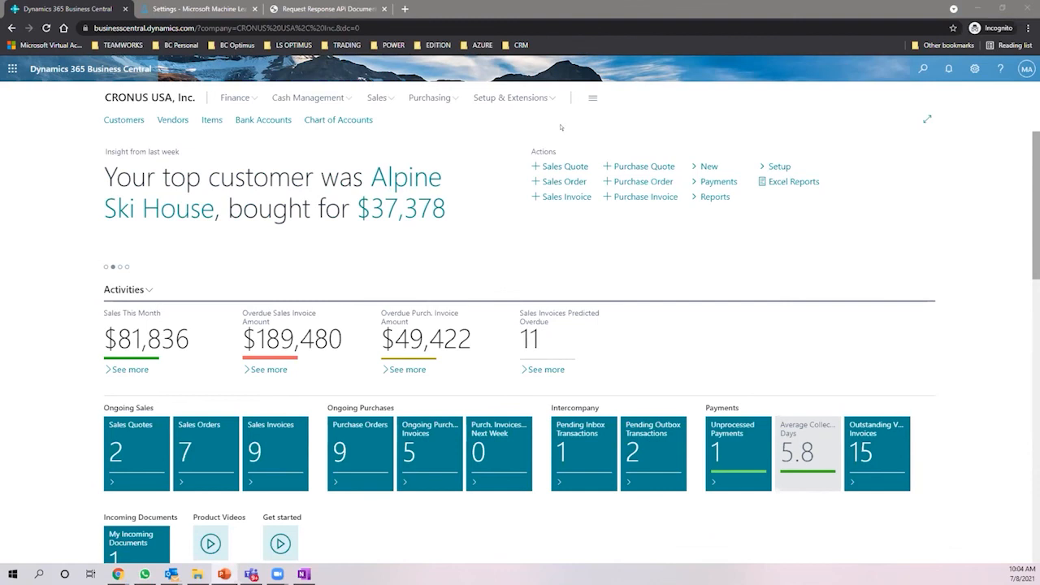